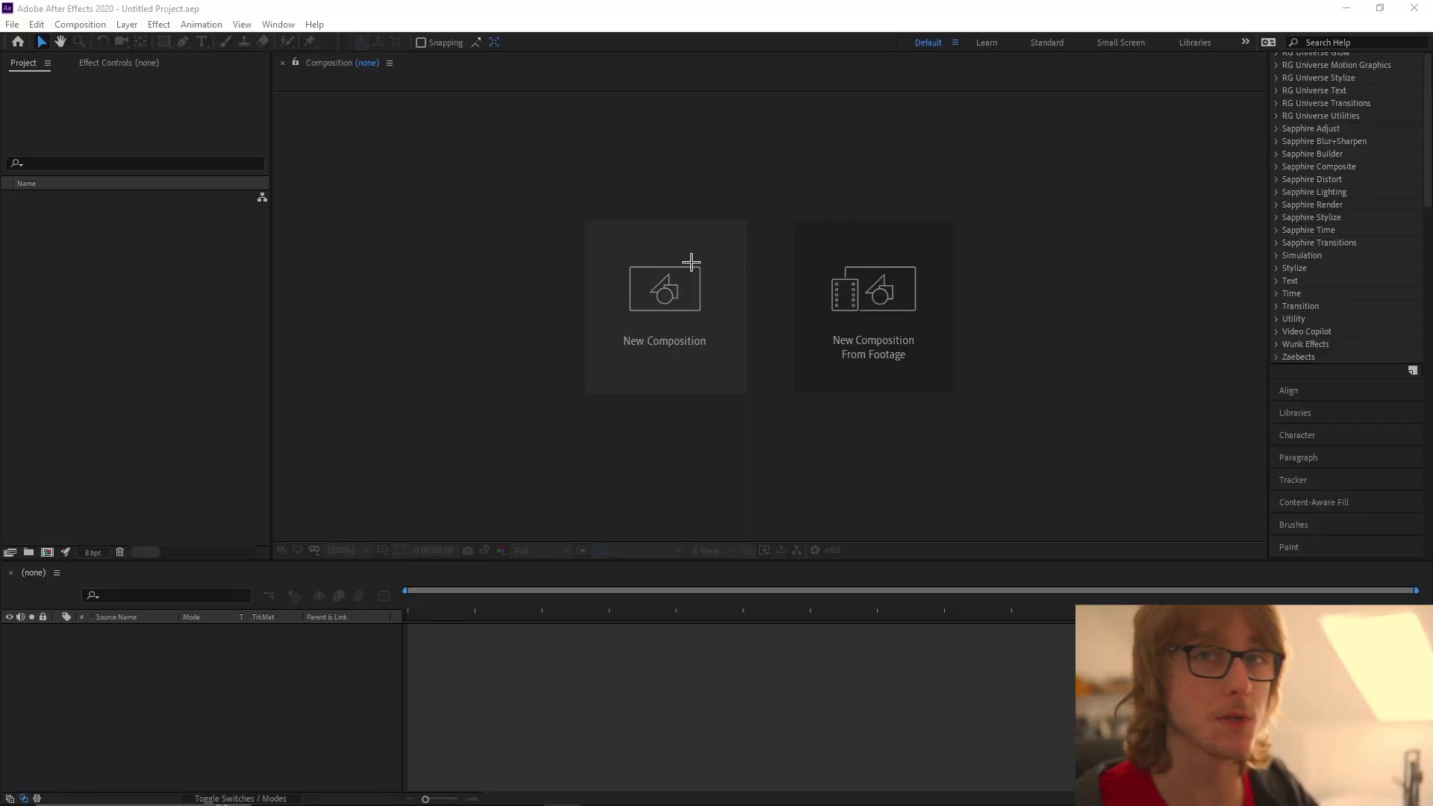
Step: Create a composition named Main at 1920 x 1080 px with a duration of 0:00:07:00
left_click(620, 314)
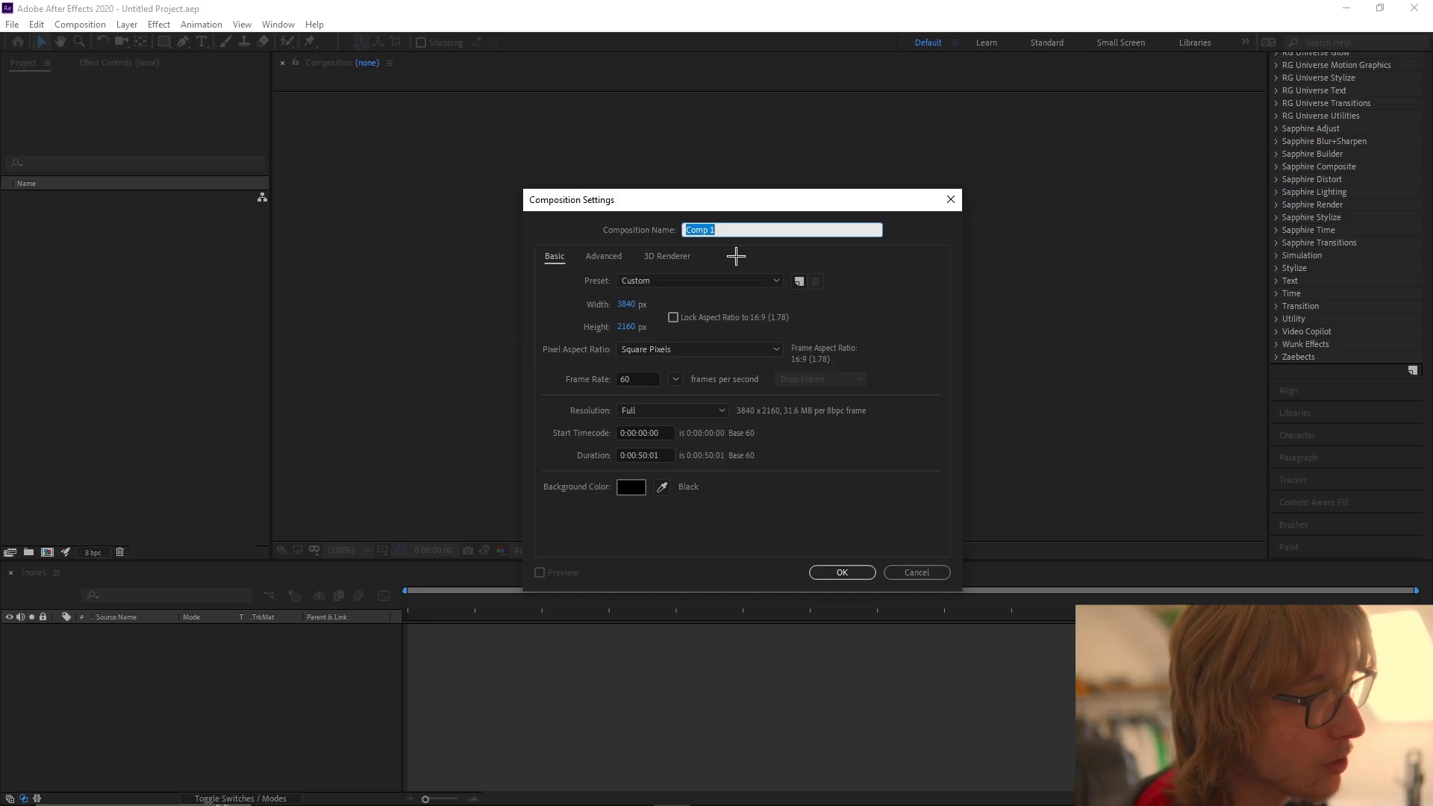
left_click_drag(721, 231, 678, 239)
type("Main")
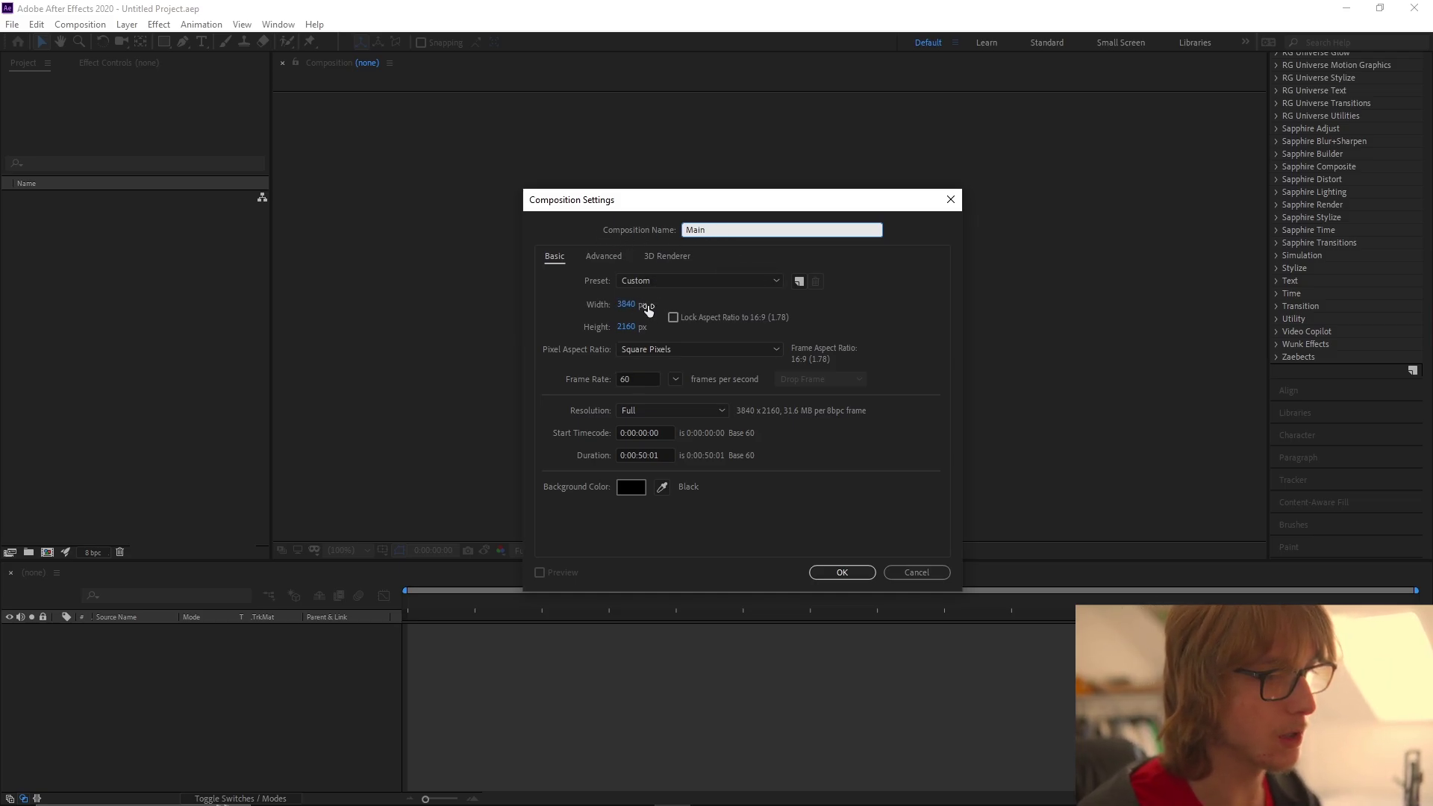
left_click(647, 310)
type("1920")
key("Tab")
type("1080")
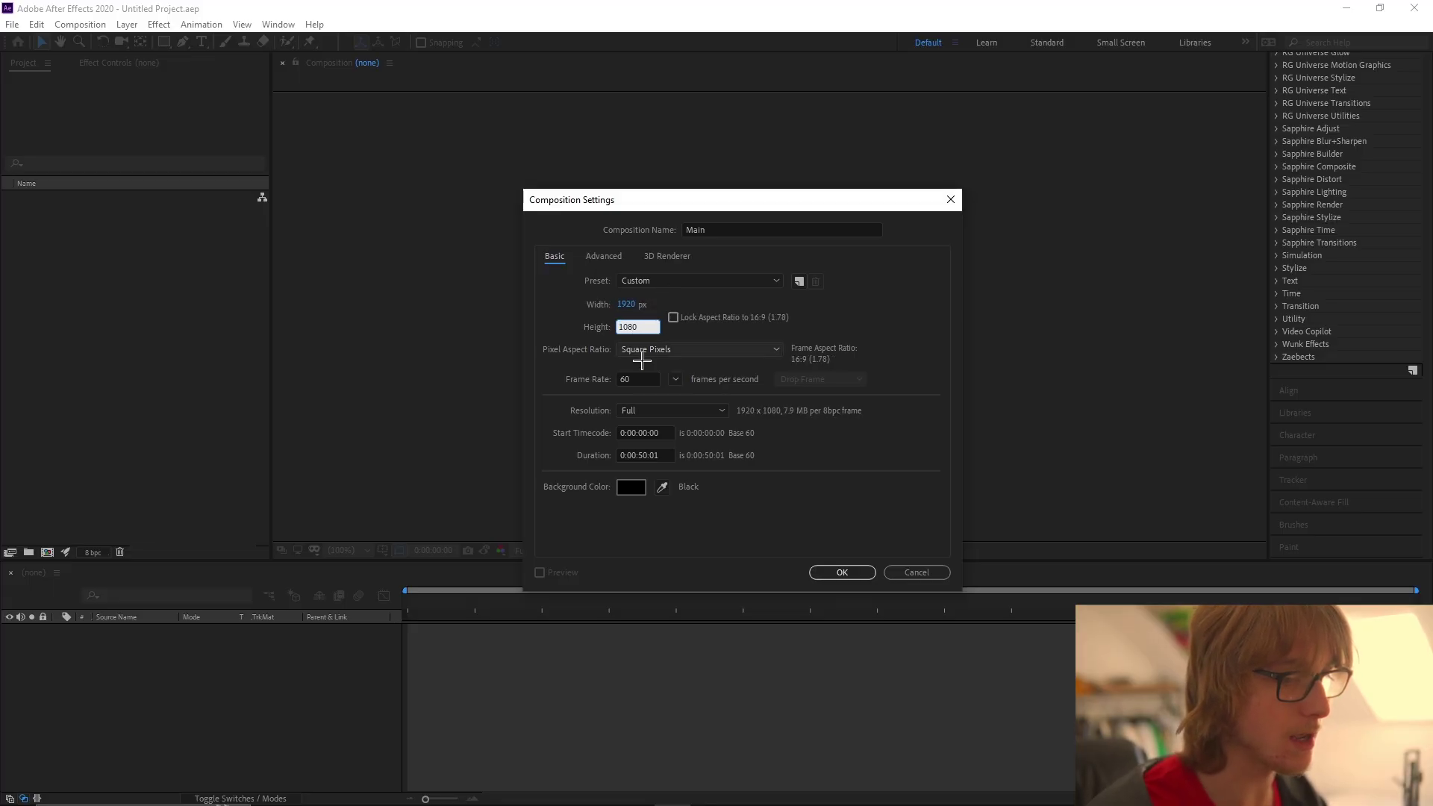
double_click(640, 455)
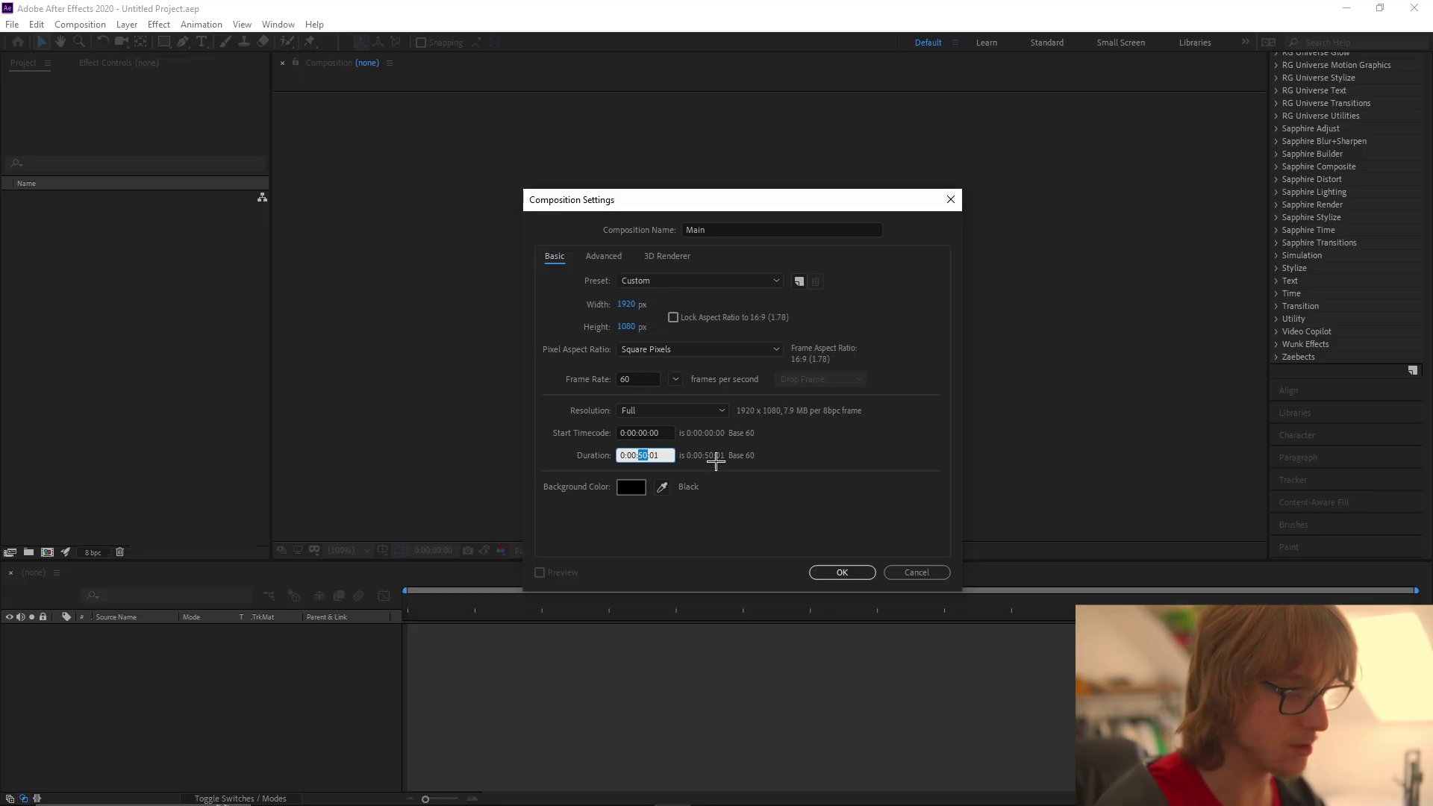
type("07")
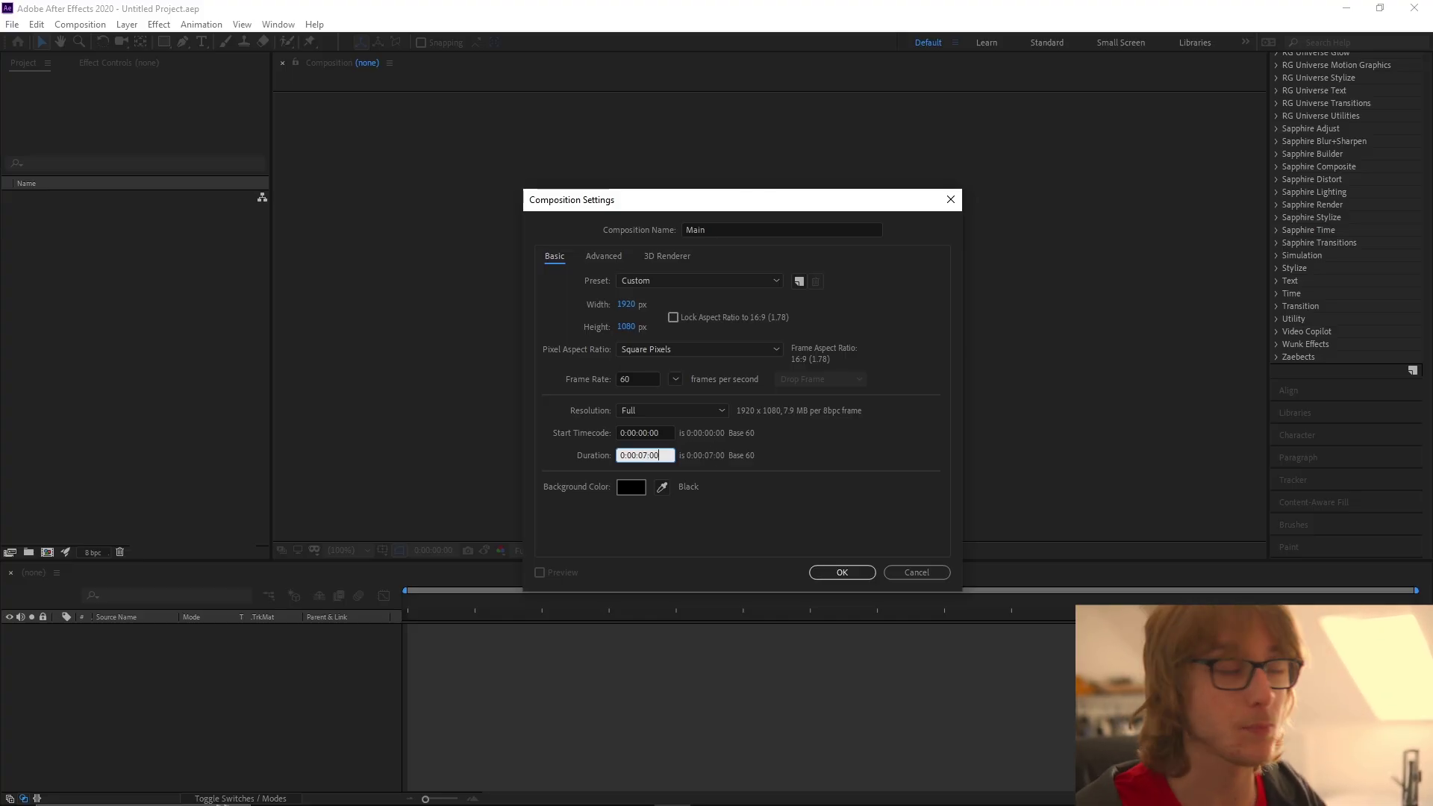
key("Return")
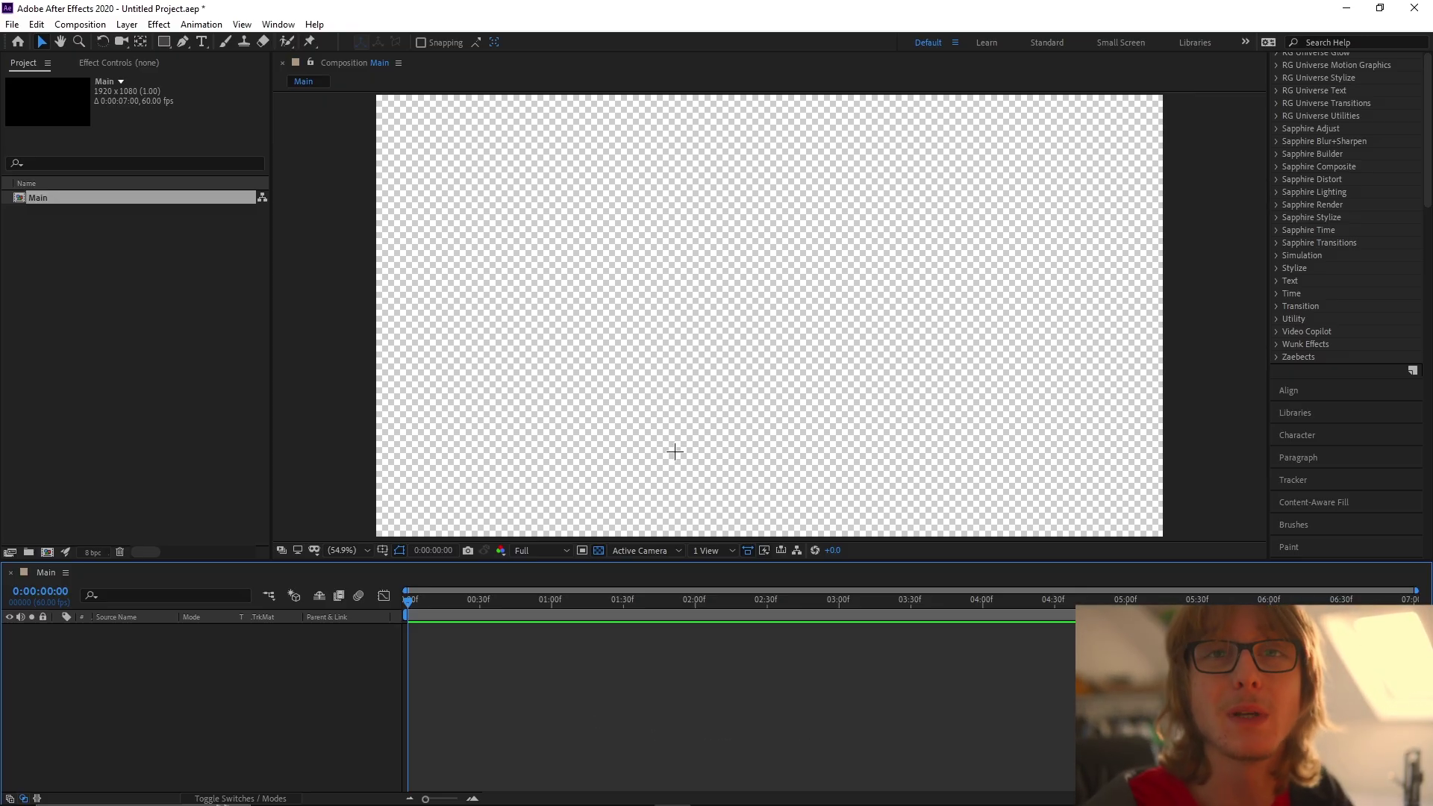
Step: Add two project folders named Comps and Assets
left_click(112, 265)
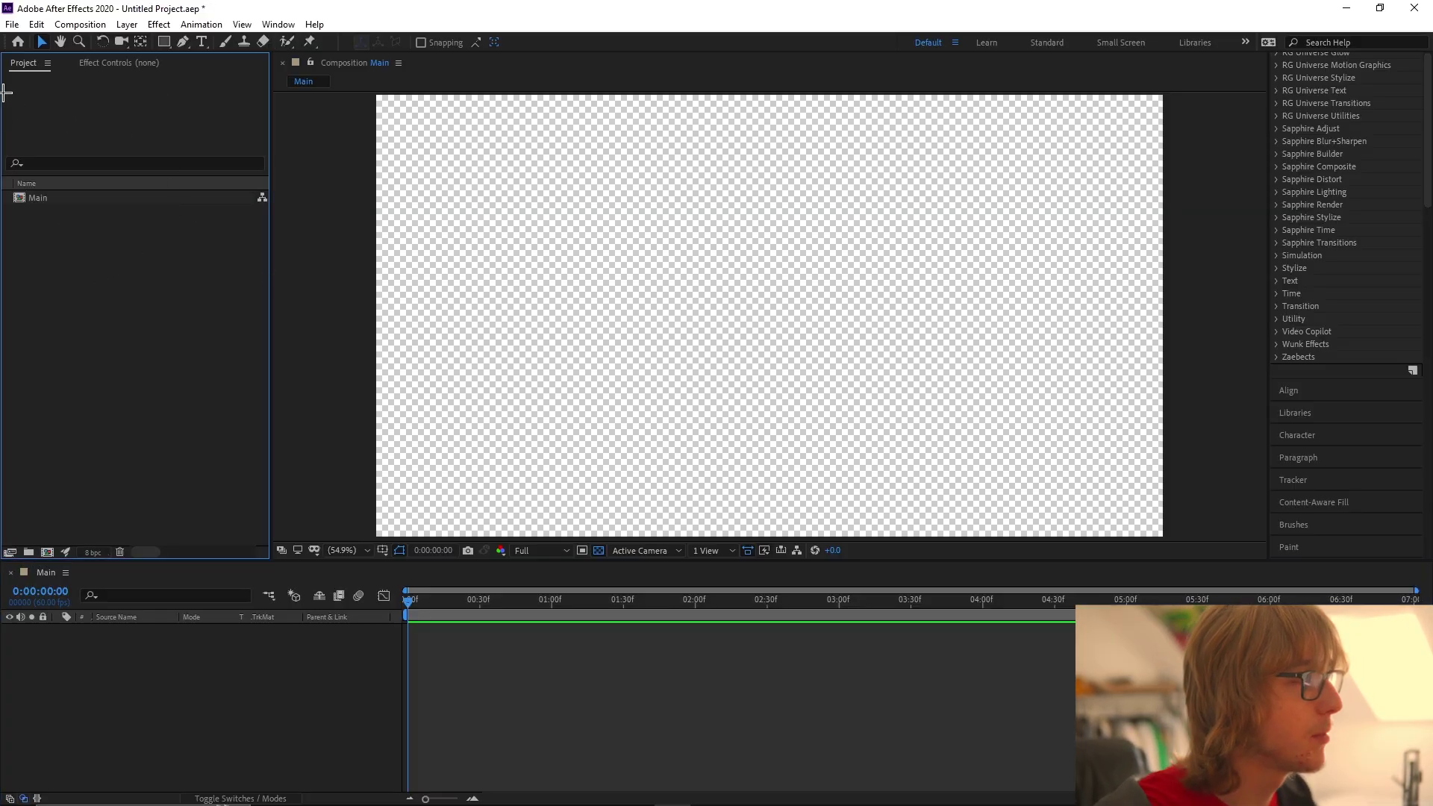
right_click(124, 260)
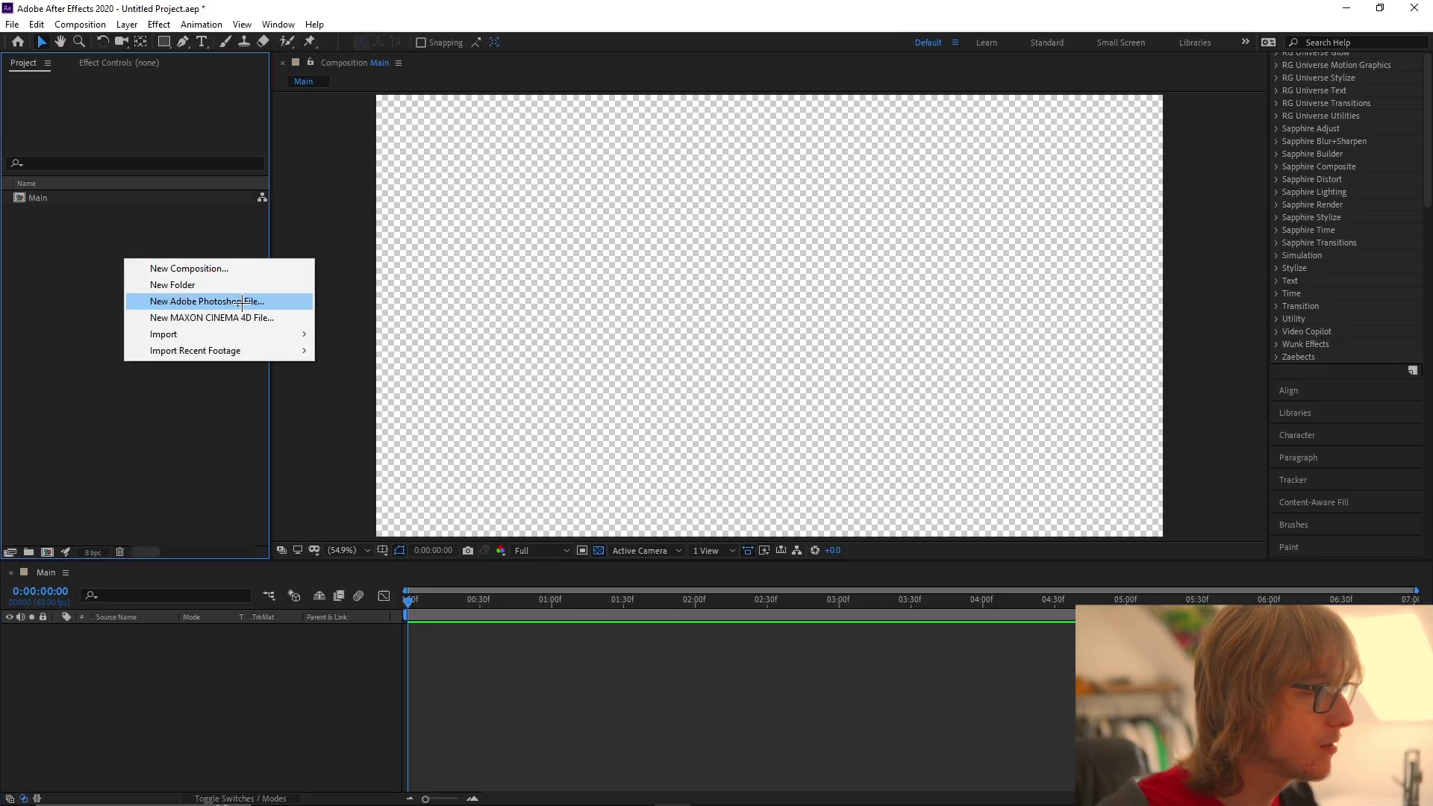
left_click(182, 284)
type("Comps")
key("Return")
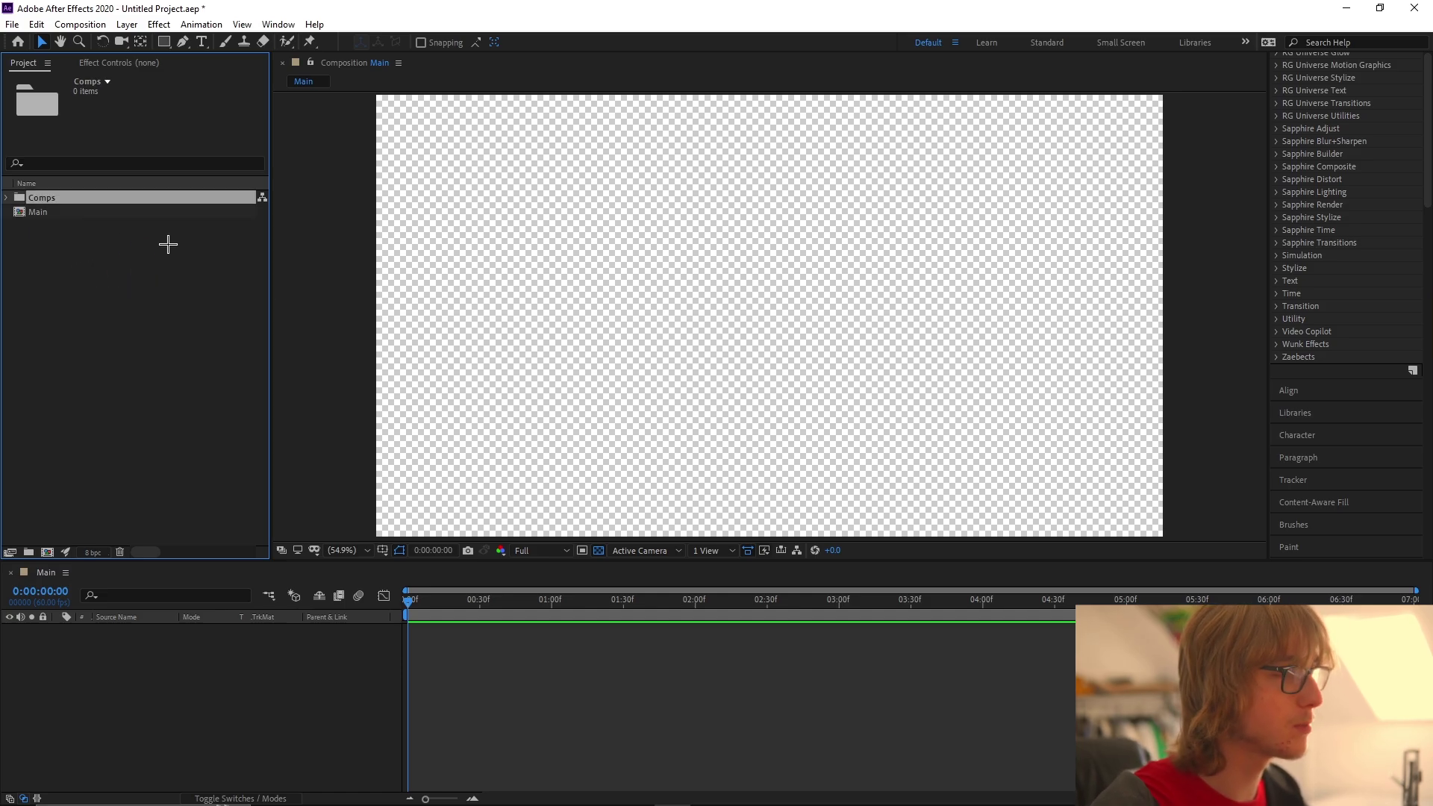
right_click(167, 245)
left_click(217, 275)
type("Assets")
key("Return")
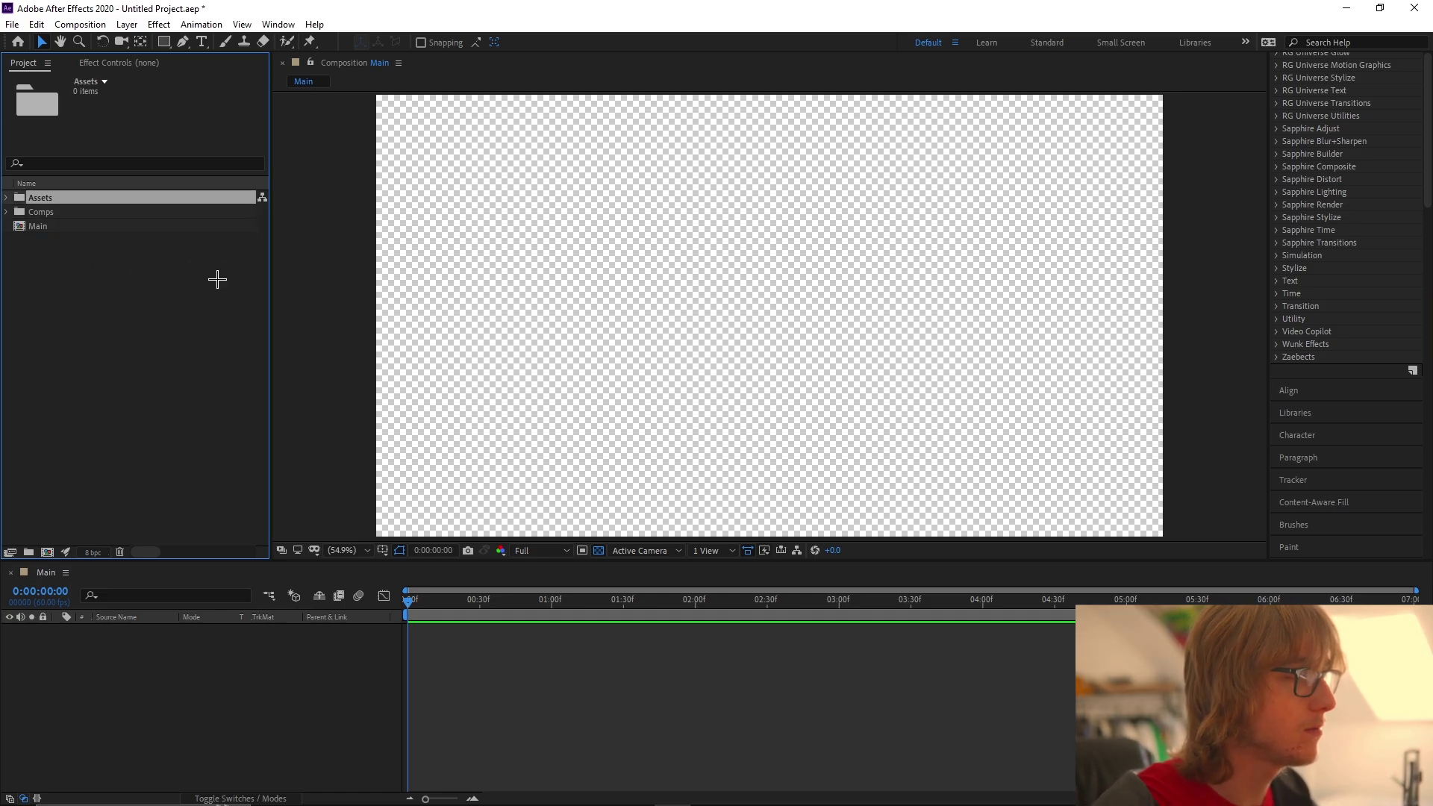
Step: Move the Main composition into the Comps folder and the three image files into the Assets folder
left_click_drag(41, 226, 41, 213)
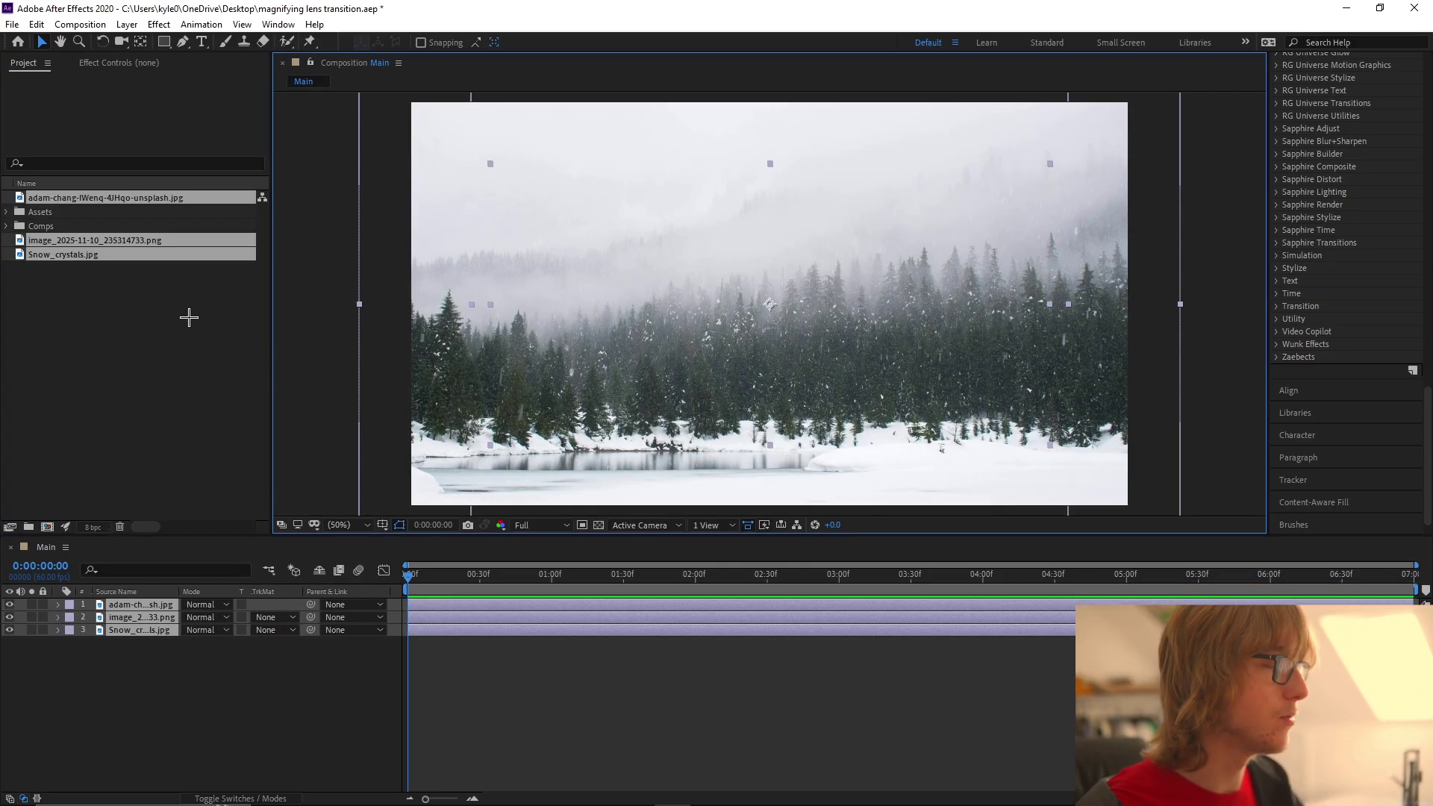
left_click_drag(108, 259, 41, 213)
left_click(112, 690)
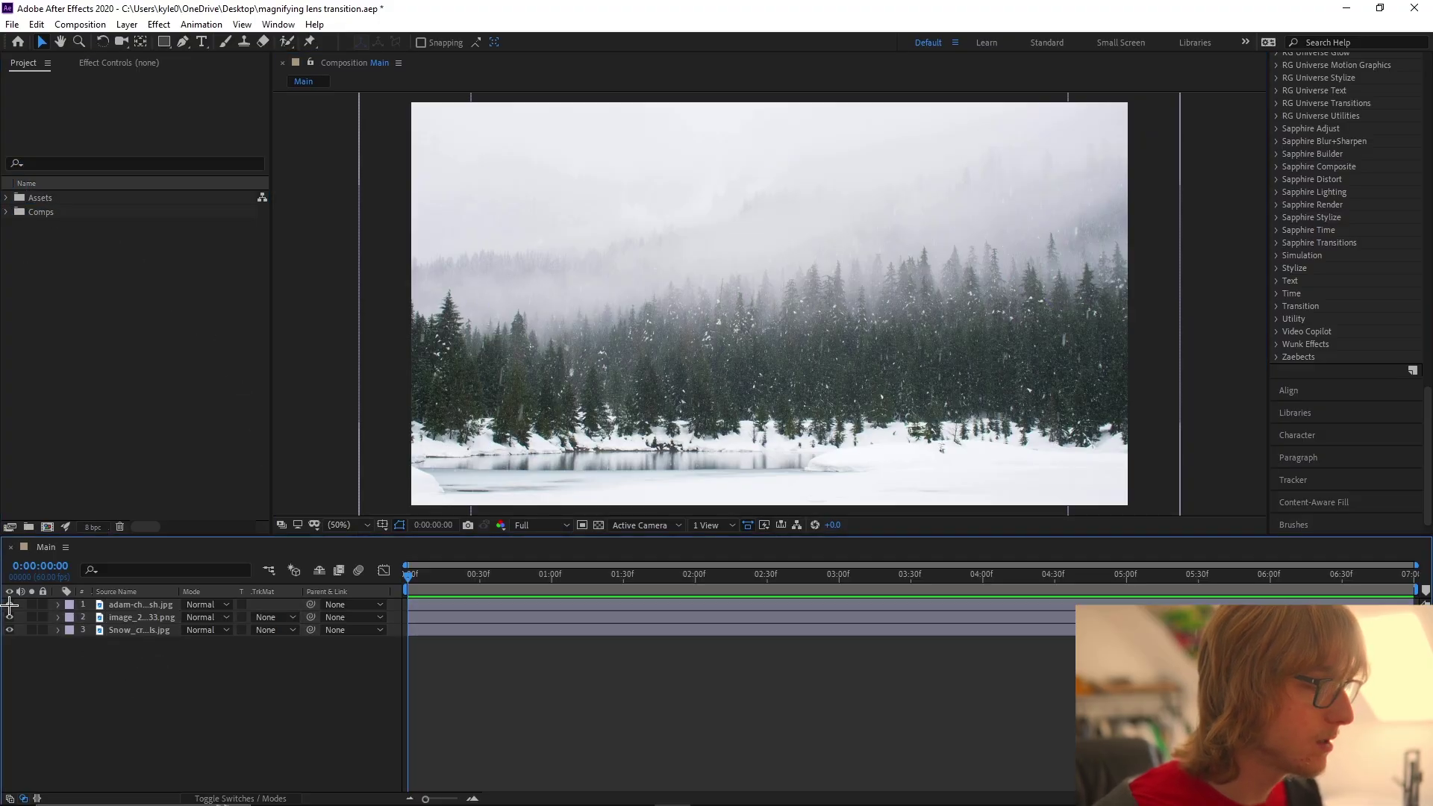
Step: Reorder the layers with the Snow_crystals image on top and the forest image at the bottom, and hide the upper two layers
left_click(139, 606)
mouse_move(139, 614)
left_mouse_down()
mouse_move(115, 643)
mouse_move(146, 623)
left_mouse_up()
left_click(146, 617)
left_click(9, 605)
left_click(9, 617)
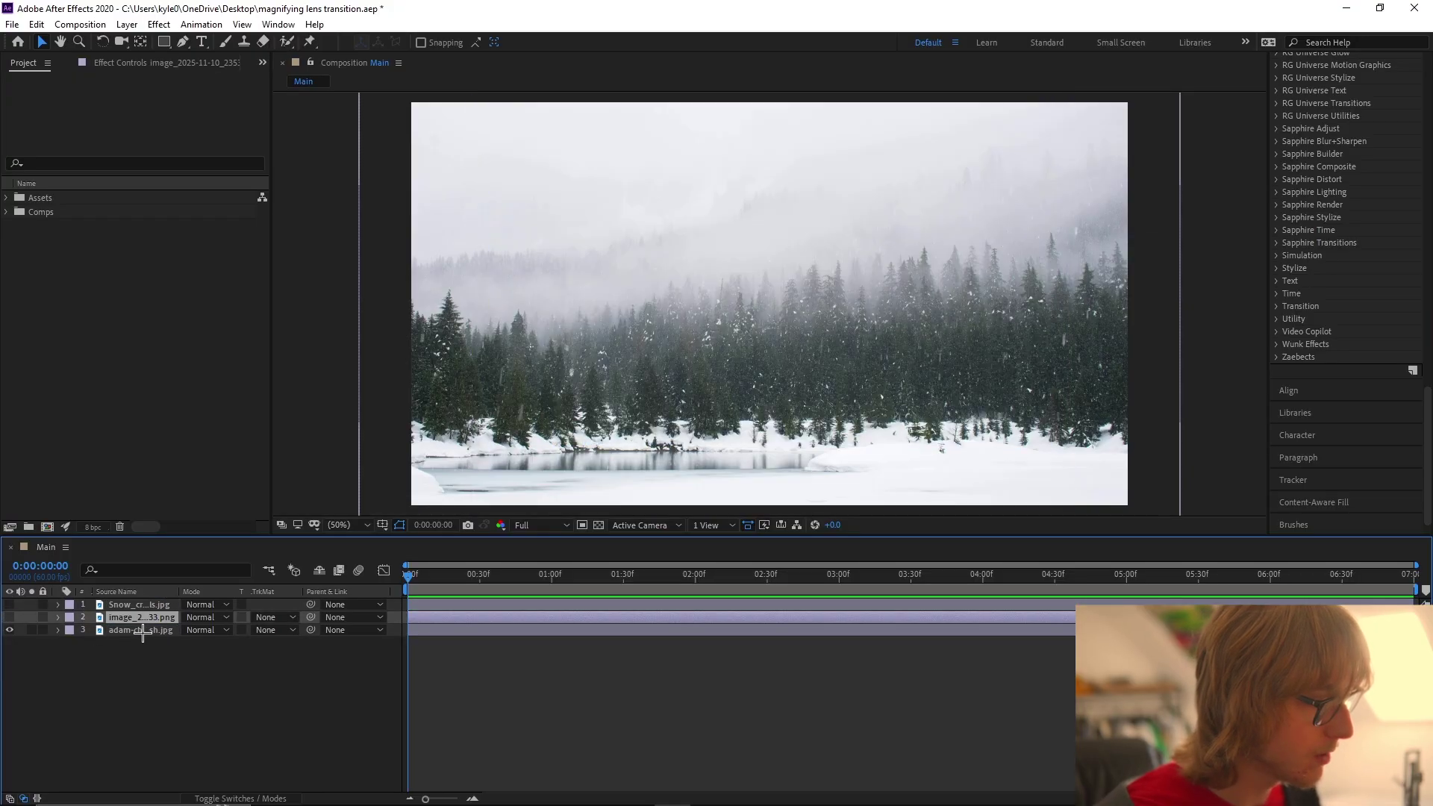
Step: Rename the bottom forest image layer as Snowfall
left_click(142, 633)
key("Return")
type("Snowfall")
key("Return")
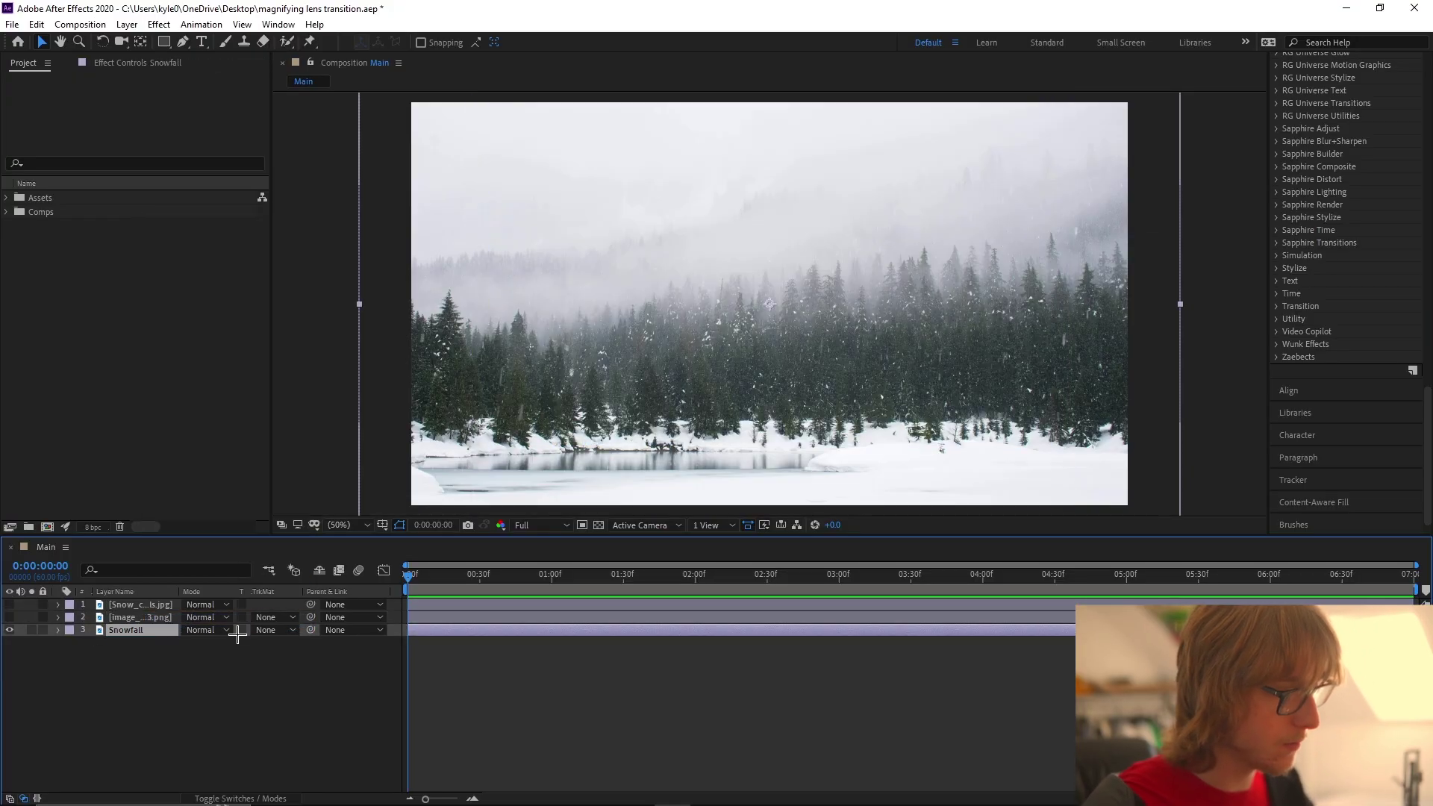
Step: Rename the middle layer as Snowflake and the top layer as Microscope
left_click(9, 617)
left_click(141, 617)
key("Return")
type("Snowflake")
left_click(142, 605)
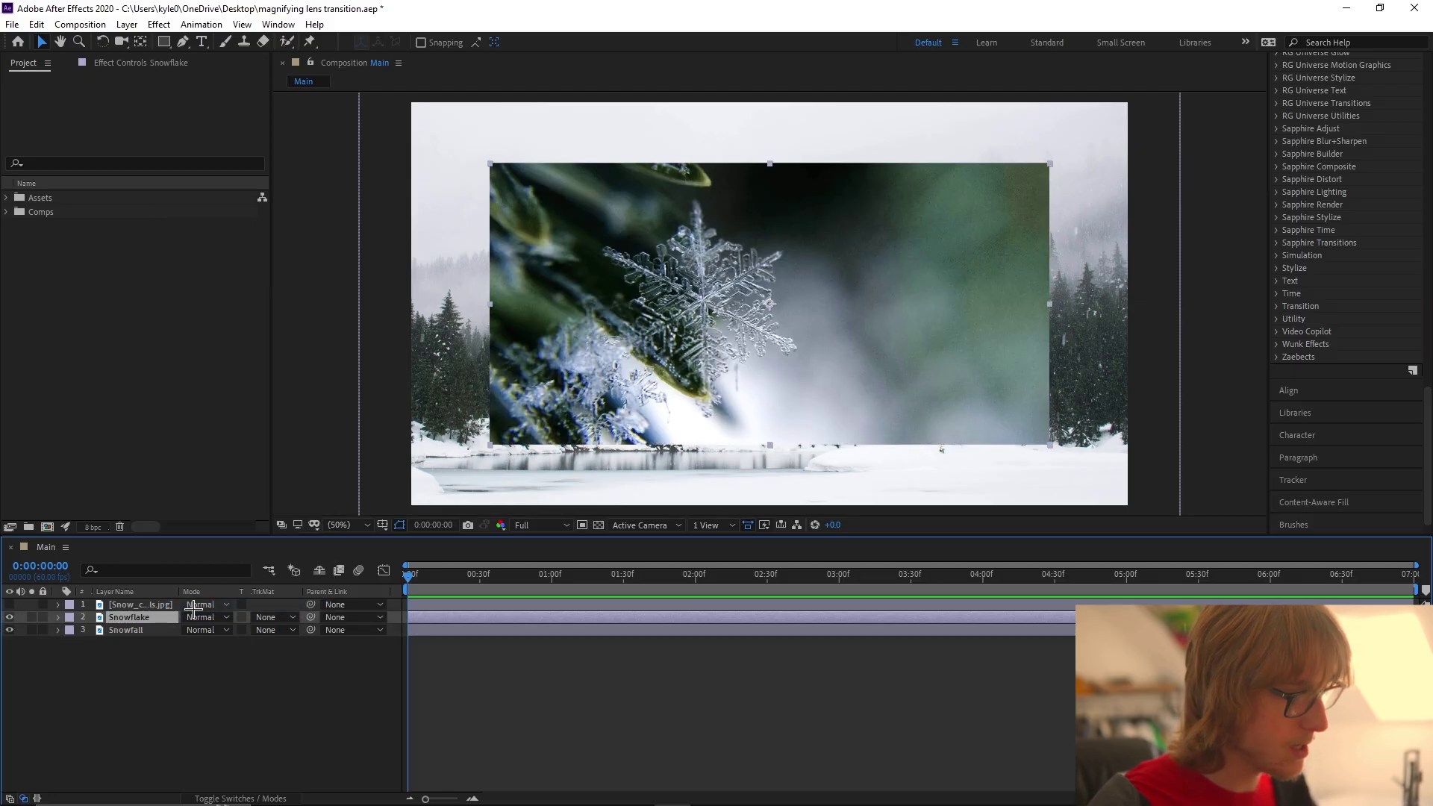
right_click(146, 605)
left_click(164, 602)
type("Micros")
type("cope")
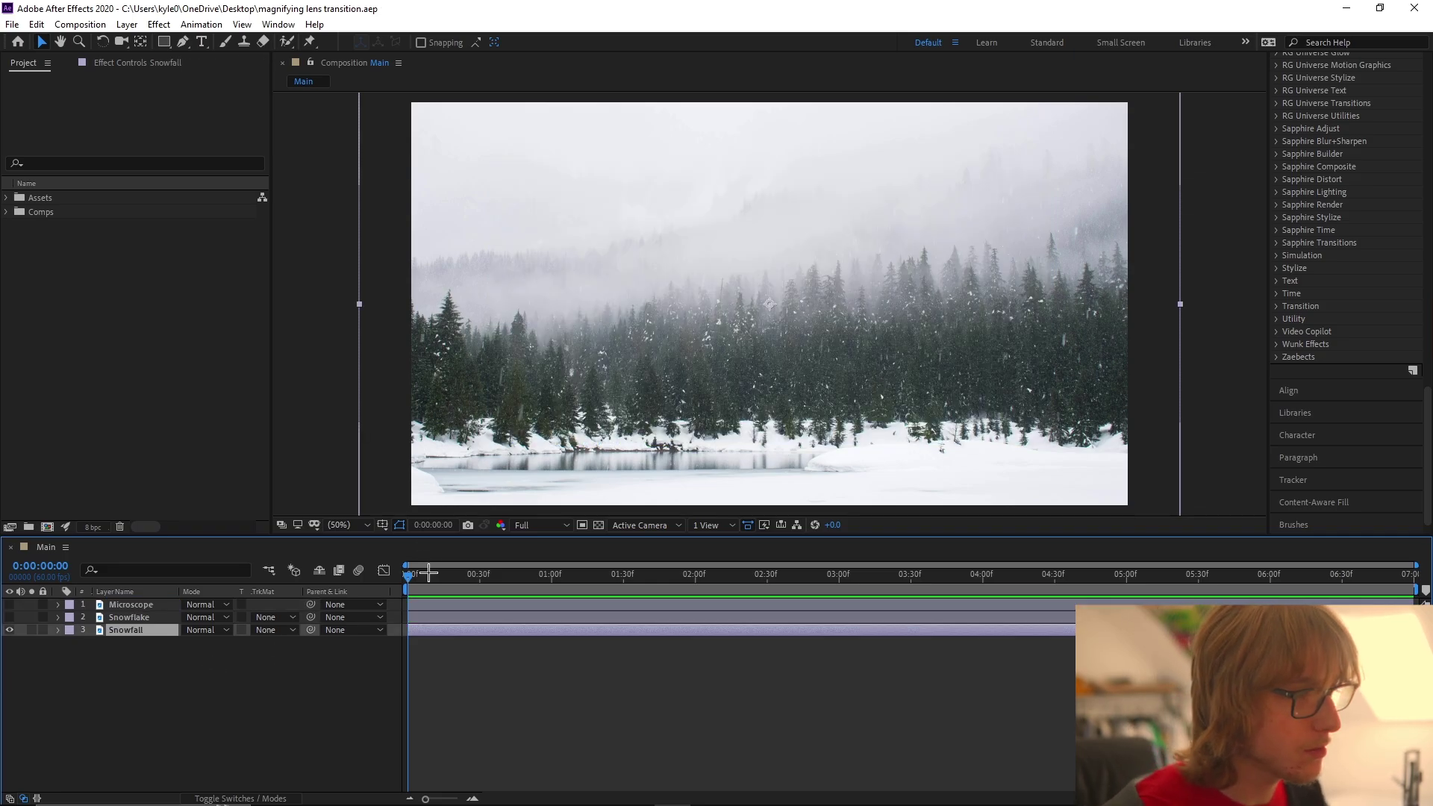
left_click(104, 658)
key("ctrl+a")
left_click(184, 683)
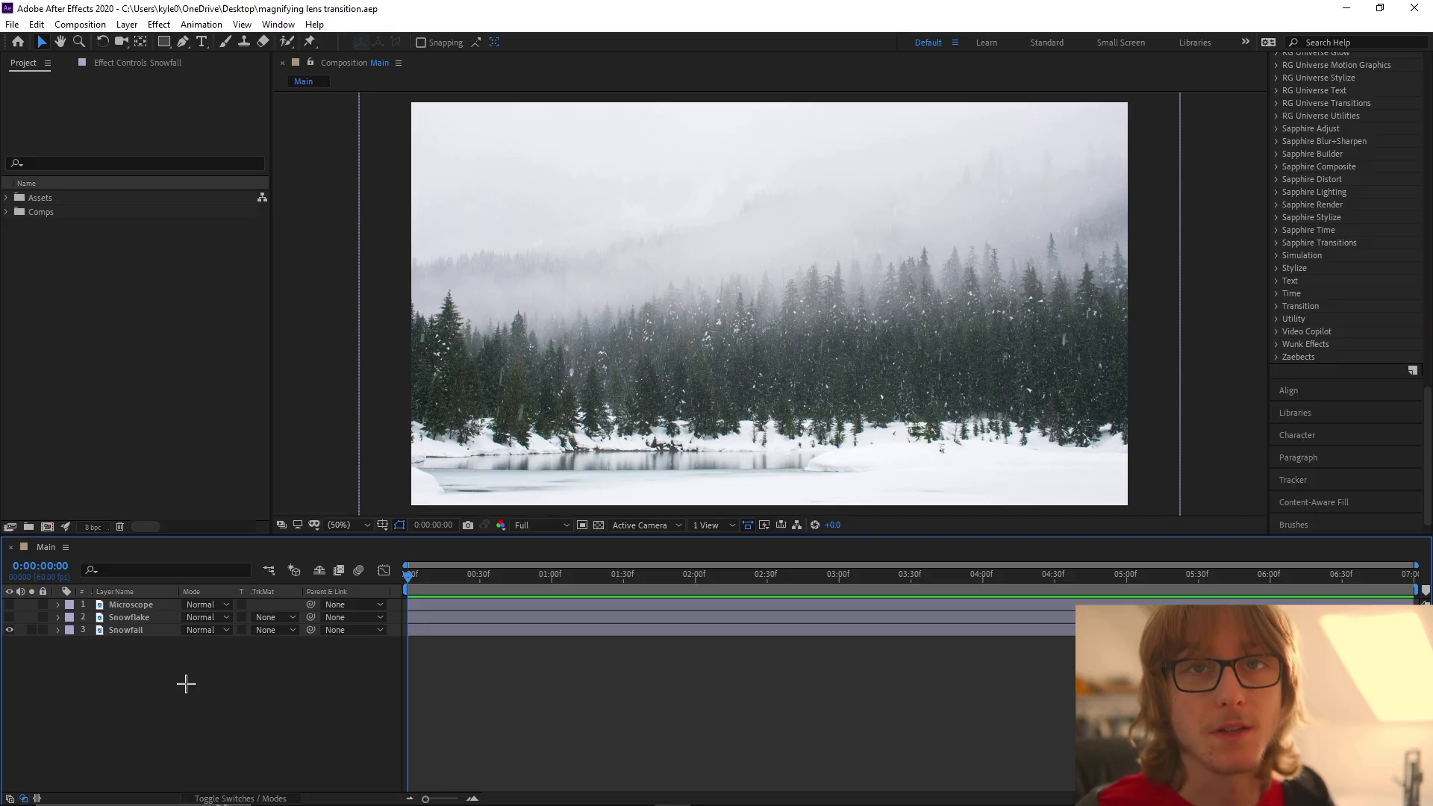
Step: Scale down the Snowfall layer until its width just fills the composition frame
left_click(128, 627)
key("s")
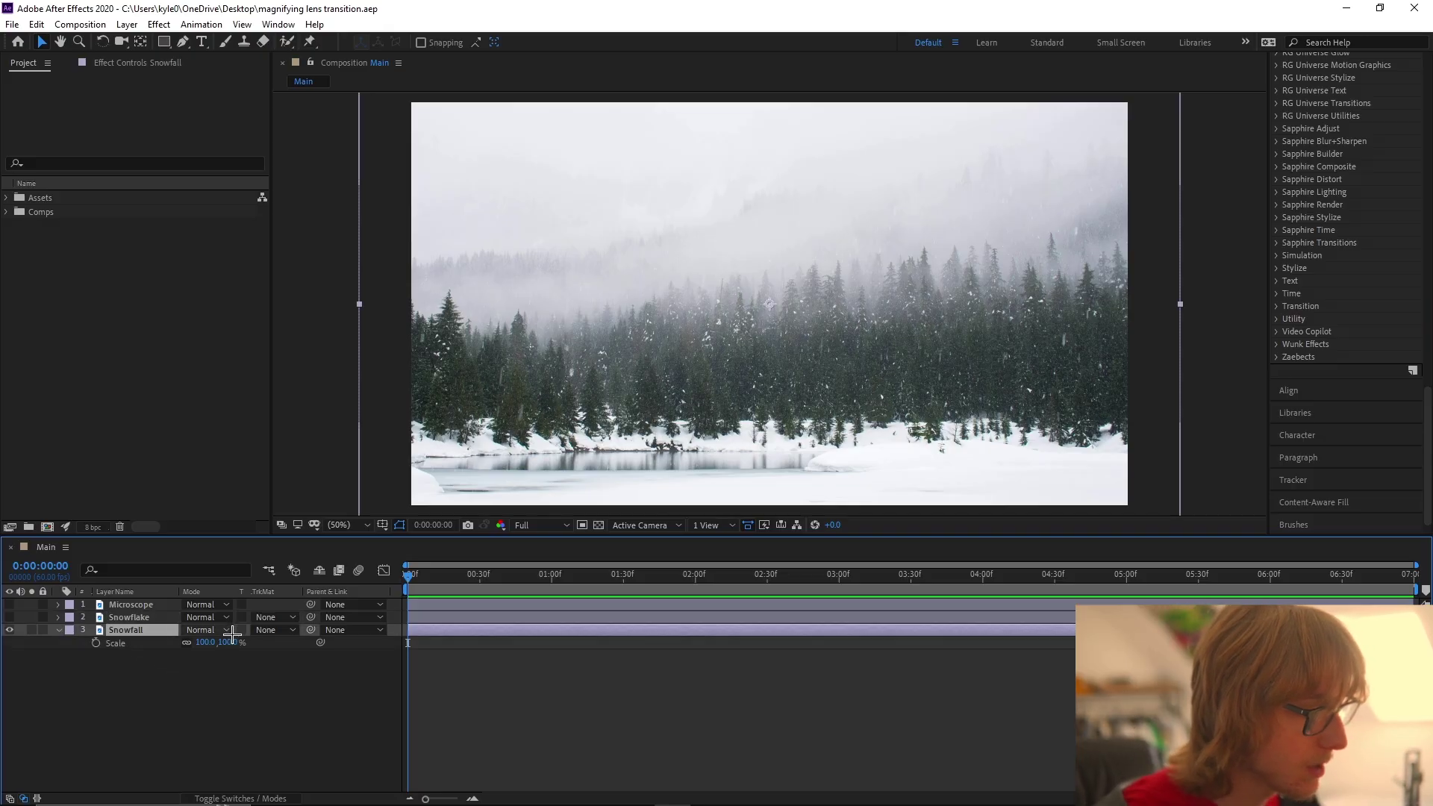
left_click_drag(206, 642, 197, 643)
key("s")
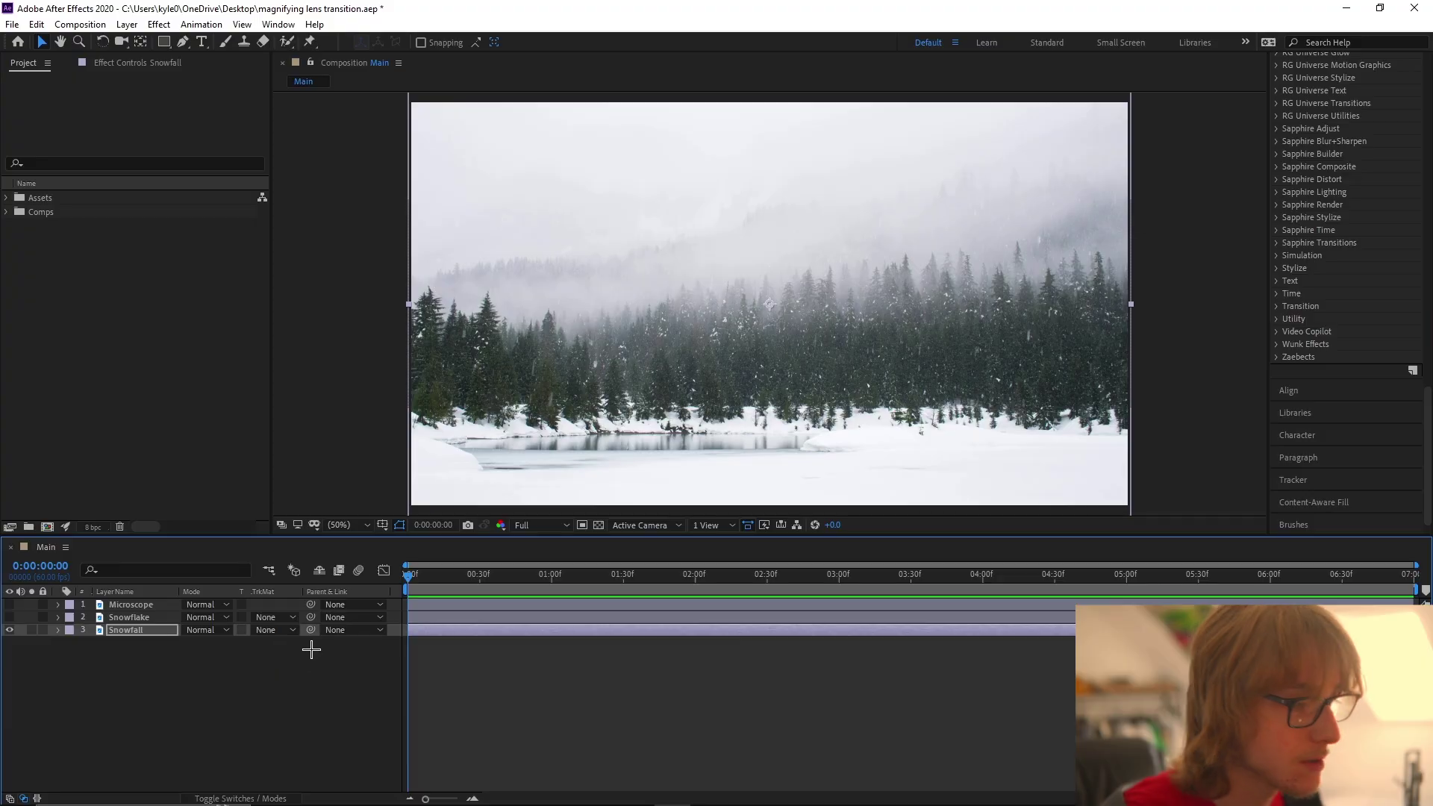
Step: Stagger the upper layers in time, starting Snowflake at about 1.6 seconds and Microscope at about 3 seconds
left_click_drag(441, 580, 861, 618)
left_click(686, 611)
left_click_drag(701, 604, 1143, 597)
left_click_drag(670, 585, 453, 594)
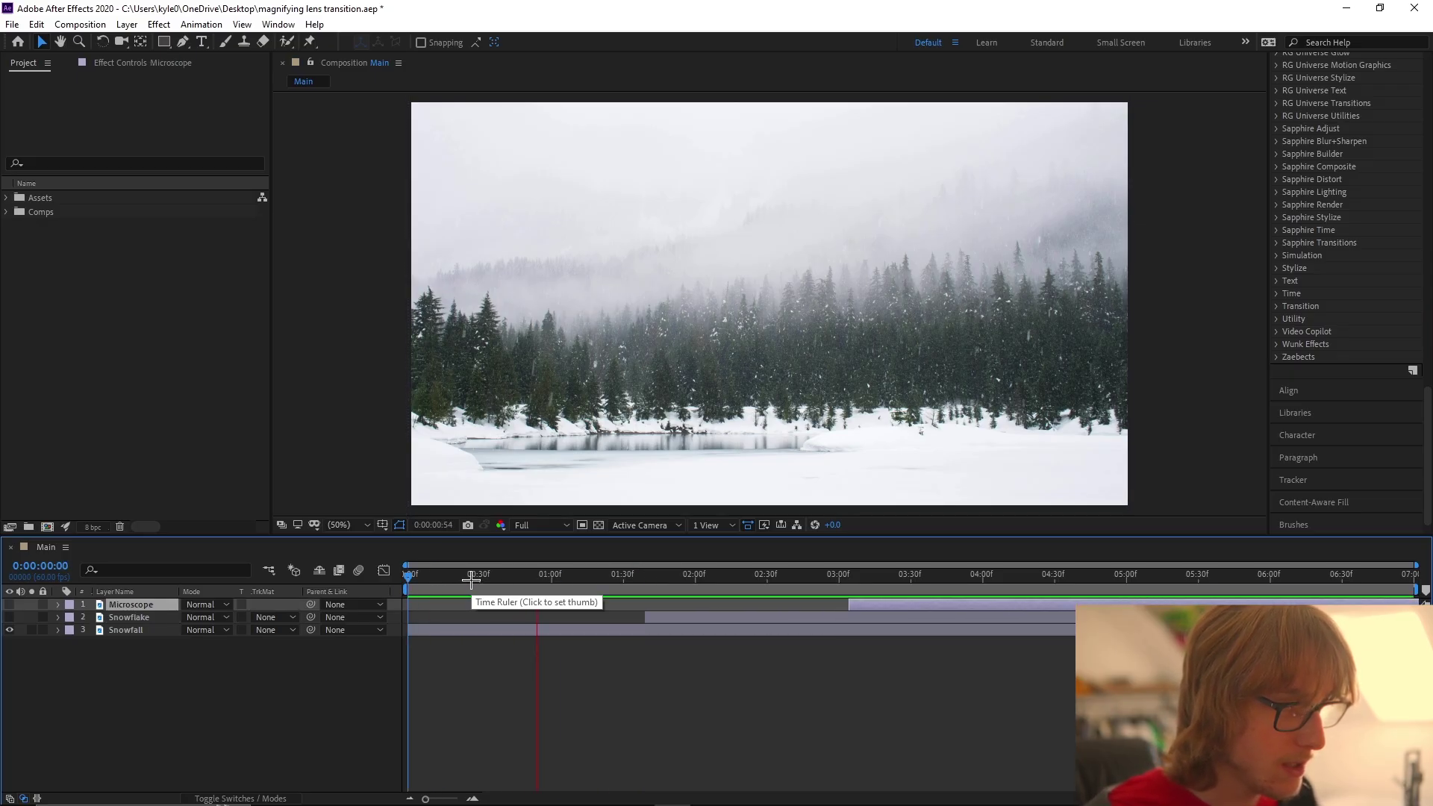
Step: Show the two upper layers and scale Snowflake to 145%, shifting it right while still filling the frame
left_click_drag(470, 578, 666, 579)
left_click_drag(9, 617, 9, 604)
left_click(131, 617)
key("s")
left_click_drag(203, 629, 235, 629)
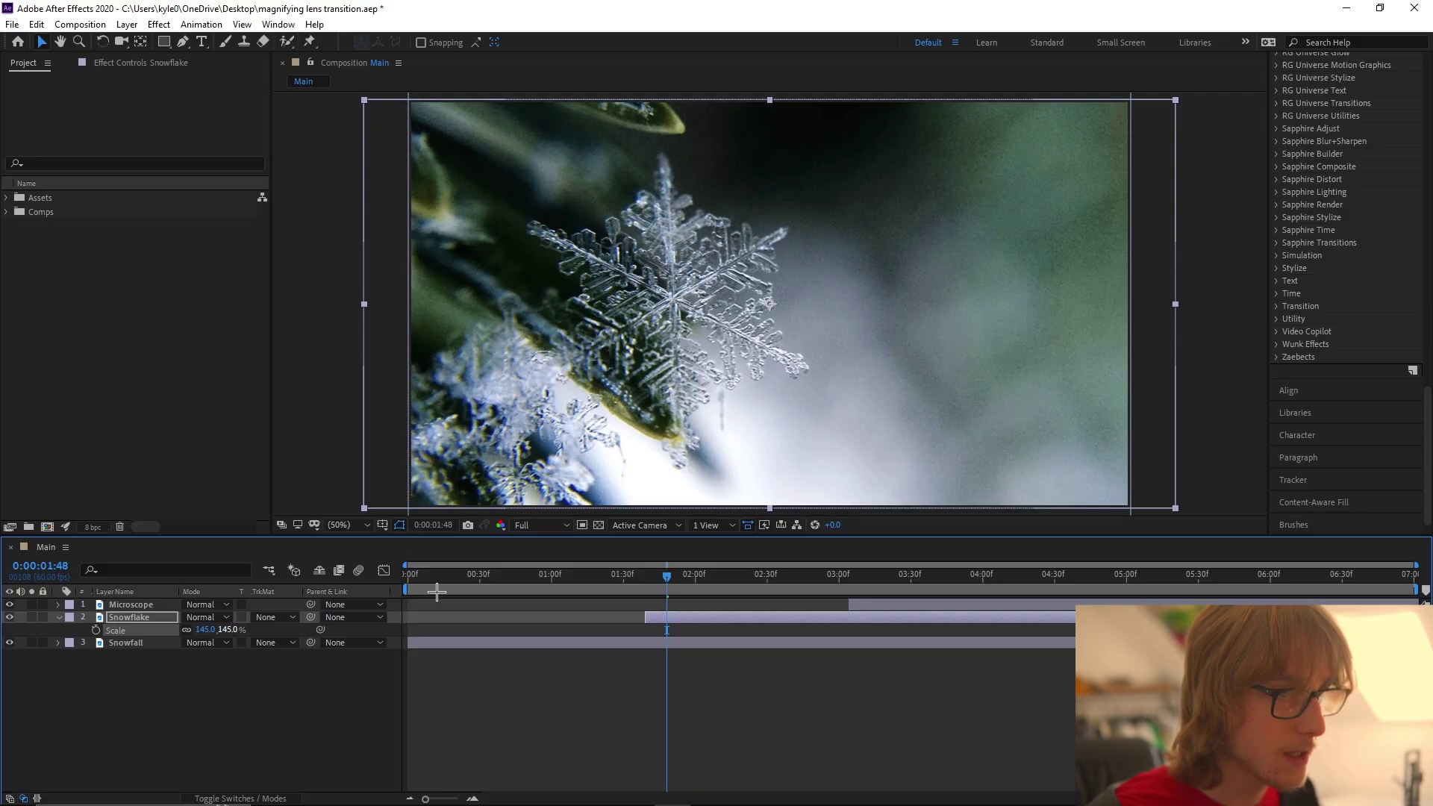
left_click_drag(729, 464, 770, 466)
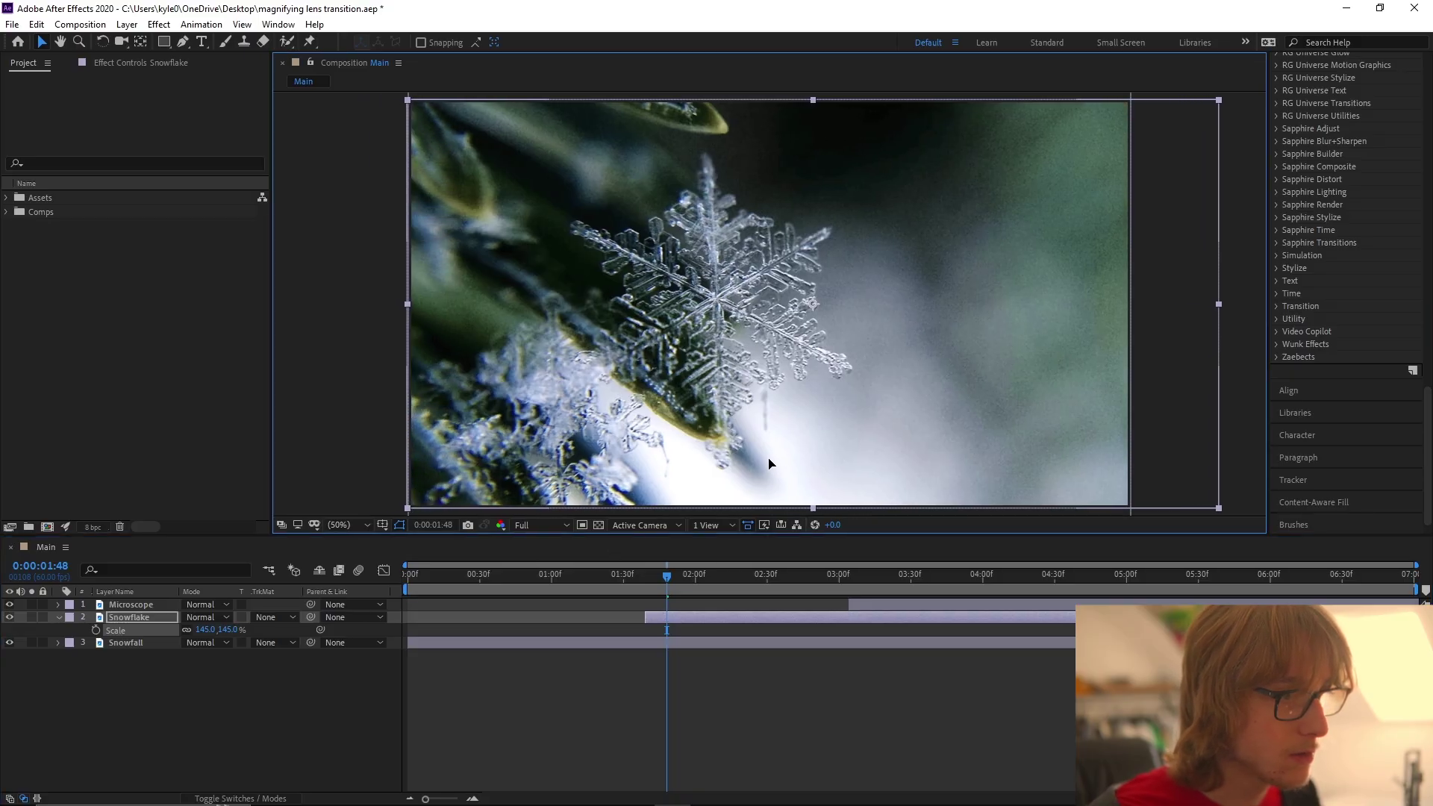
Step: At 0:00:03:30, scale up the Microscope layer until it fills the width of the composition
left_click(862, 574)
left_click_drag(862, 574, 911, 574)
left_click(959, 643)
left_click(979, 614)
left_click(979, 608)
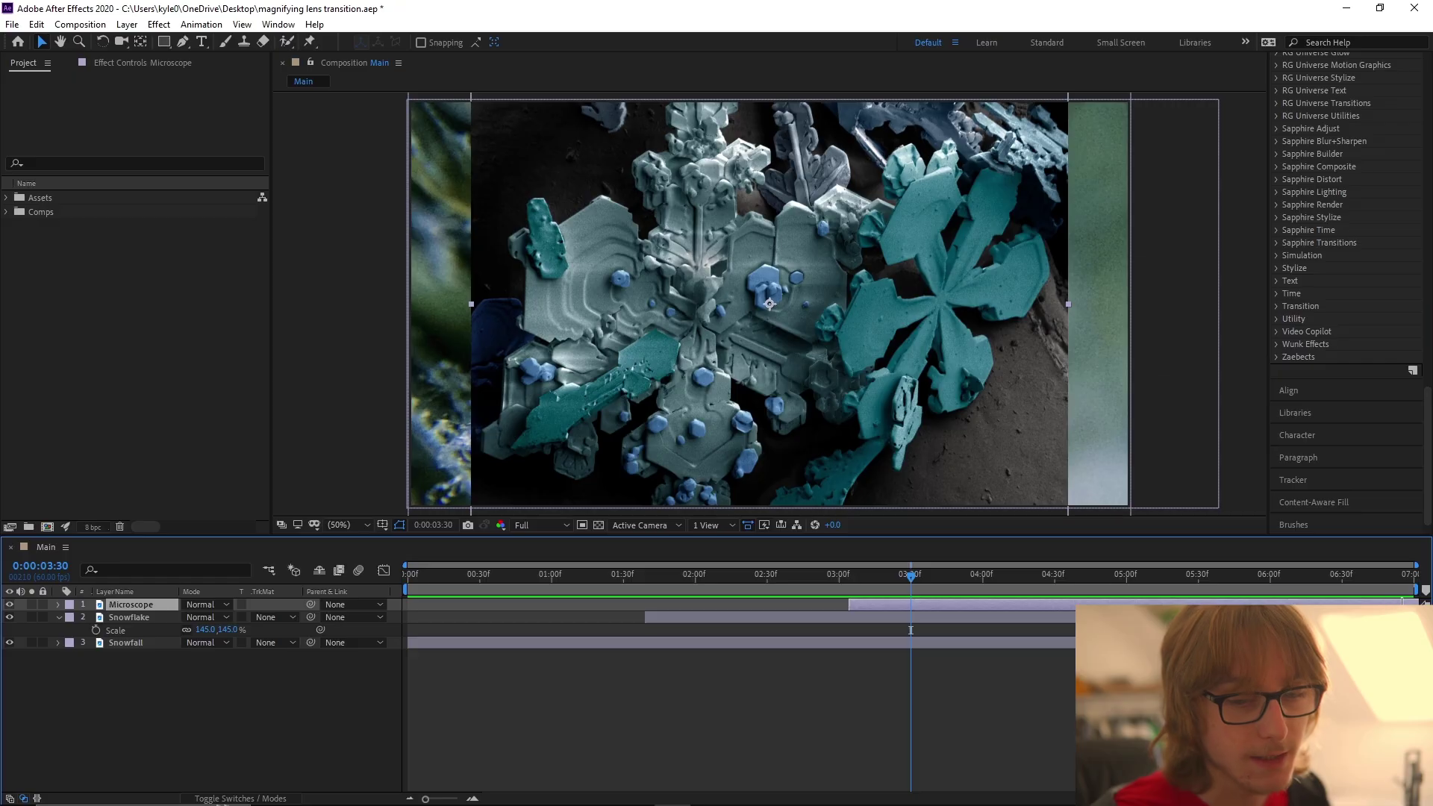
key("s")
mouse_move(200, 617)
left_mouse_down()
mouse_move(222, 617)
mouse_move(208, 617)
left_mouse_up()
key("s")
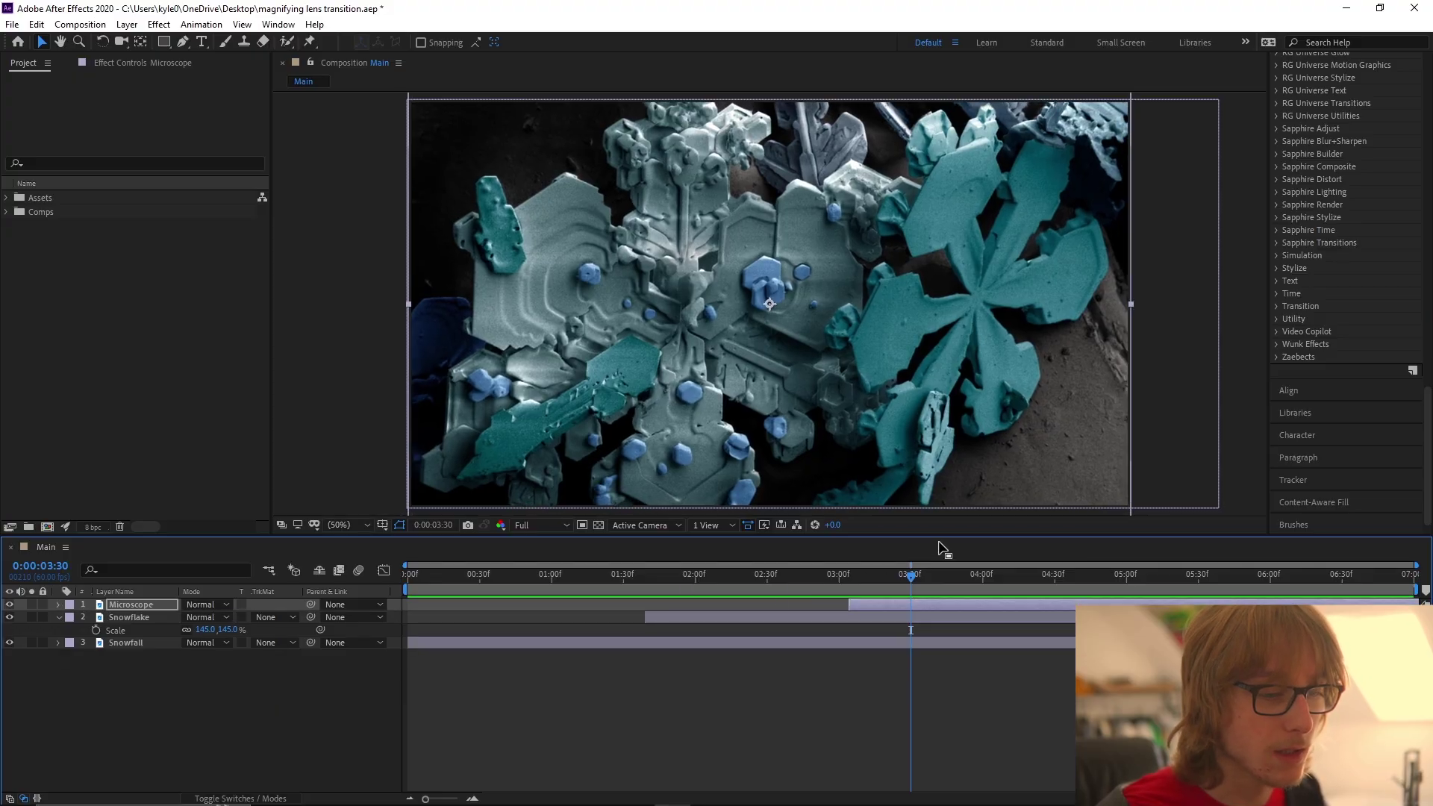
left_click(792, 619)
key("s")
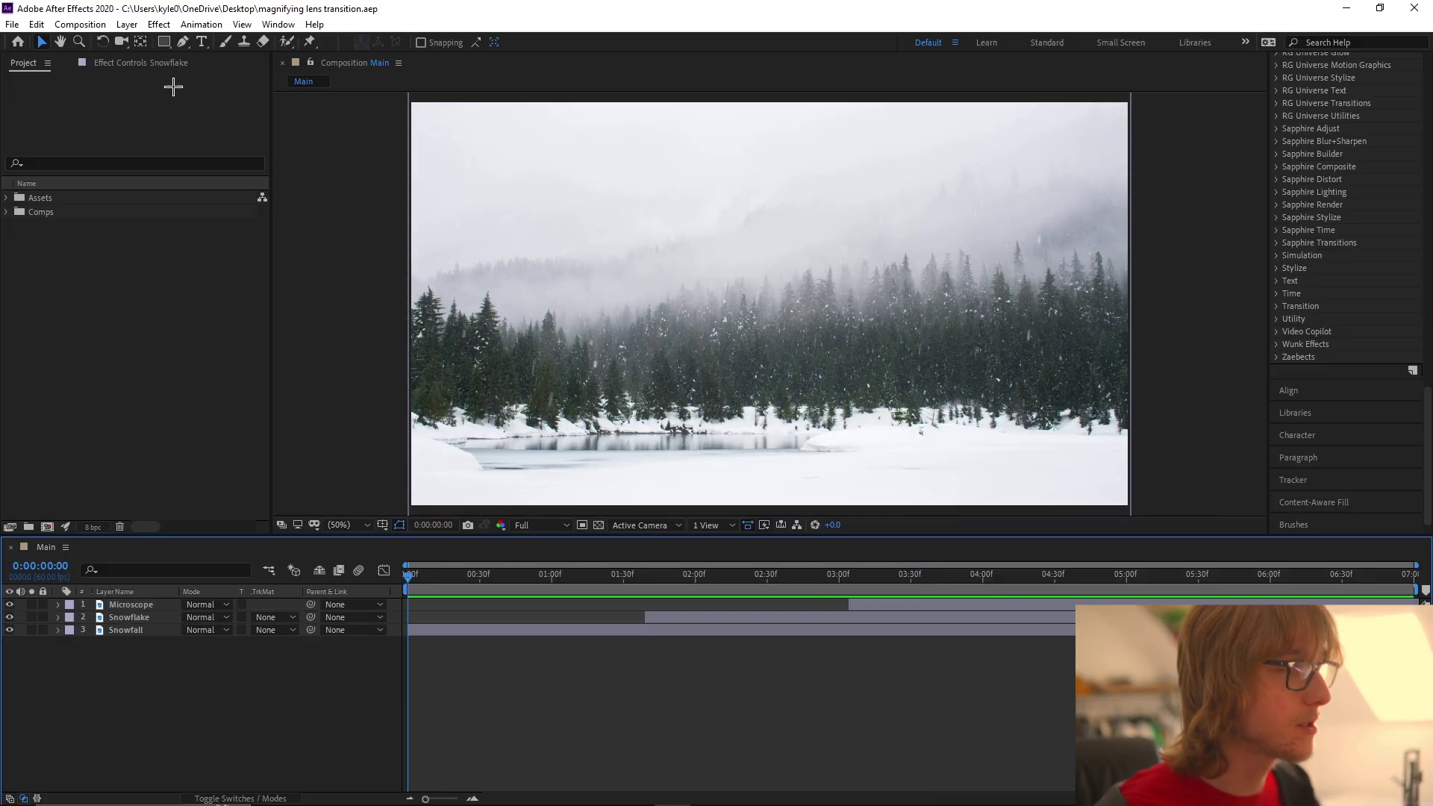
Step: Set up the Ellipse tool with no stroke and a solid black fill
left_click_drag(171, 46, 250, 74)
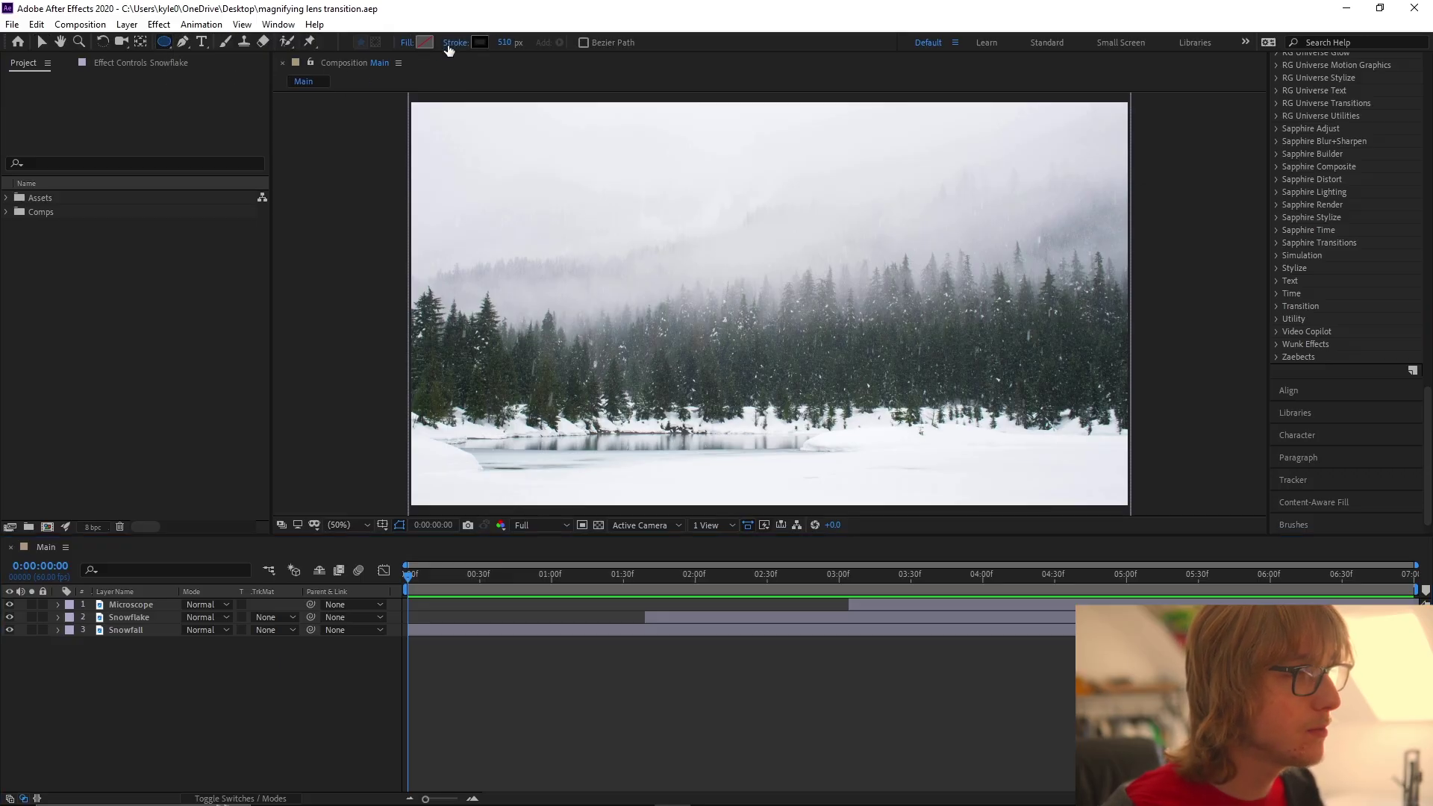
left_click(455, 42)
left_click(640, 365)
left_click(692, 451)
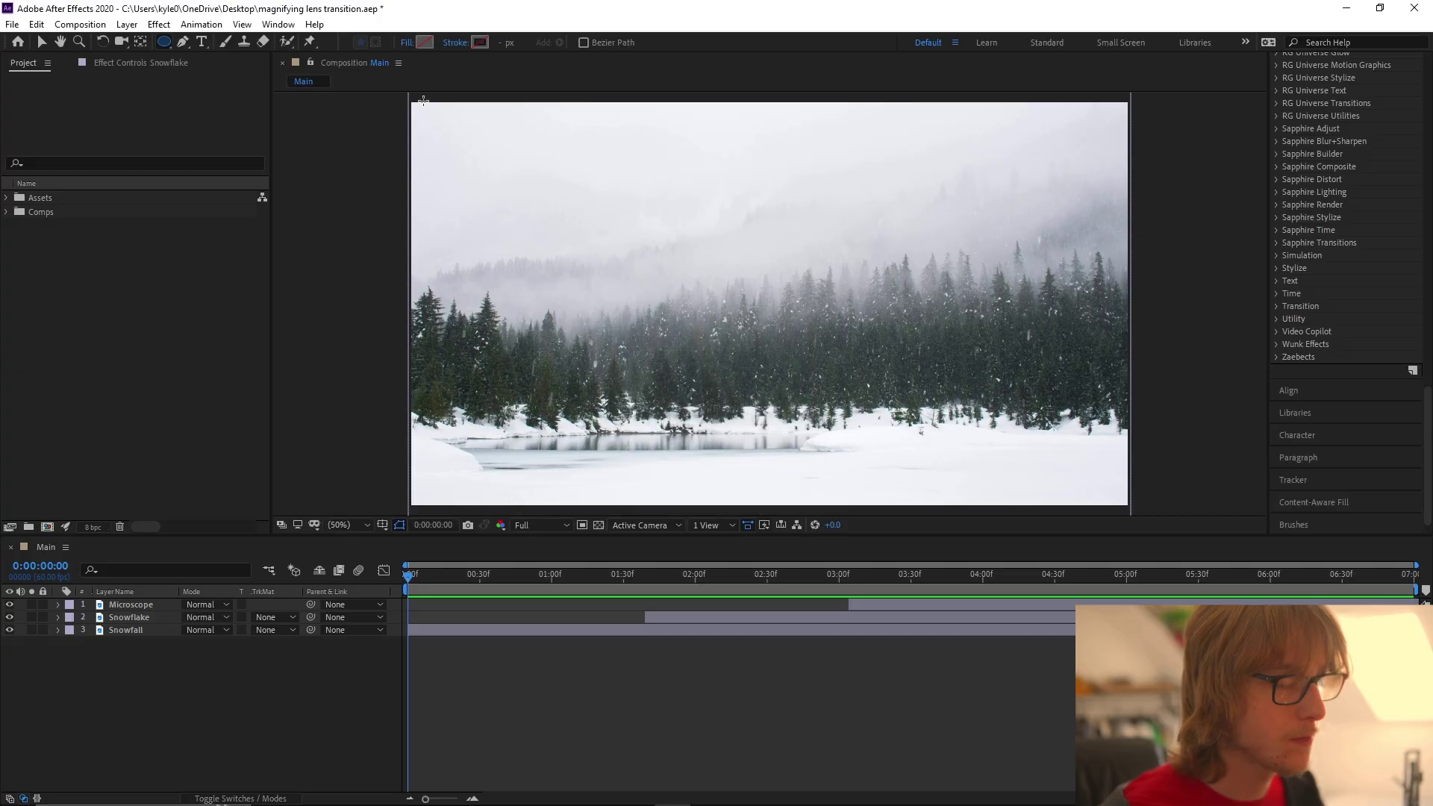
left_click(423, 43)
left_click(573, 691)
left_click(851, 504)
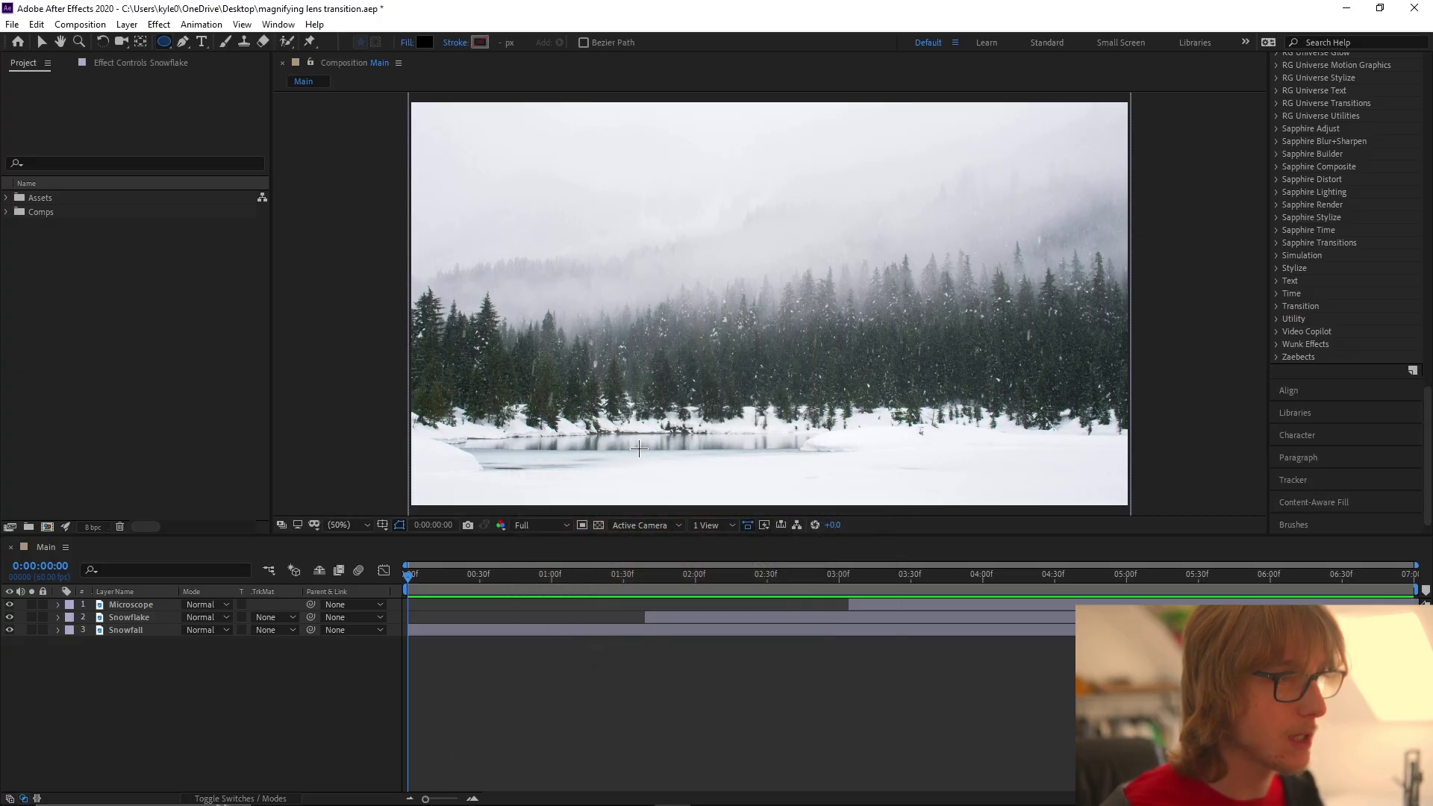
Step: Draw a black circle slightly wider than the composition on a new shape layer
key("comma")
mouse_move(837, 296)
left_mouse_down()
mouse_move(771, 284)
mouse_move(822, 309)
left_mouse_up()
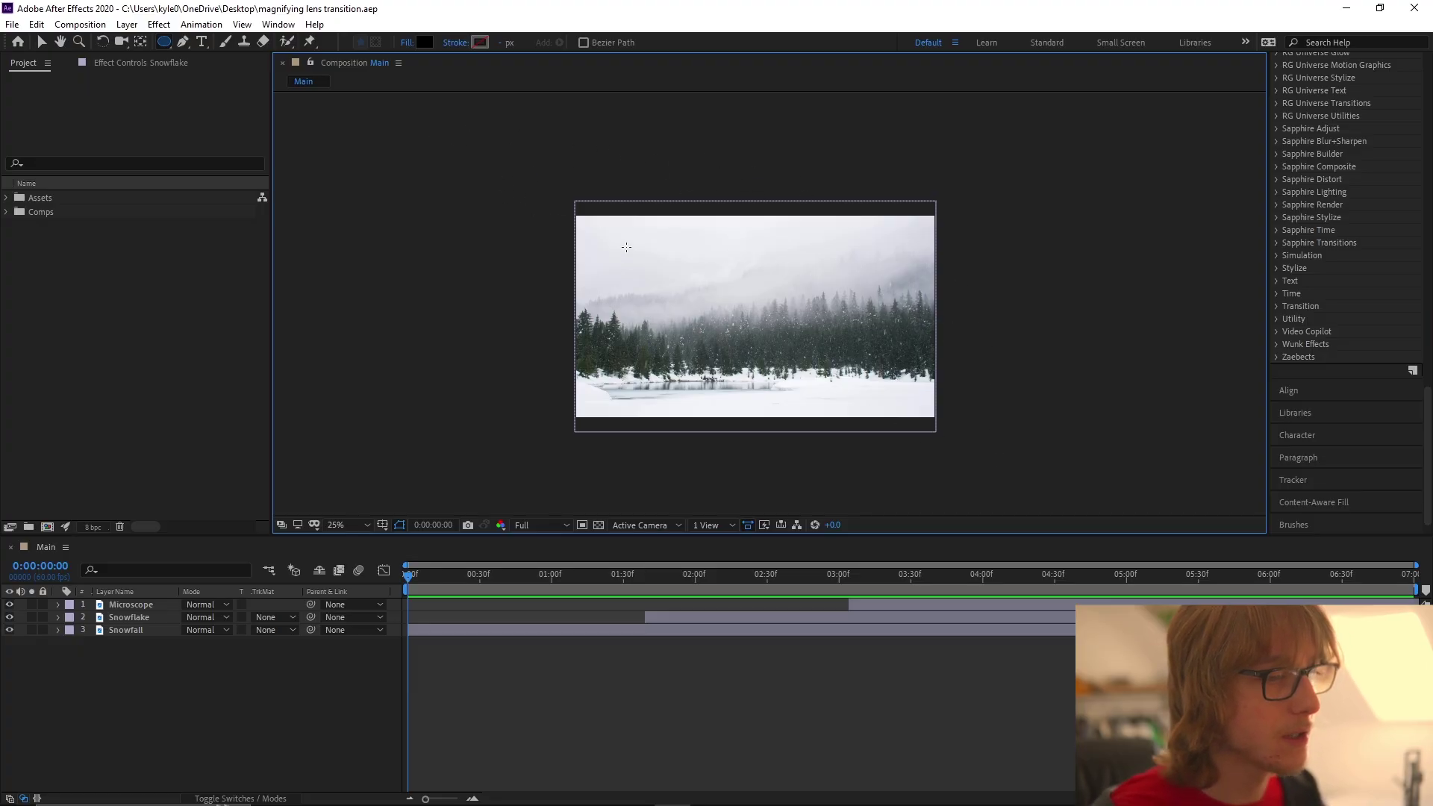
left_click_drag(550, 178, 949, 388)
key("v")
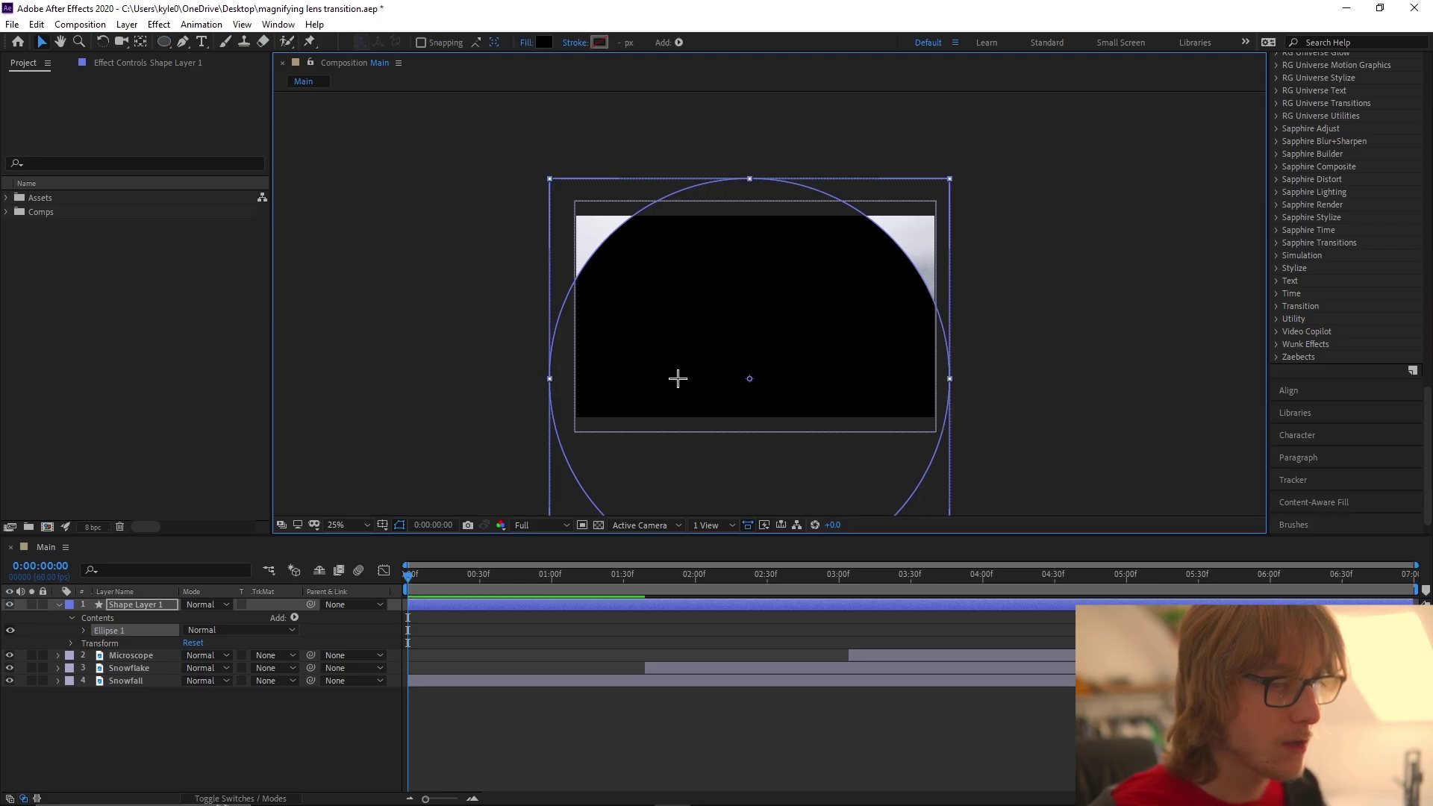
Step: Center the circle layer's anchor point in its content and align the layer to the composition's horizontal and vertical center
right_click(144, 610)
mouse_move(192, 263)
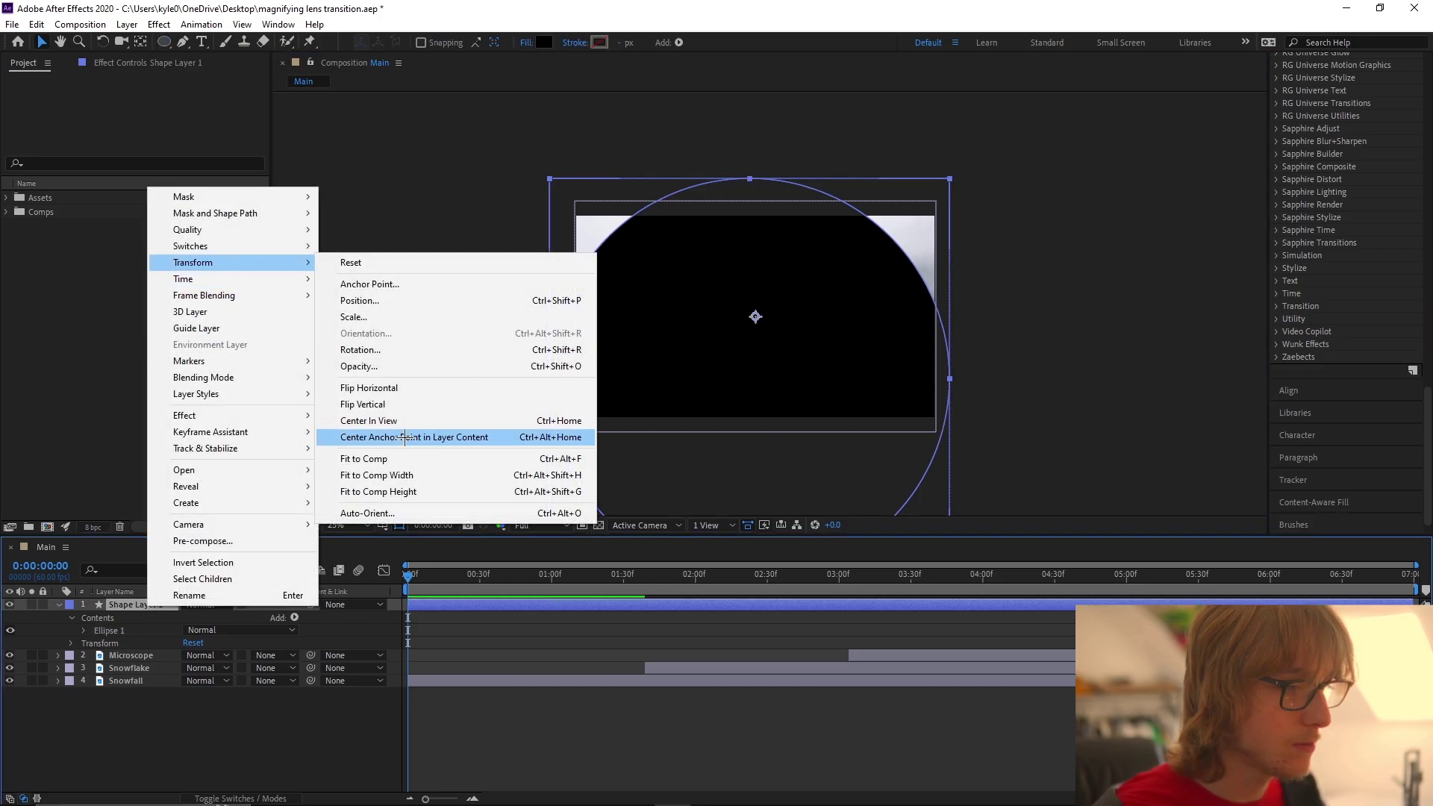
left_click(406, 438)
scroll(1363, 217, "up", 15)
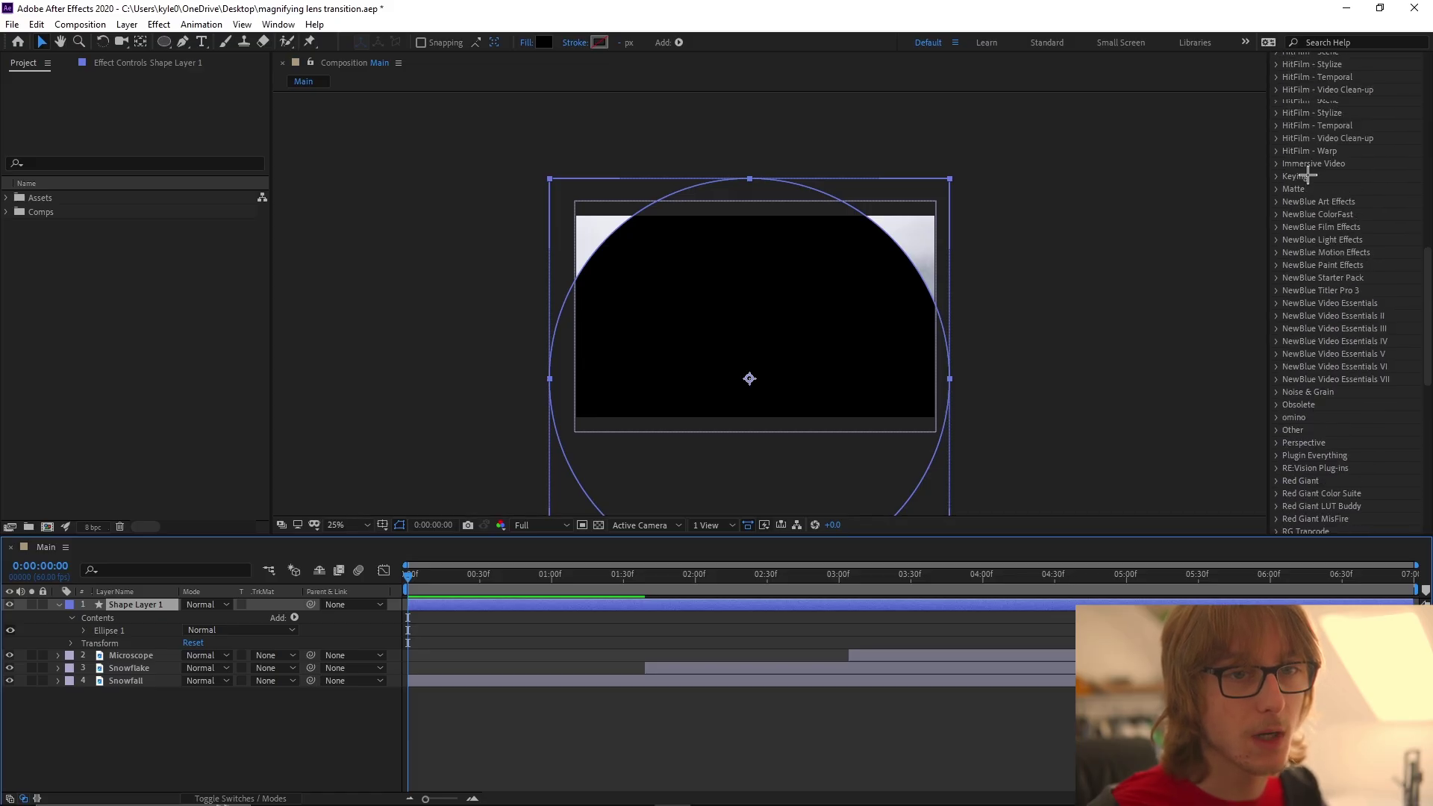
left_click(1318, 130)
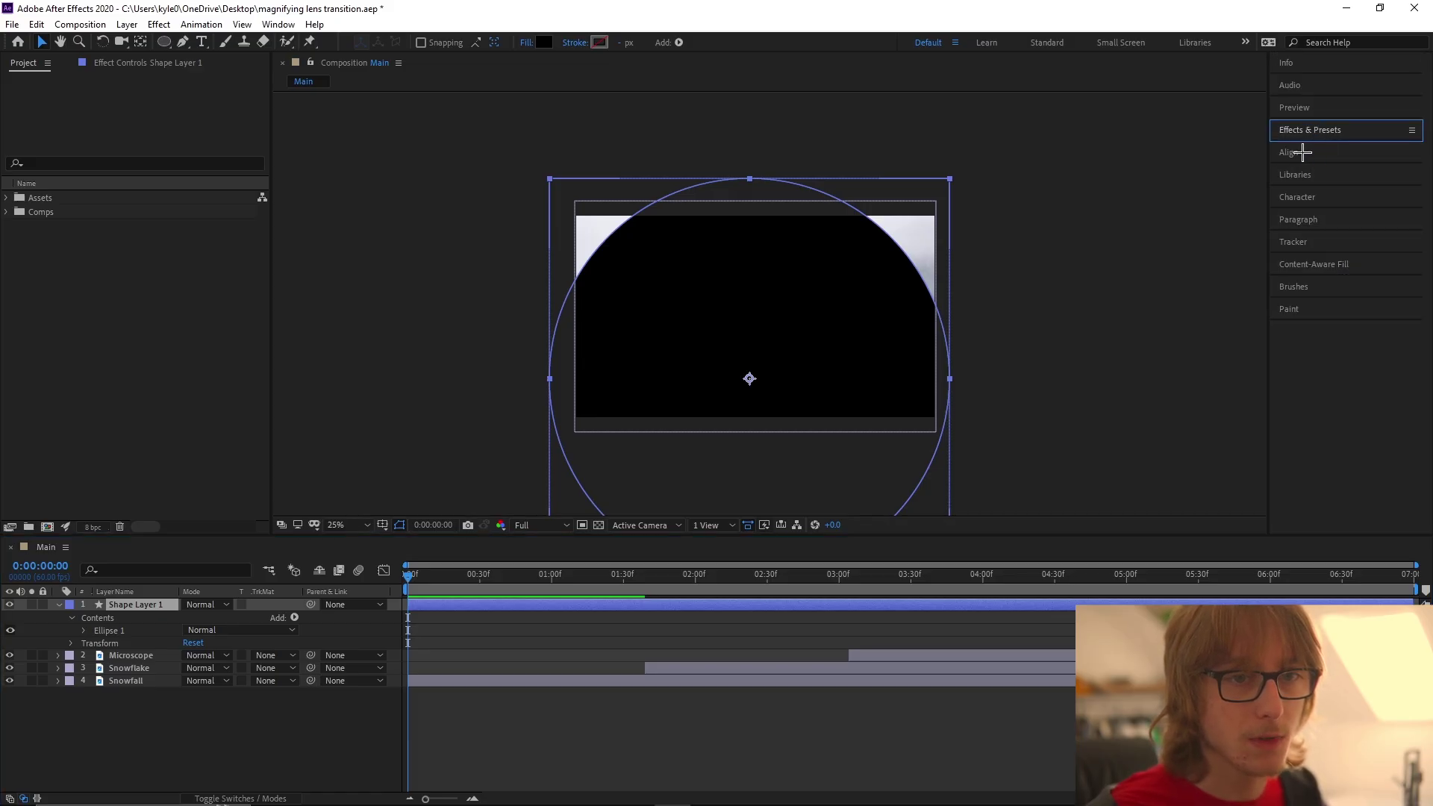
left_click(1302, 153)
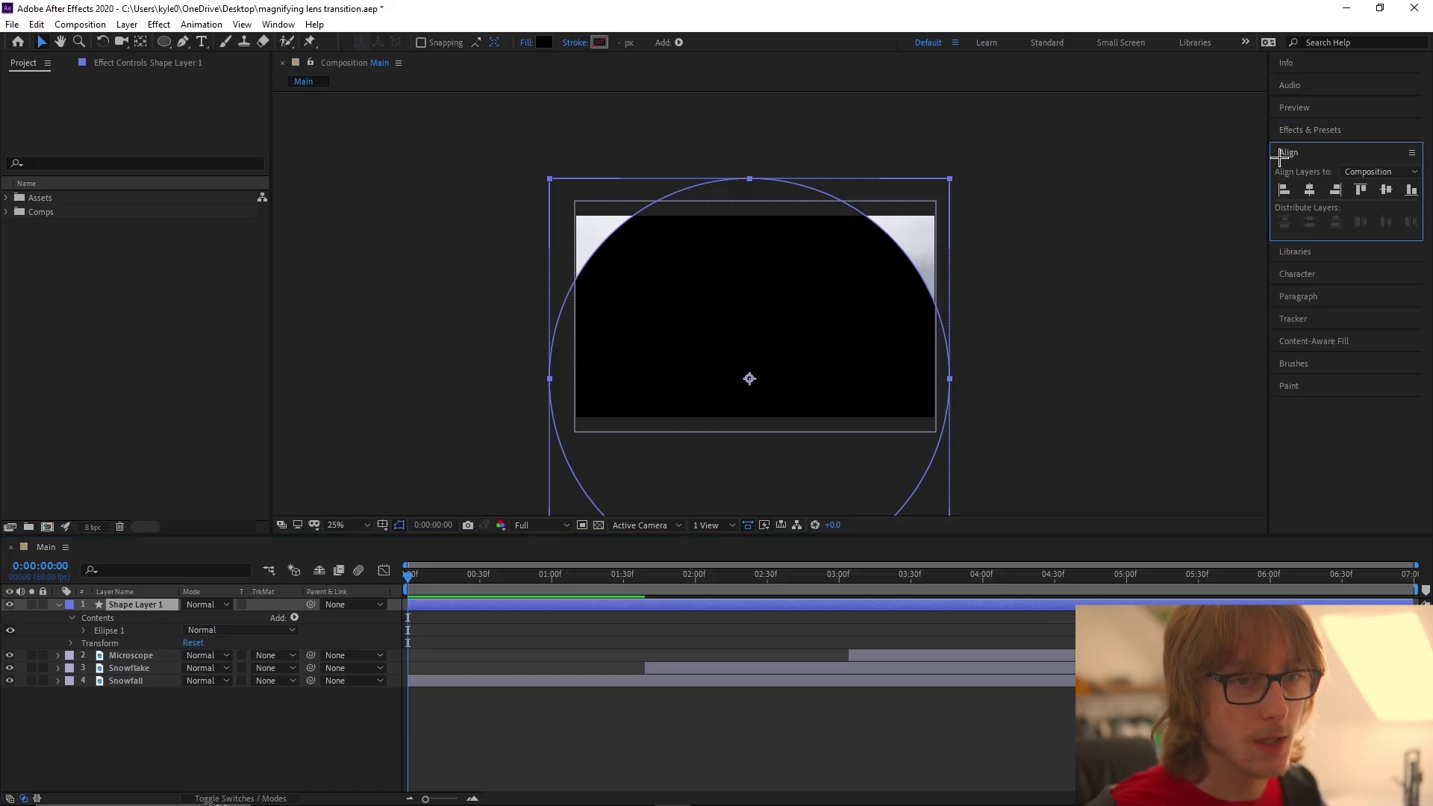
left_click(1310, 189)
left_click(1386, 190)
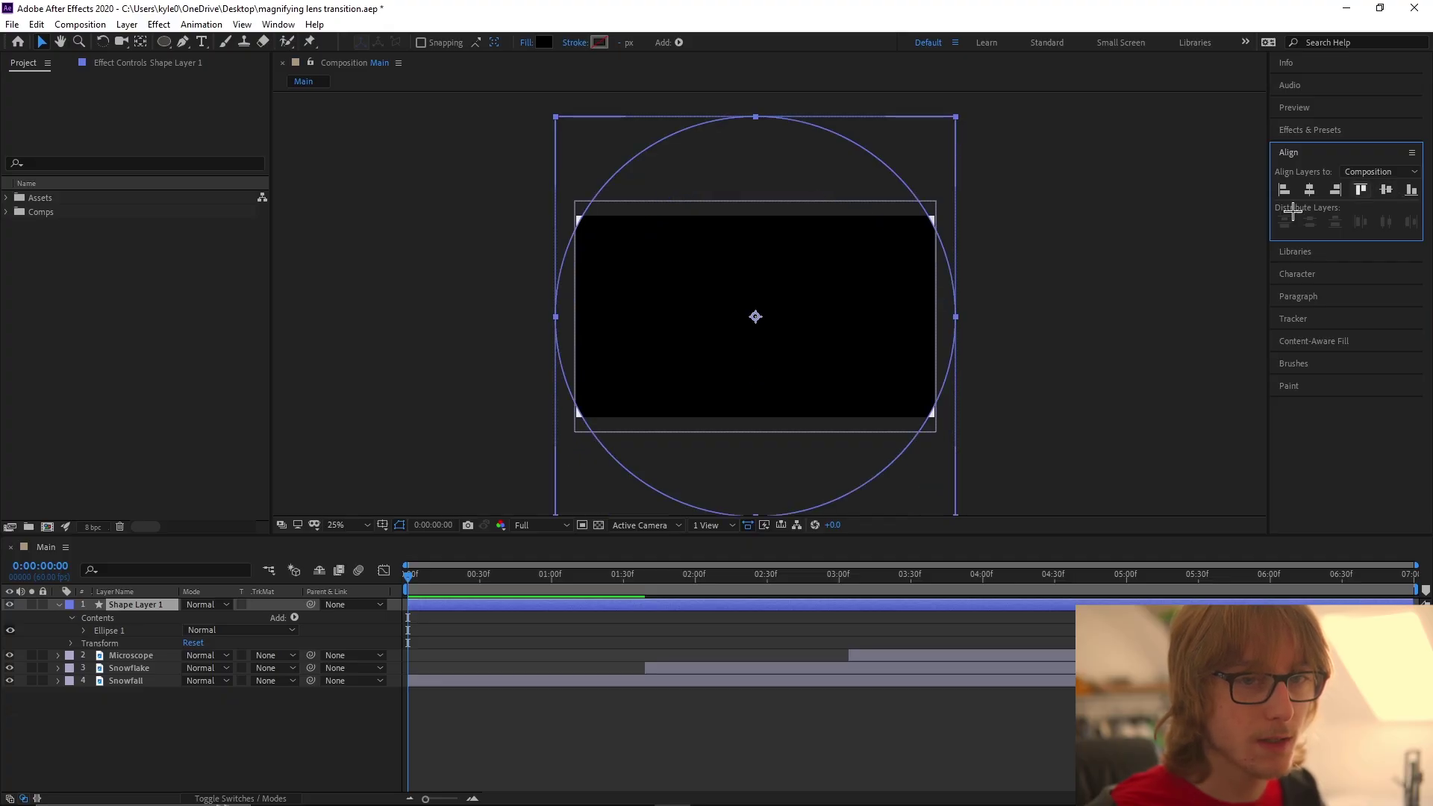
Step: Enlarge the circle's ellipse path size to 2281 by 2281 so it covers the entire frame, corners included
left_click(351, 525)
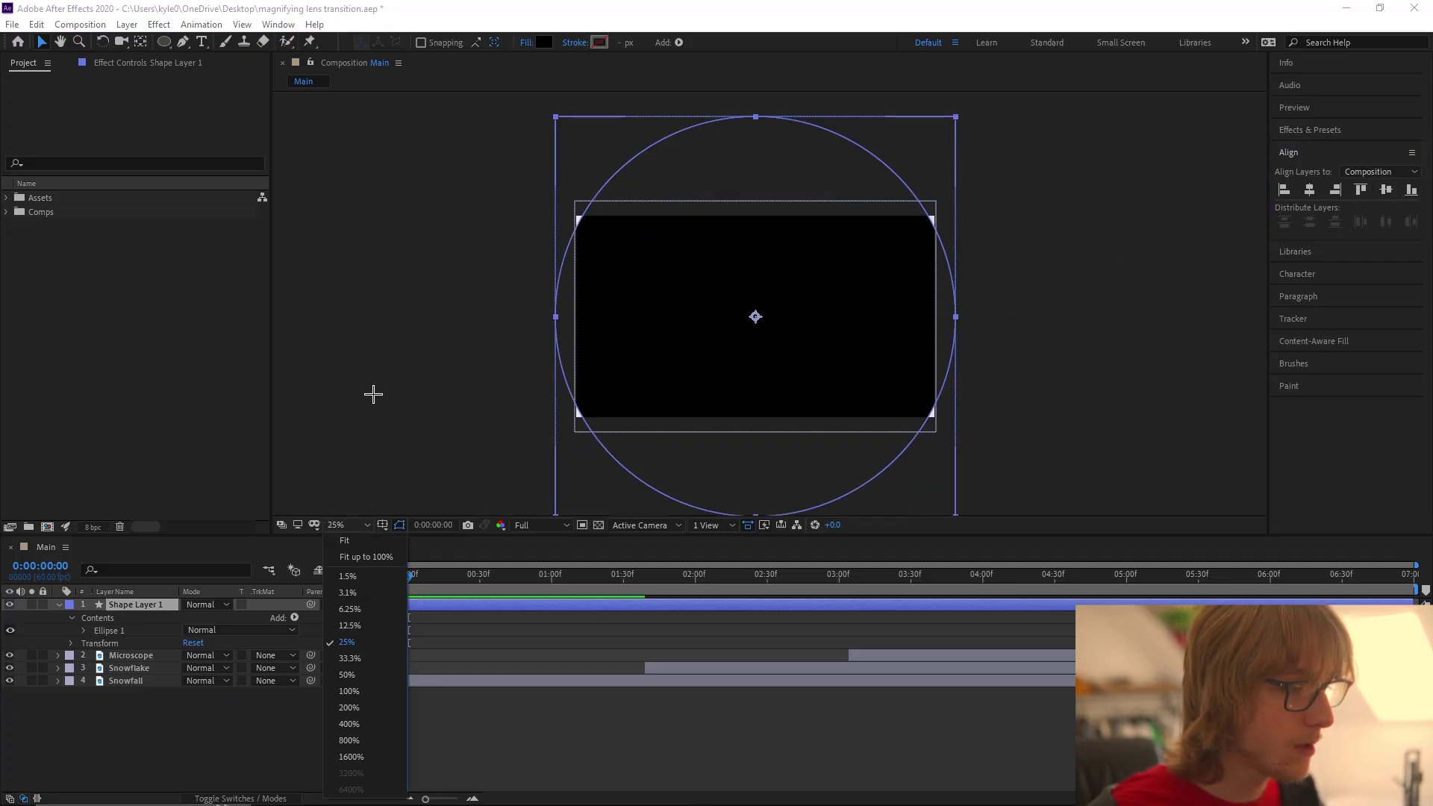
left_click(360, 561)
left_click(237, 571)
type("size")
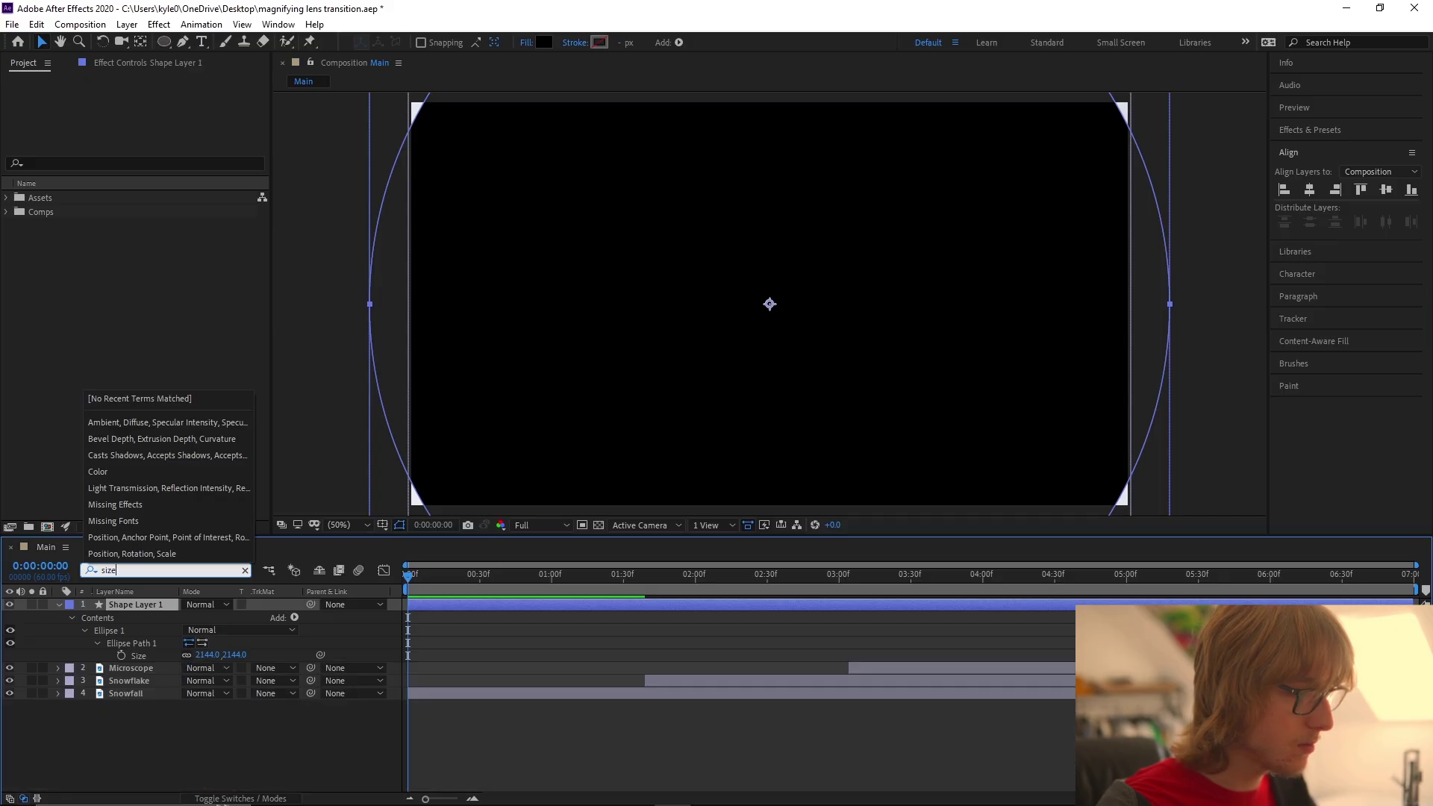
left_click_drag(207, 659, 857, 470)
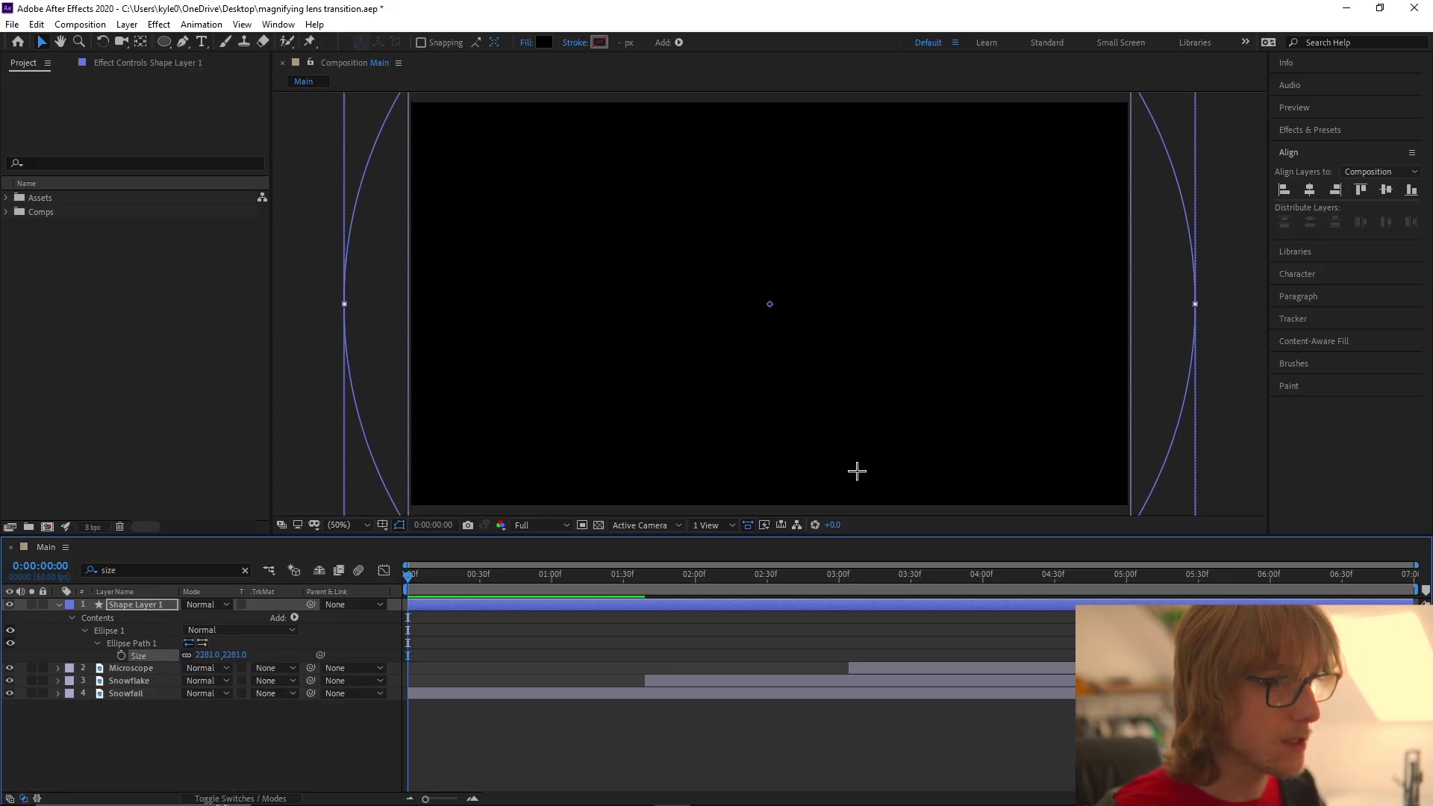
key("comma")
key("comma")
key("comma")
key("comma")
scroll(841, 270, "up", 2)
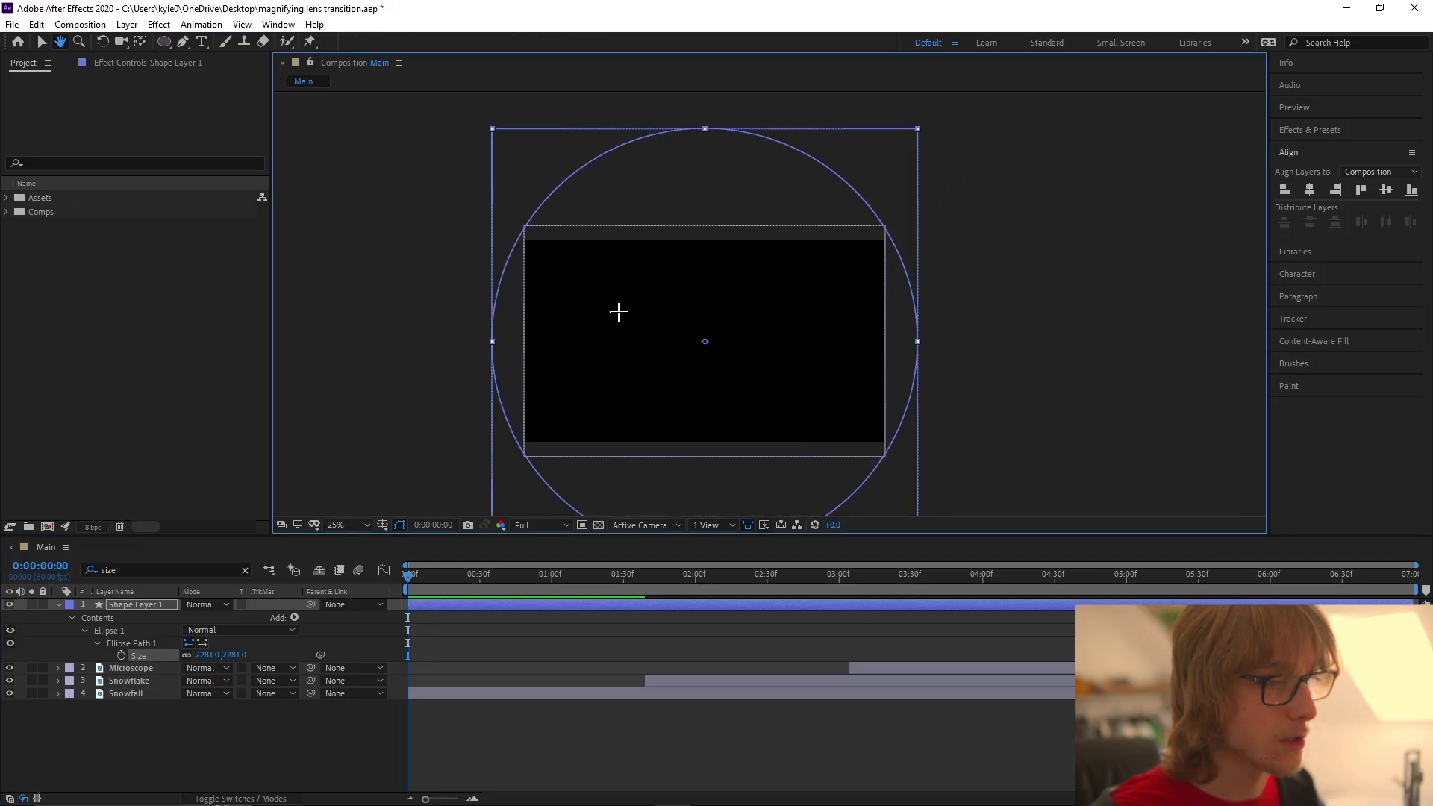
left_click(348, 525)
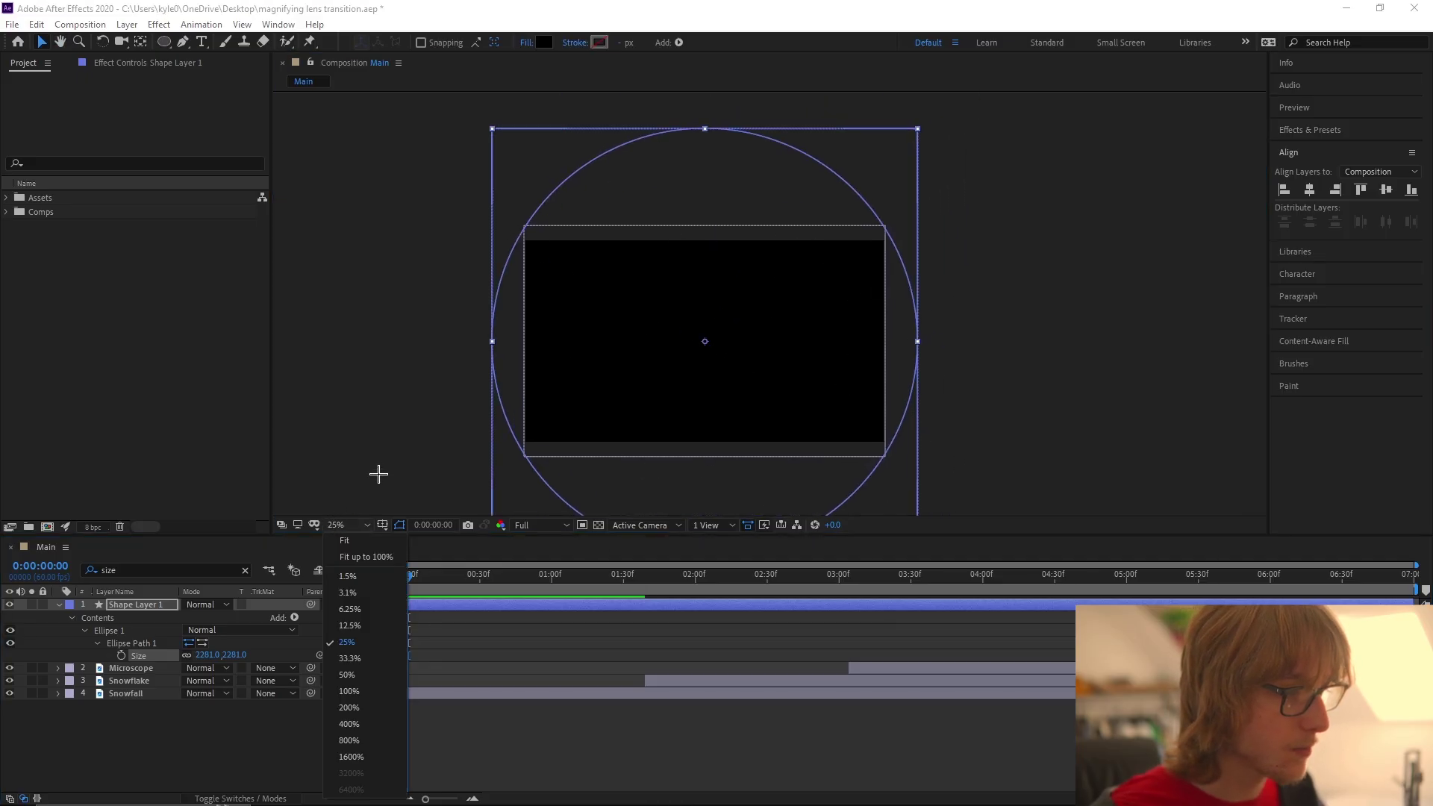
left_click(368, 556)
Step: Rename the circle shape layer to Lens, clear the property filter and save the project
right_click(131, 607)
left_click(171, 601)
type("Lens")
key("Return")
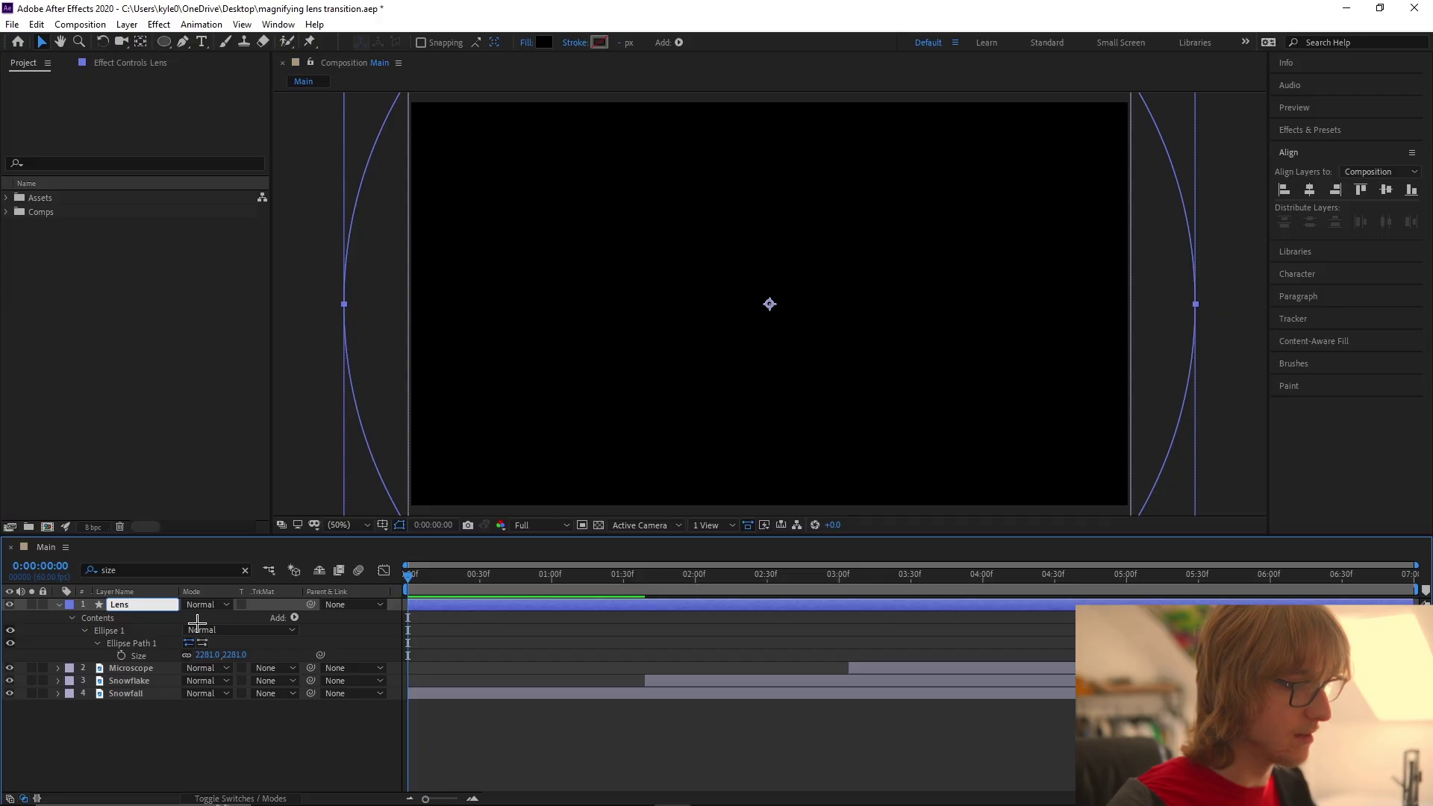
left_click(245, 570)
key("ctrl+s")
Step: Use the Pan Behind tool to move the Lens layer's anchor point outside the circle, to the composition's lower right
key("comma")
left_click_drag(819, 437, 692, 409)
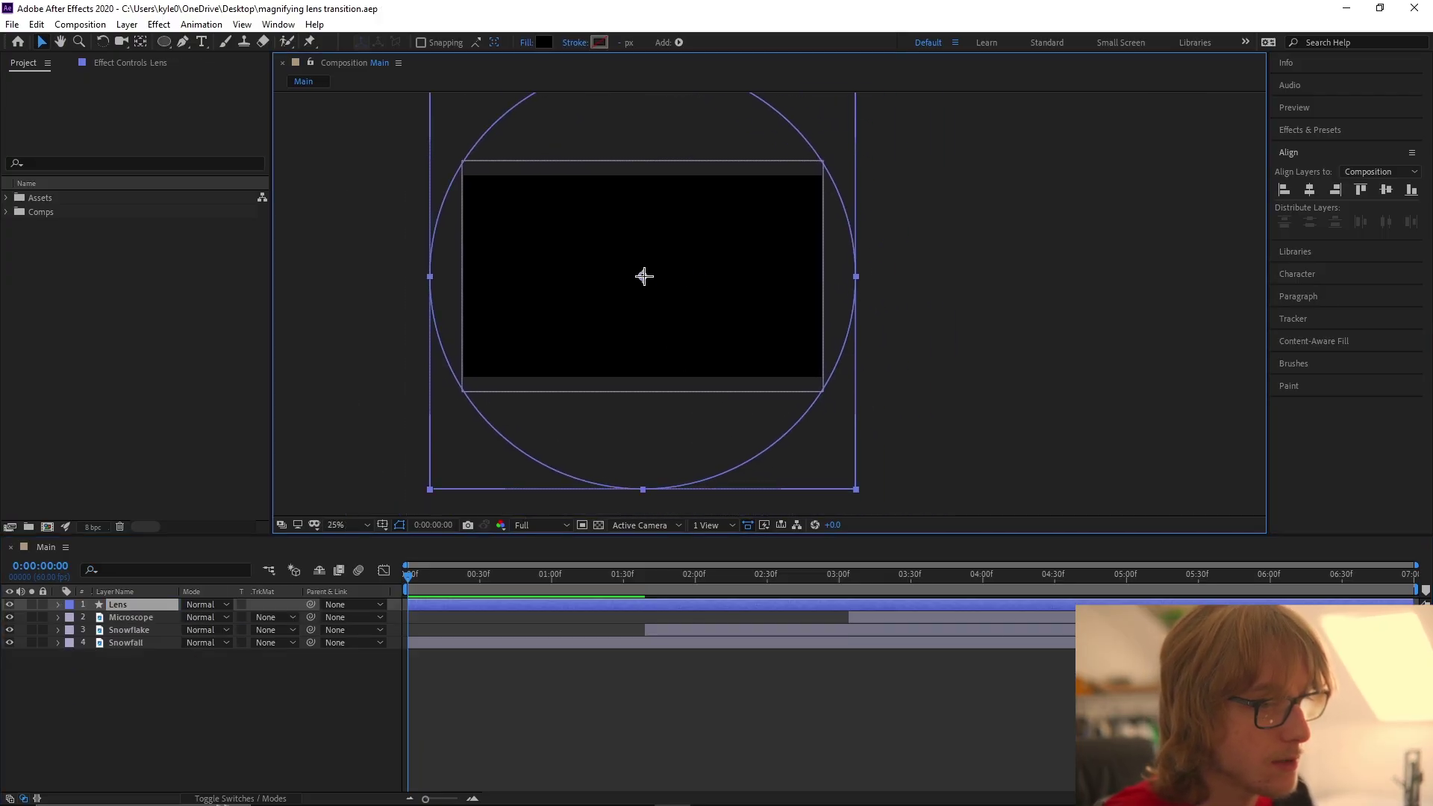
left_click(139, 41)
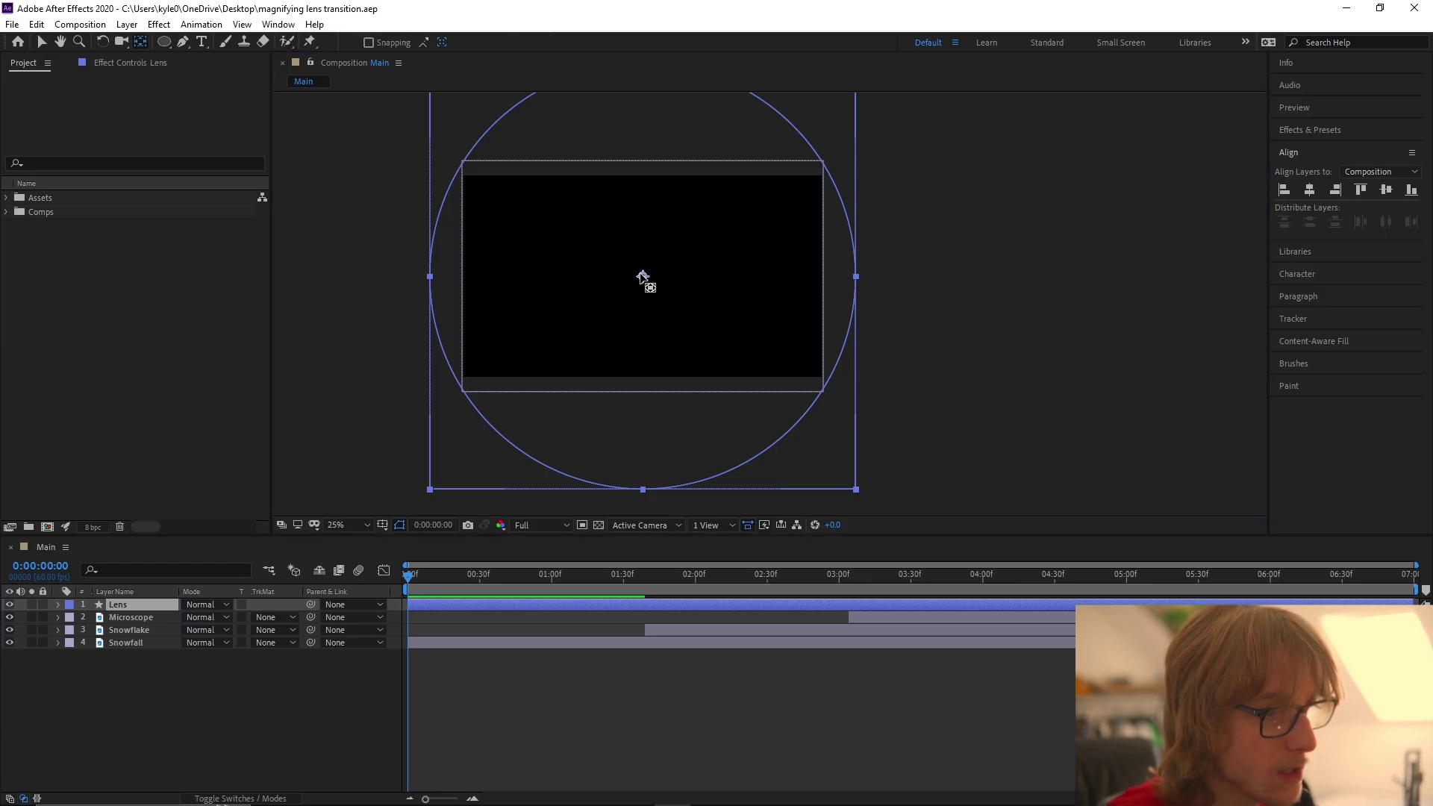
left_click_drag(641, 276, 1011, 409)
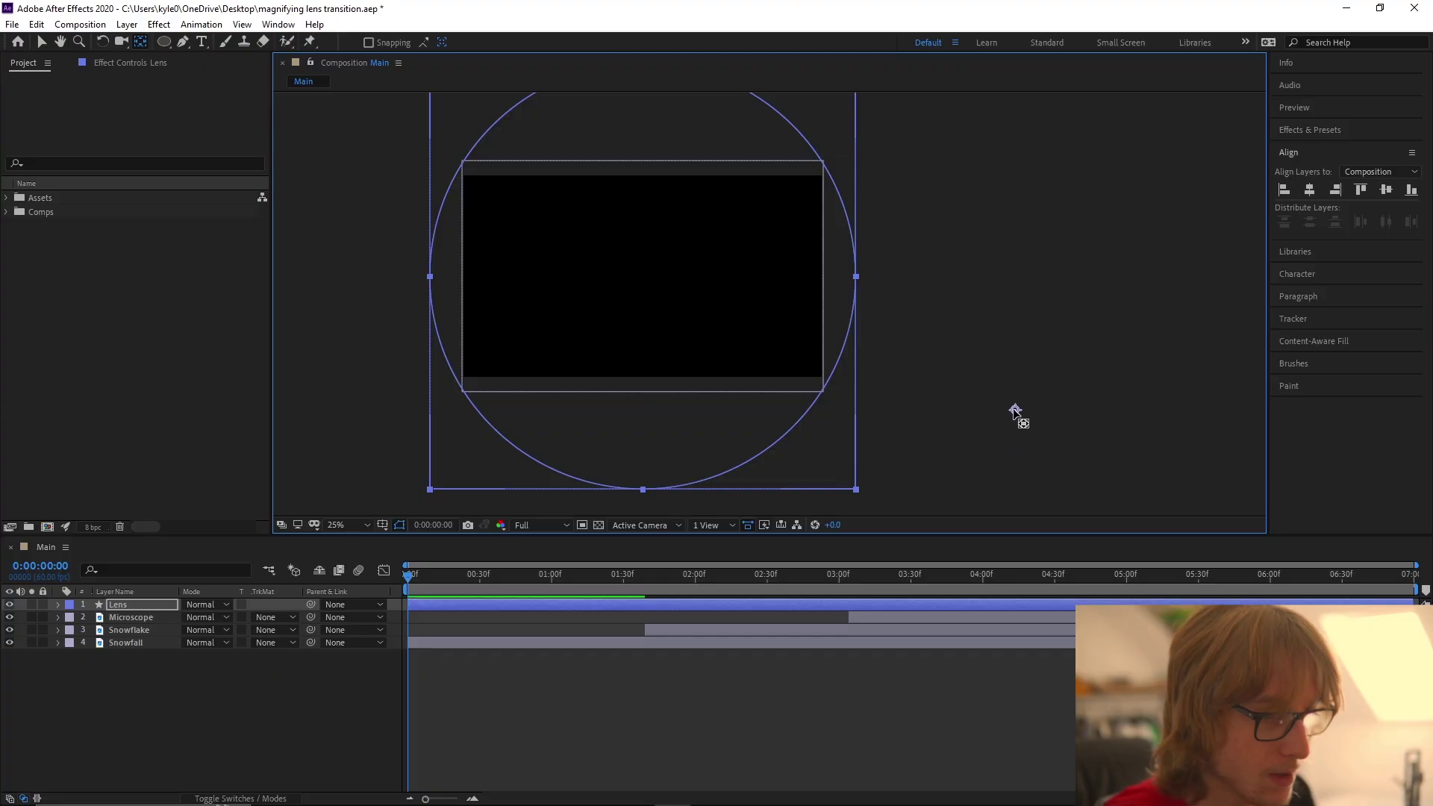
Step: Test-rotate the Lens layer about its offset anchor point, undo the rotation and save the project
left_click(132, 603)
key("r")
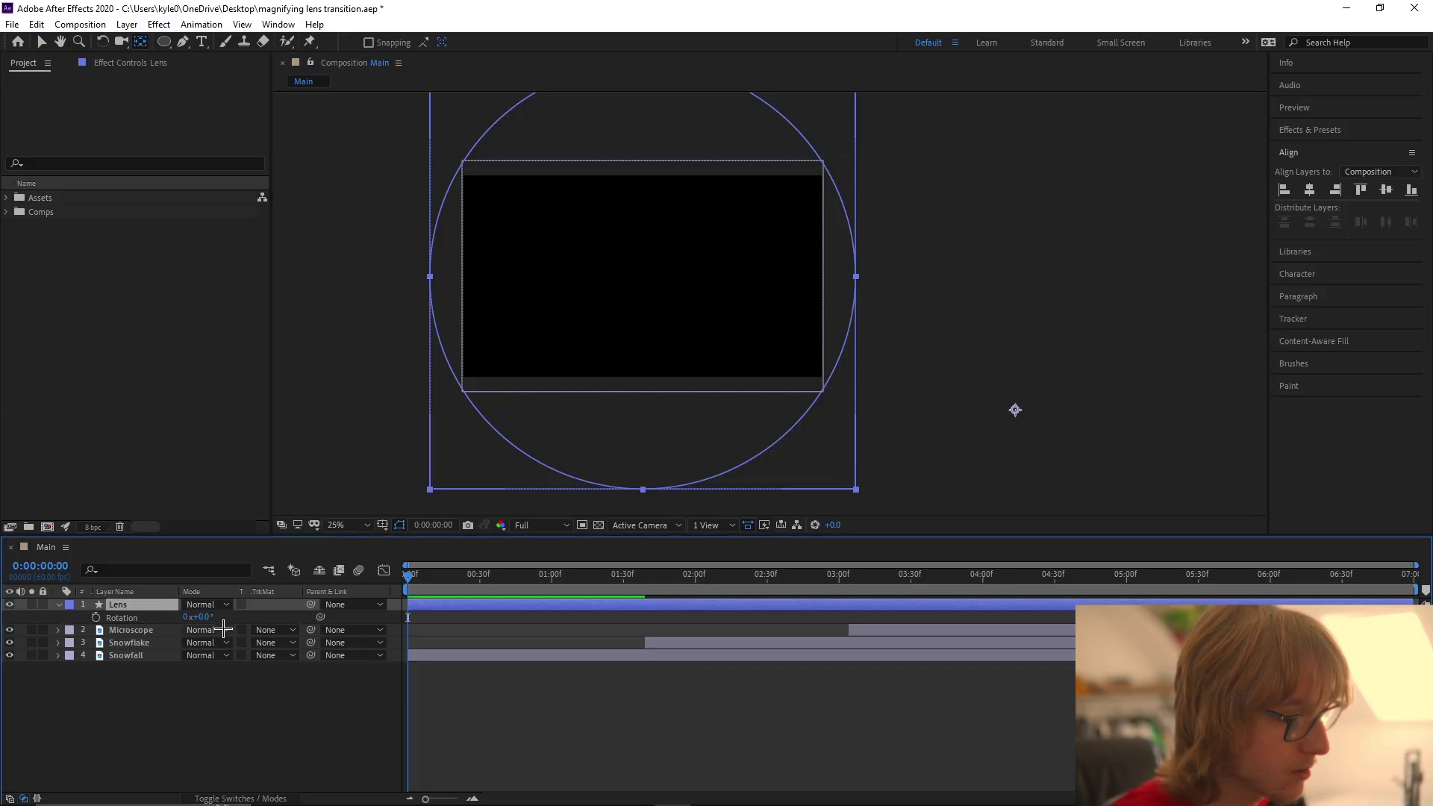
mouse_move(201, 618)
left_mouse_down()
mouse_move(280, 616)
mouse_move(224, 617)
left_mouse_up()
key("ctrl+z")
key("ctrl+s")
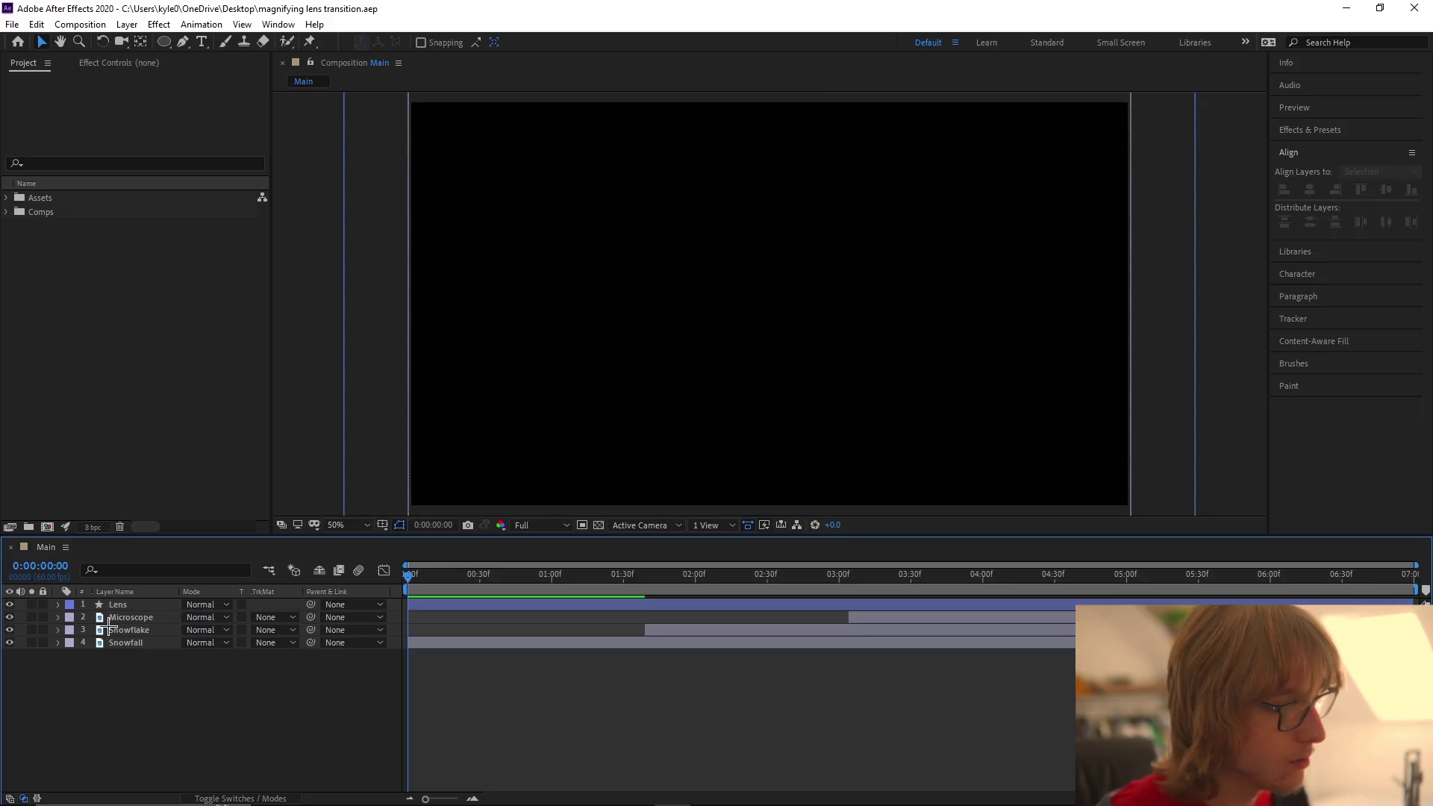
Step: Duplicate the Lens layer, rename the copy to Matte and save the project
left_click(118, 605)
key("ctrl+d")
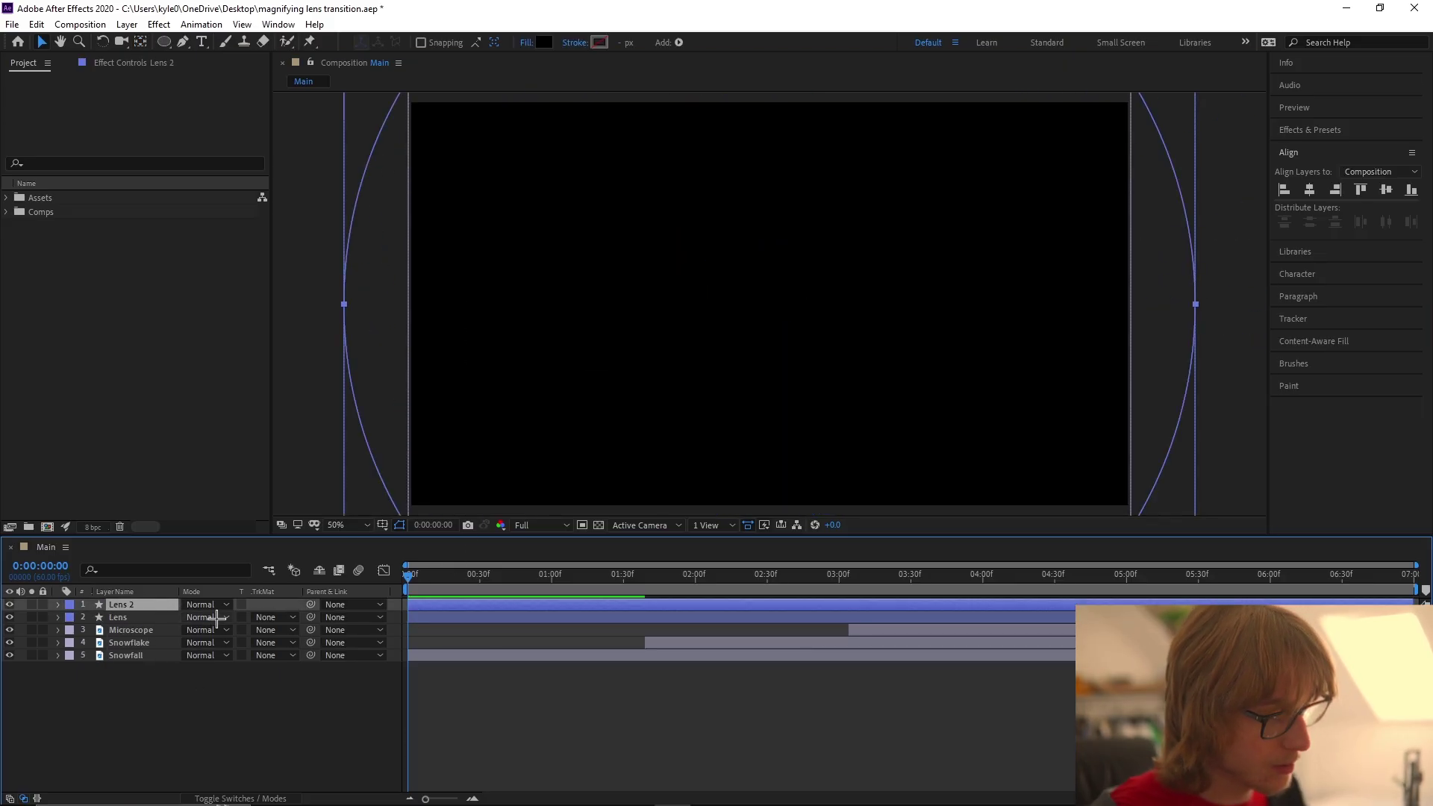
right_click(113, 606)
left_click(142, 606)
type("Matte")
key("Return")
key("ctrl+s")
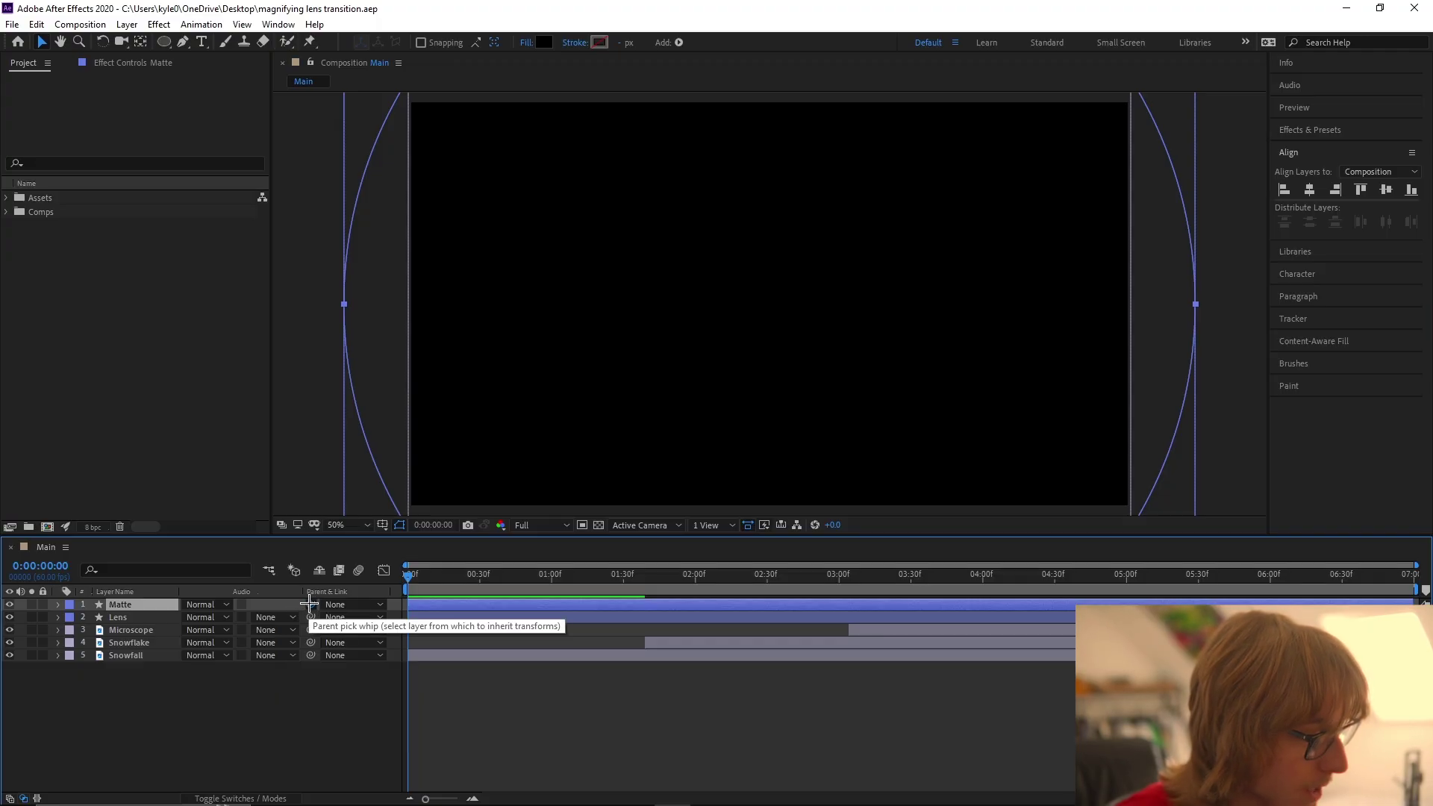
Step: Parent the Matte layer to Lens and place both between Snowflake and Snowfall, with Matte below Lens
left_click_drag(260, 606, 145, 649)
left_click(131, 617, "shift")
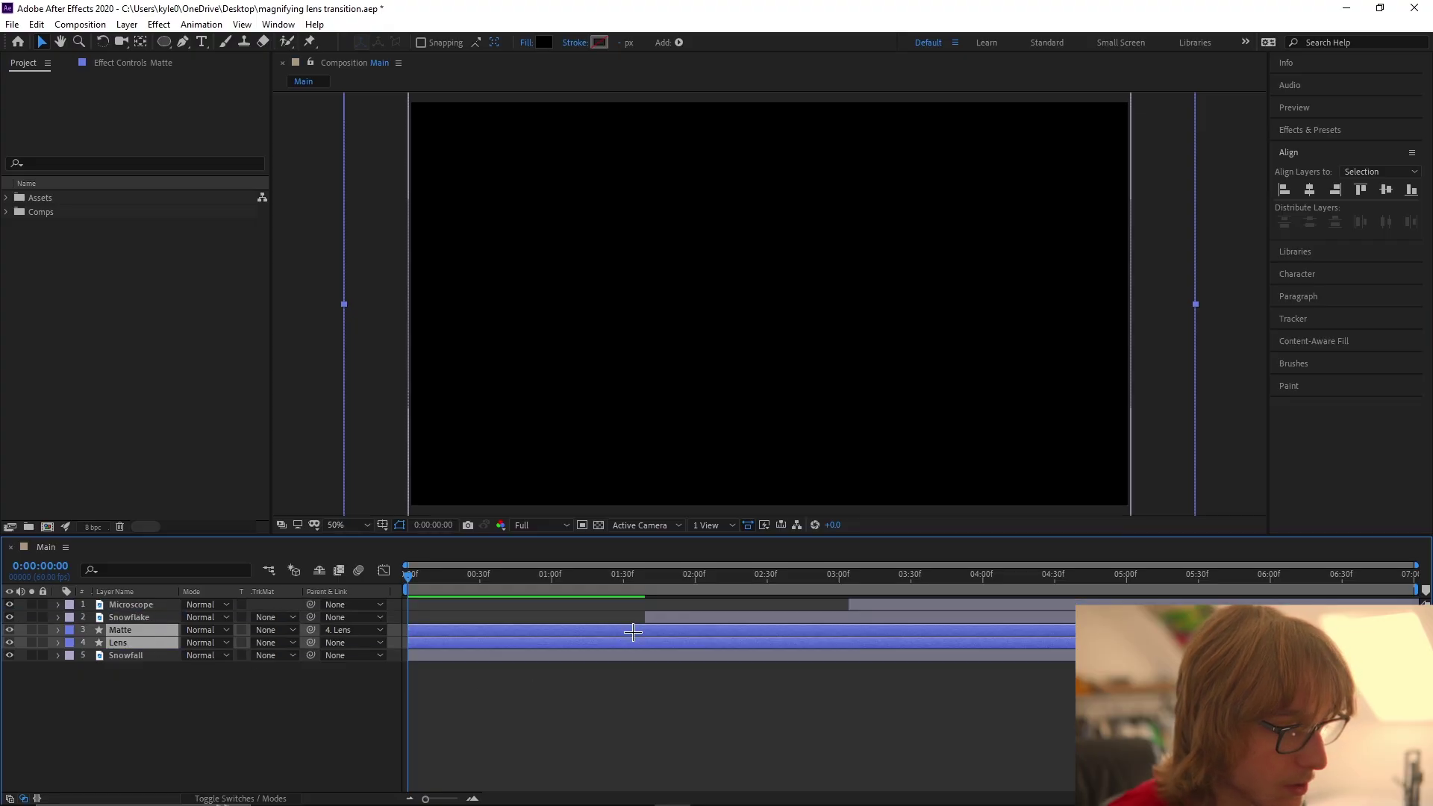
left_click(479, 670)
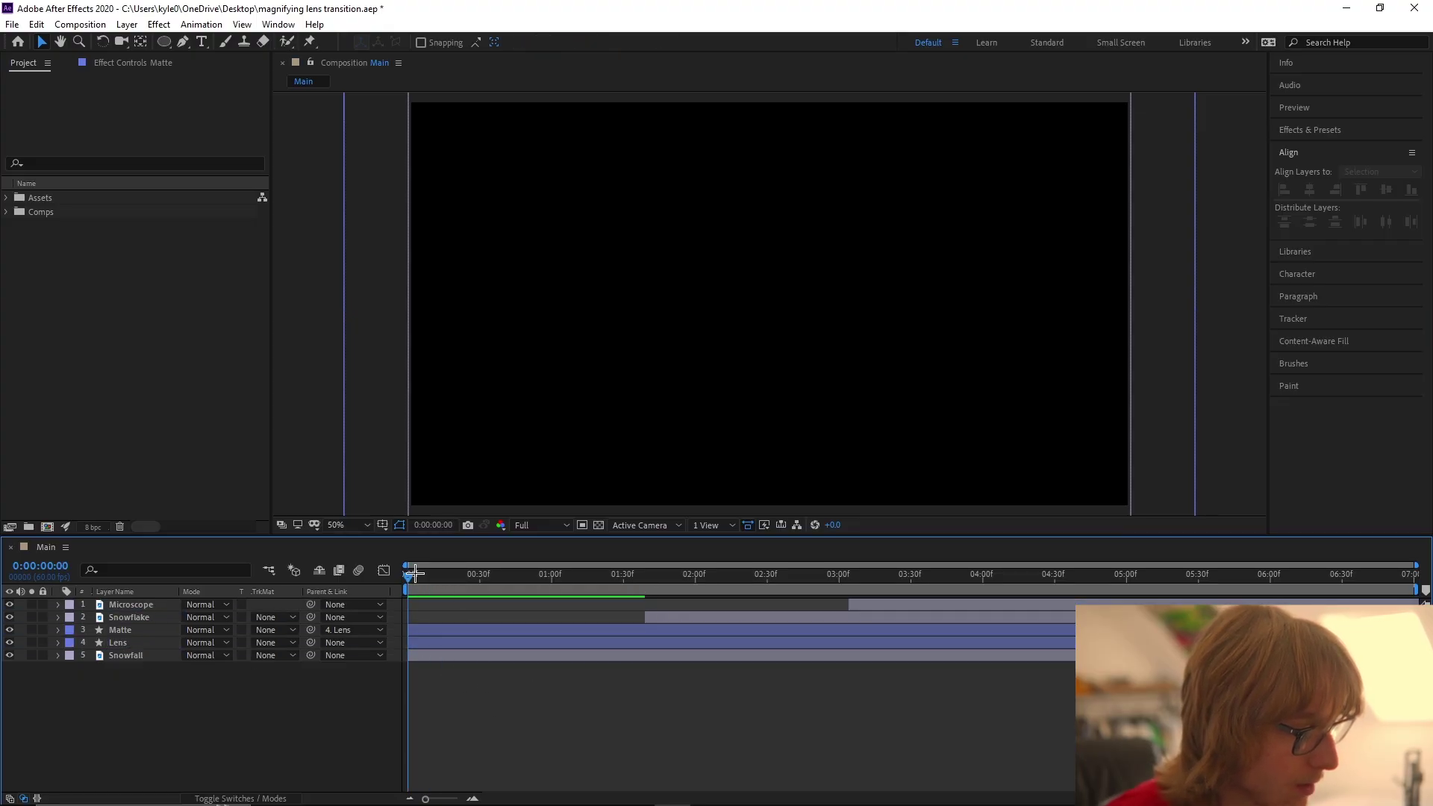
left_click_drag(129, 631, 135, 645)
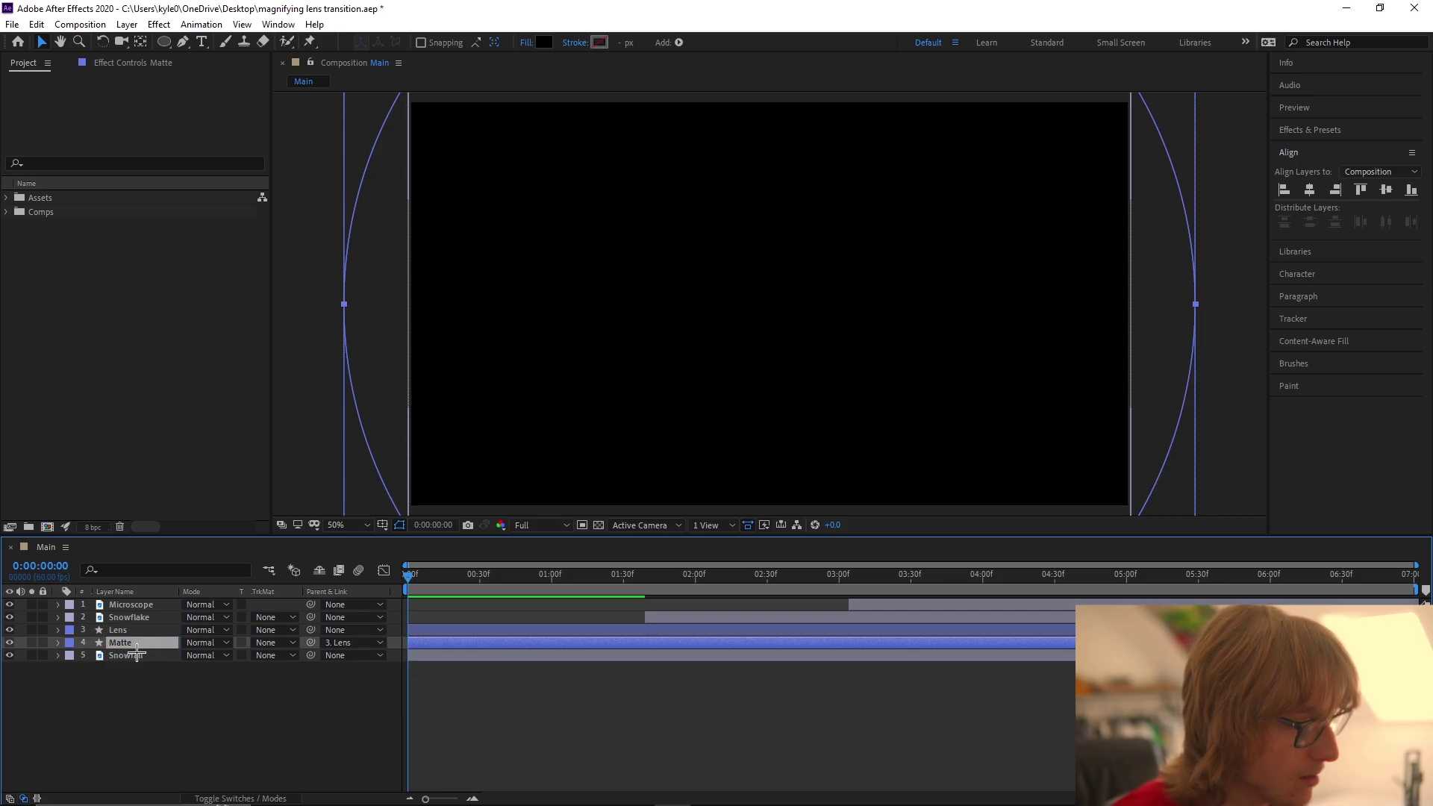
Step: Set the Snowfall layer's track matte to Alpha Matte "Matte" and hide the Lens layer
left_click(137, 654)
left_click(273, 654)
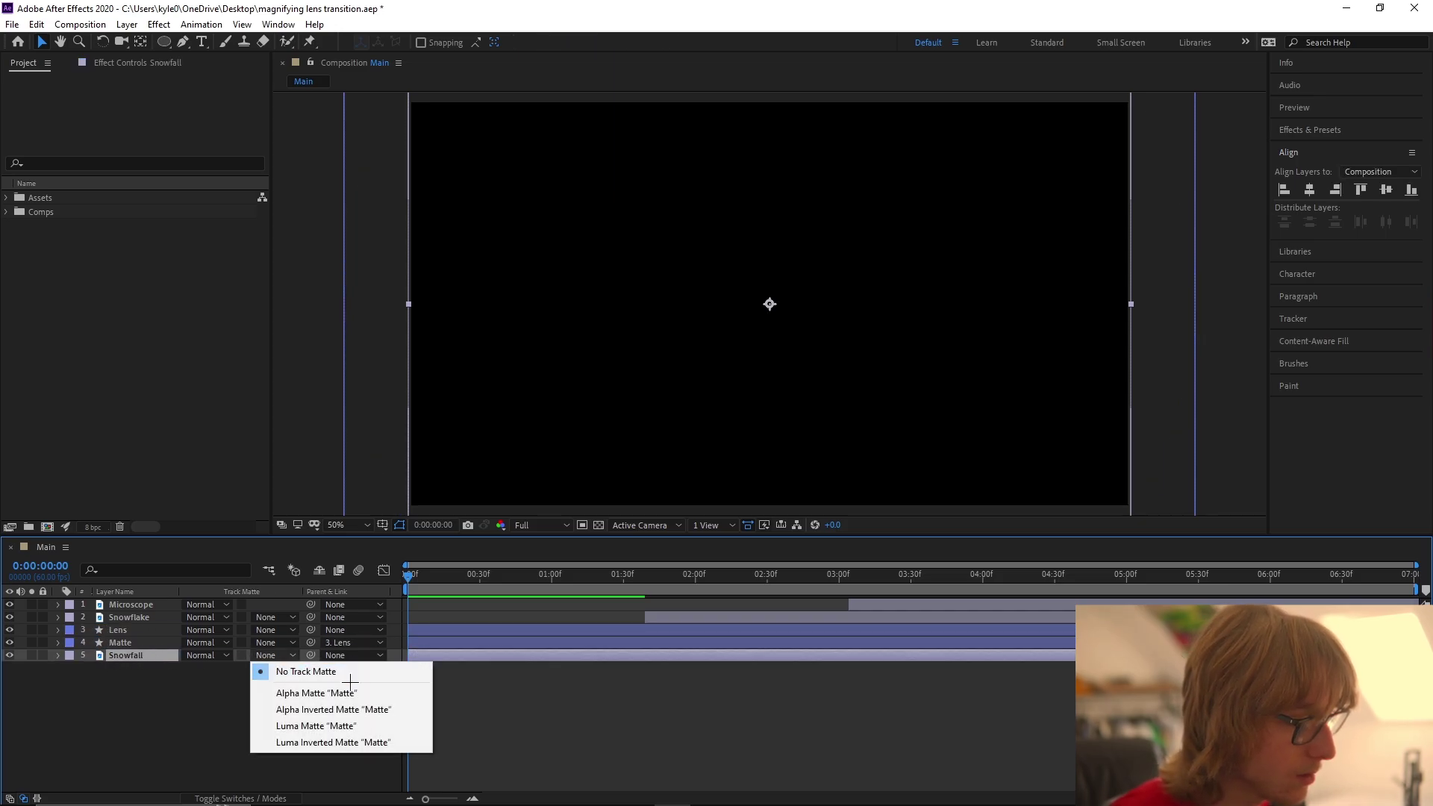
left_click(308, 692)
left_click_drag(424, 581, 487, 574)
key("r")
left_click_drag(201, 667, 240, 667)
key("ctrl+z")
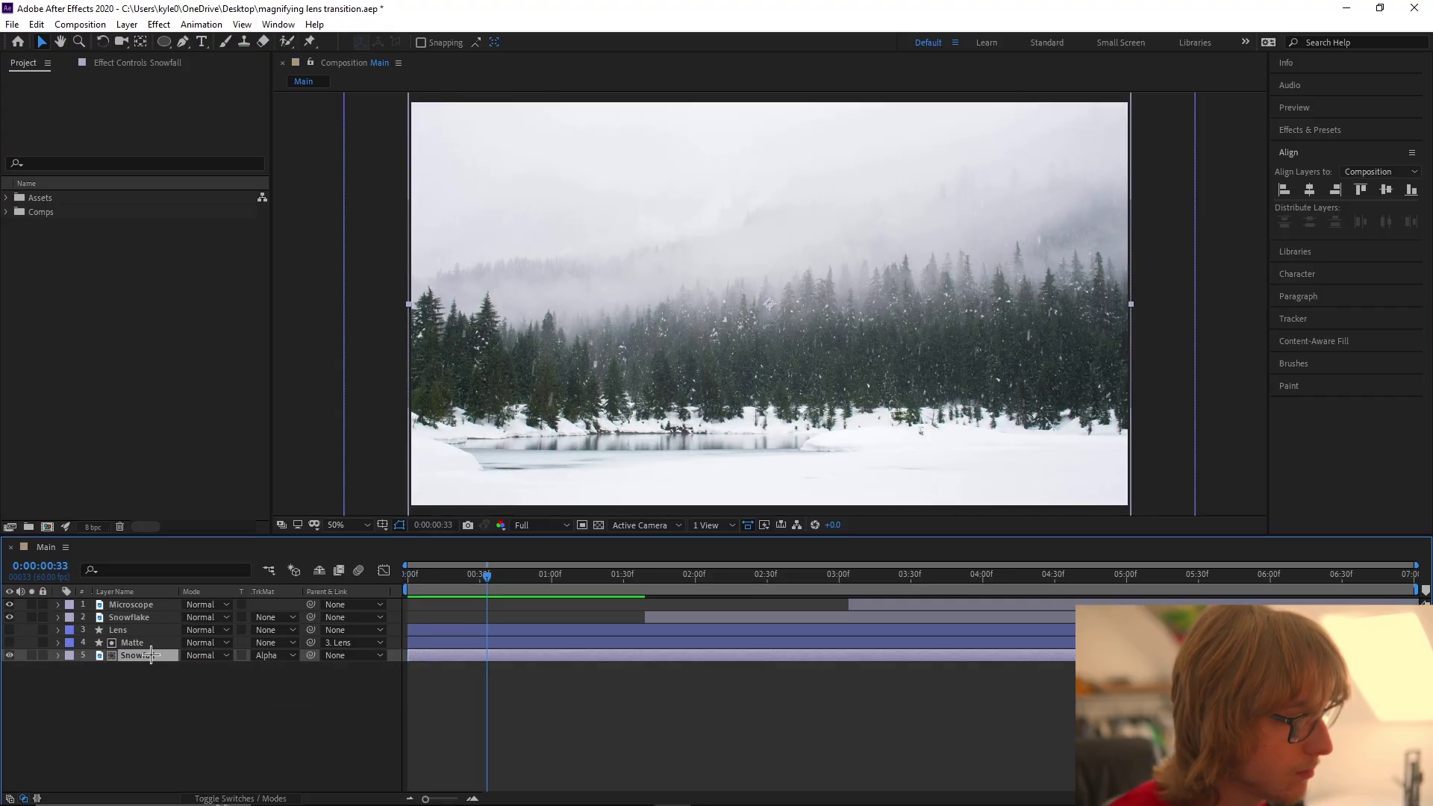
Step: Test-rotate the Lens layer to check how it masks the snowfall, undo the rotation and turn off the transparency grid
left_click(118, 630)
key("r")
mouse_move(205, 642)
left_mouse_down()
mouse_move(237, 637)
mouse_move(190, 638)
left_mouse_up()
key("ctrl+z")
key("comma")
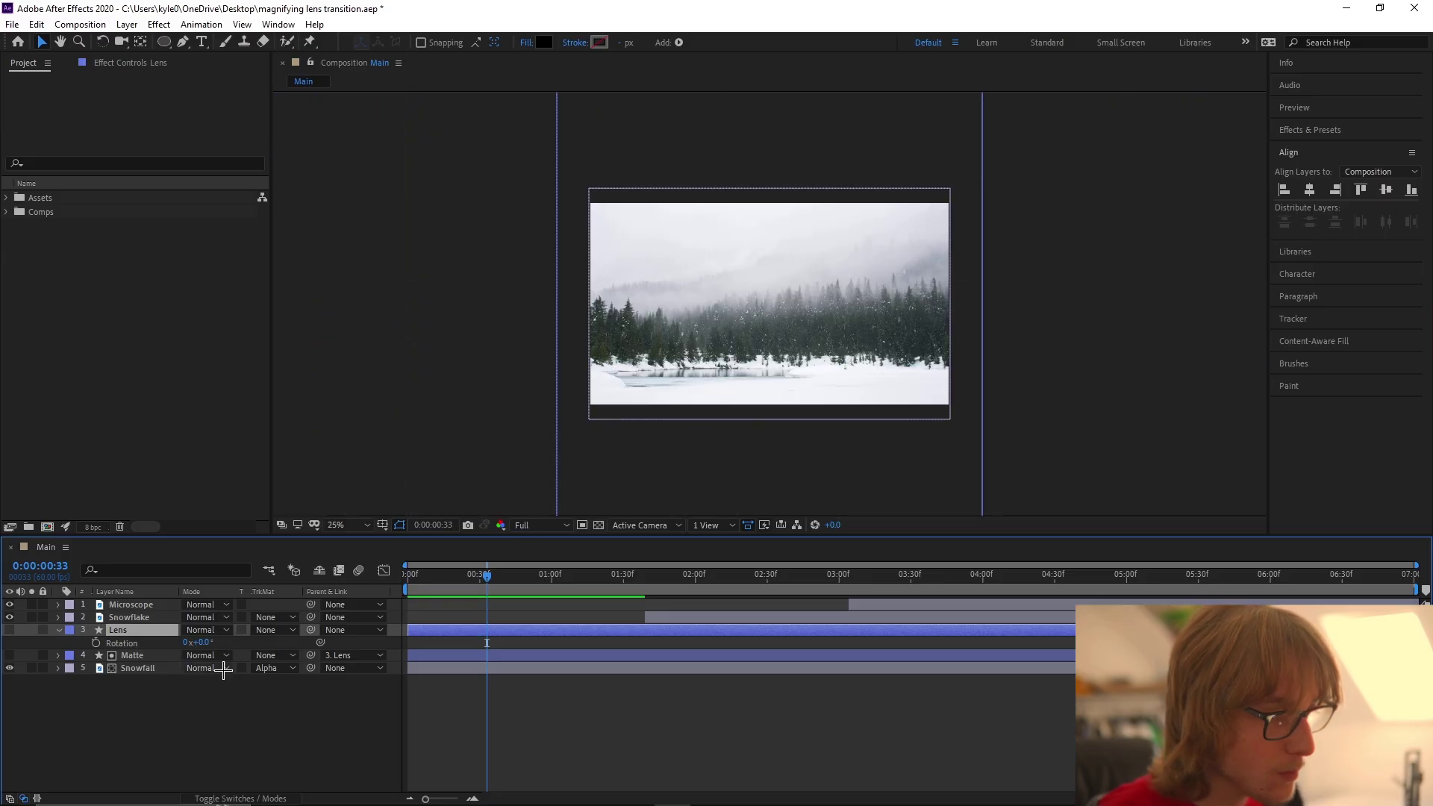
left_click_drag(196, 642, 244, 632)
key("ctrl+z")
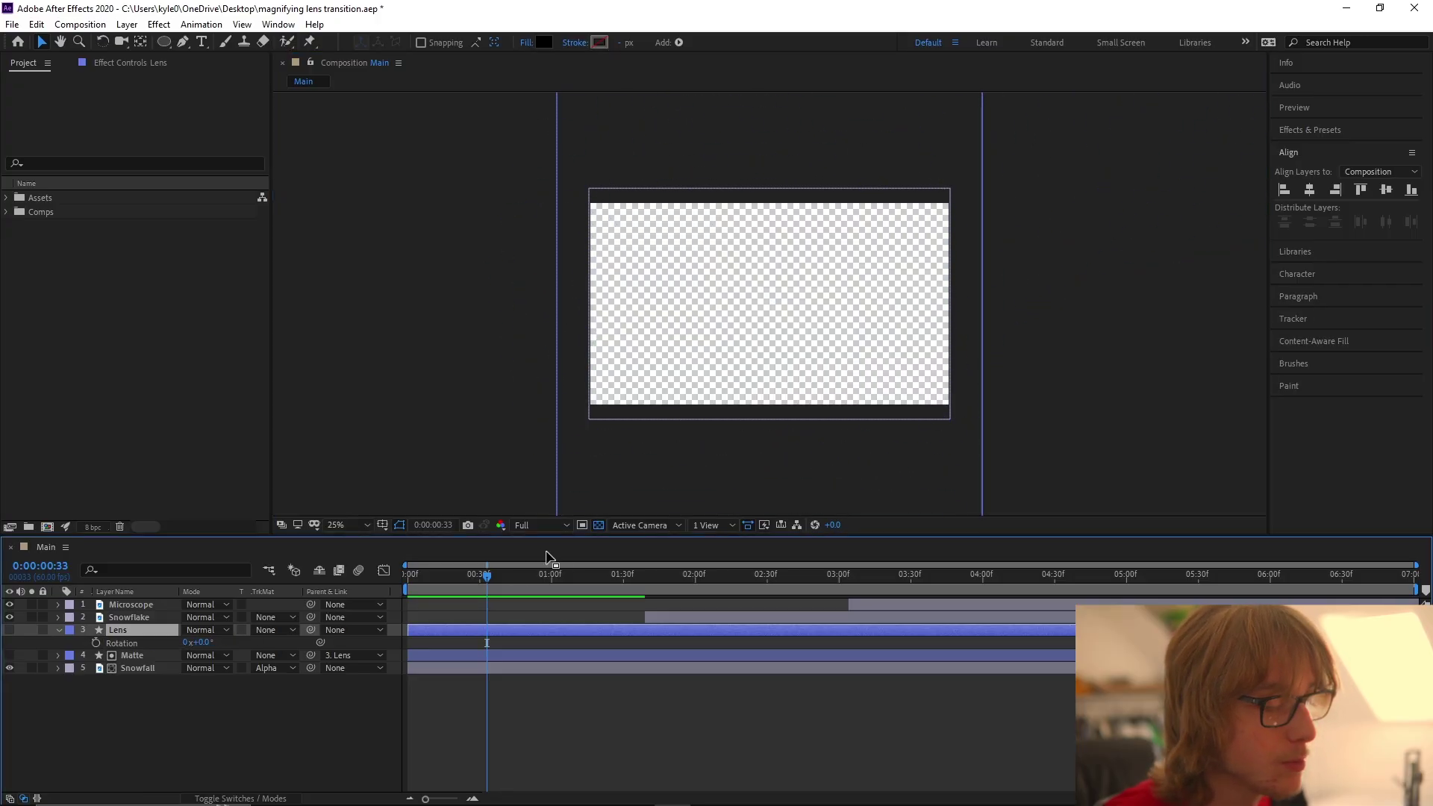
left_click(597, 525)
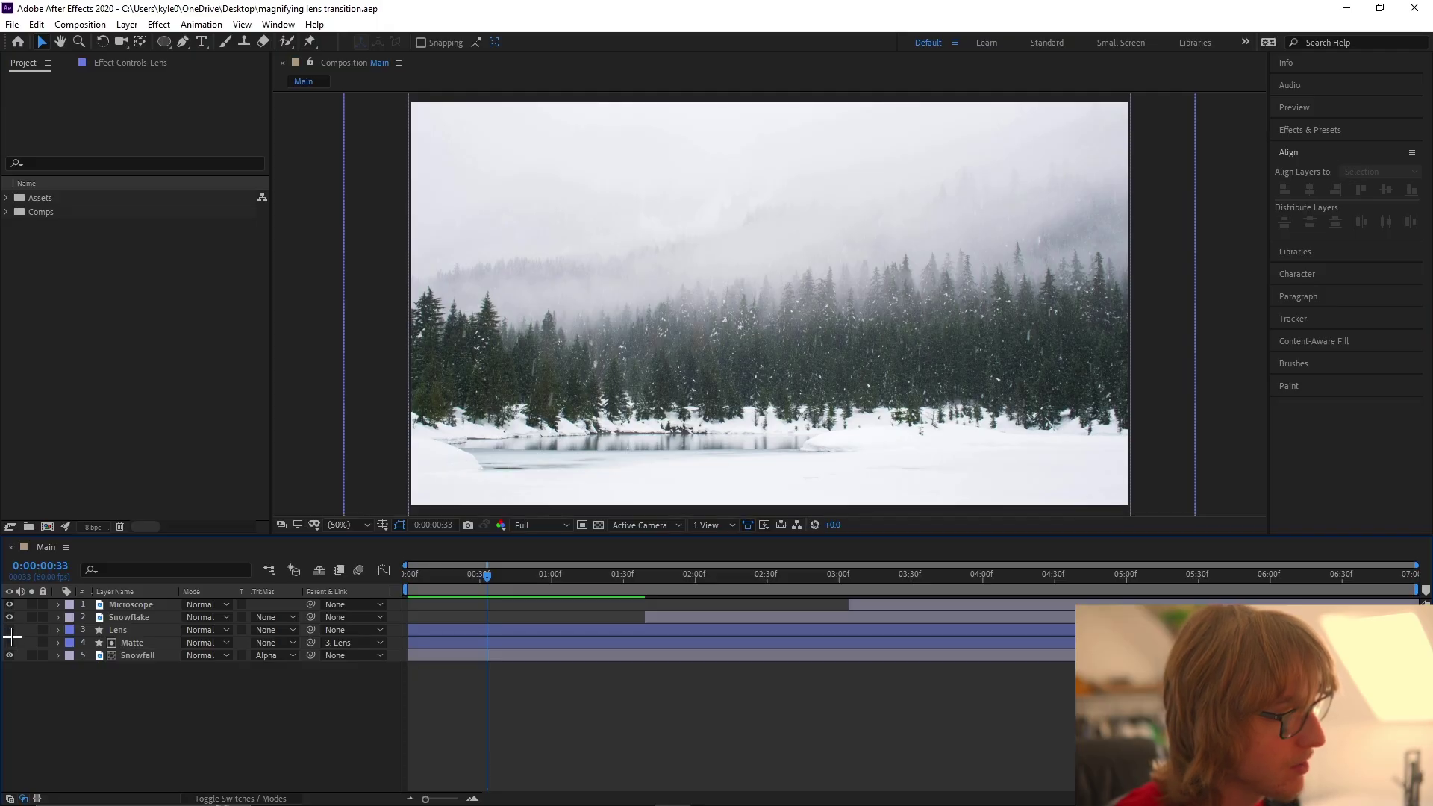
Step: At the start of the composition, add a rotation keyframe of 68° to the Lens layer
key("Home")
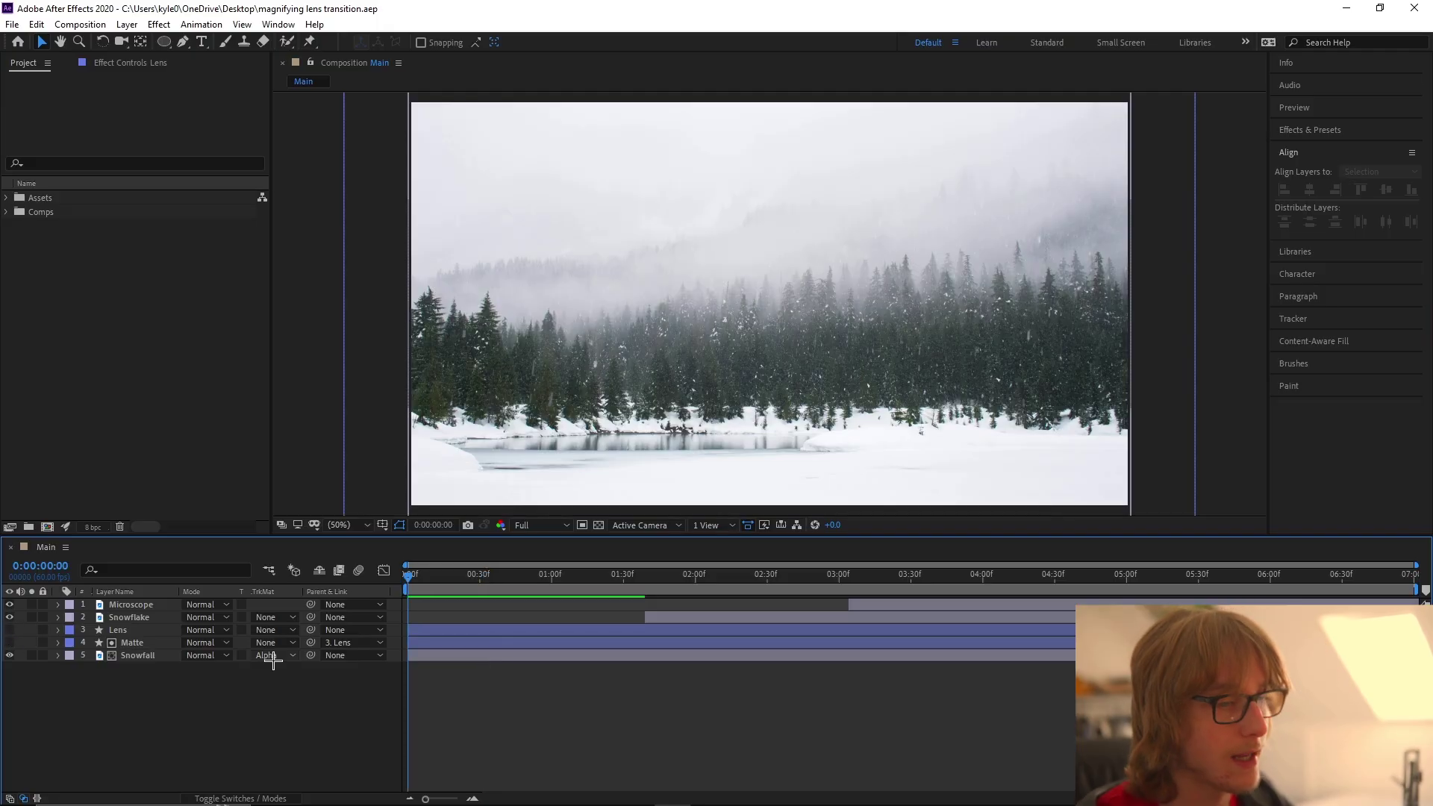
left_click(119, 630)
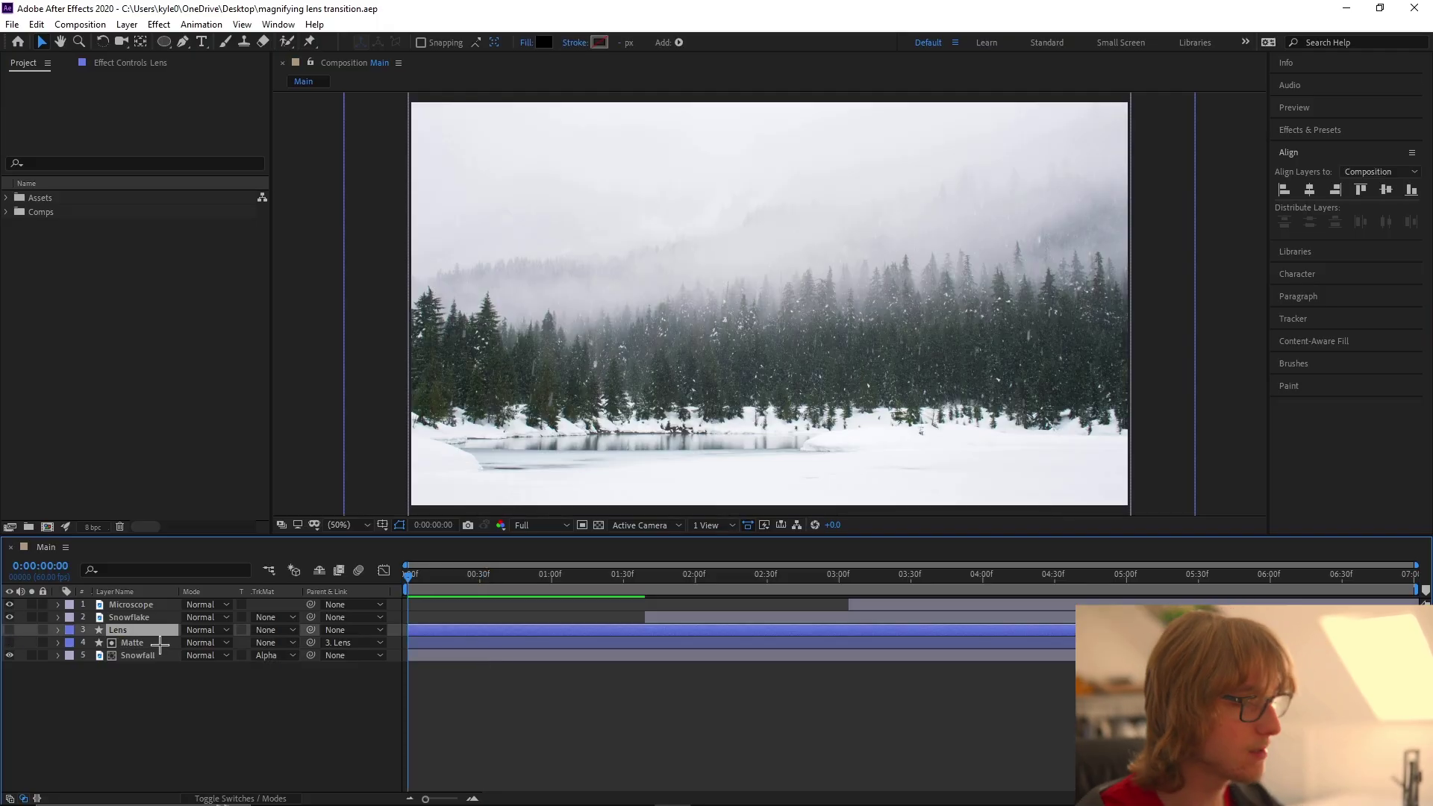
key("r")
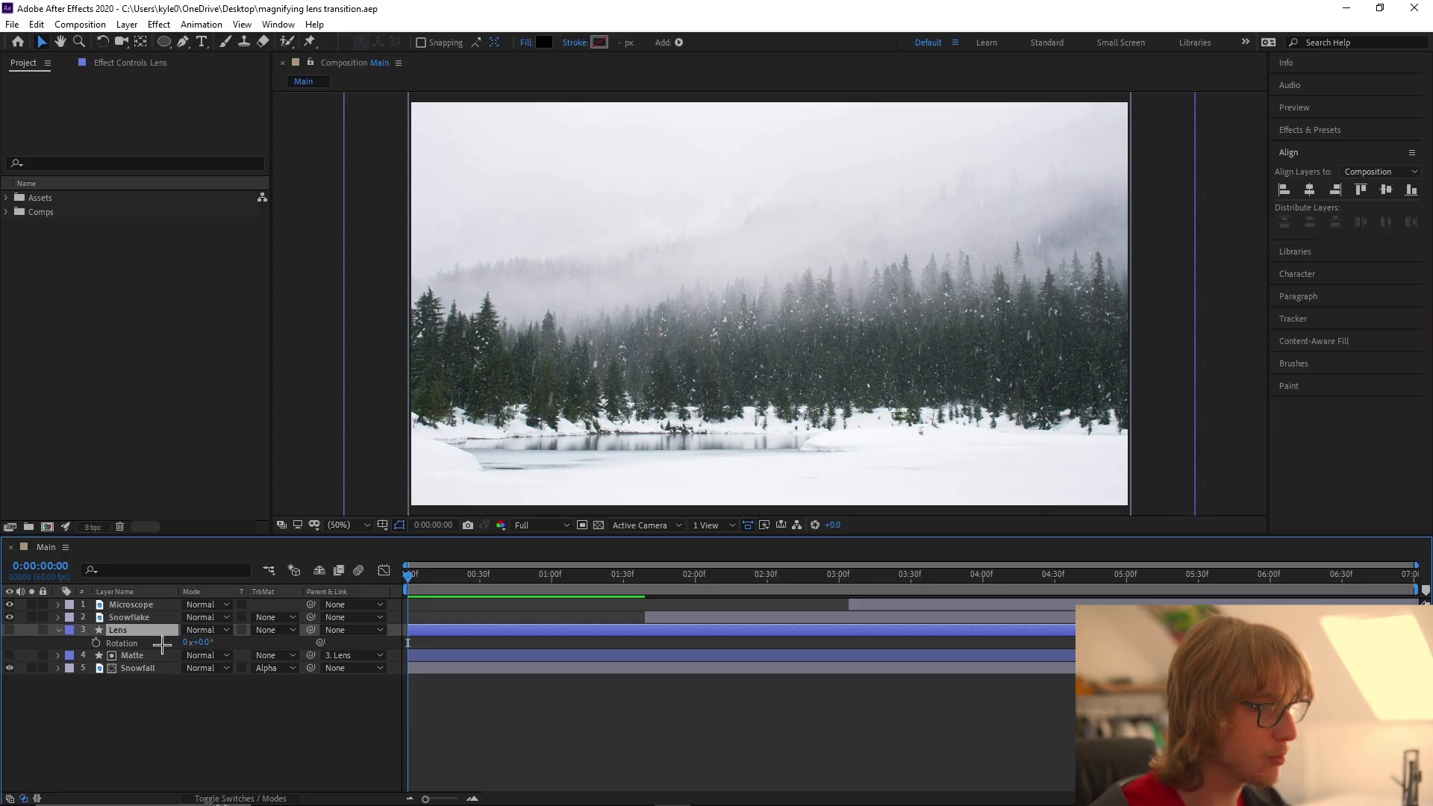
left_click(95, 643)
type("68")
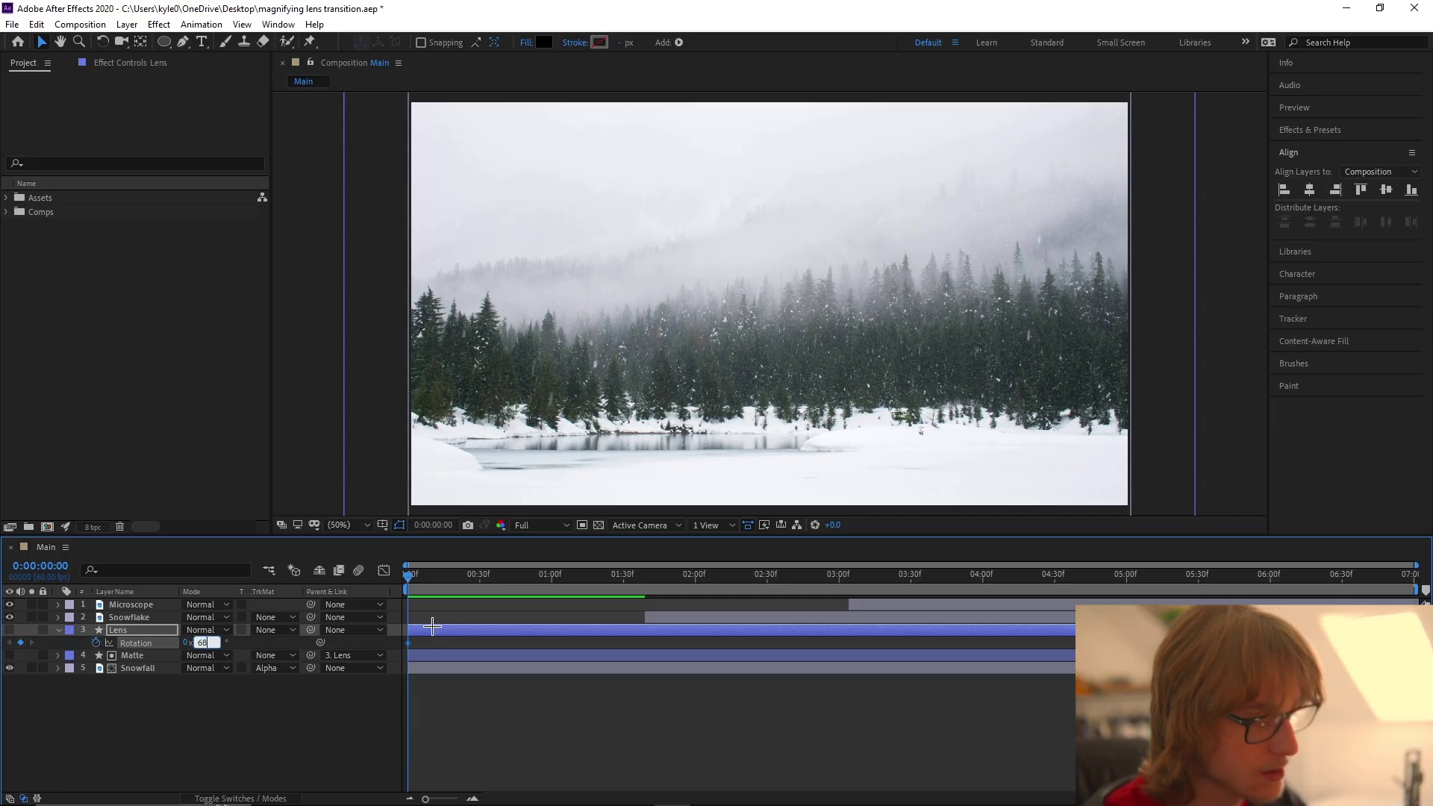
key("Return")
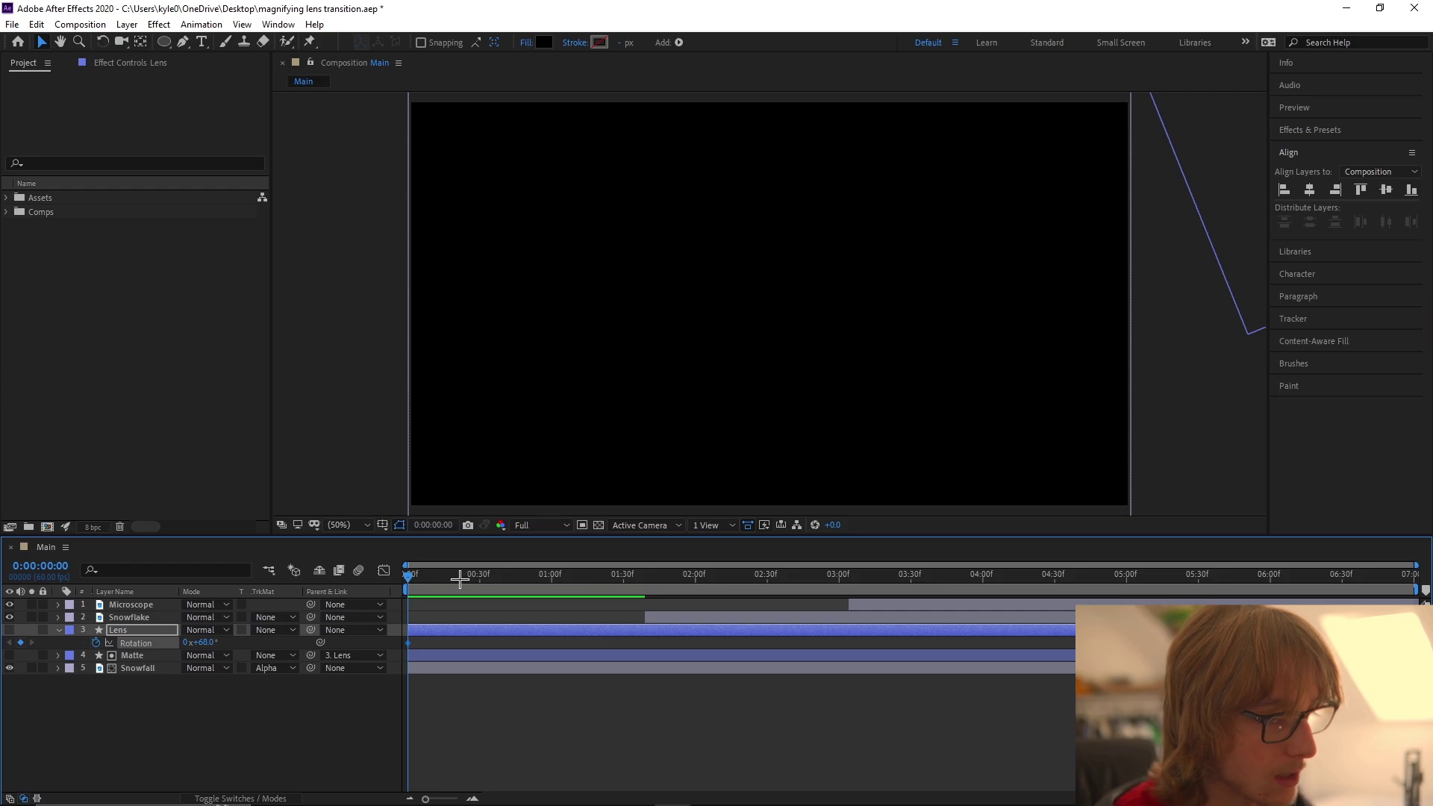
Step: At 0:00:01:00, set the Lens layer's rotation to 0° as a second keyframe
left_click_drag(464, 578, 551, 585)
left_click(232, 641)
left_click(206, 642)
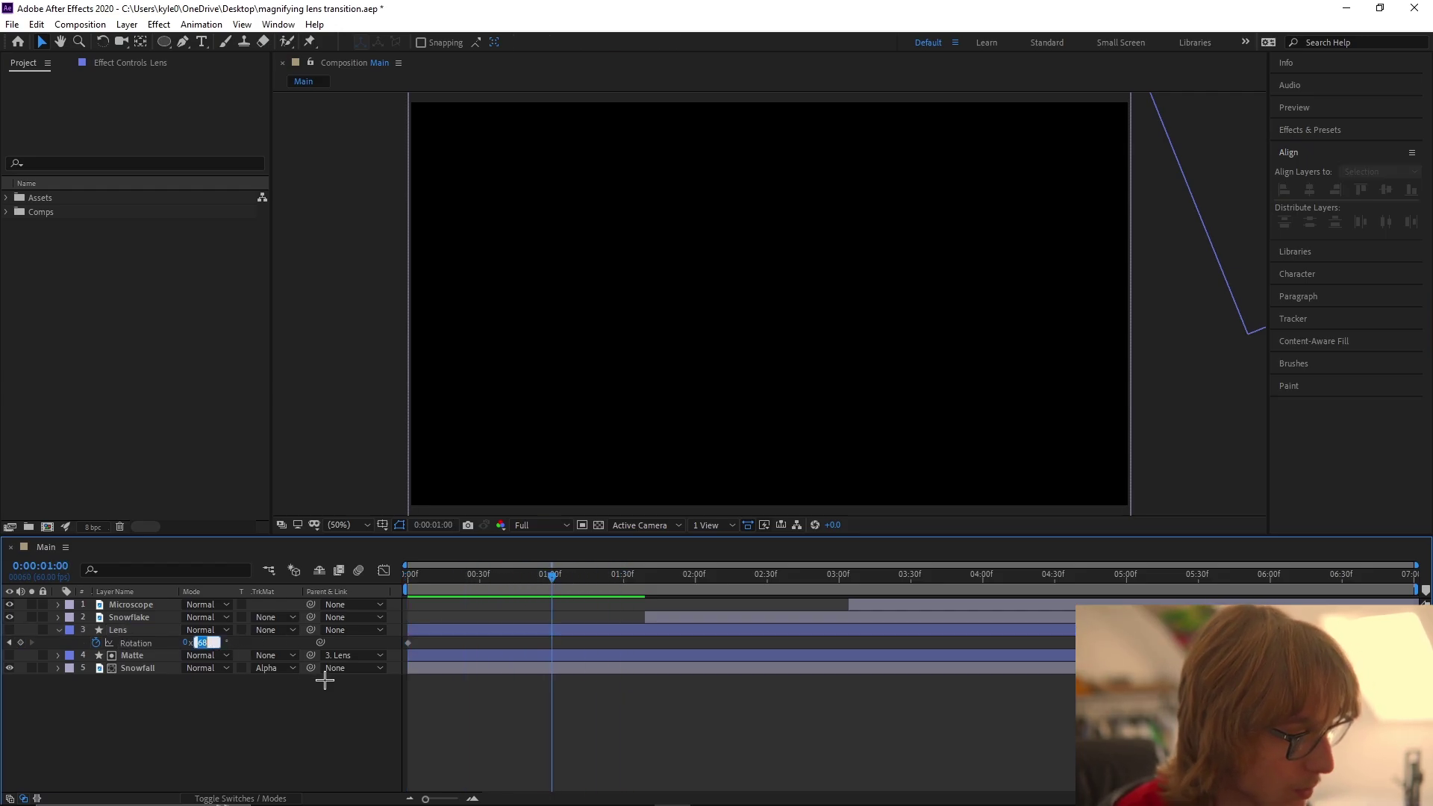
type("0")
key("Return")
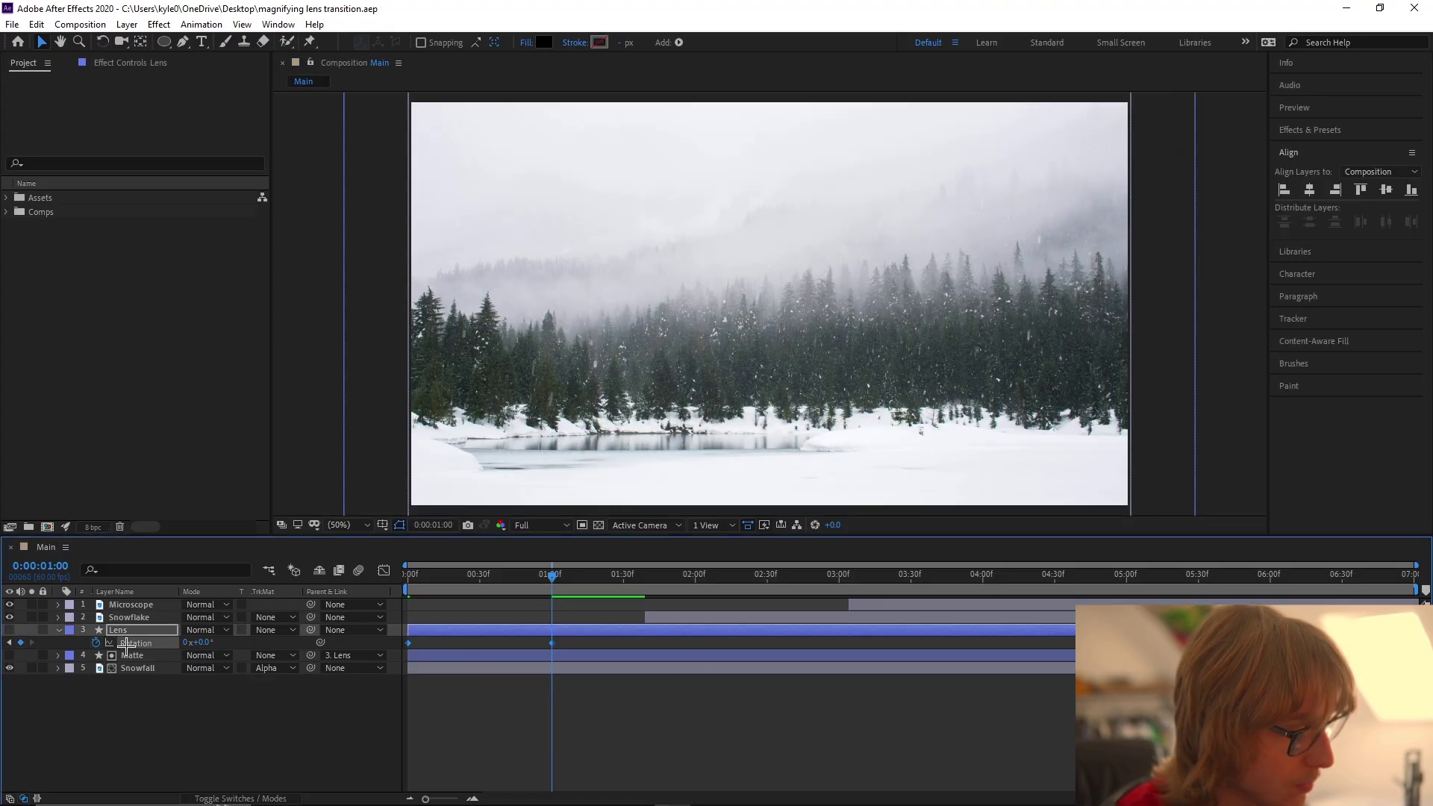
Step: Apply Easy Ease to both Lens rotation keyframes and lengthen the last keyframe's incoming ease in the speed graph
right_click(142, 644)
mouse_move(257, 617)
left_click(416, 659)
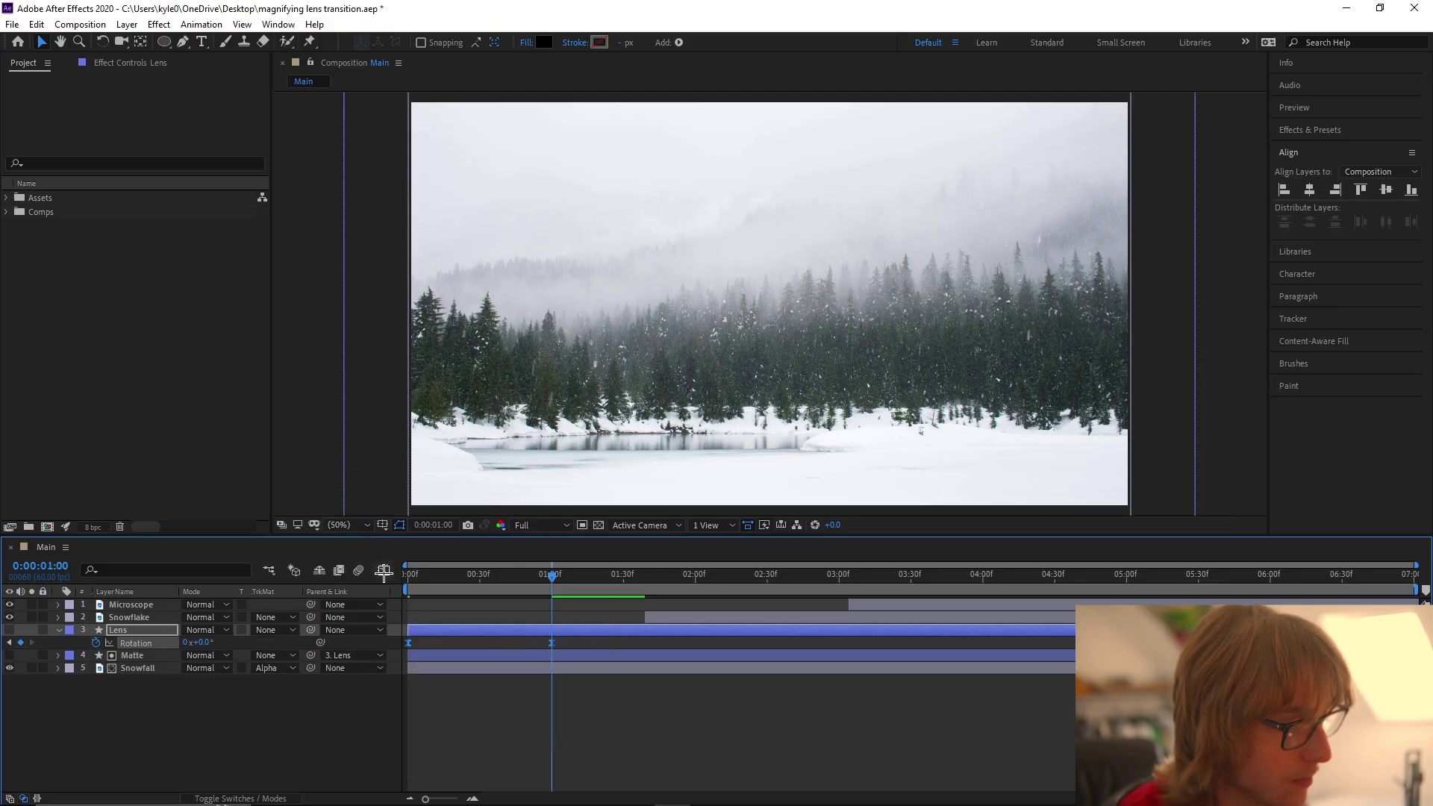
left_click(384, 571)
left_click(550, 613)
left_click_drag(528, 613, 469, 611)
key("shift+F3")
Step: At 0:00:00:41, add a Lens rotation keyframe with a value of -2°
scroll(456, 644, "up", 2)
scroll(460, 659, "left", 1)
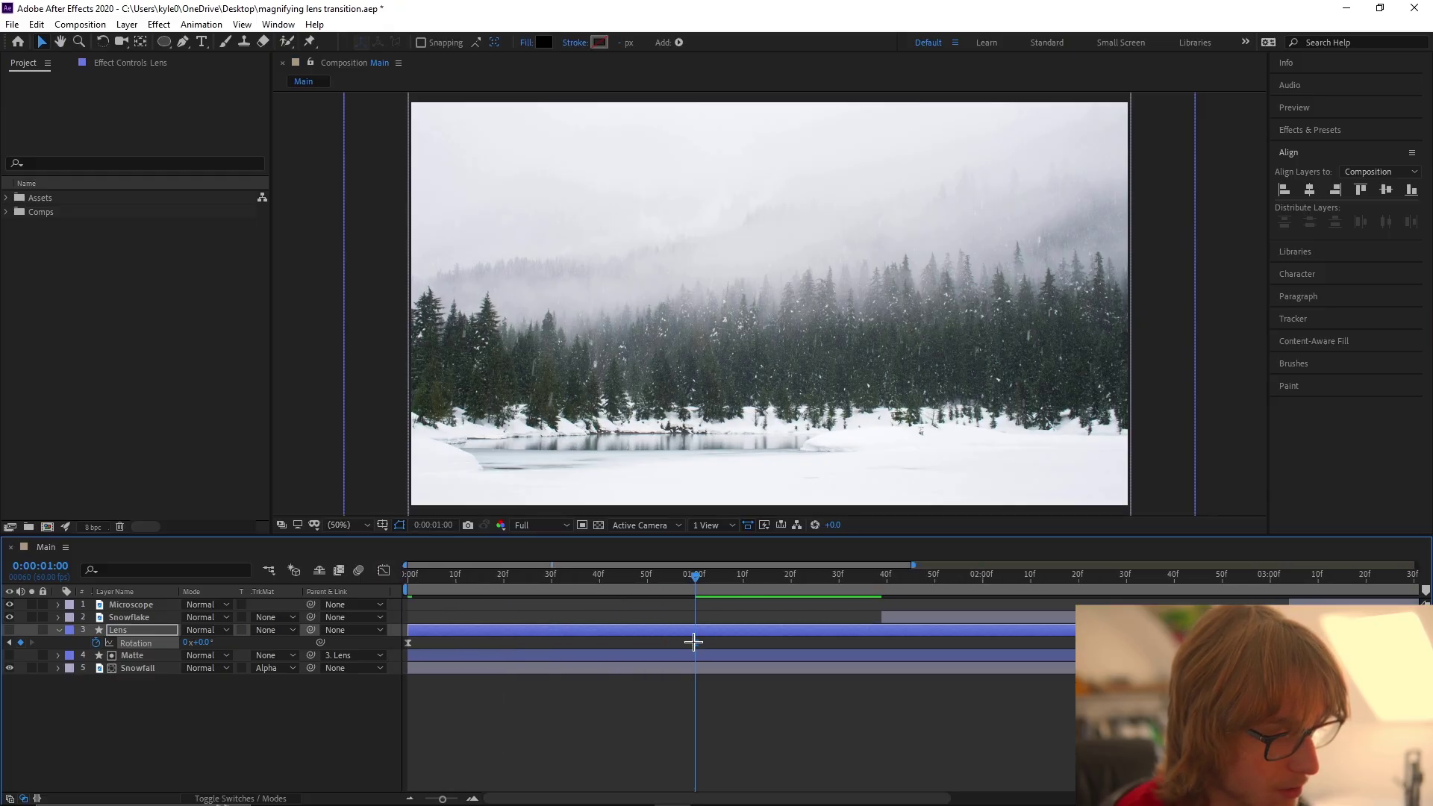
left_click_drag(619, 580, 604, 582)
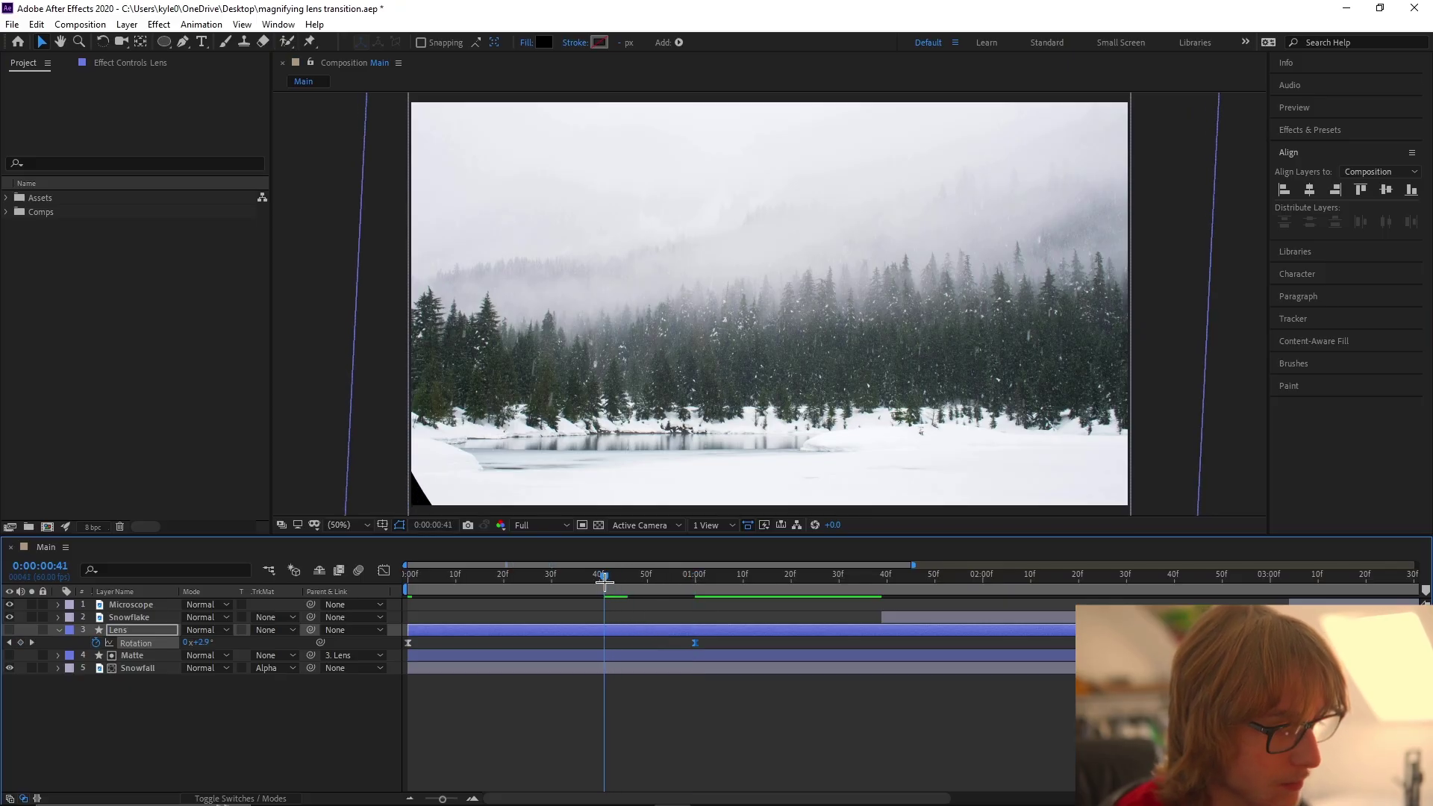
key("ctrl+v")
left_click(203, 643)
type("-2")
key("Return")
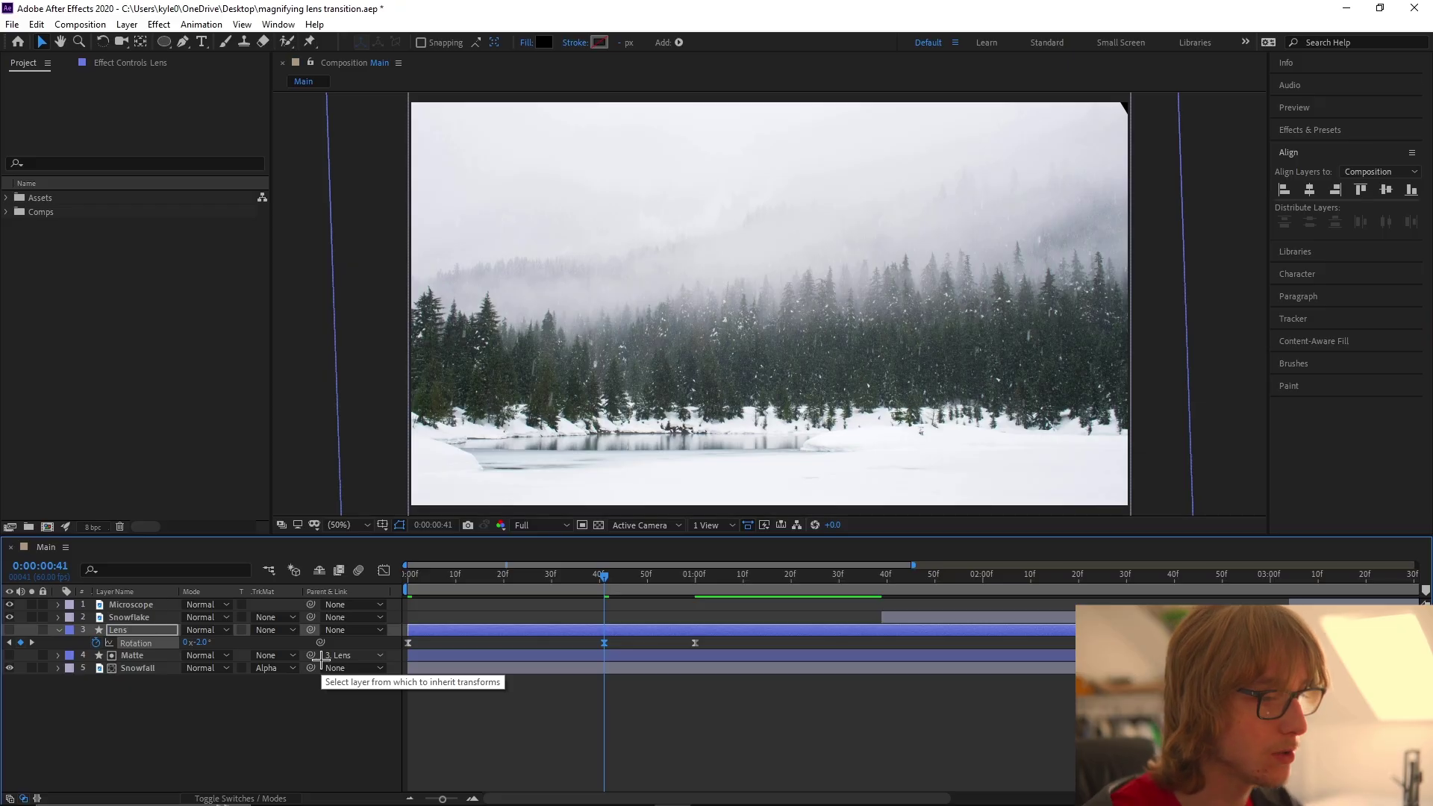
scroll(724, 295, "down", 1)
left_click_drag(795, 330, 743, 338)
scroll(664, 394, "up", 1)
left_click(347, 525)
left_click(377, 620)
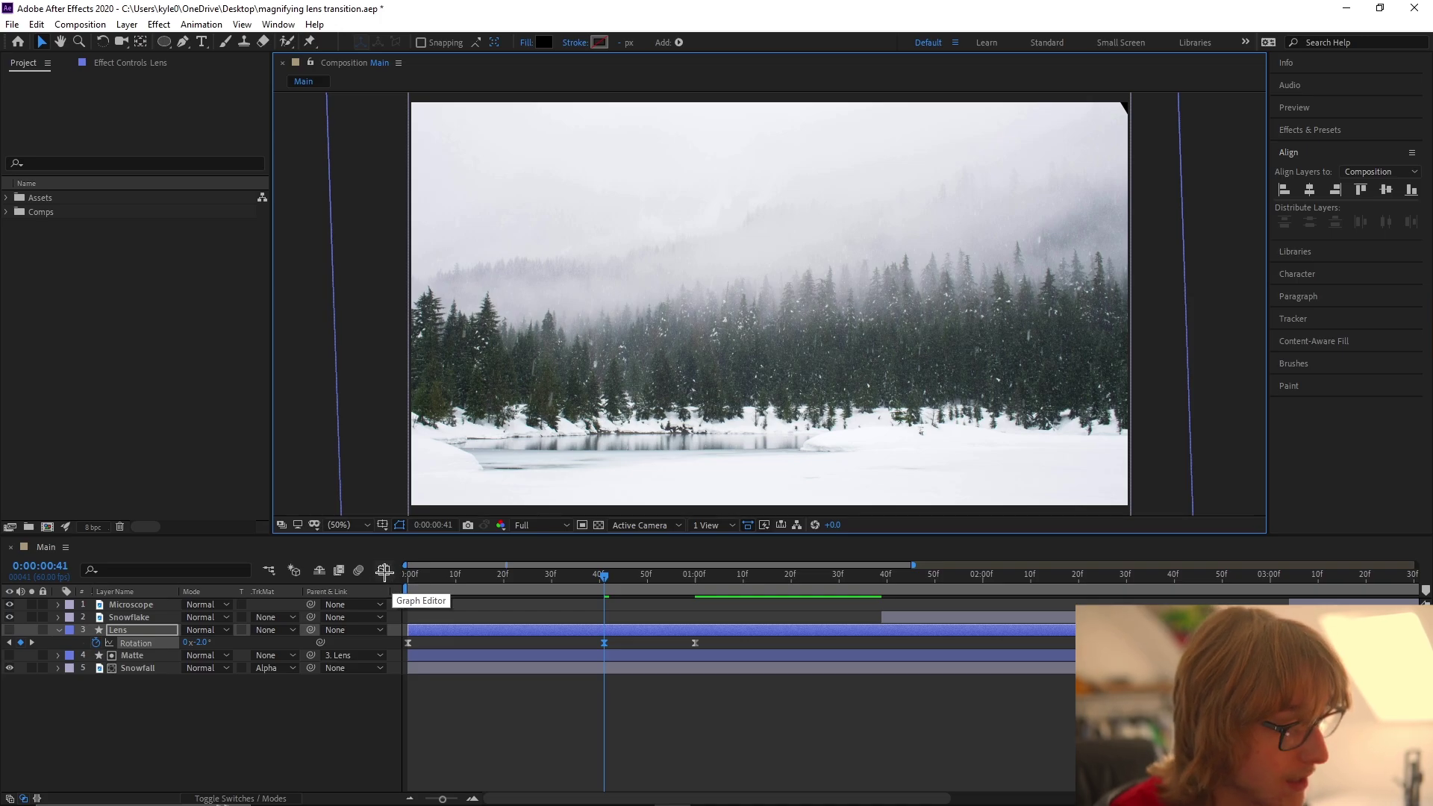
Step: In the speed graph, lengthen the outgoing ease of the Lens rotation keyframe at 0:00:00:41 and shorten the last keyframe's incoming ease
left_click(385, 571)
scroll(638, 660, "up", 4)
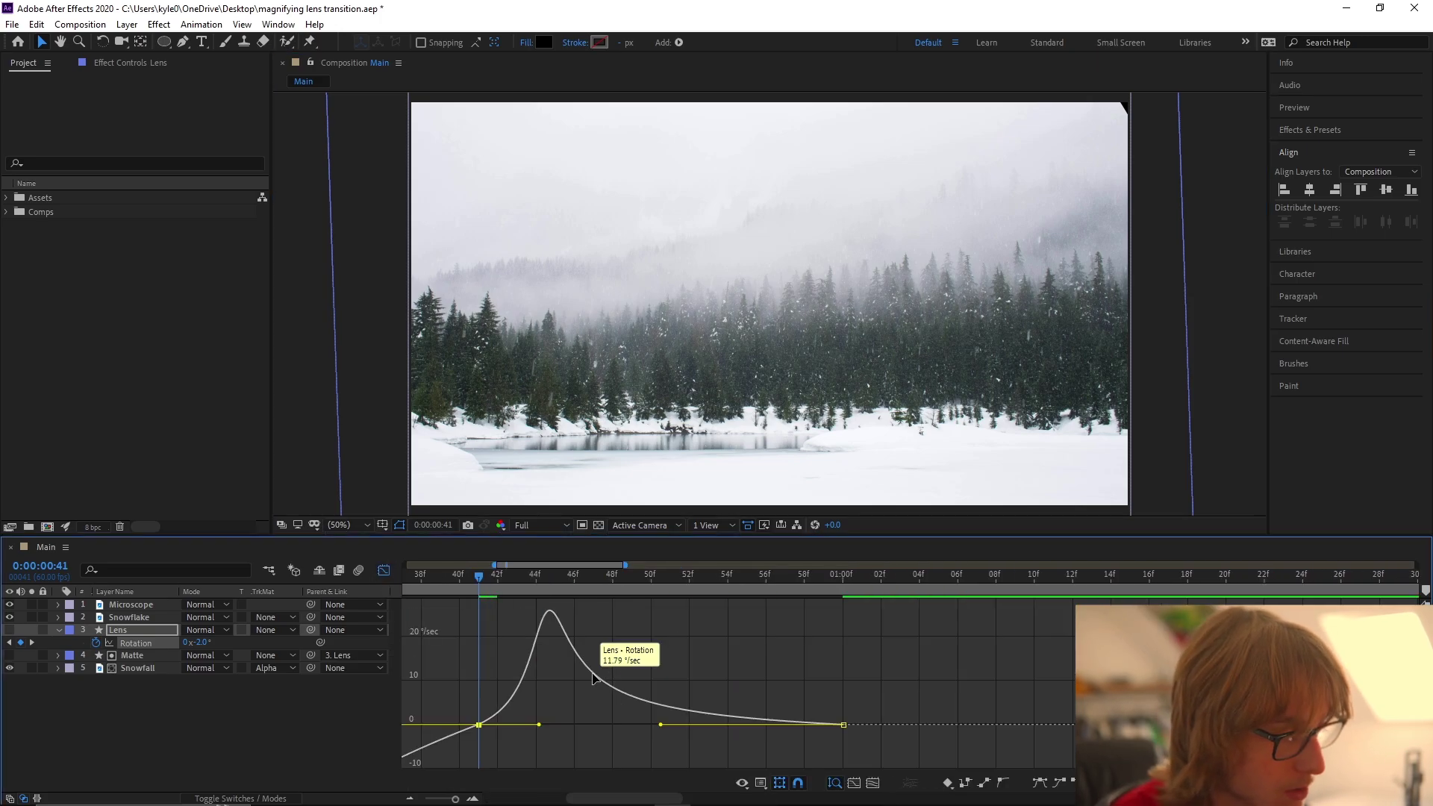
left_click(844, 724)
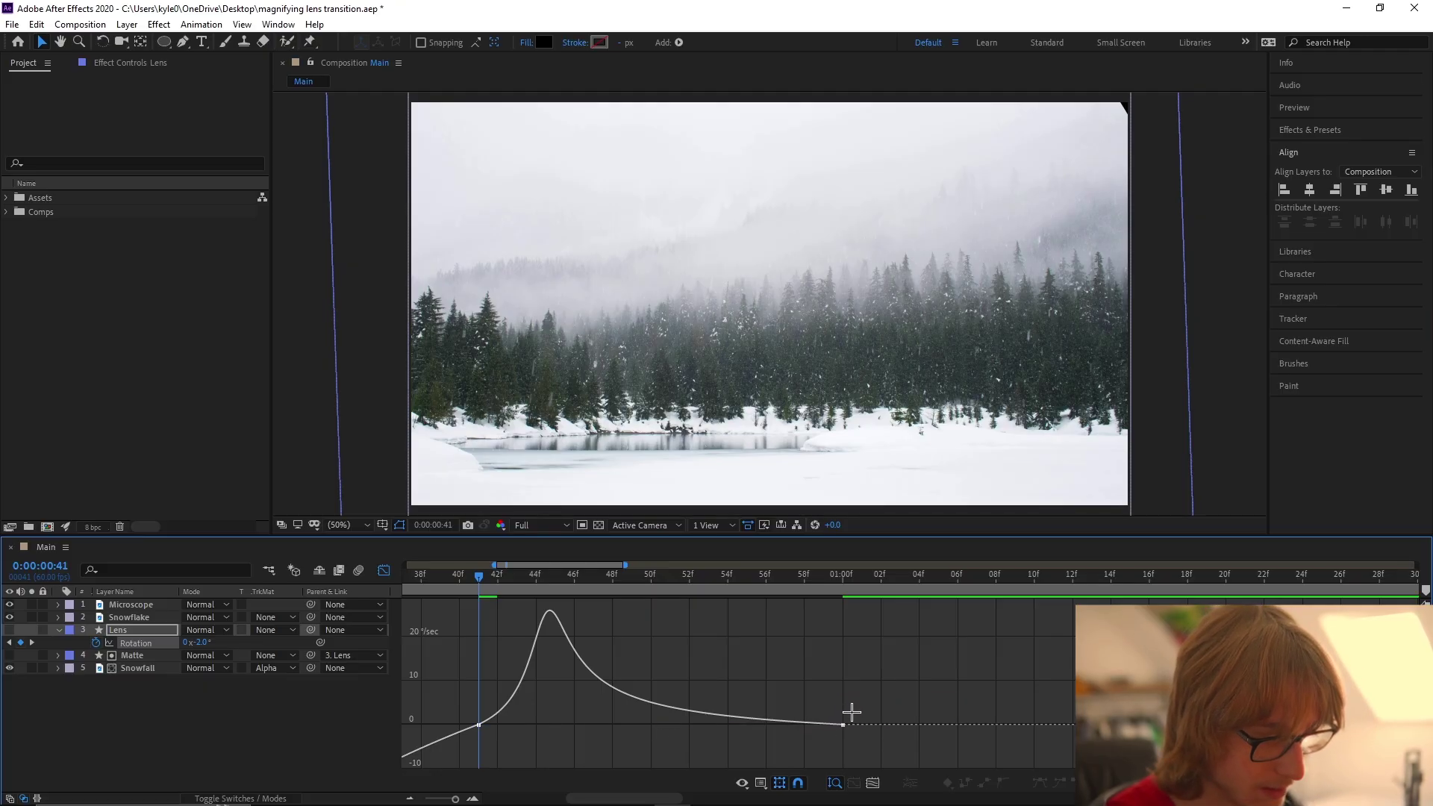
left_click_drag(660, 724, 731, 725)
left_click(490, 705)
left_click(479, 704)
left_click(480, 681)
left_click(480, 702)
left_click_drag(539, 703, 586, 705)
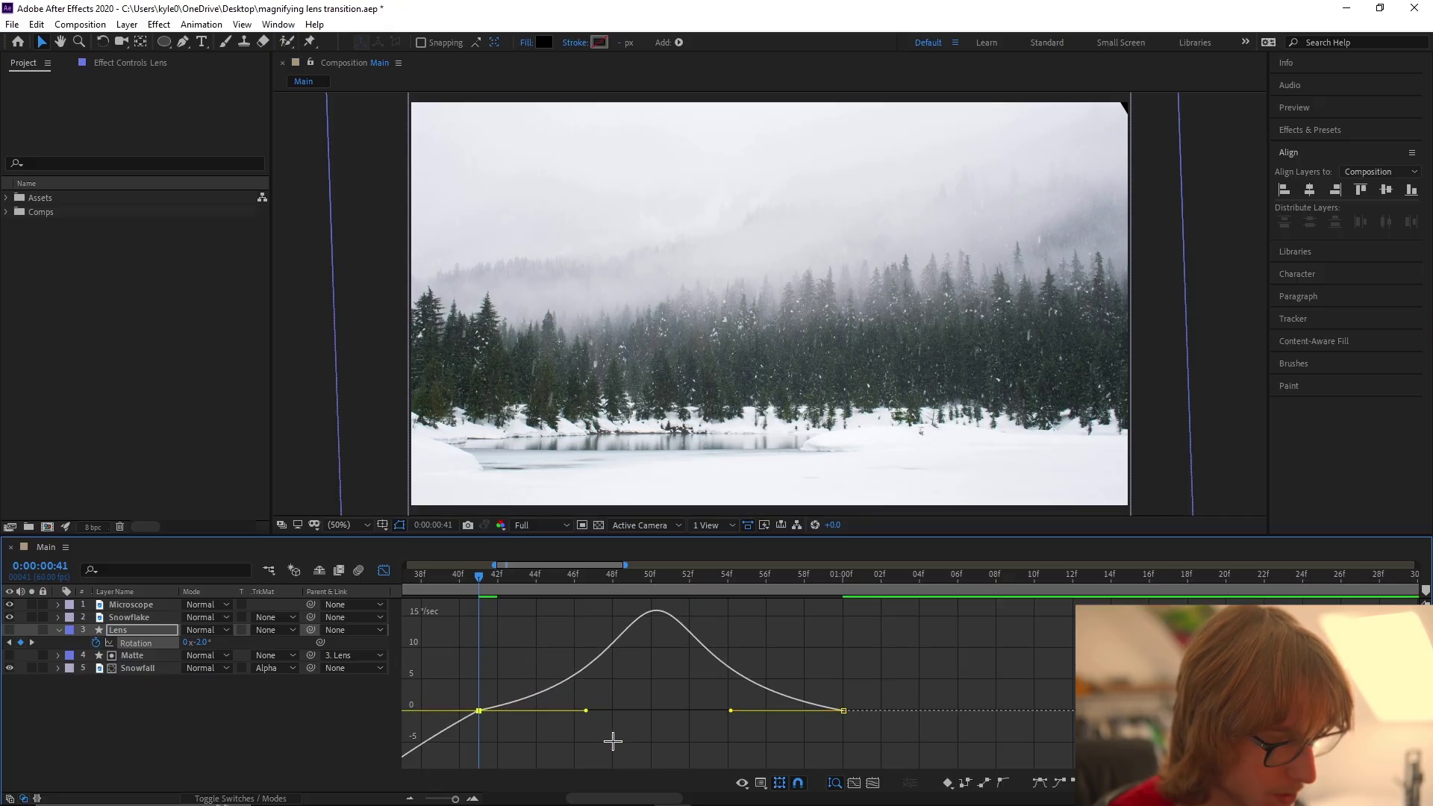
left_click_drag(731, 711, 721, 711)
left_click_drag(586, 711, 592, 711)
Step: Play back the Lens rotation from the start of the composition
scroll(597, 697, "down", 2)
key("Home")
key("space")
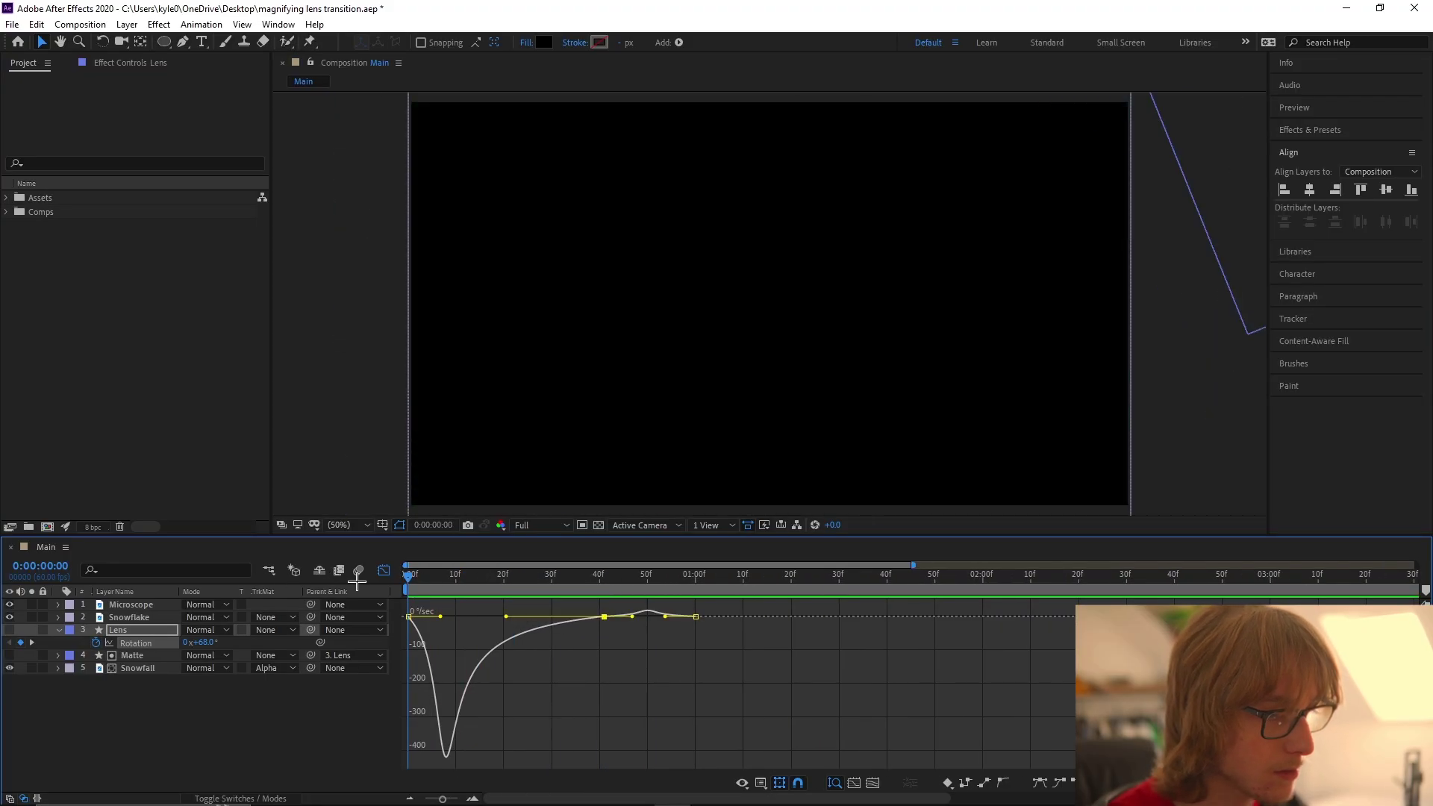
key("space")
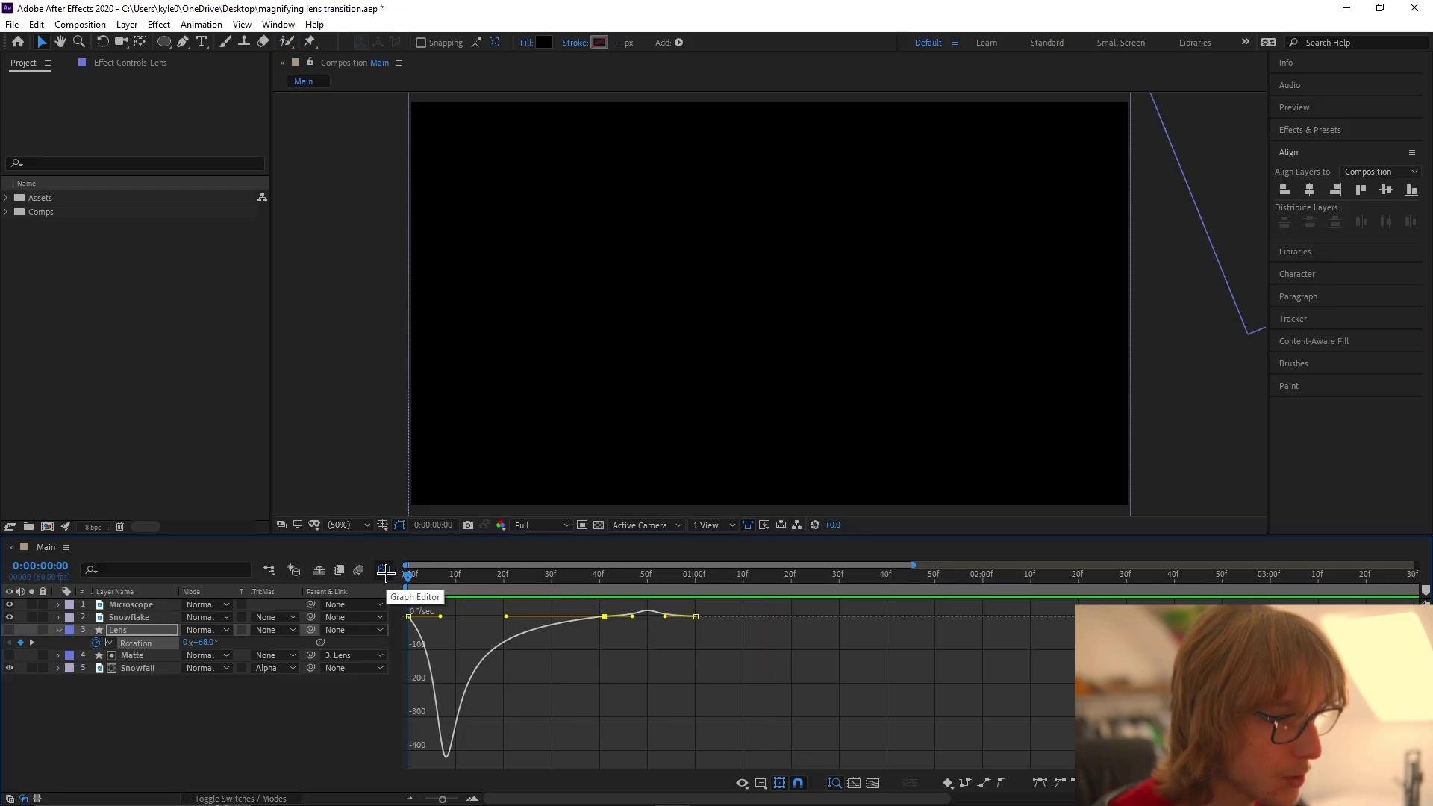
Step: Try compressing the Lens rotation keyframes proportionally so the last one lands at about 0:00:00:50, and preview the faster swing
key("shift+F3")
left_click_drag(374, 642, 767, 648)
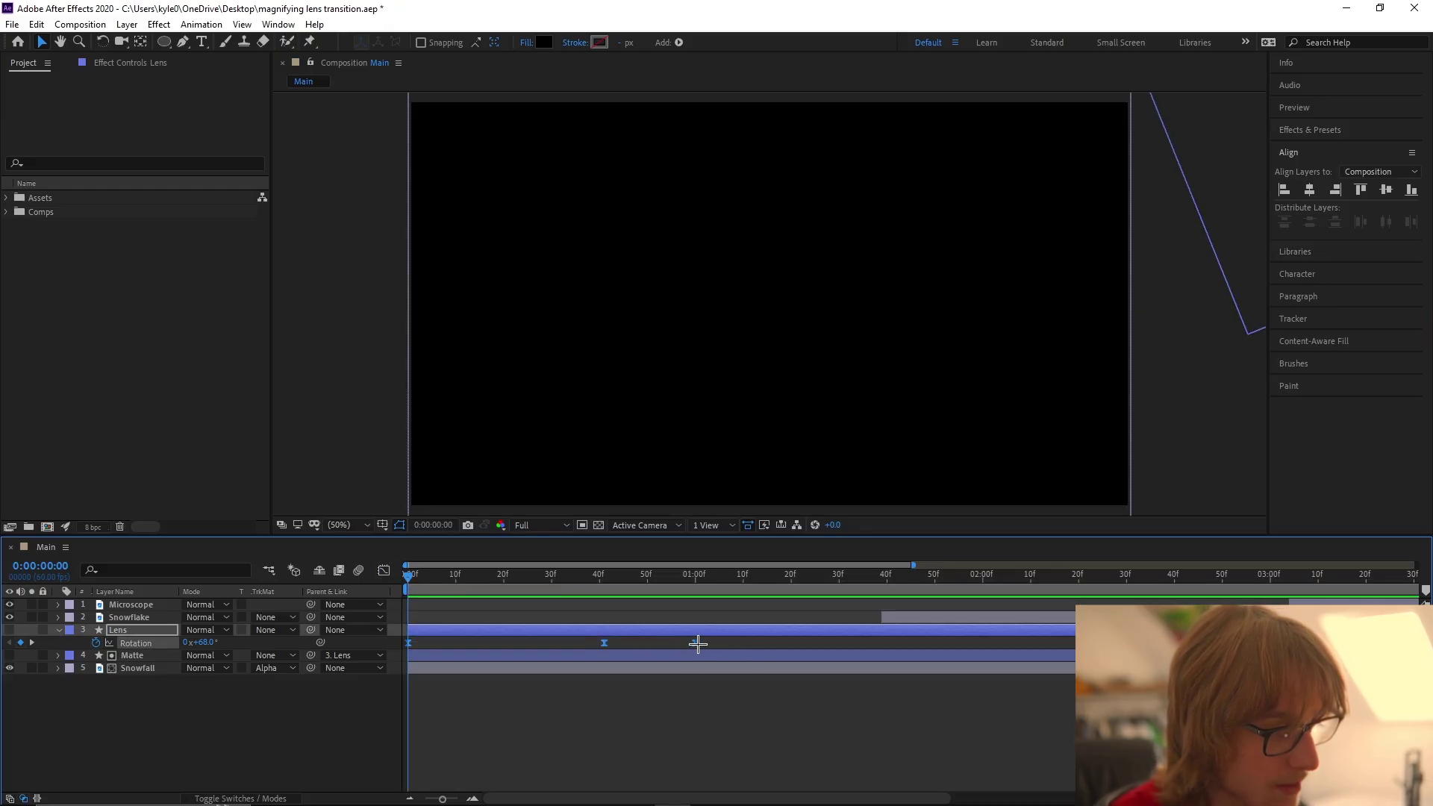
mouse_move(696, 643)
left_click_drag(697, 644, 647, 653)
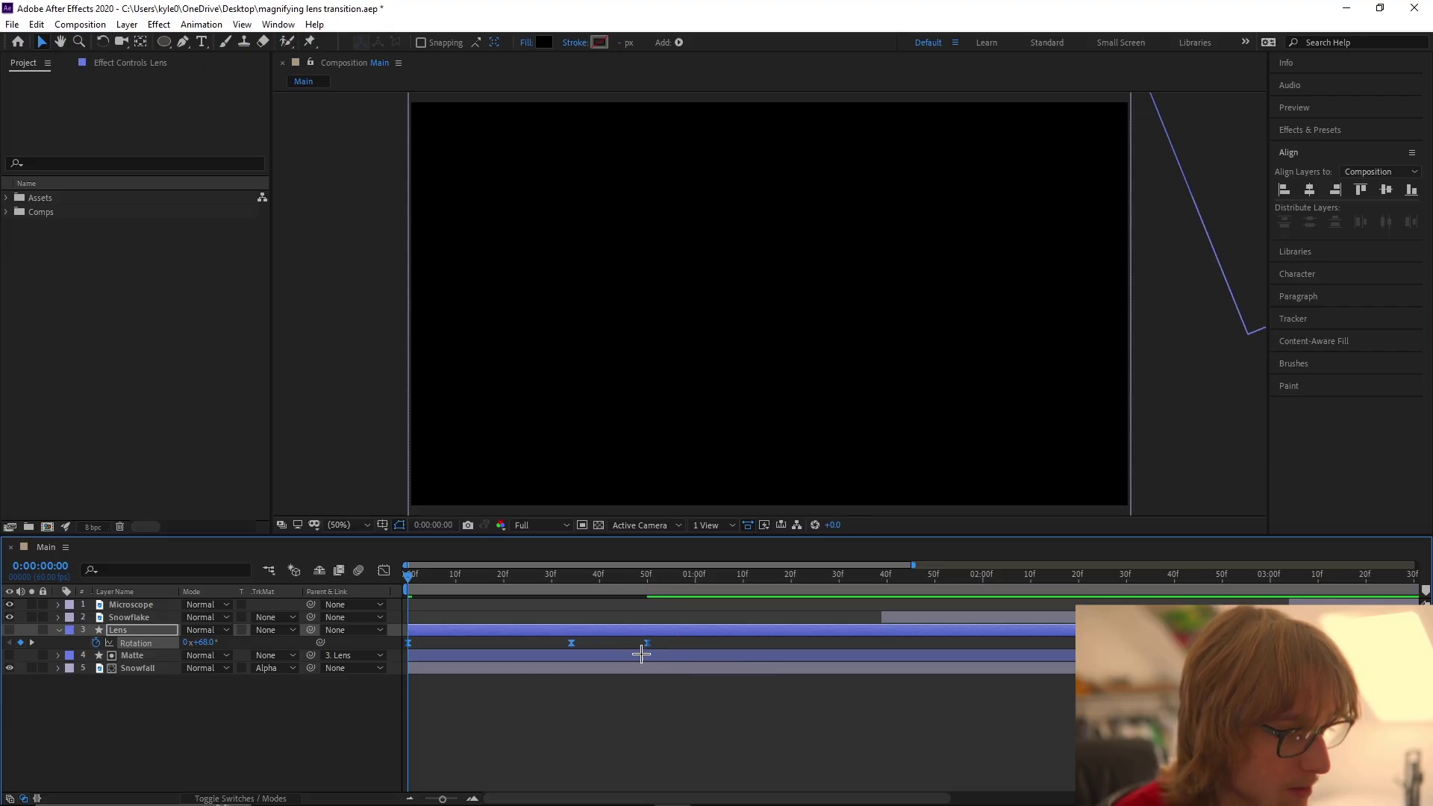
key("space")
key("space")
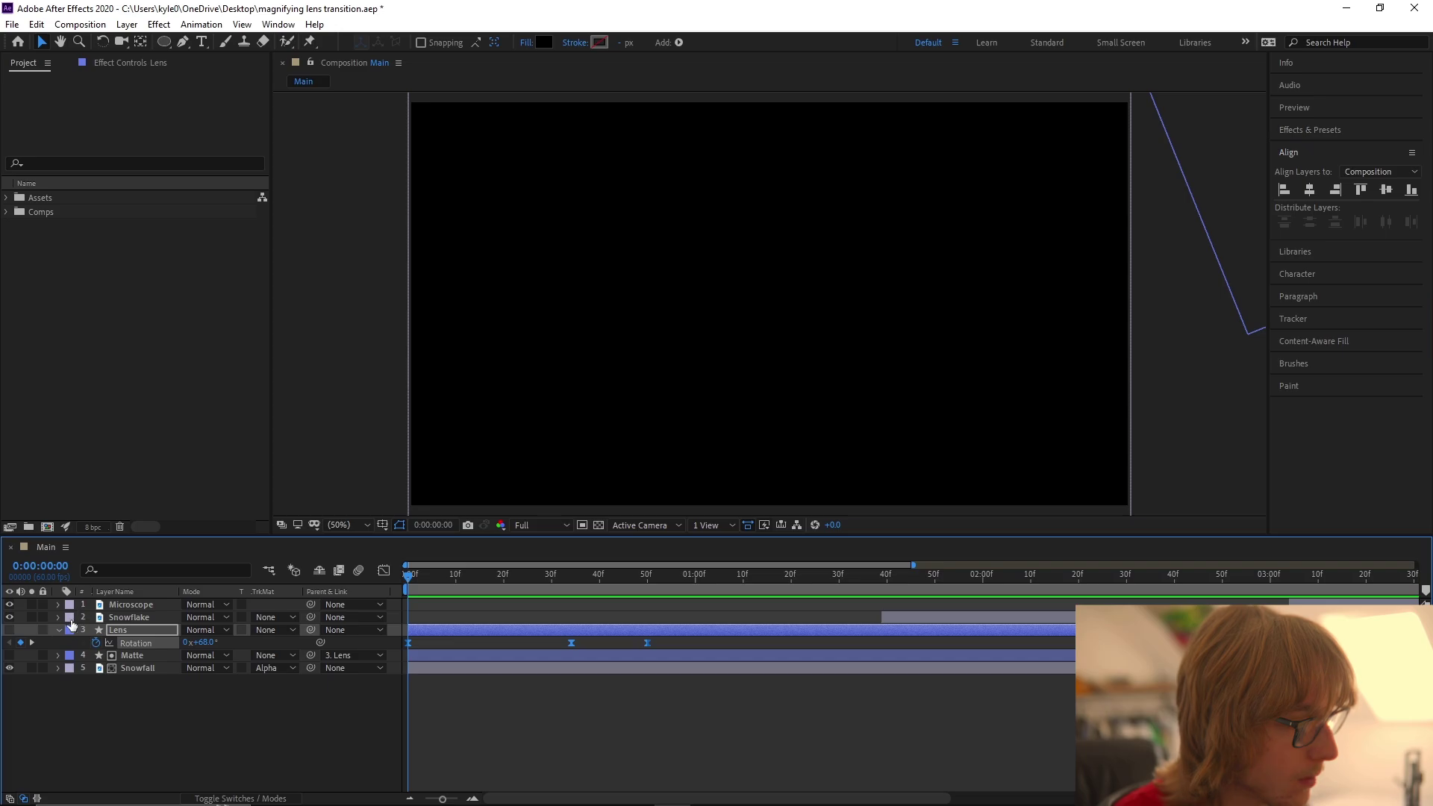
Step: Collapse the Lens layer's rotation property and save the project
left_click(59, 630)
left_click_drag(425, 582, 633, 592)
key("ctrl+s")
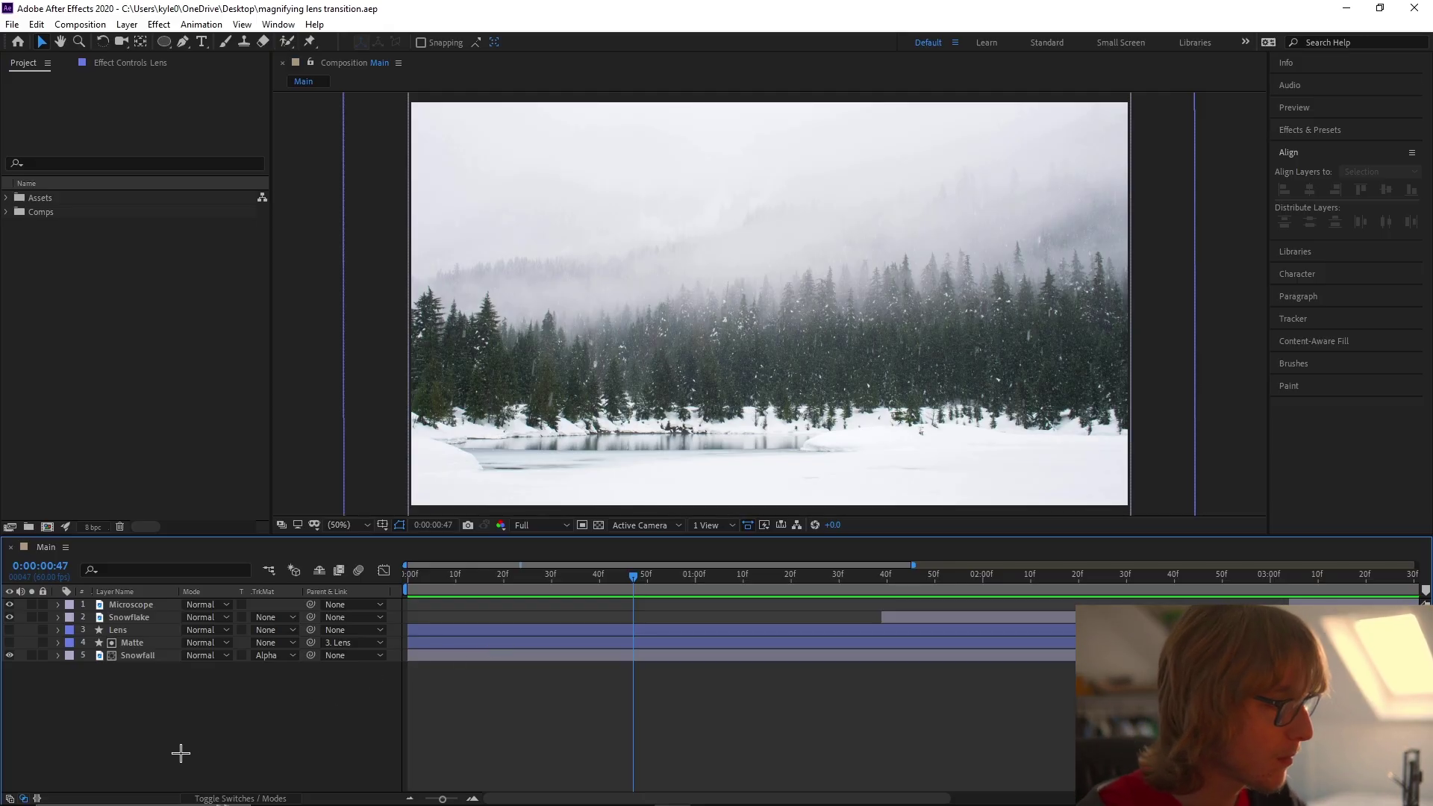
Step: Choose the Ellipse tool with the fill set to None and the stroke colour set to black (000000)
mouse_move(169, 45)
left_mouse_down()
mouse_move(220, 49)
mouse_move(224, 74)
left_mouse_up()
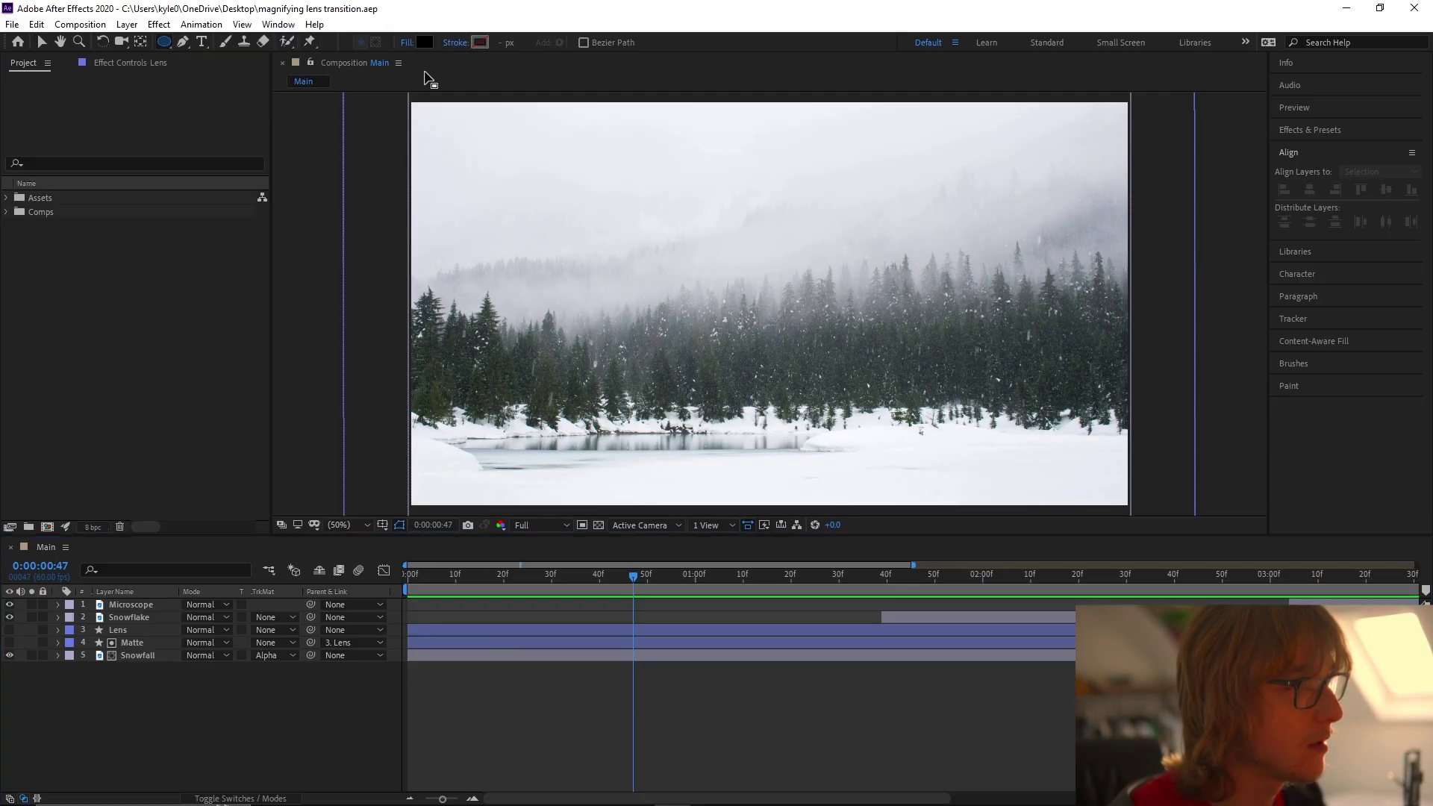
left_click(405, 43)
left_click(640, 362)
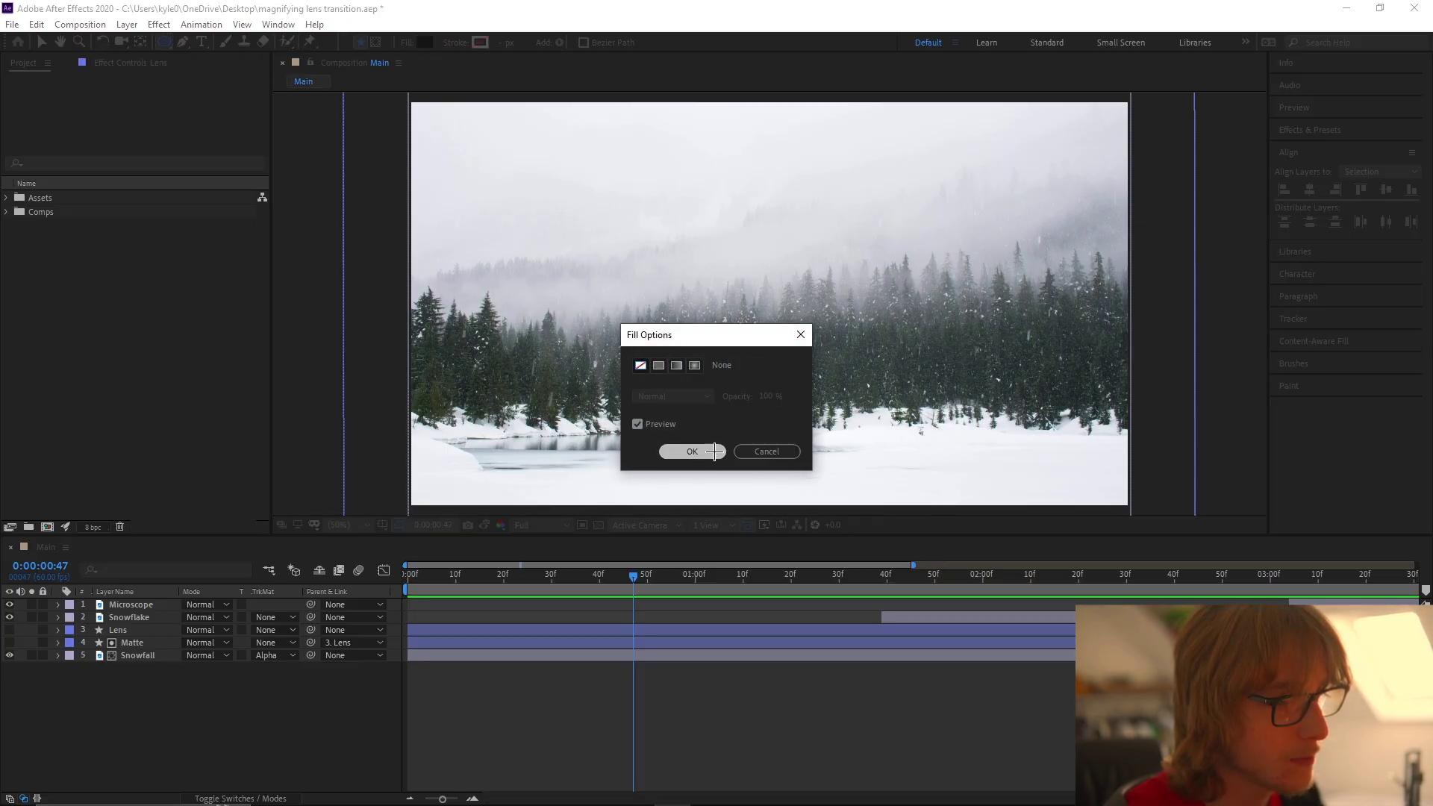
left_click(688, 452)
left_click(480, 42)
left_click_drag(567, 672, 480, 720)
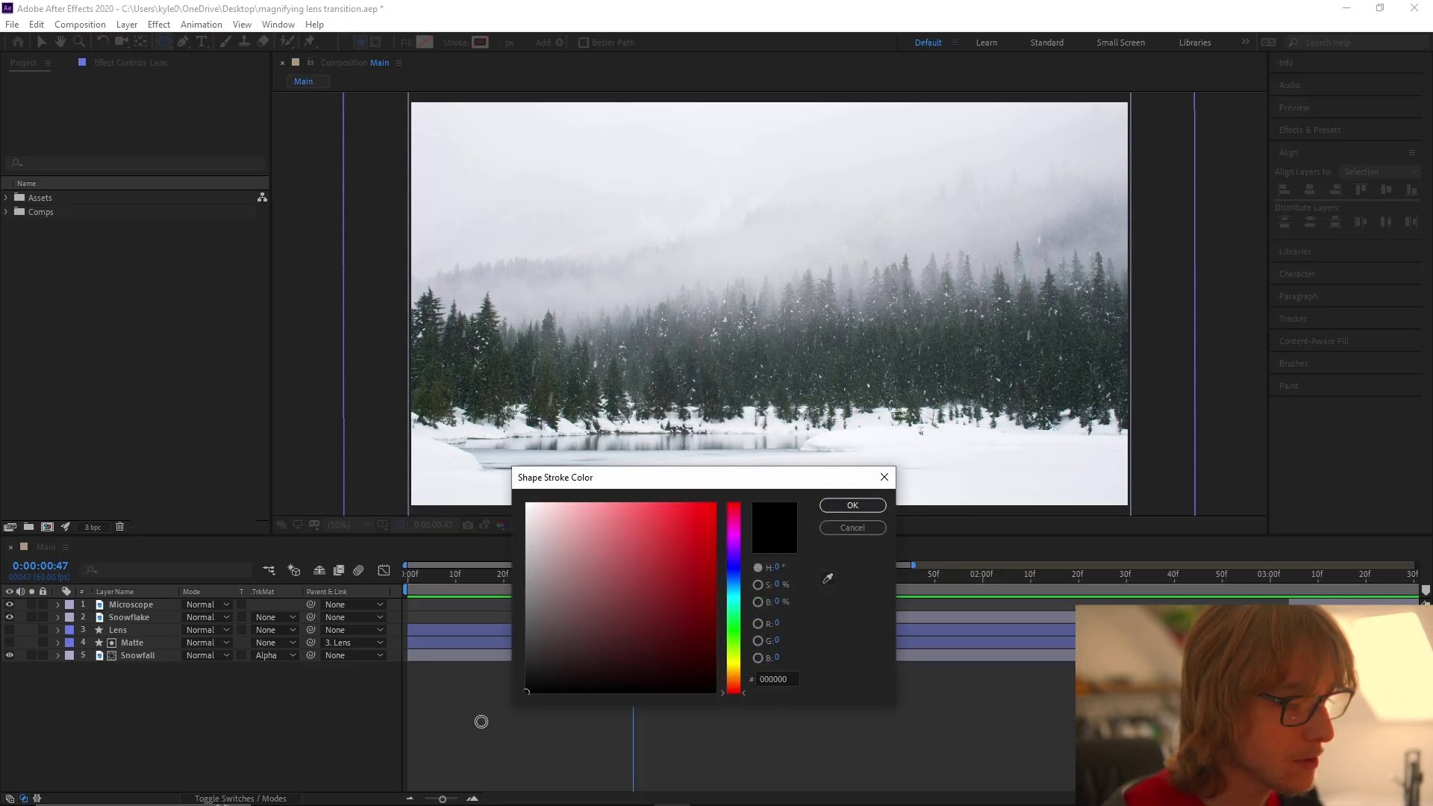
left_click(848, 502)
Step: At 0:00:01:00, draw a perfect circle about as wide as the Lens shape, with a 250 px stroke, on a new shape layer
scroll(594, 295, "down", 2)
left_click_drag(487, 156, 848, 516)
key("v")
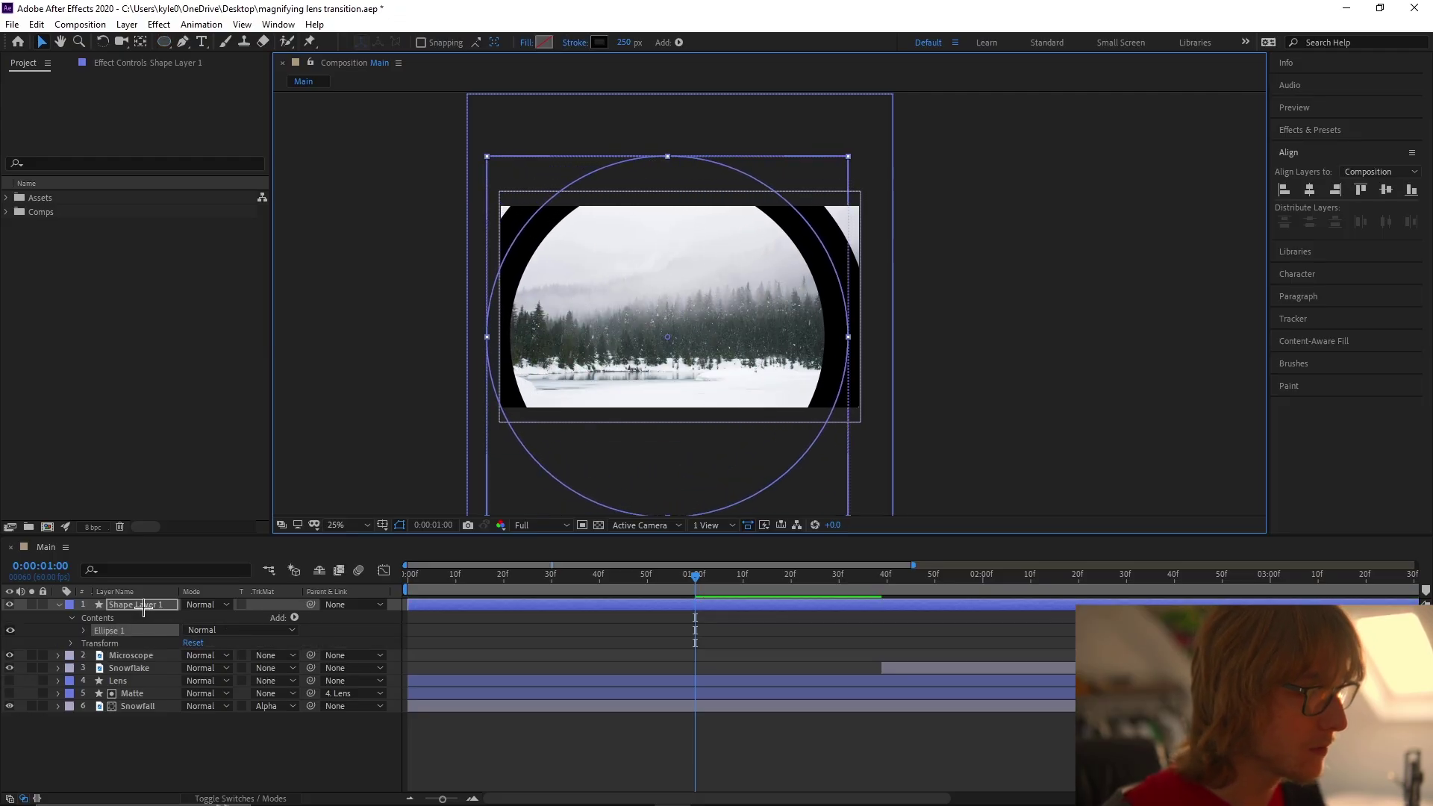
Step: Center the circle layer's anchor point in its content and align the layer horizontally and vertically to the composition's center
right_click(147, 604)
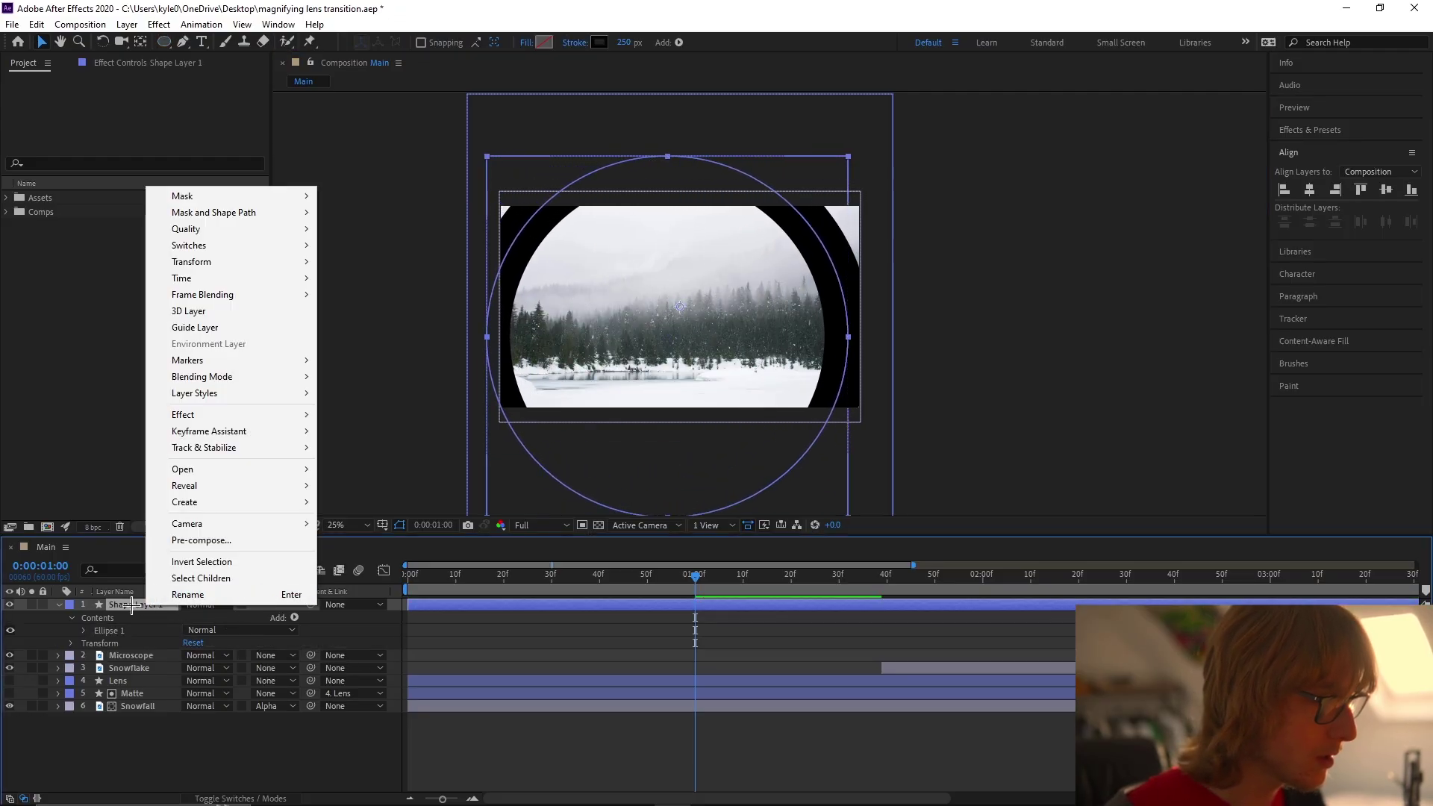
mouse_move(231, 265)
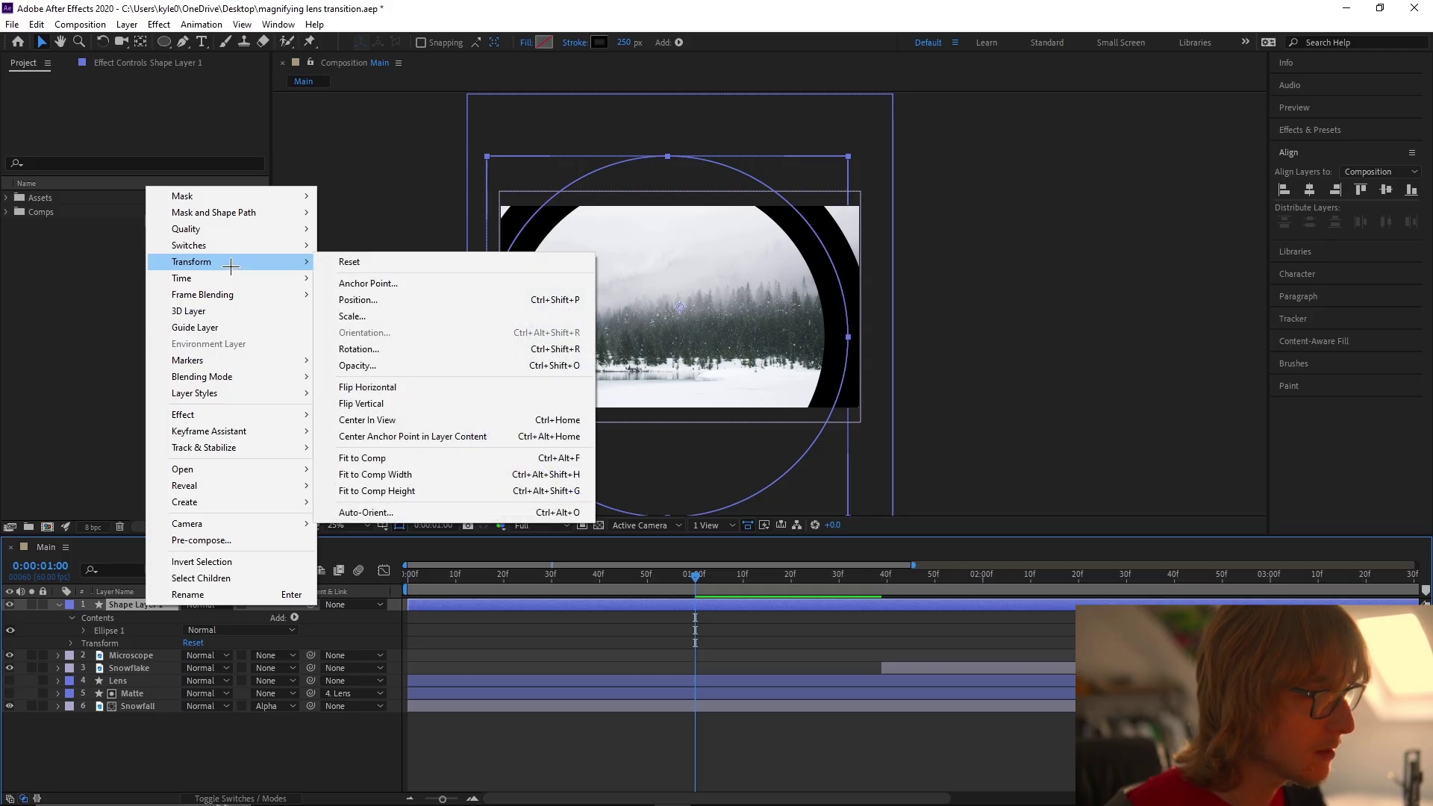
left_click(471, 437)
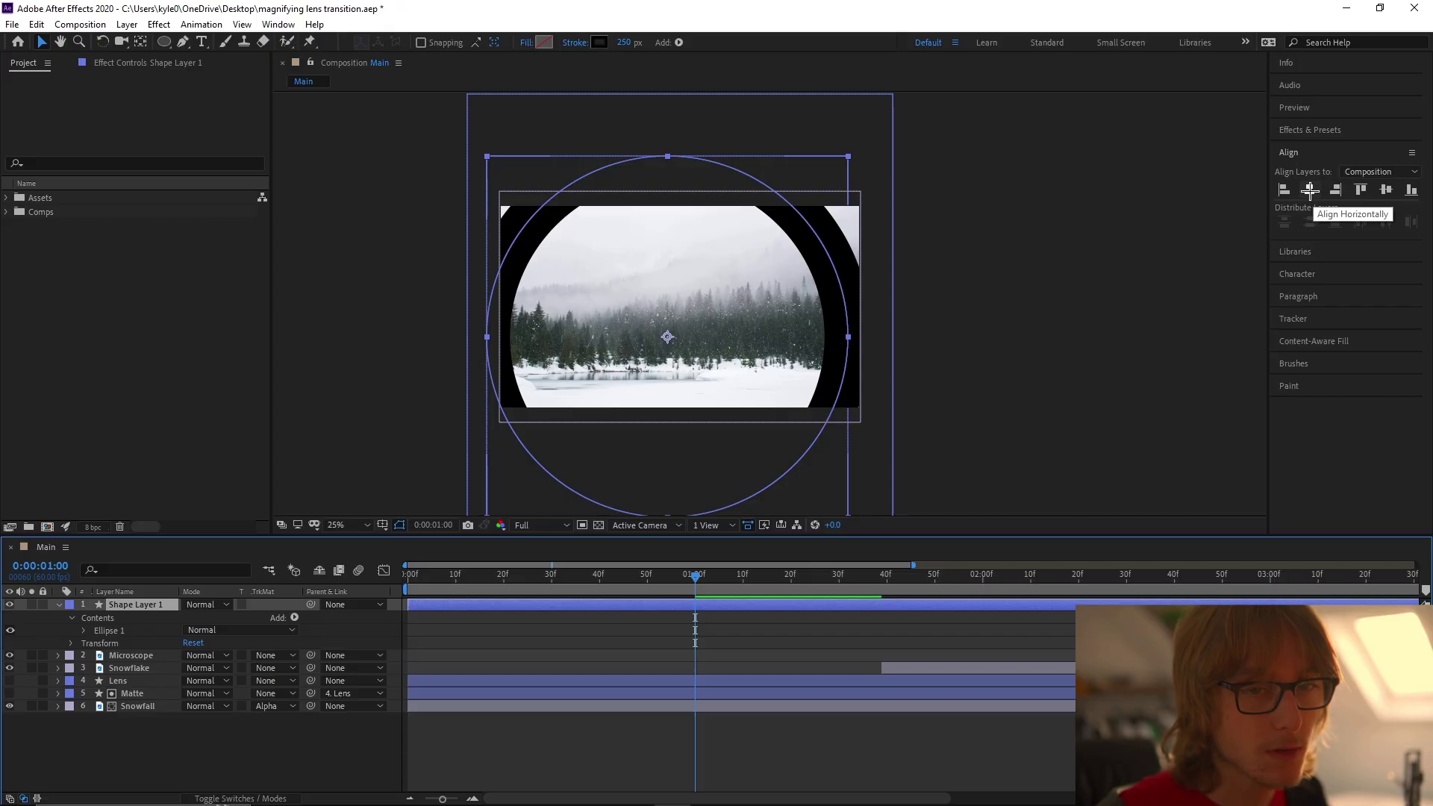
left_click(1309, 191)
left_click(1385, 188)
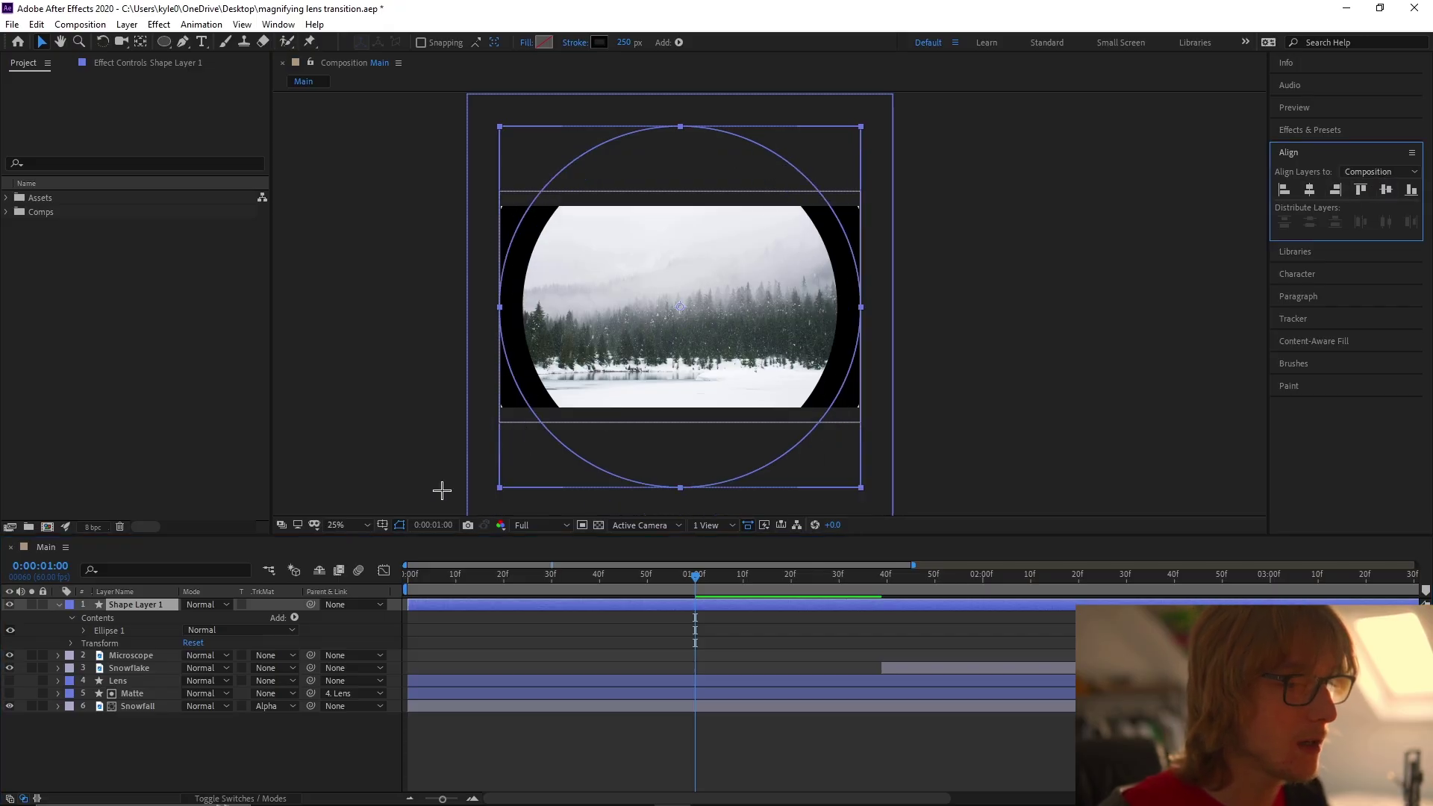
Step: Scale the circle shape layer to 104% so its ring extends past the frame's sides
left_click(343, 524)
left_click(368, 556)
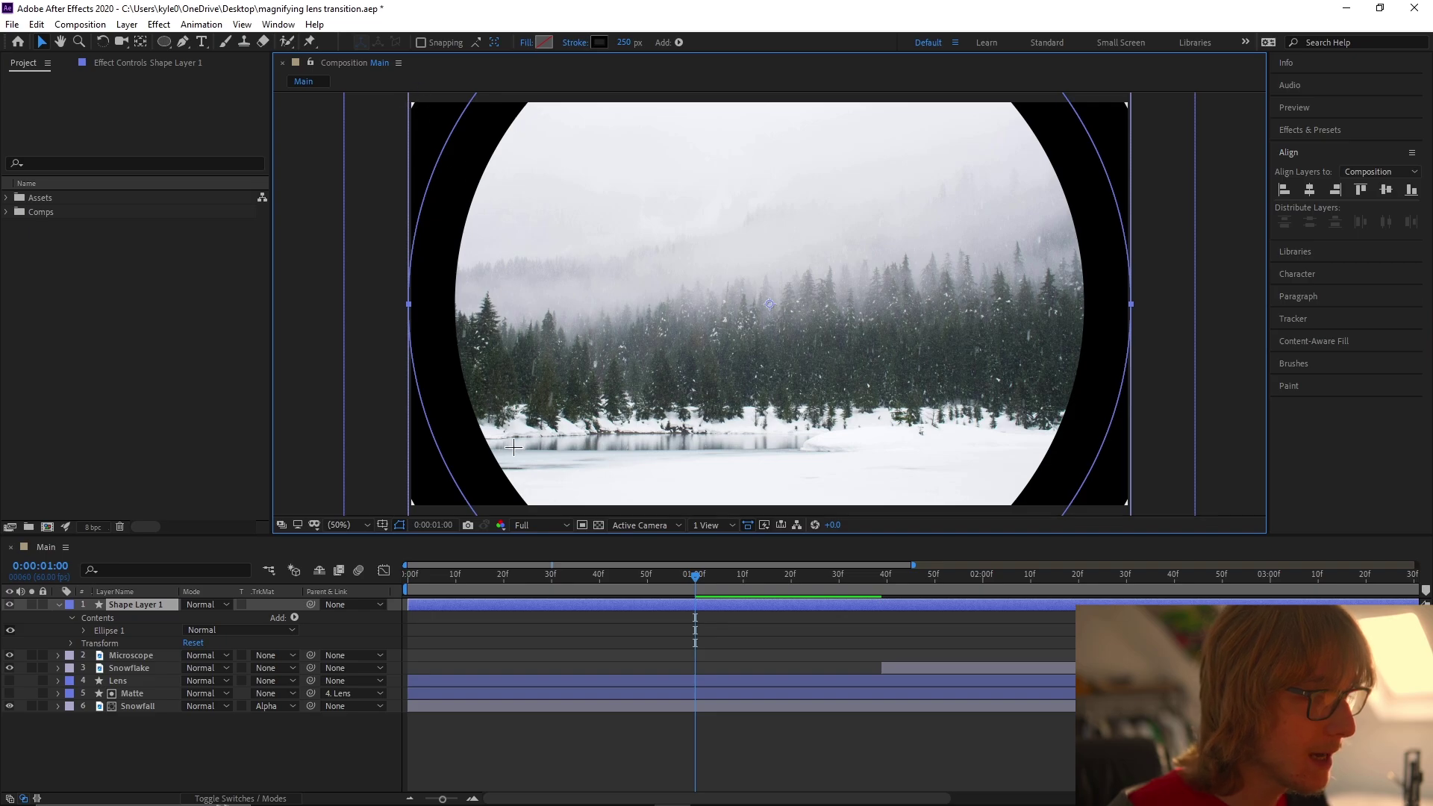
key("s")
left_click_drag(210, 618, 222, 617)
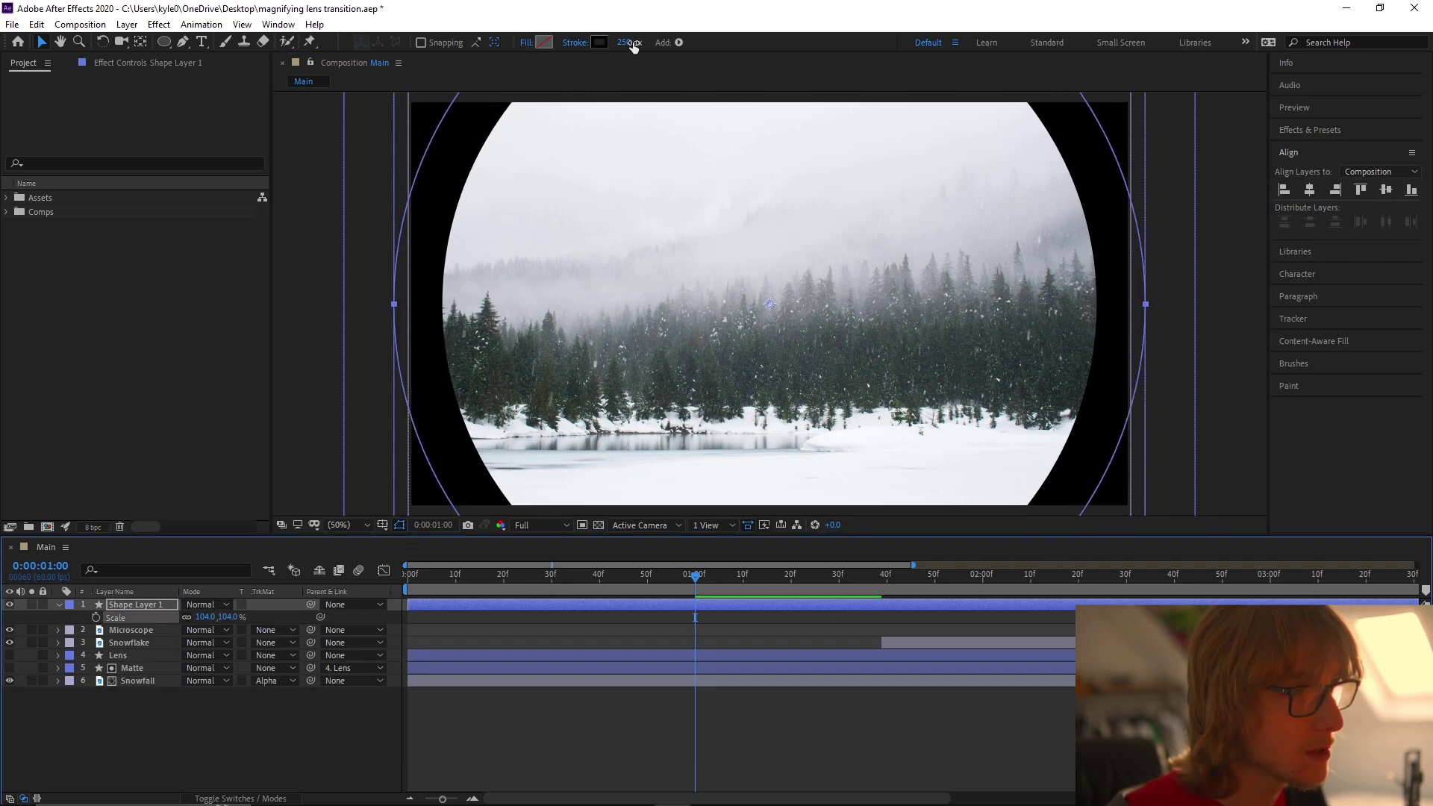
key("s")
Step: Rename the circle shape layer as Border and place it between the Snowflake and Lens layers
right_click(147, 609)
left_click(200, 594)
type("Bor")
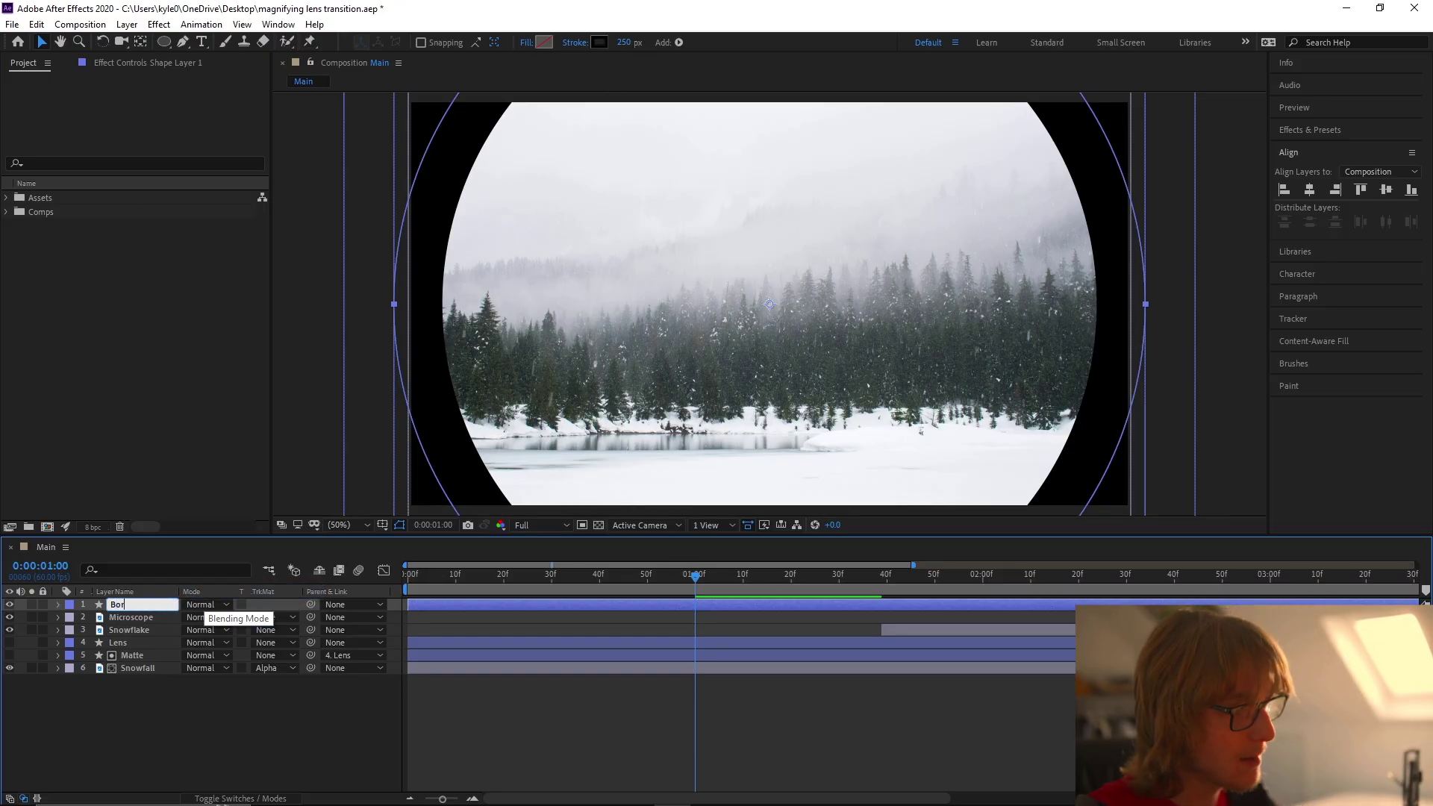
type("der")
key("Return")
left_click_drag(172, 604, 169, 634)
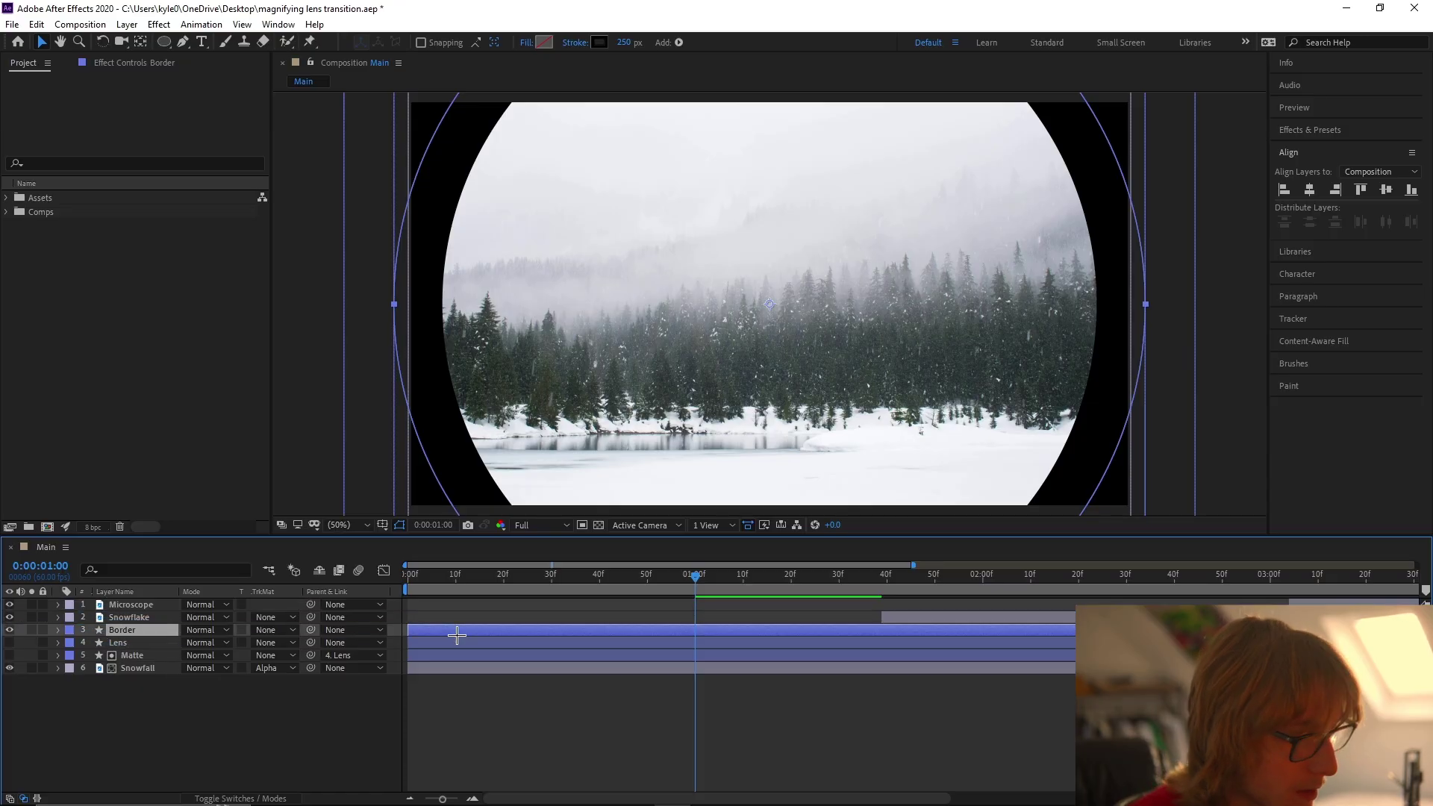
Step: Save the project and, at 0:00:01:17, parent the Border layer to the Lens layer
left_click(776, 574)
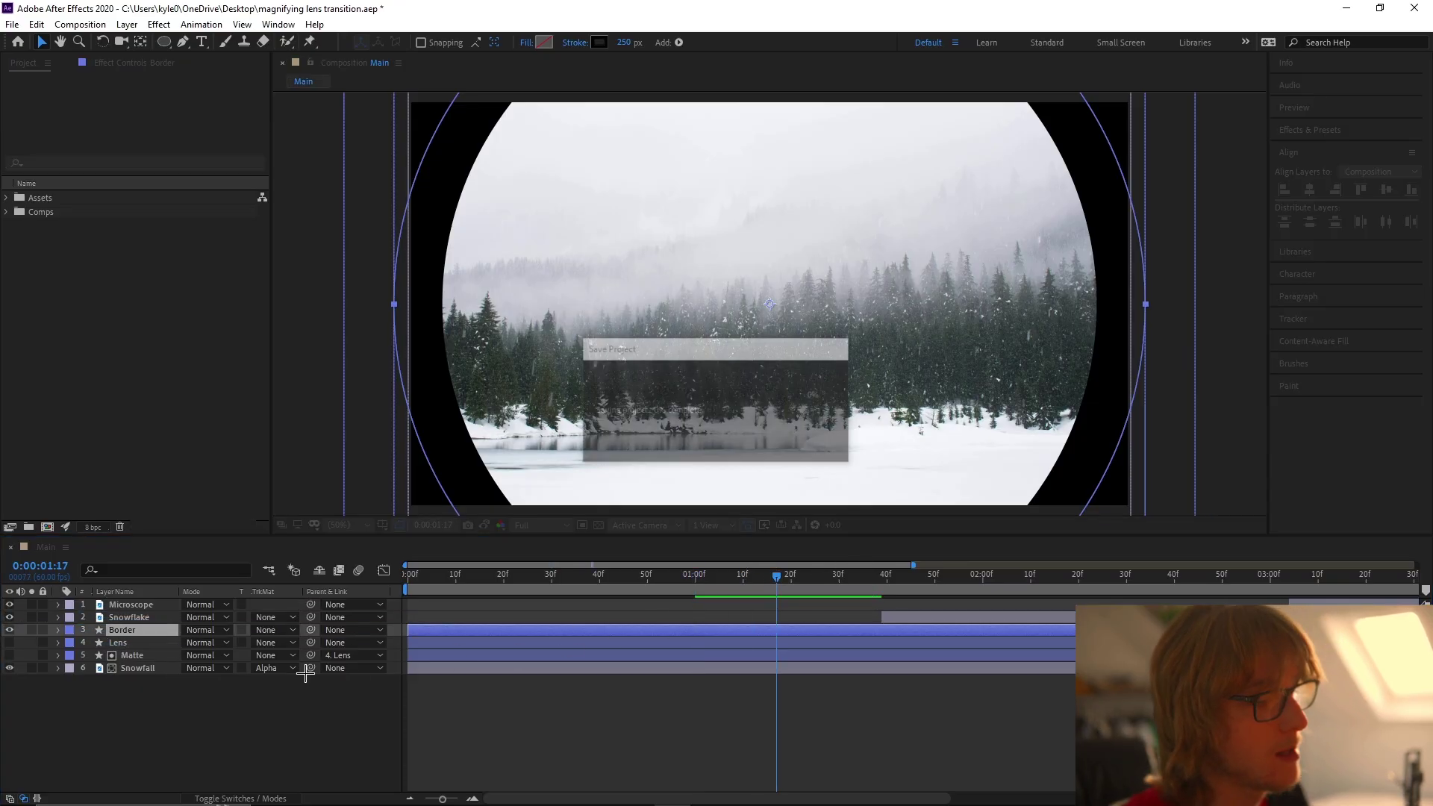
left_click(186, 709)
left_click(144, 635)
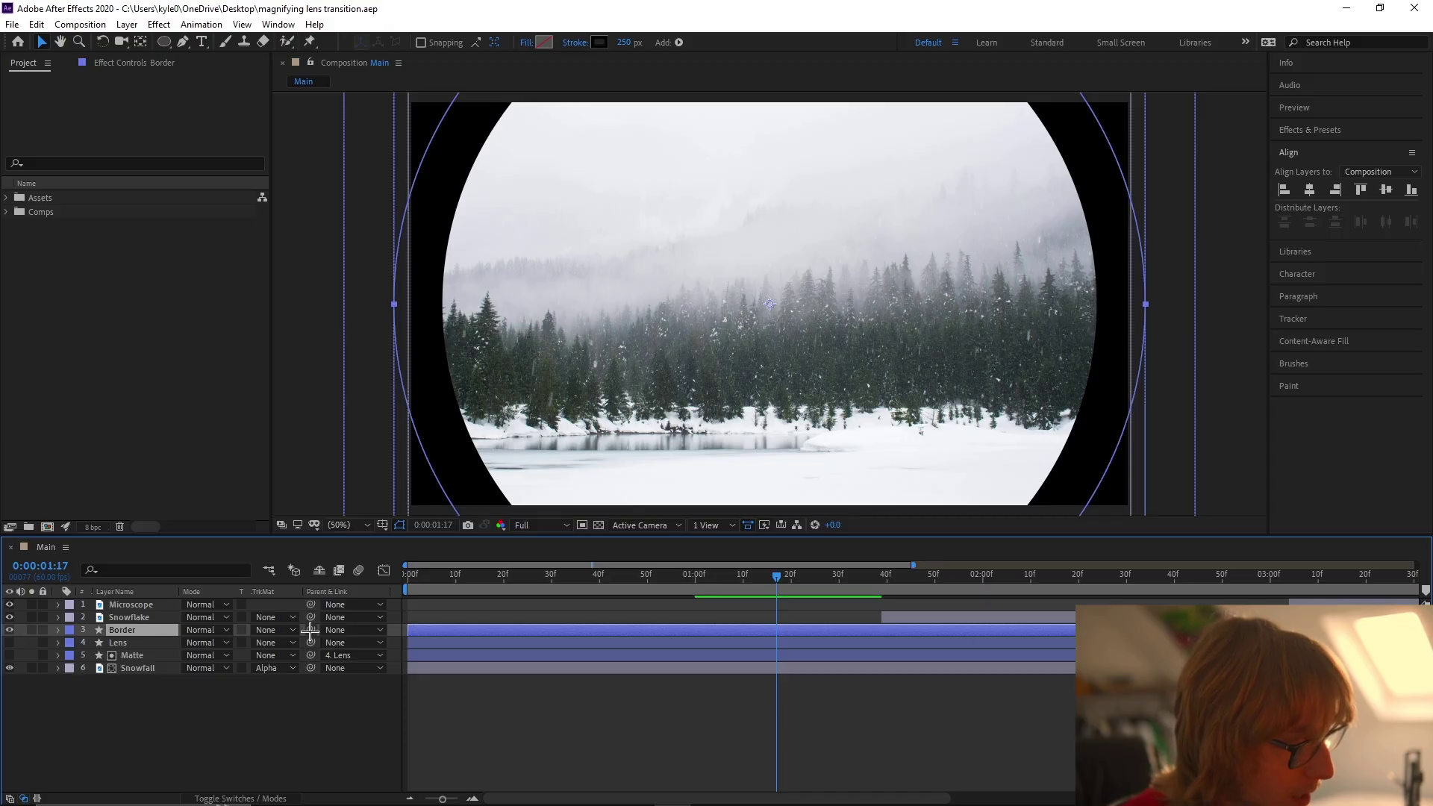
left_click(133, 647)
key("u")
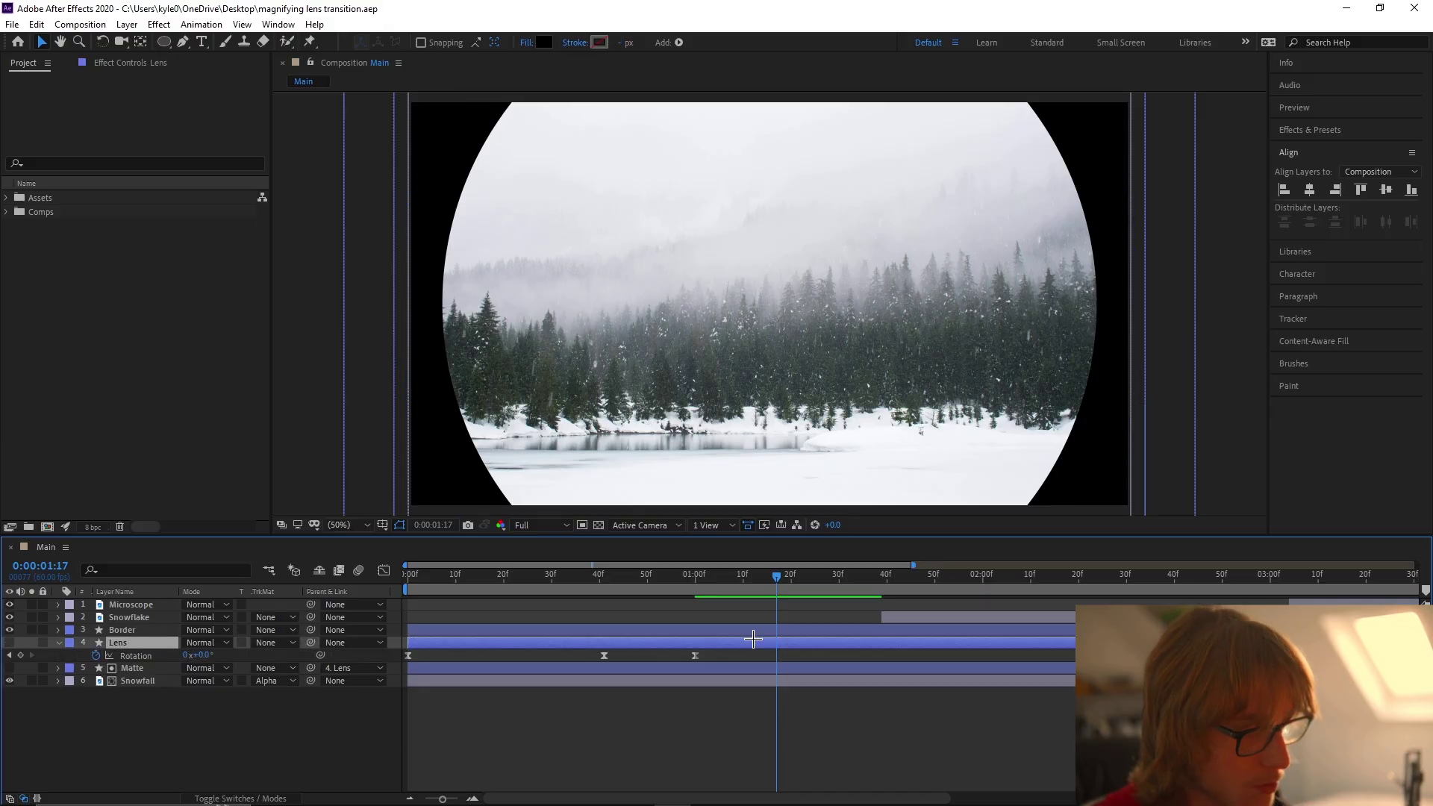
left_click(751, 633)
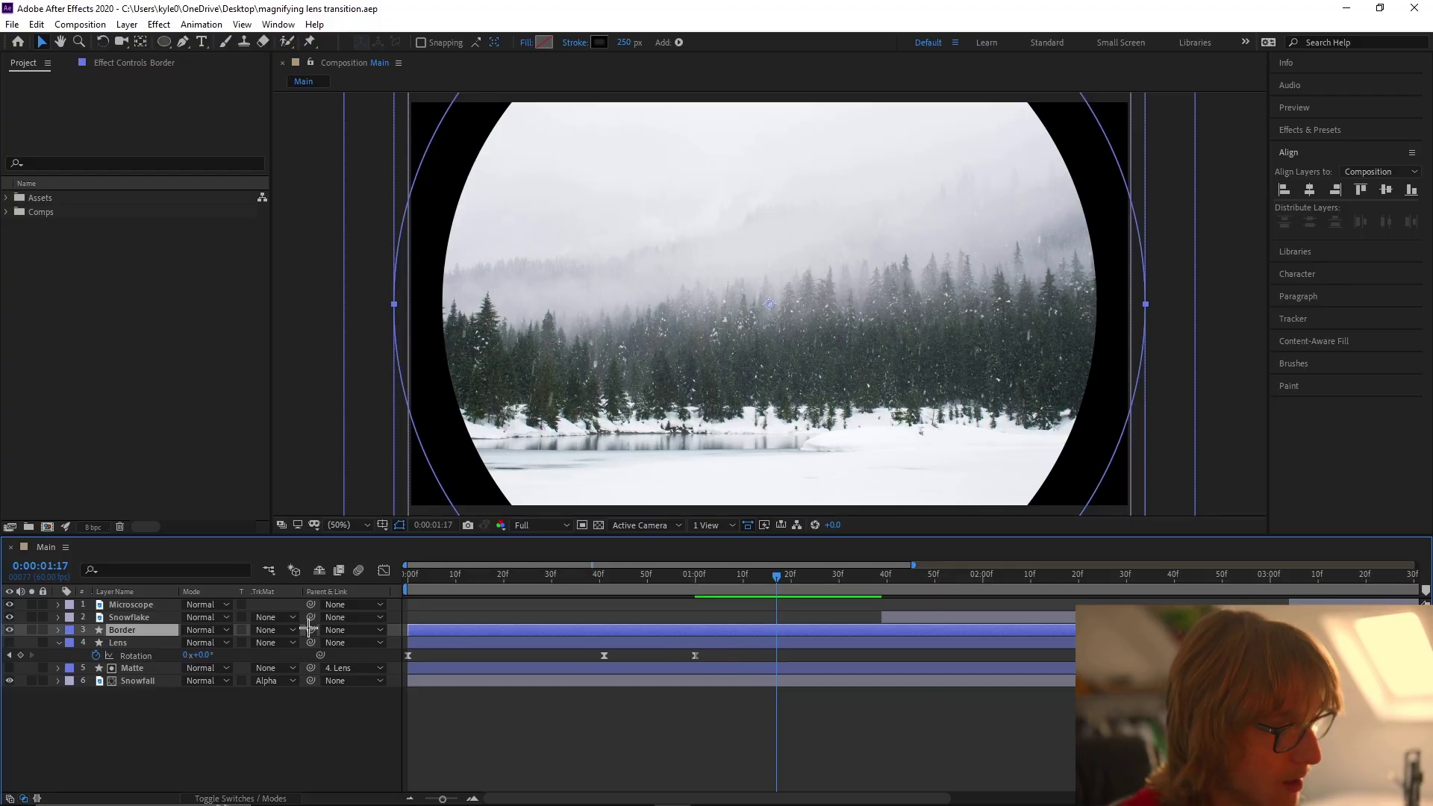
left_click_drag(273, 630, 142, 643)
Step: At 0:00:00:15, increase the Border's stroke width to 261 px to cover the gap along the lens edge
left_click_drag(695, 586, 470, 587)
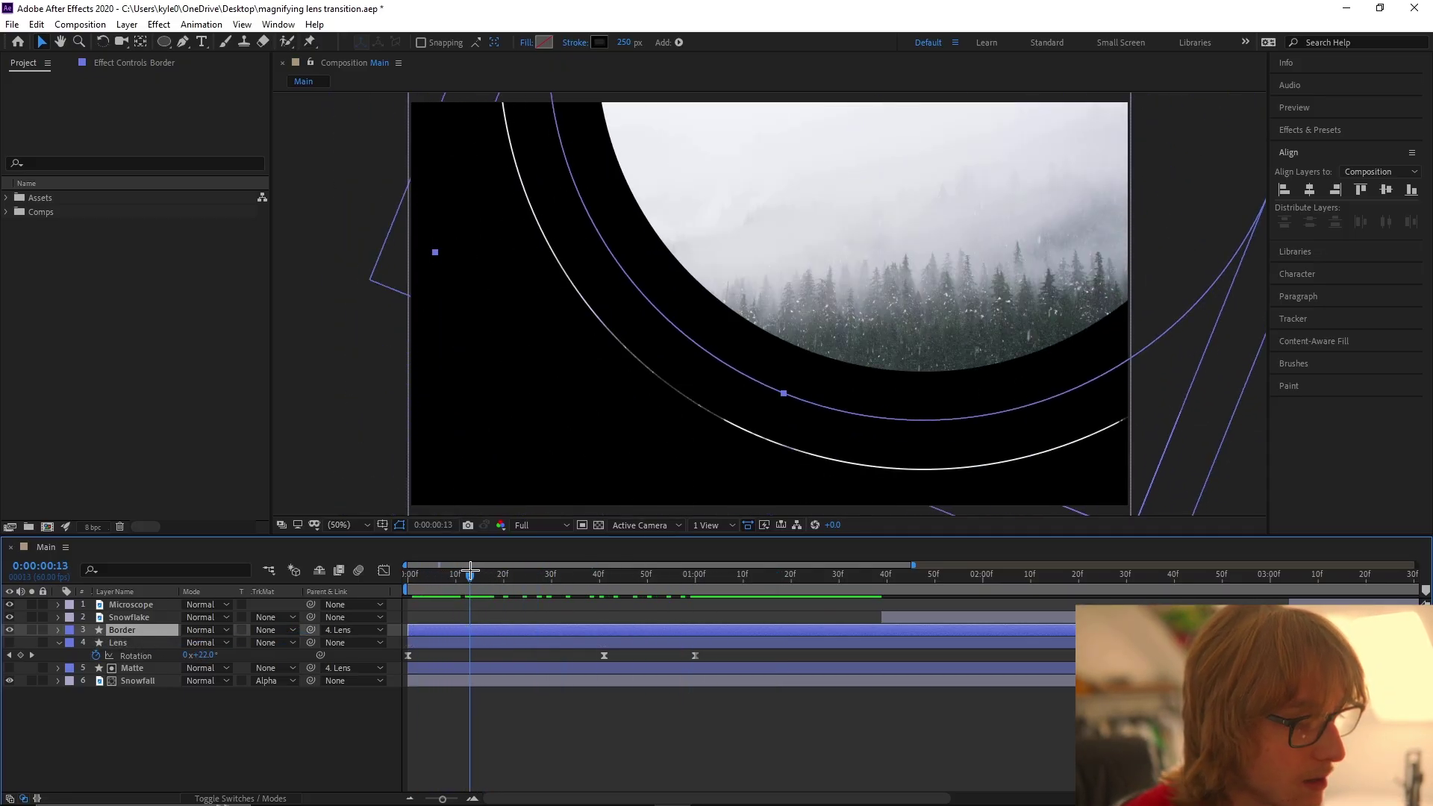
key("Page_Down")
key("Page_Down")
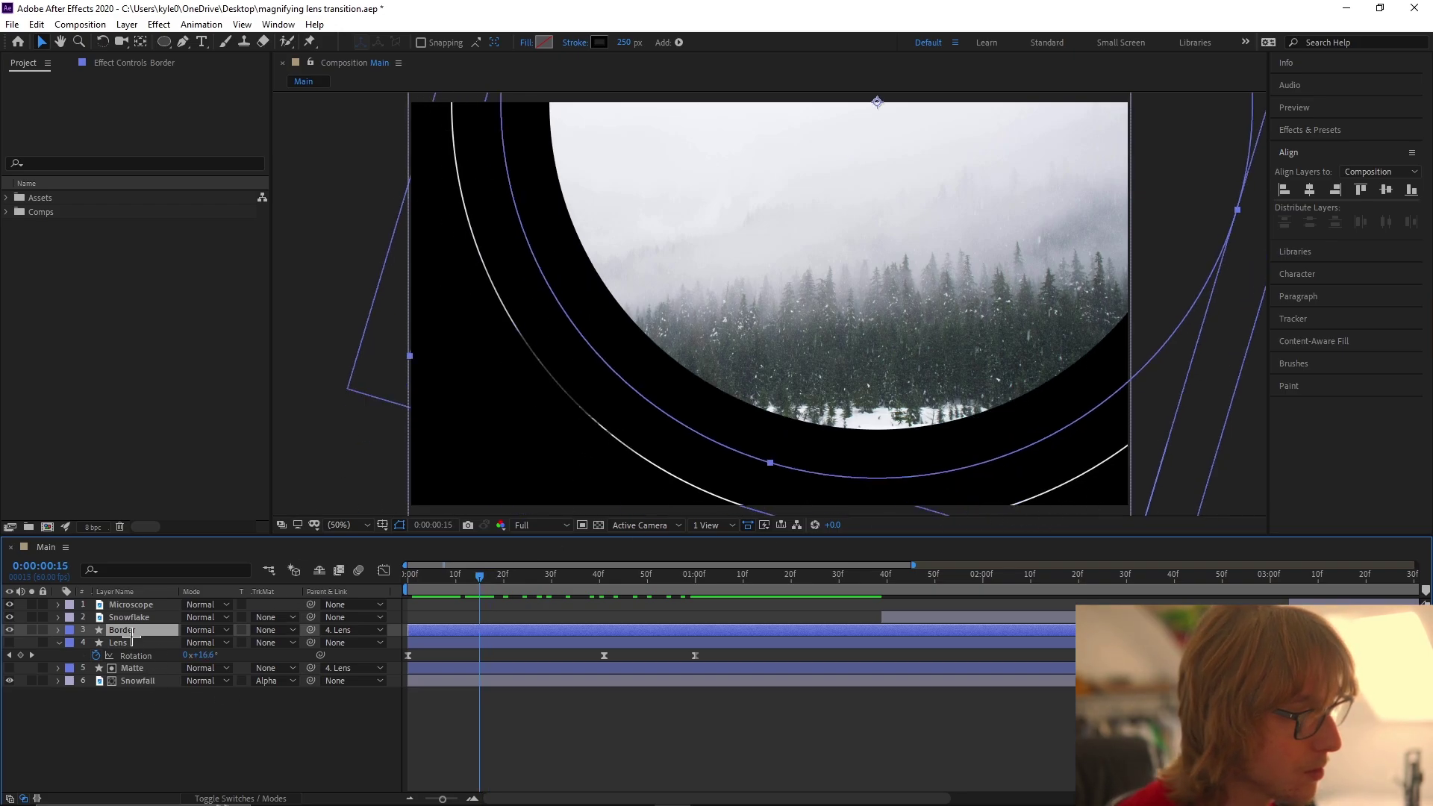
left_click_drag(622, 42, 632, 41)
left_click(346, 524)
left_click(356, 554)
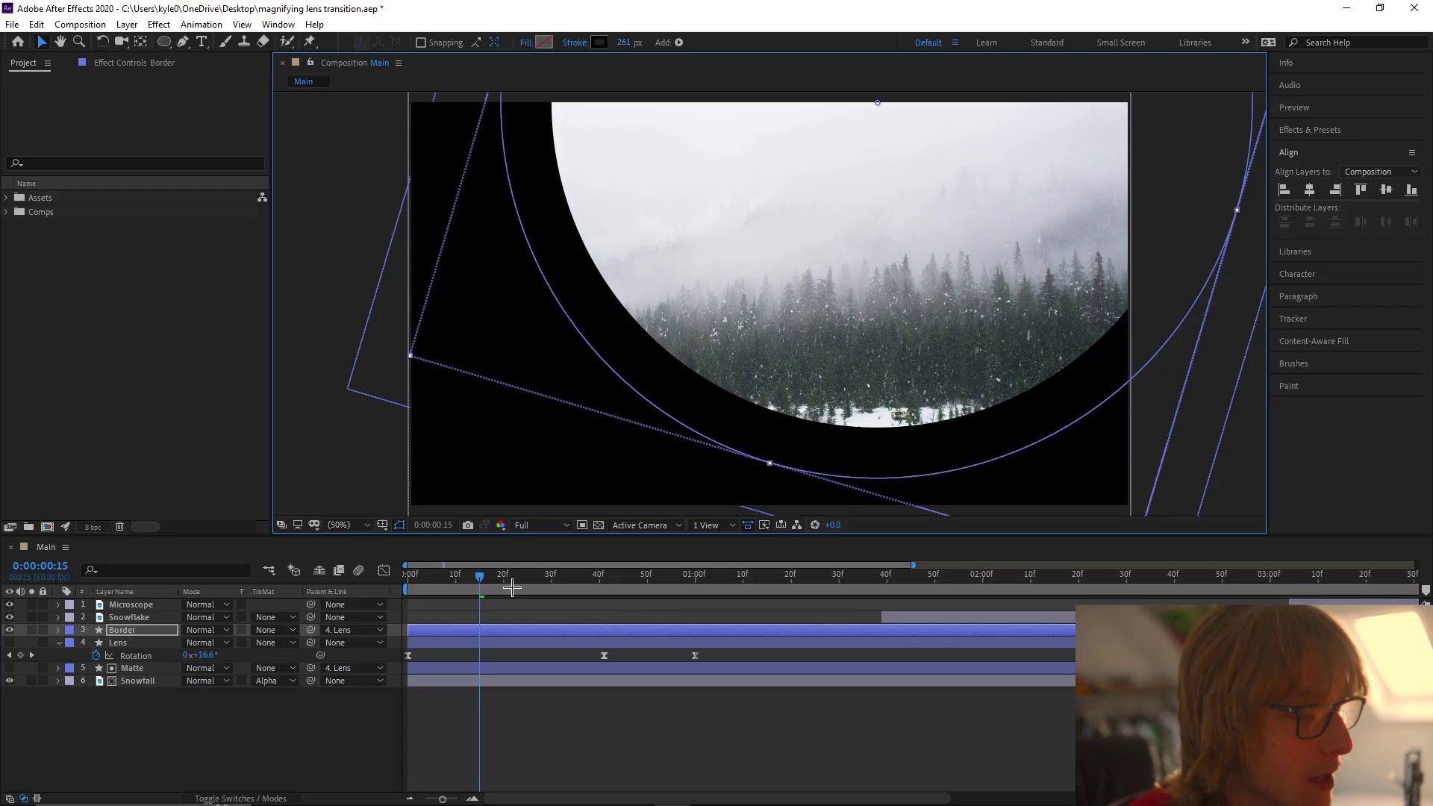
Step: Play back the bordered lens swing from the start and save the project
left_click_drag(480, 578, 405, 582)
key("space")
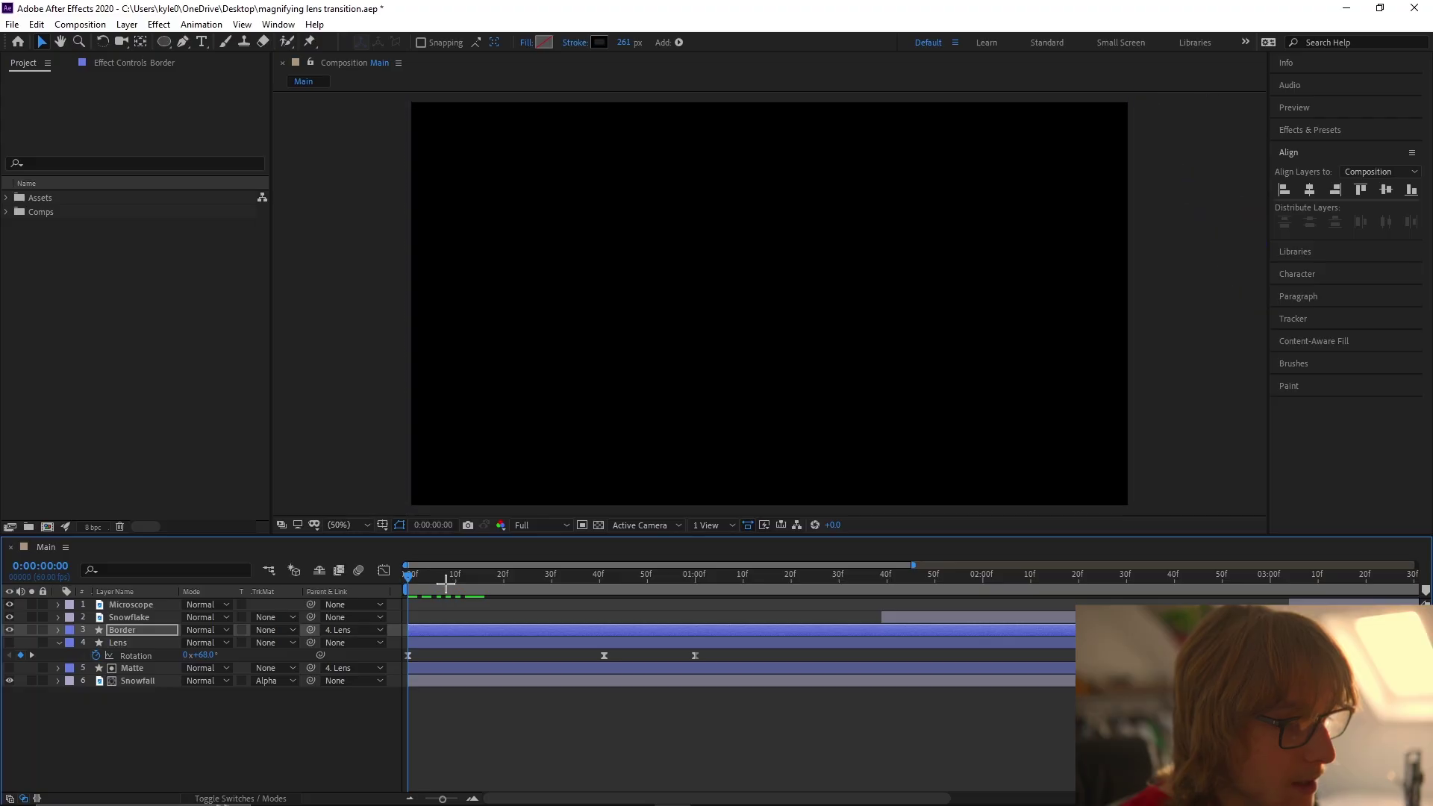
left_click(724, 578)
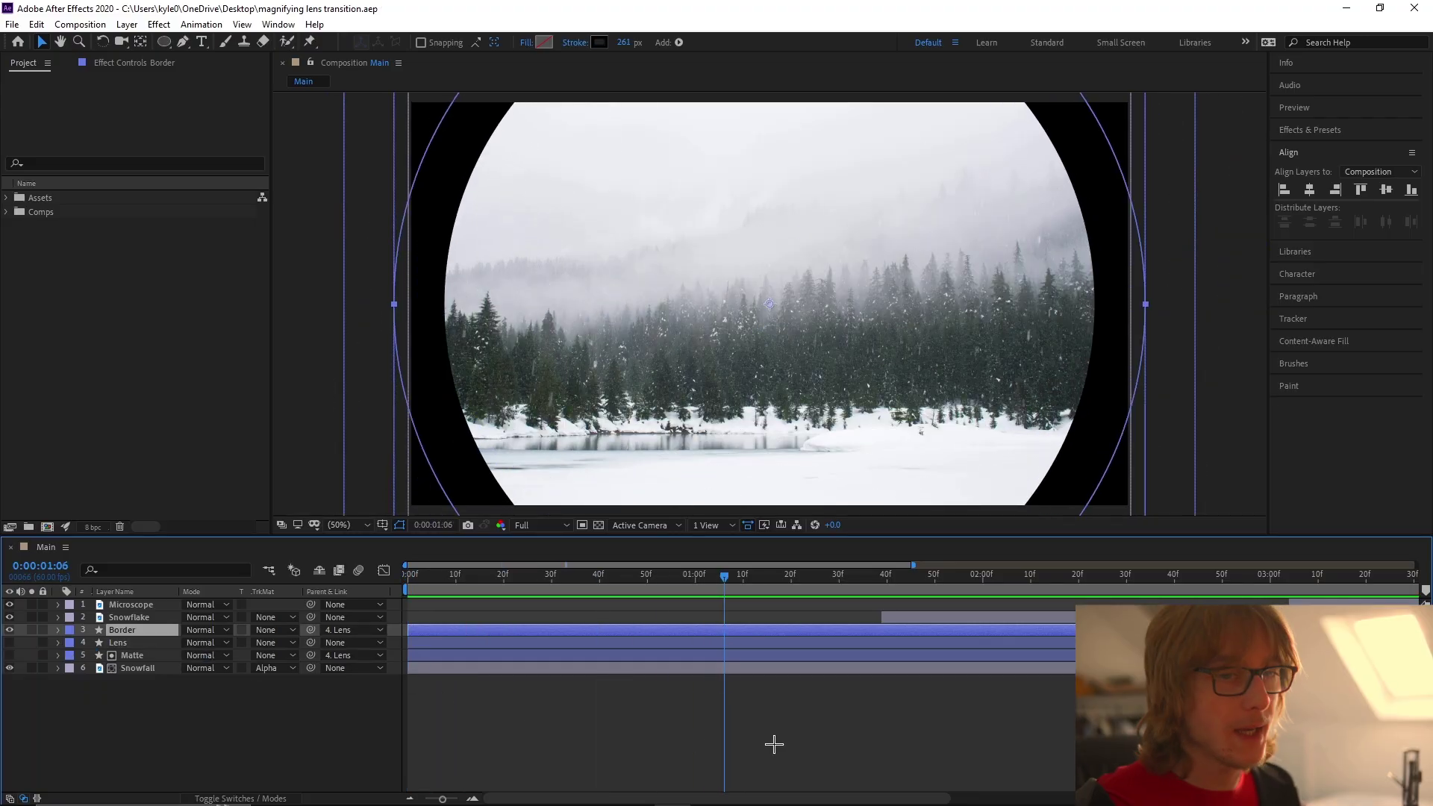
left_click(774, 744)
Step: Apply the Gaussian Blur effect to the Border layer and set its Blurriness to 75
left_click(1314, 130)
left_click(1342, 146)
type("gaussian")
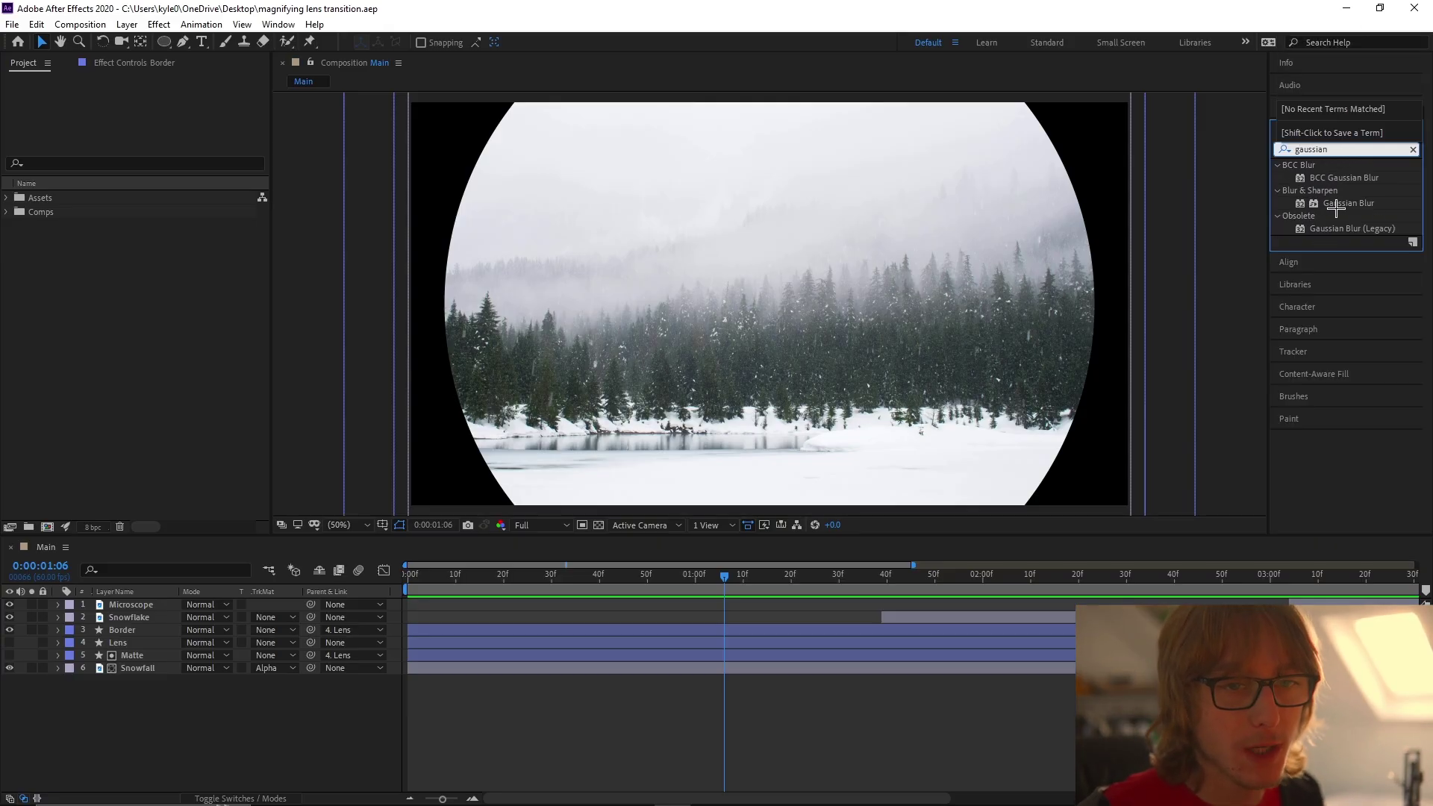
left_click_drag(1336, 210, 149, 631)
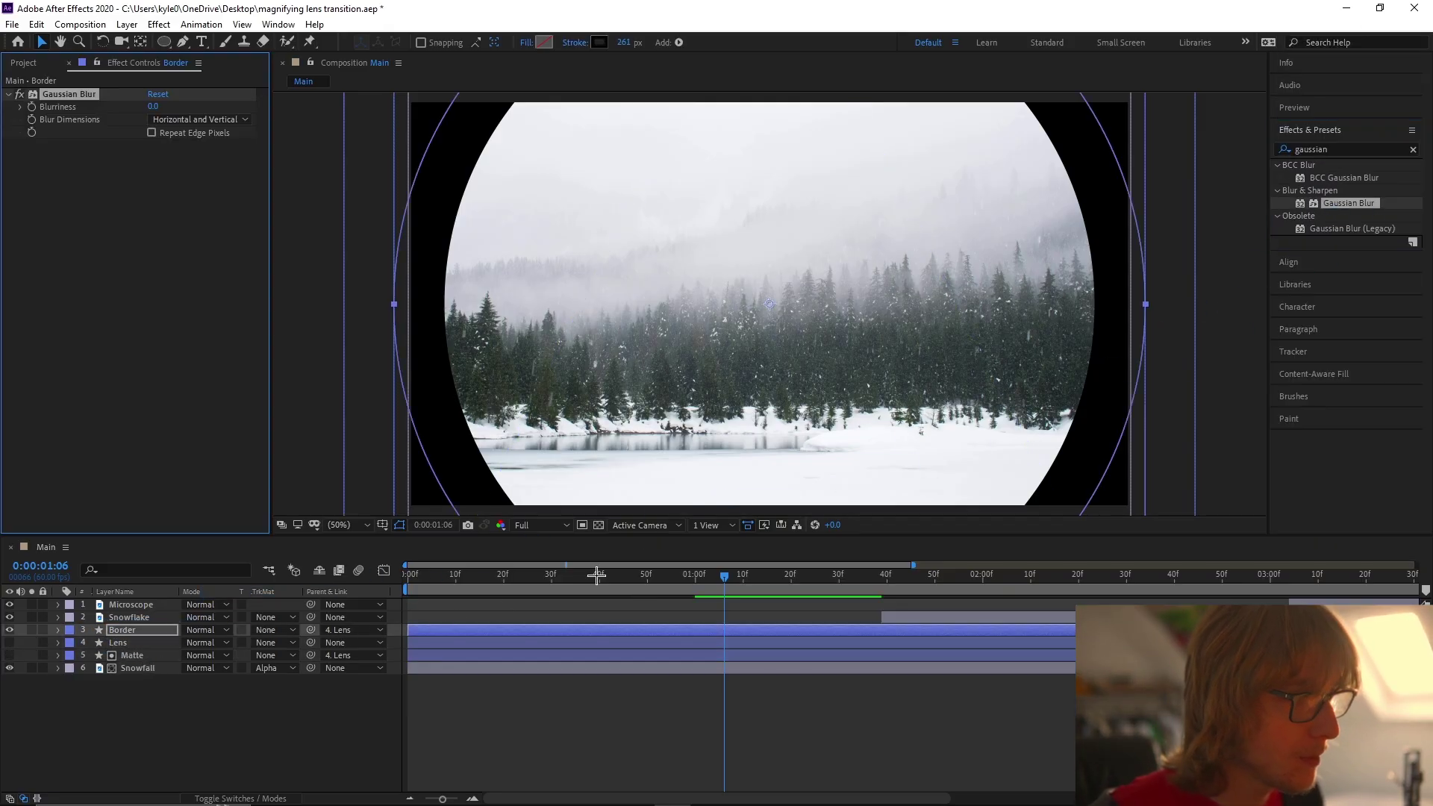
left_click(155, 106)
type("75")
key("Return")
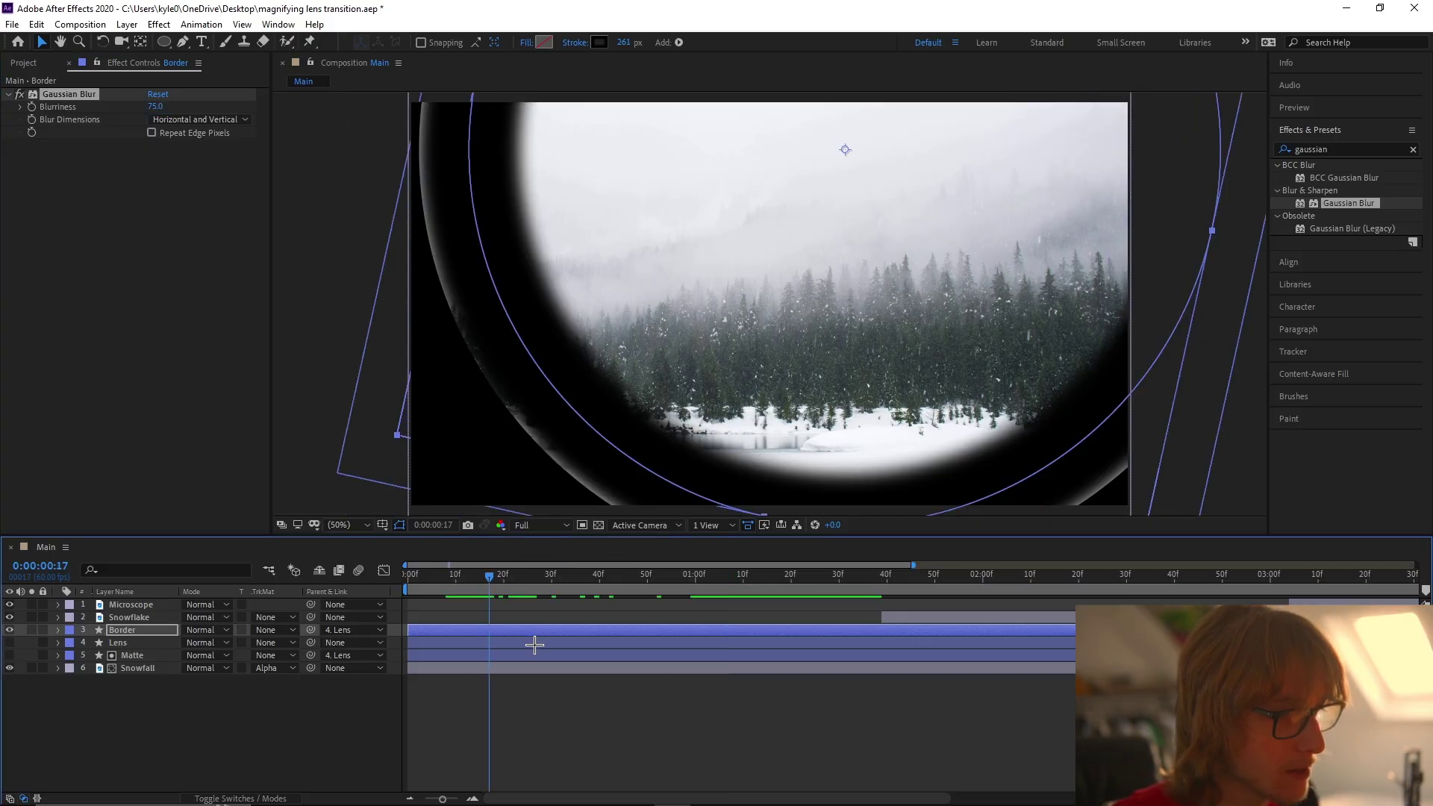
Step: At 0:00:00:17, increase the Border's stroke width to 302 px and reveal the layer's Scale property
left_click(161, 630)
mouse_move(633, 43)
left_mouse_down()
mouse_move(679, 45)
mouse_move(662, 49)
left_mouse_up()
key("s")
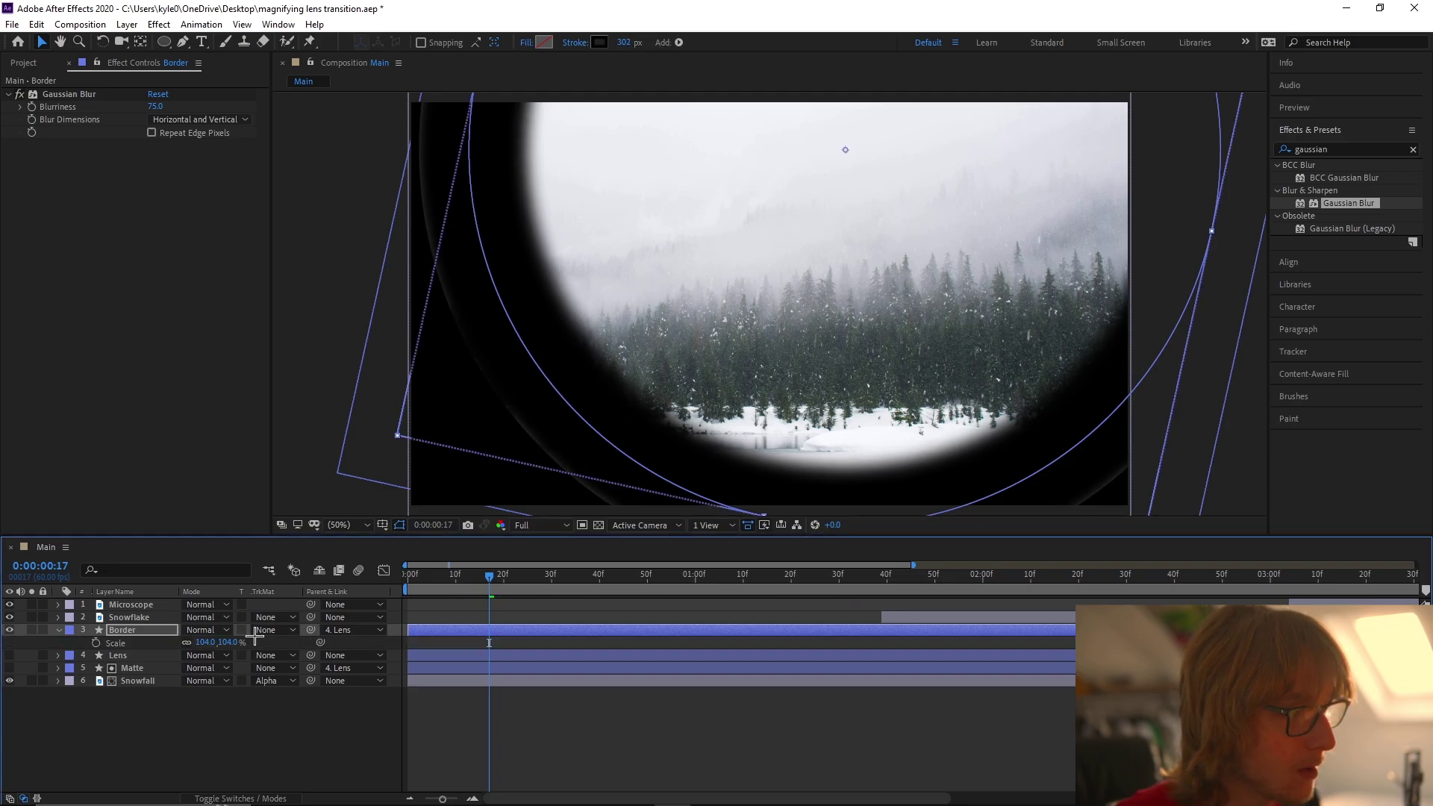
Step: Increase the Border layer's Scale to 108%, check the lens swing up to 0:00:01:03 and save the project
left_click_drag(204, 643, 206, 643)
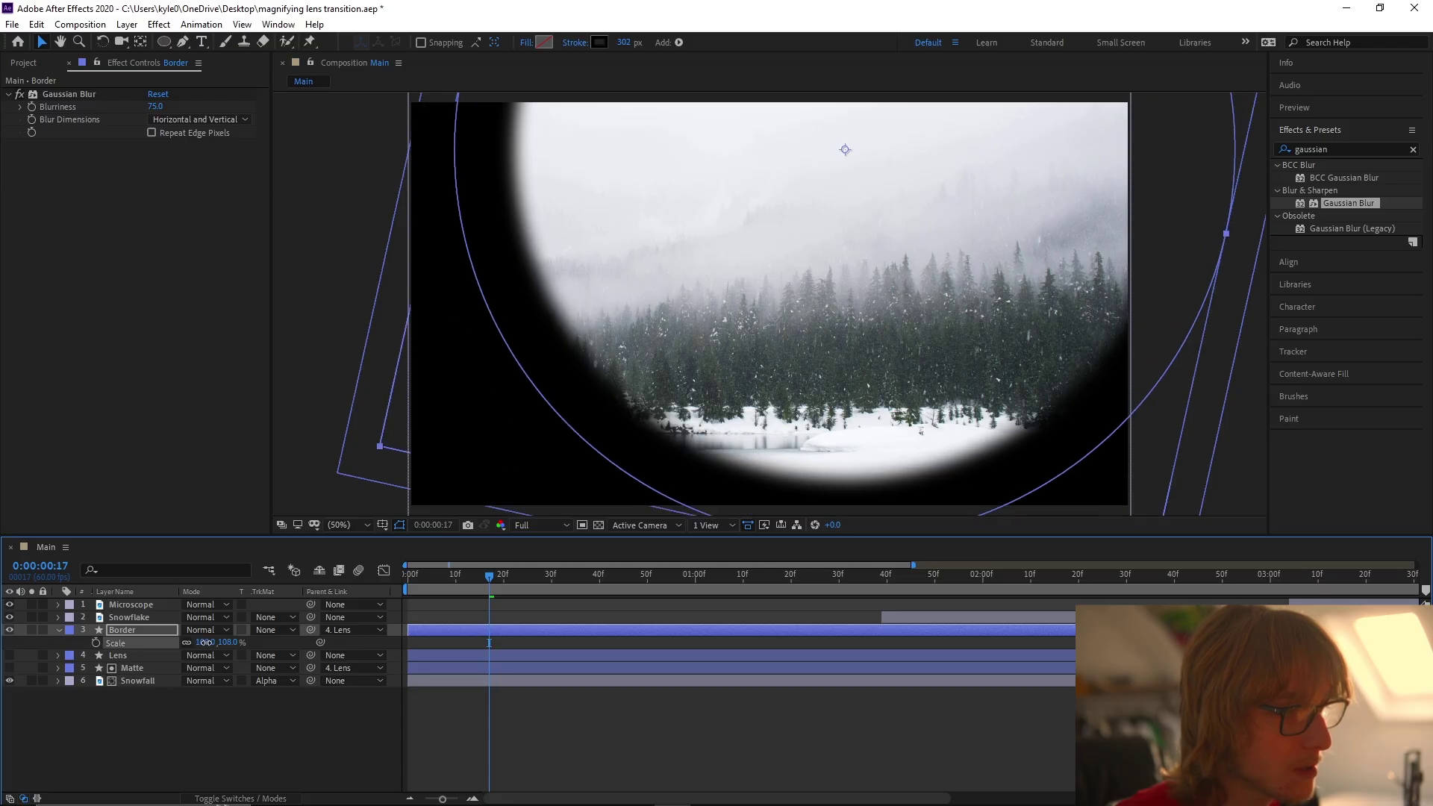
key("s")
left_click_drag(502, 575, 709, 581)
left_click(559, 716)
left_click(520, 119)
key("ctrl+s")
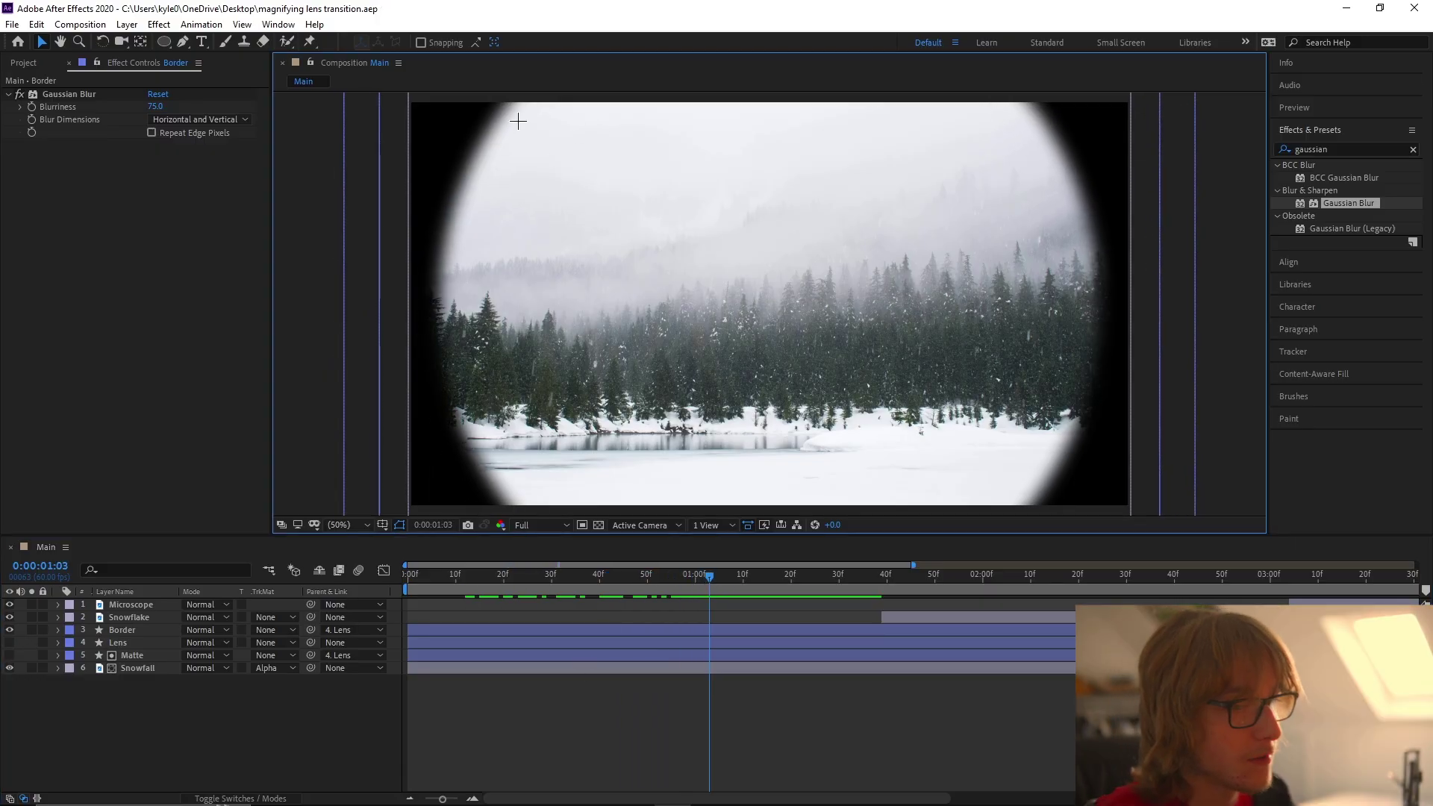
Step: Apply the Gaussian Blur effect to the Snowfall layer and return to the start of the timeline
left_click_drag(1367, 203, 134, 668)
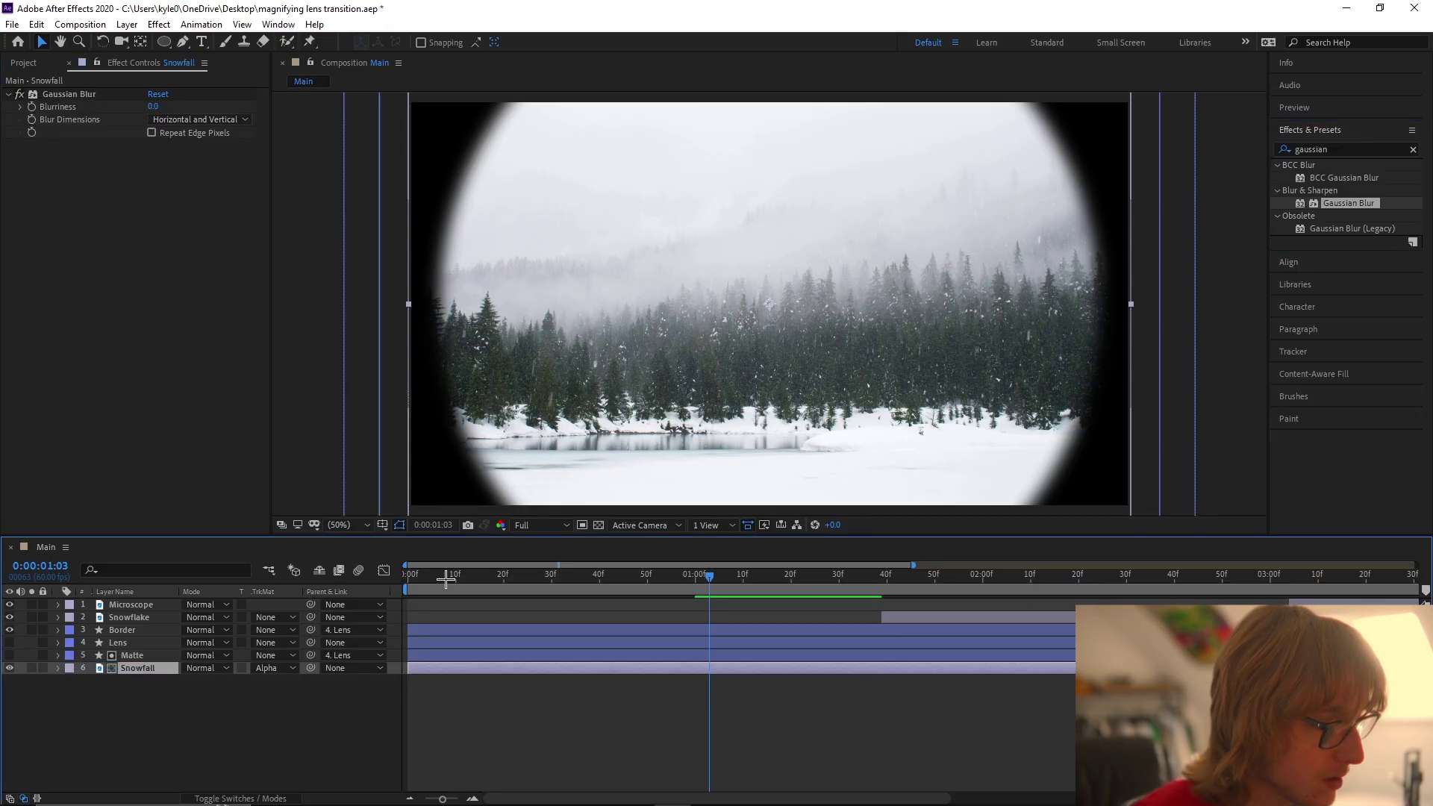
left_click_drag(445, 580, 368, 583)
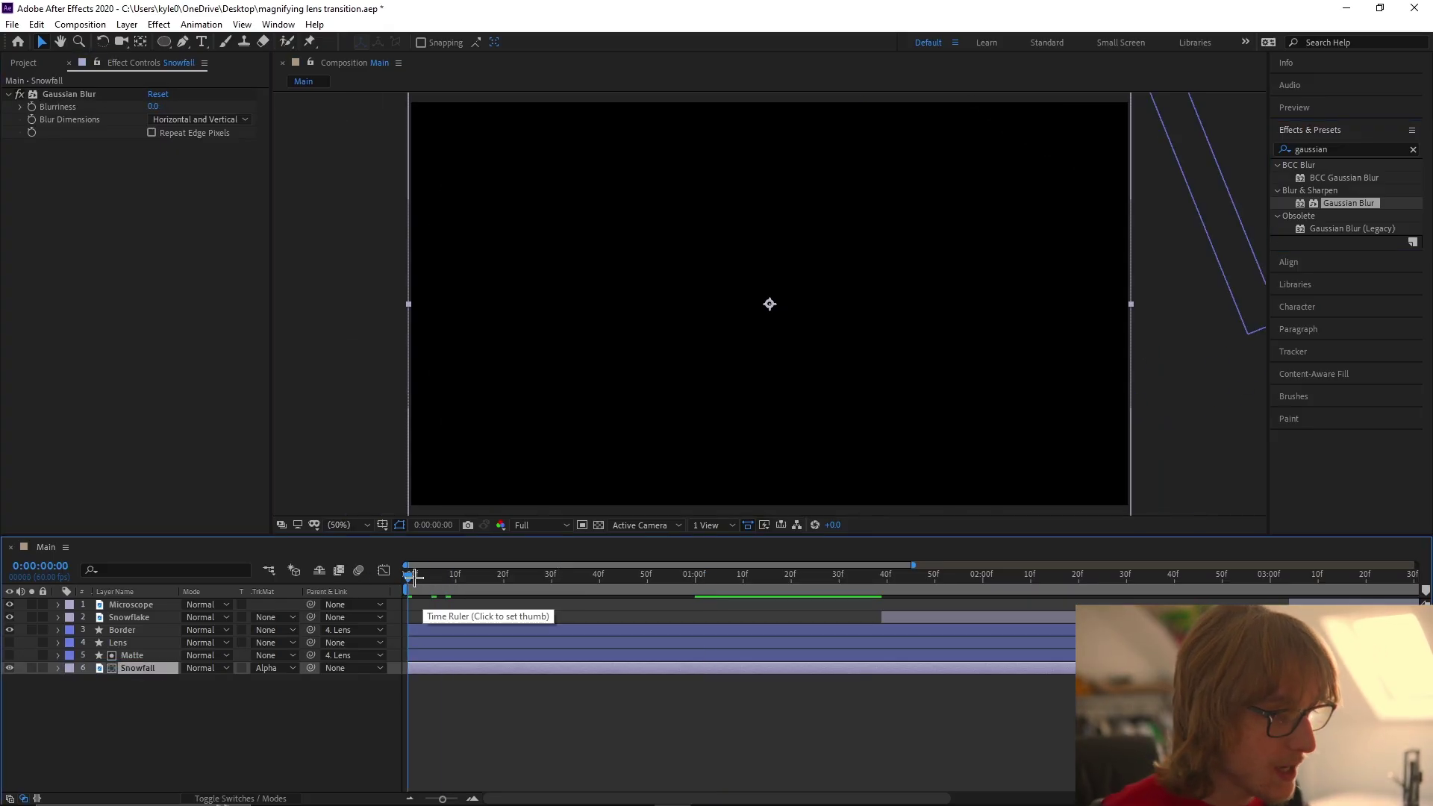
Step: Shift all three Rotation keyframes of the Lens layer together so the first one sits at 0:00:00:08
left_click(133, 642)
key("u")
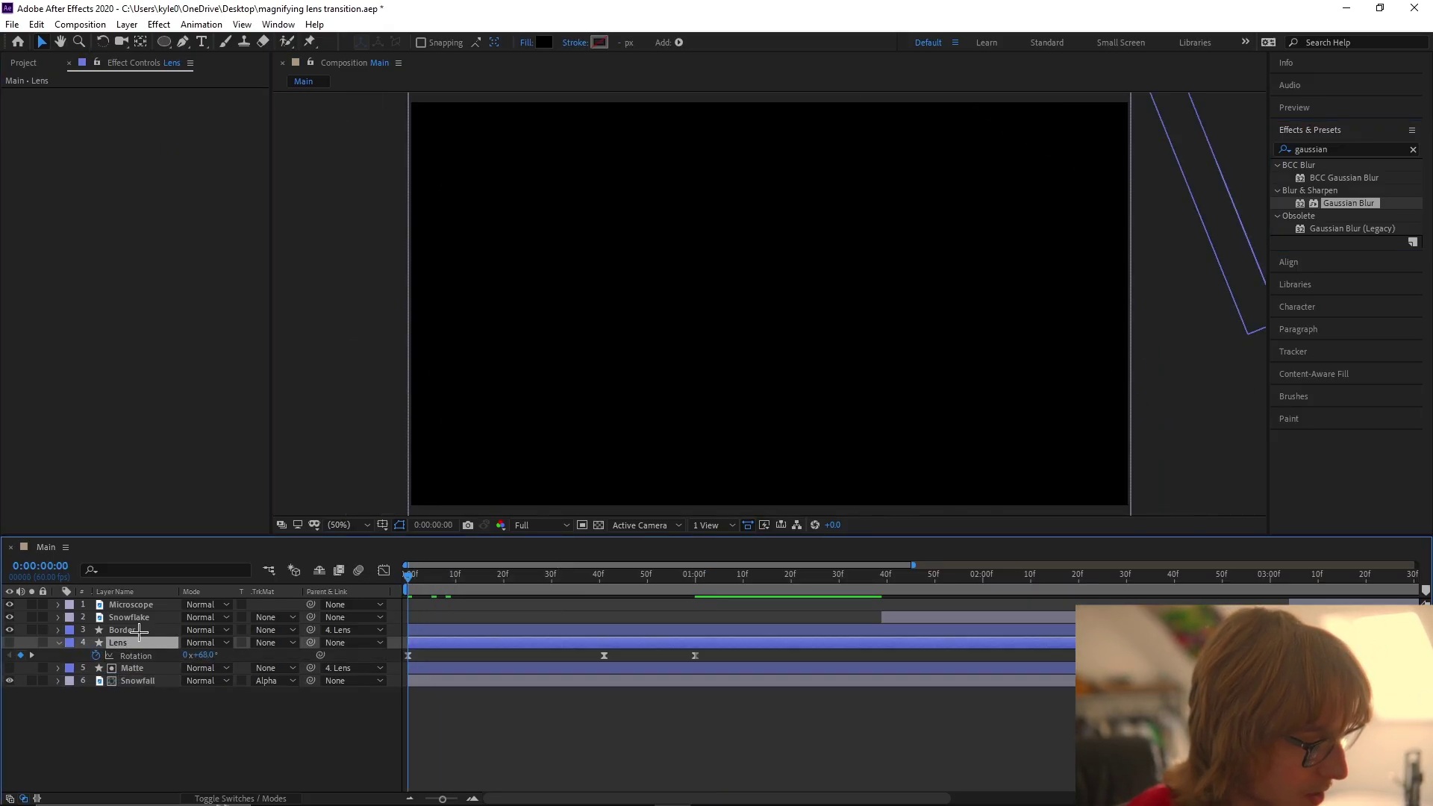
left_click(123, 630)
left_click_drag(379, 656, 677, 664)
left_click_drag(698, 656, 733, 654)
left_click(438, 580)
left_click_drag(440, 581, 446, 581)
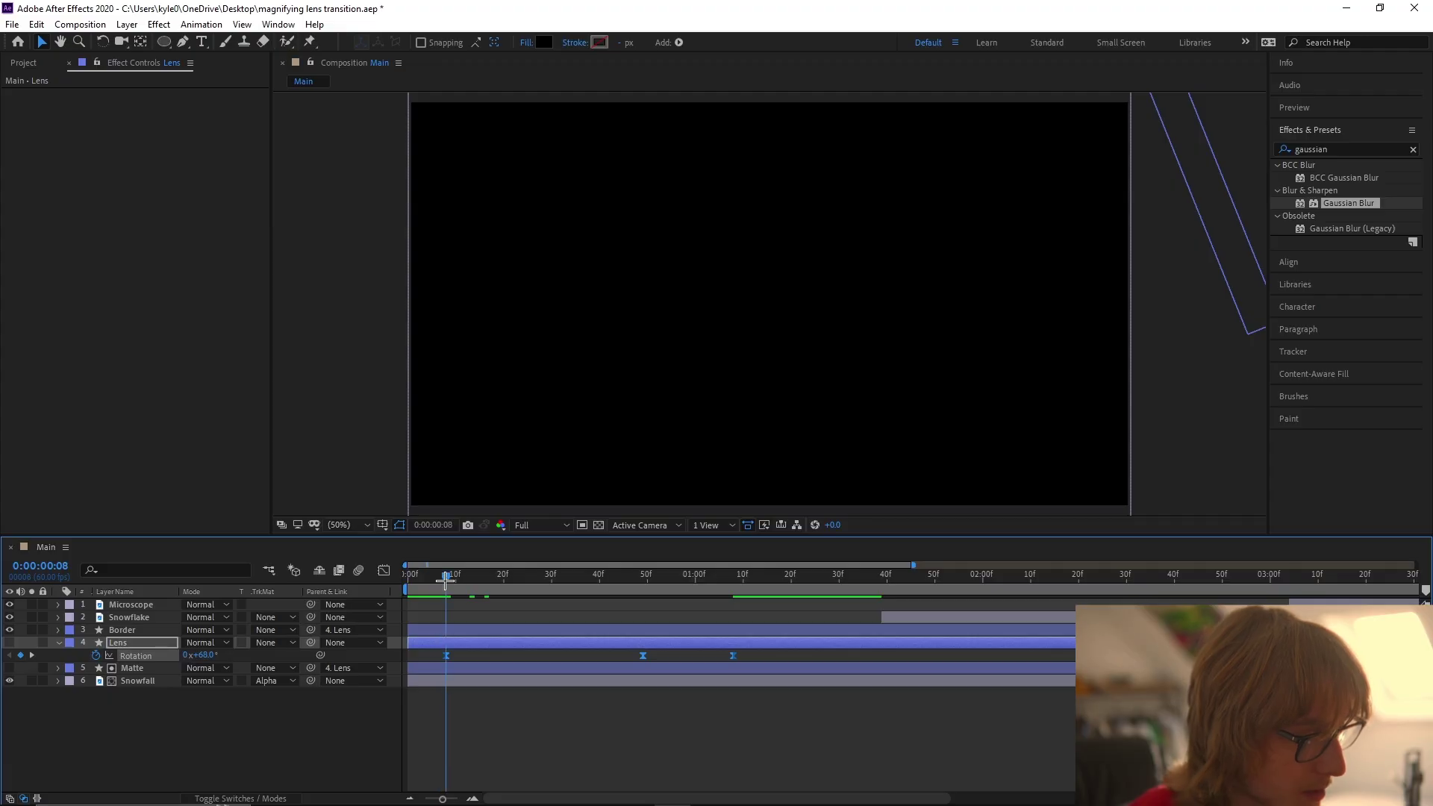
key("u")
Step: Add a Gaussian Blur Blurriness keyframe of 15 on the Snowfall layer and place it at 20 frames
left_click(137, 667)
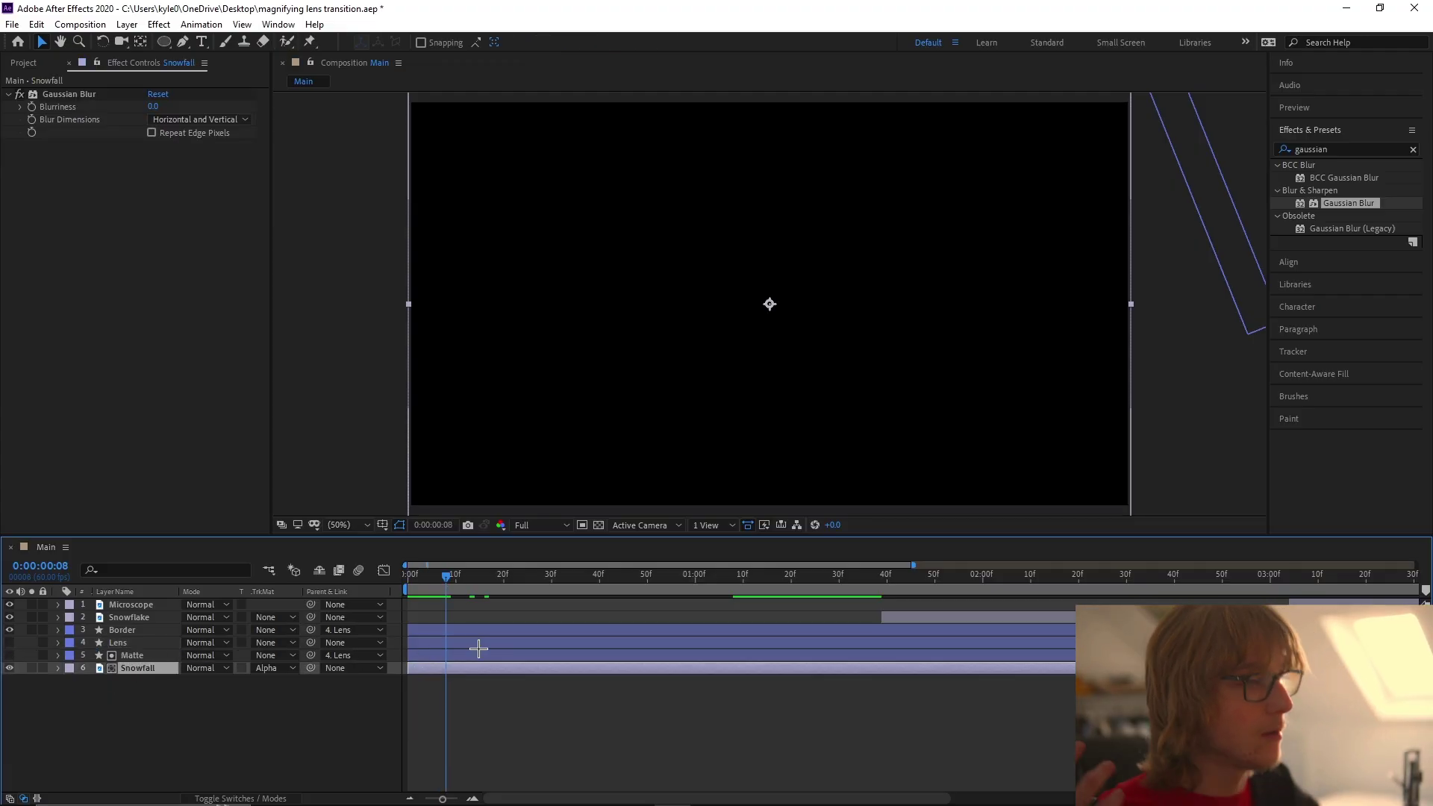
left_click(157, 107)
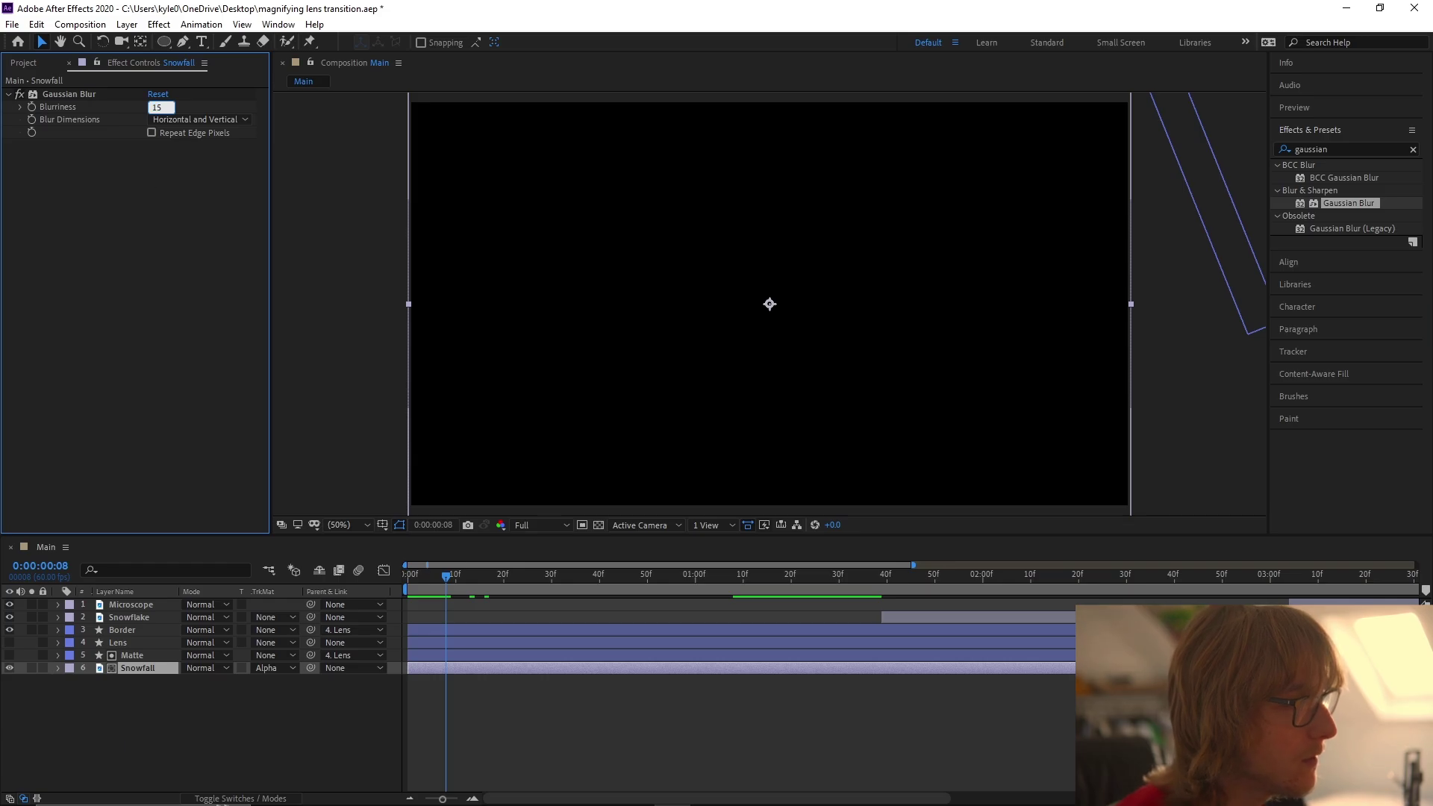
type("15")
key("Return")
key("u")
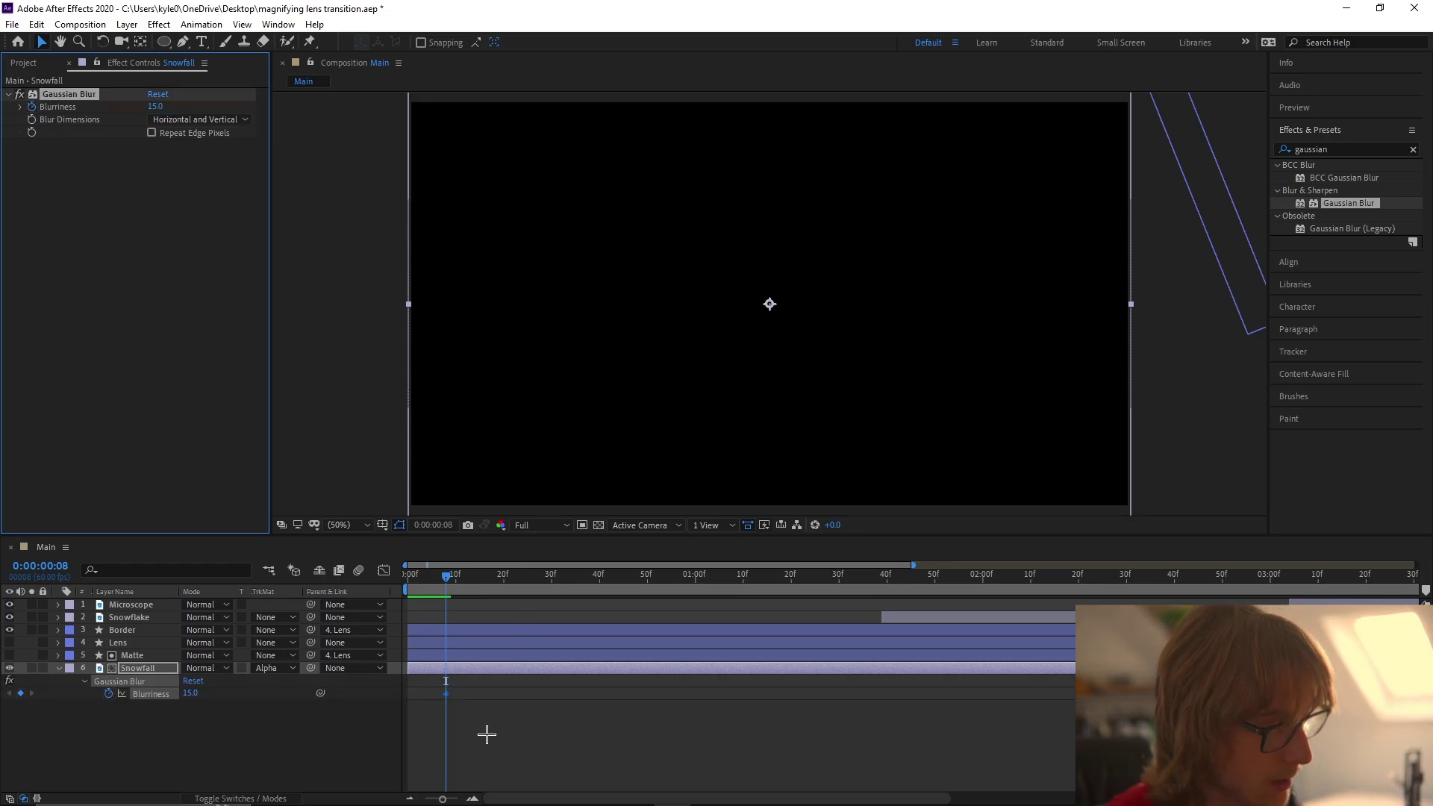
left_click_drag(446, 575, 612, 597)
Step: Reveal the Lens Rotation keyframes for reference and add a Snowfall Blurriness keyframe of 0 at 0:00:01:00
left_click(143, 656)
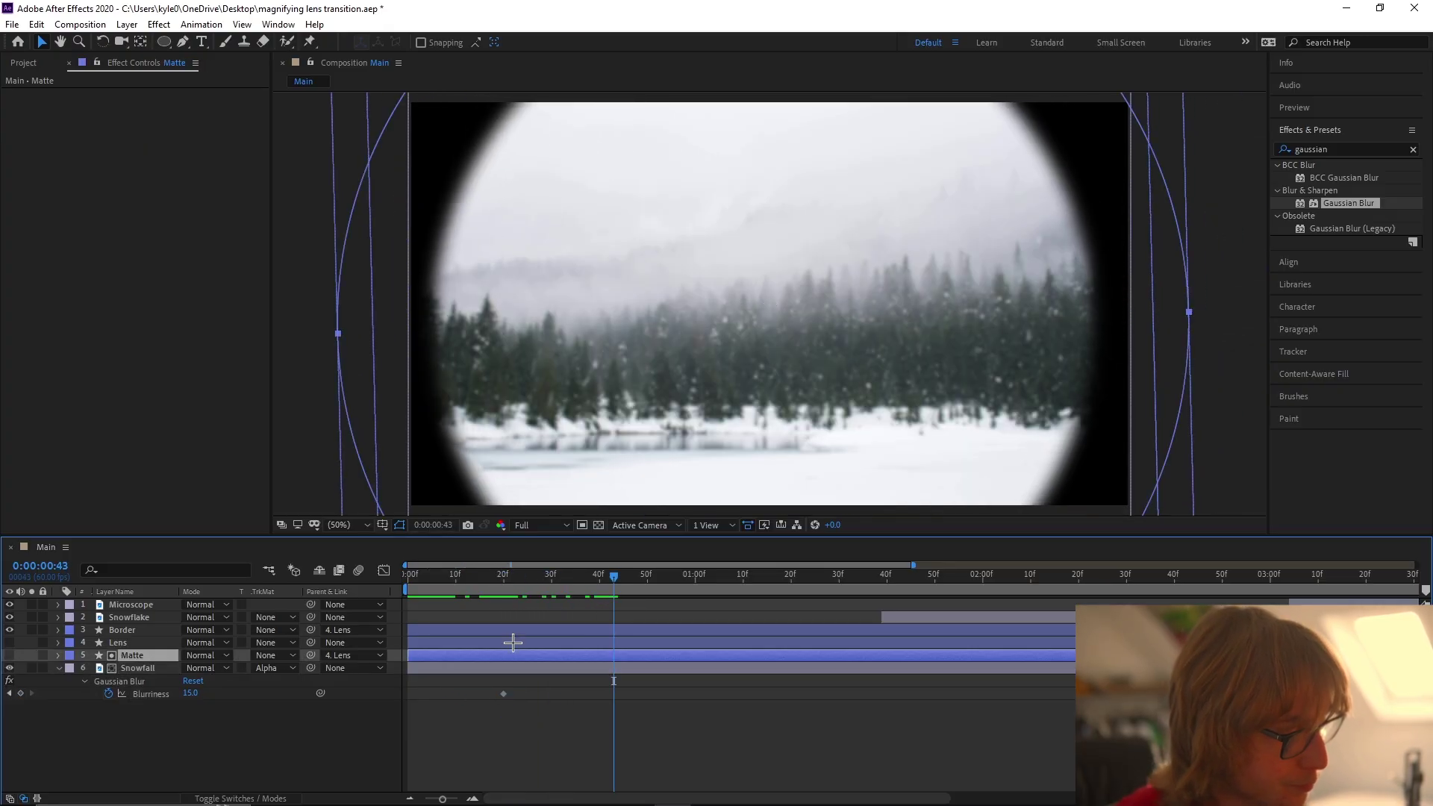
left_click(513, 642)
key("r")
left_click(639, 572)
left_click_drag(638, 573, 699, 599)
left_click(190, 706)
type("0")
key("Return")
Step: Add Snowfall Blurriness keyframes of 5 at 0:00:01:08 and 0 at 0:00:01:29
left_click(735, 574)
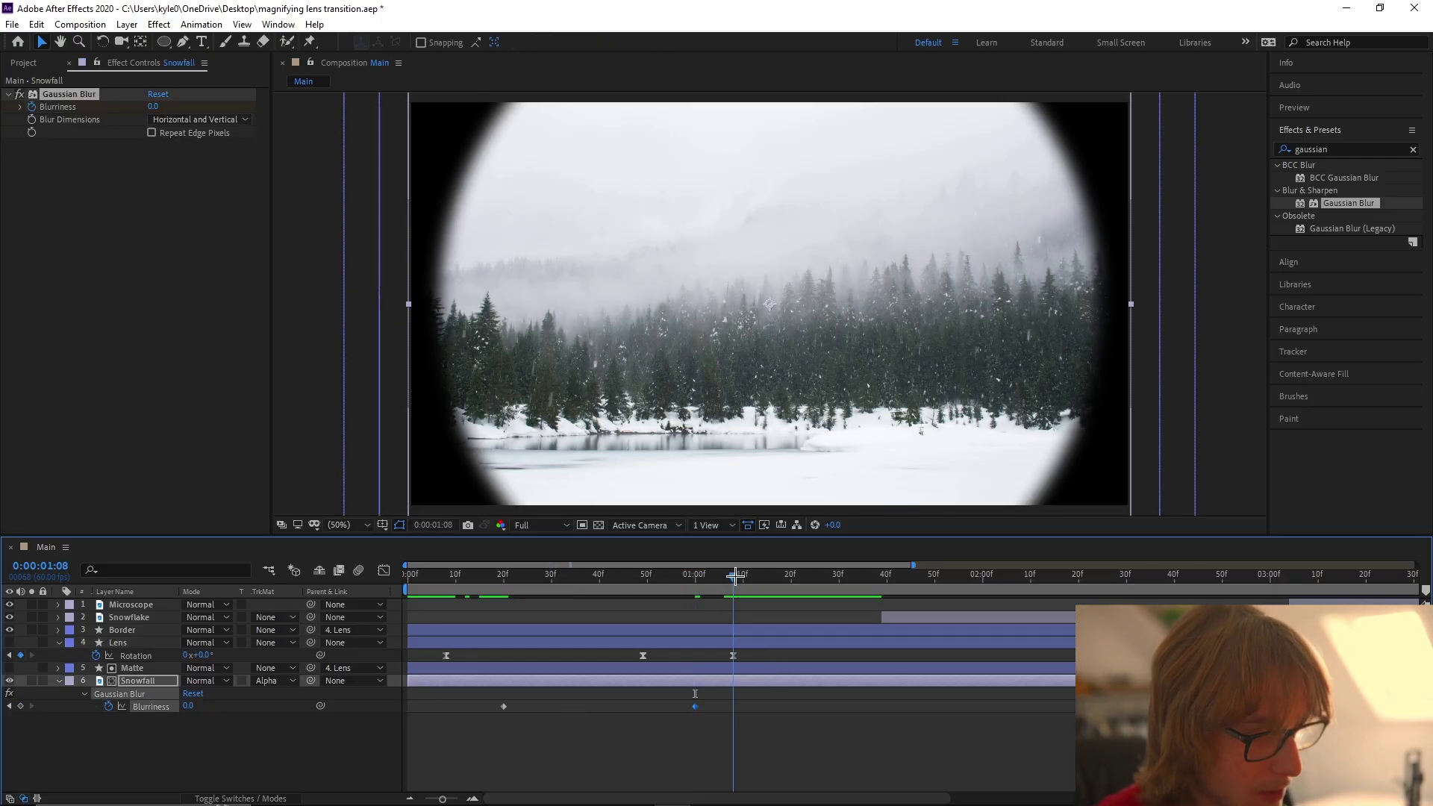
left_click(188, 706)
key("Return")
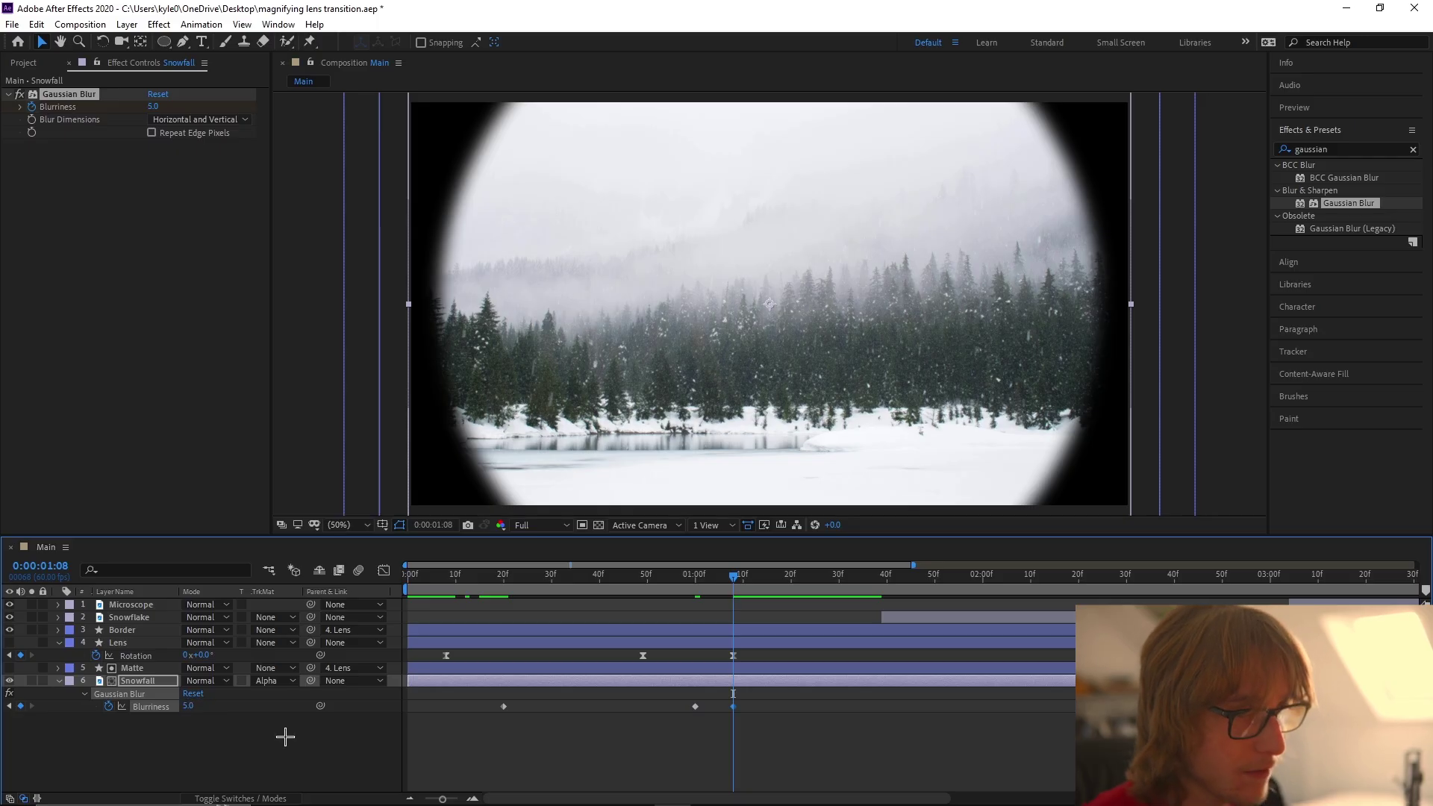
left_click_drag(760, 576, 834, 577)
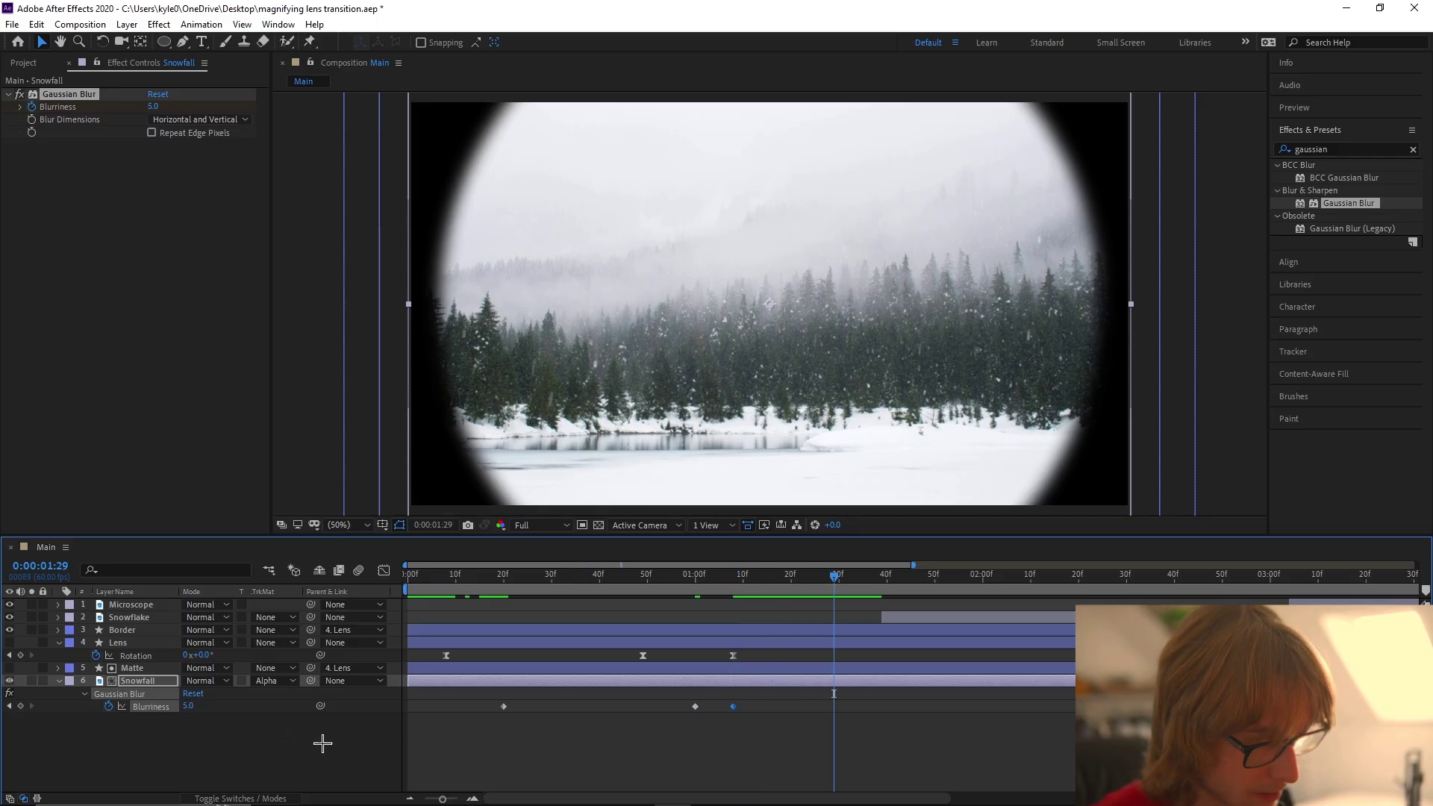
left_click(191, 714)
type("0")
key("Return")
left_click(869, 724)
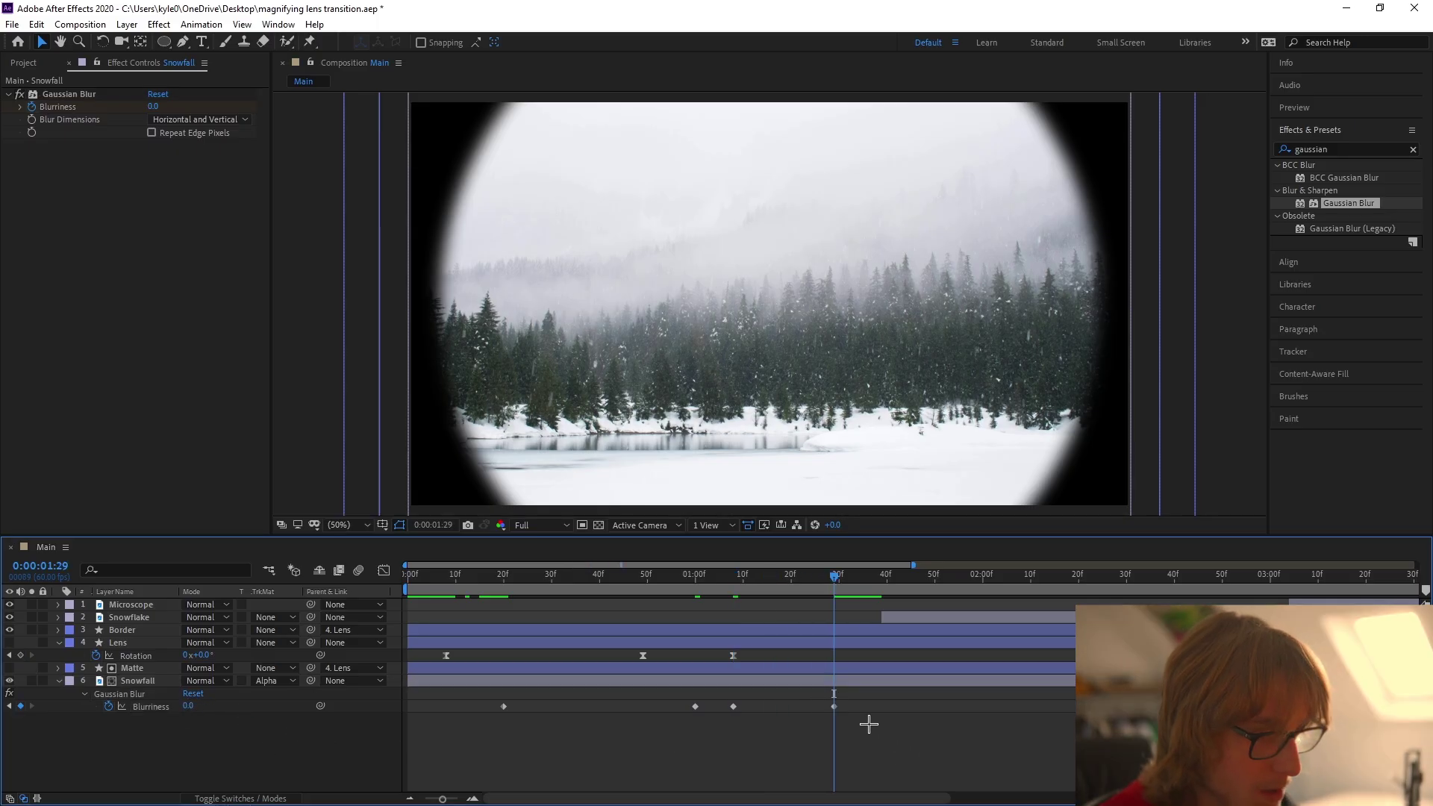
Step: Apply Easy Ease to all Snowfall Blurriness keyframes and reshape the speed graph so the first blur change peaks early
left_click(161, 707)
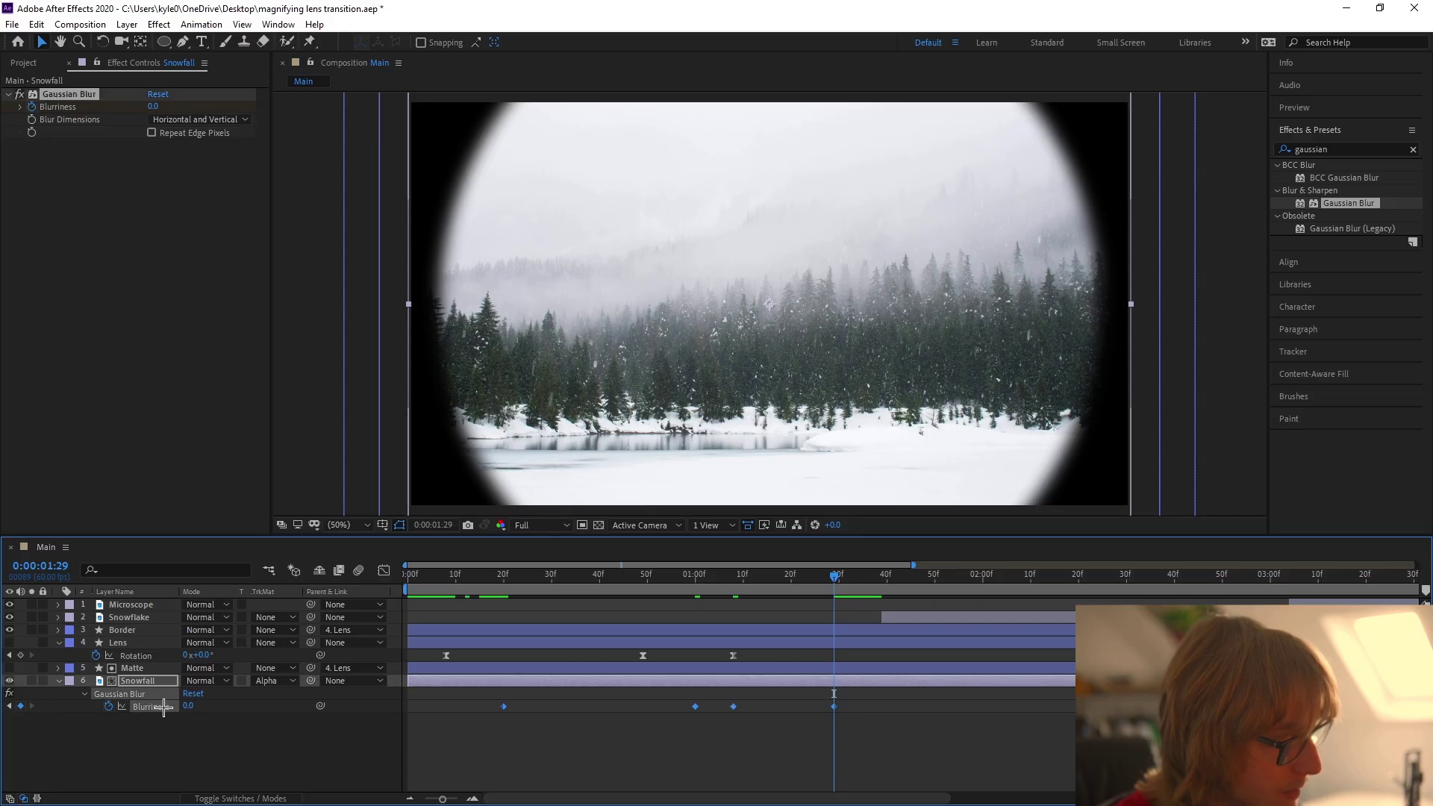
right_click(163, 707)
mouse_move(246, 680)
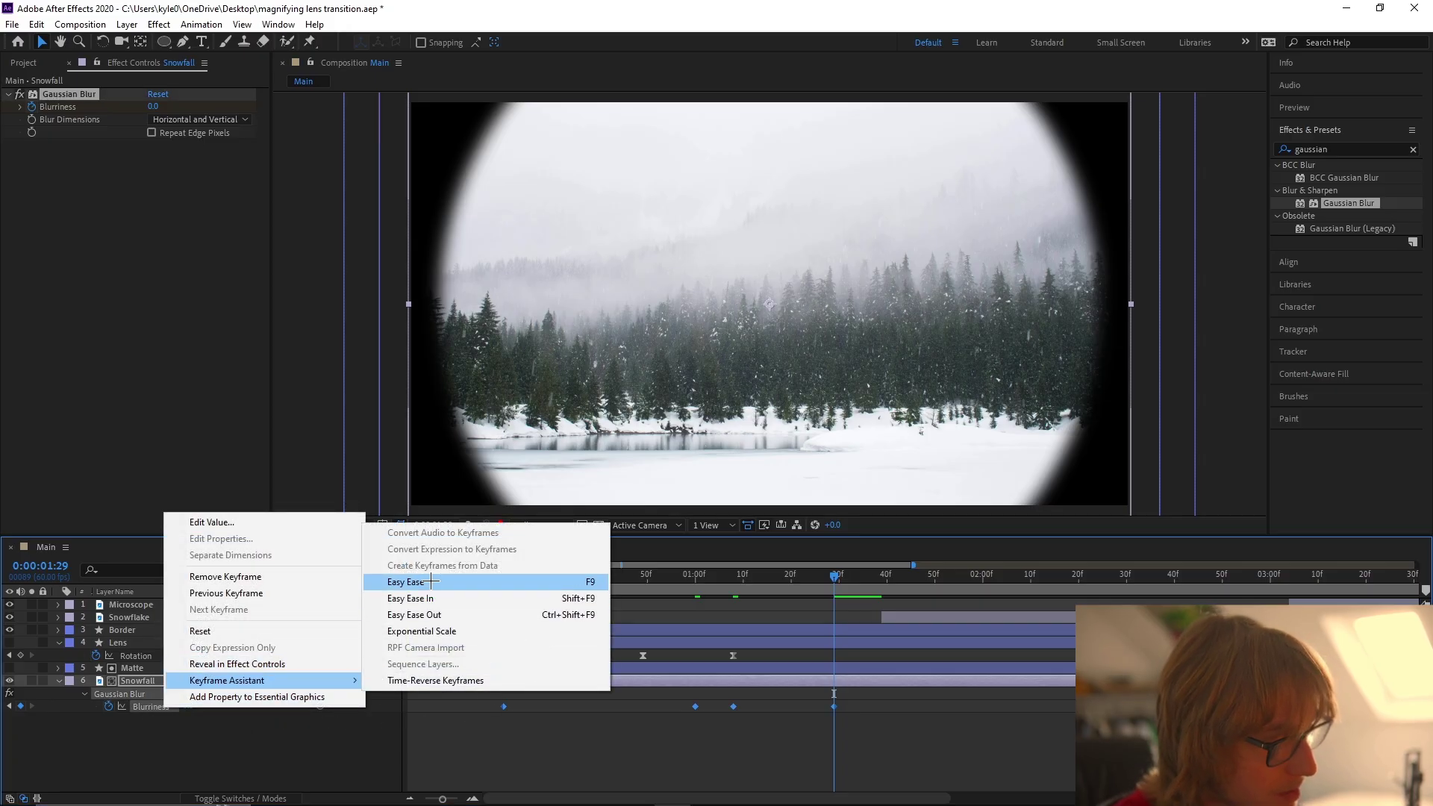
left_click(431, 582)
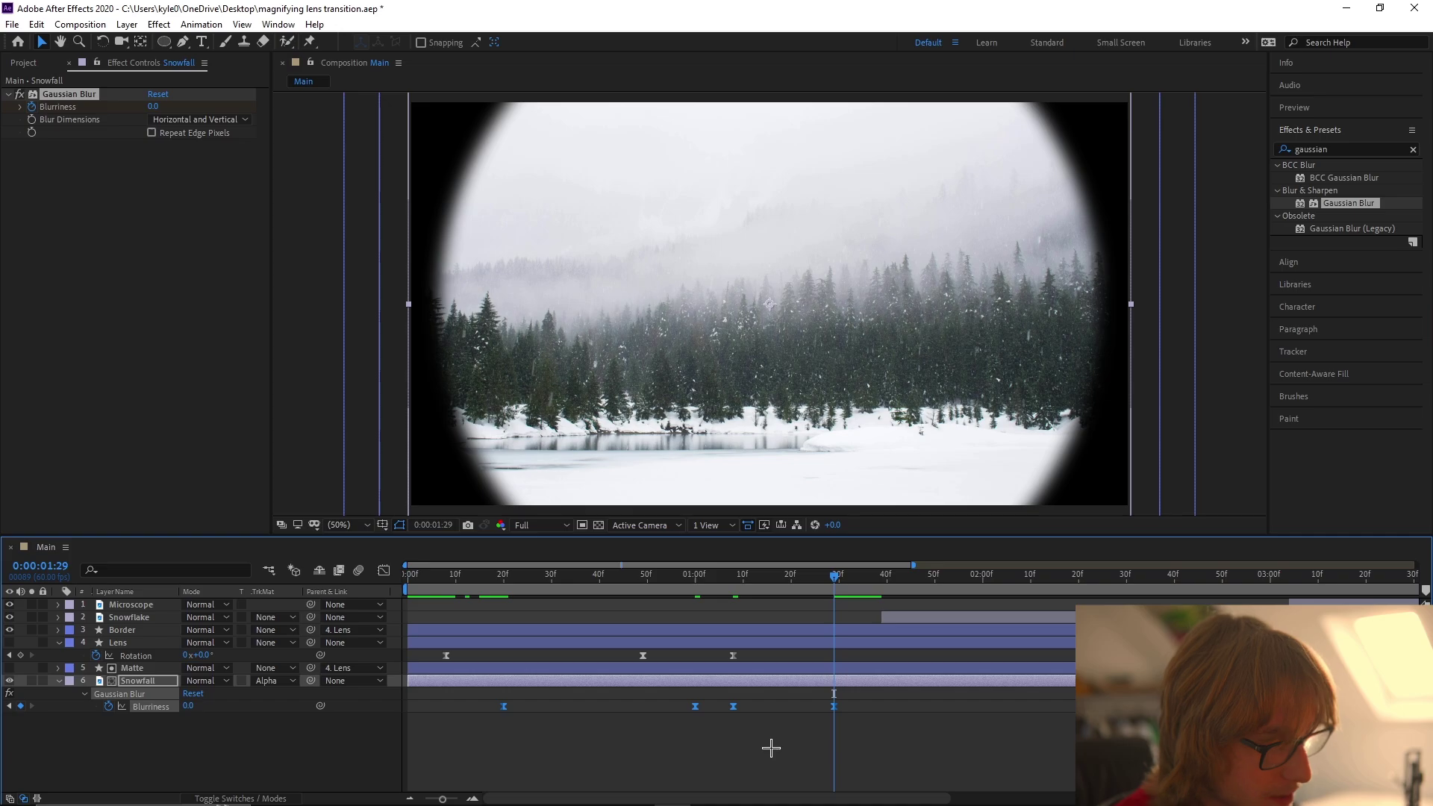
left_click(383, 570)
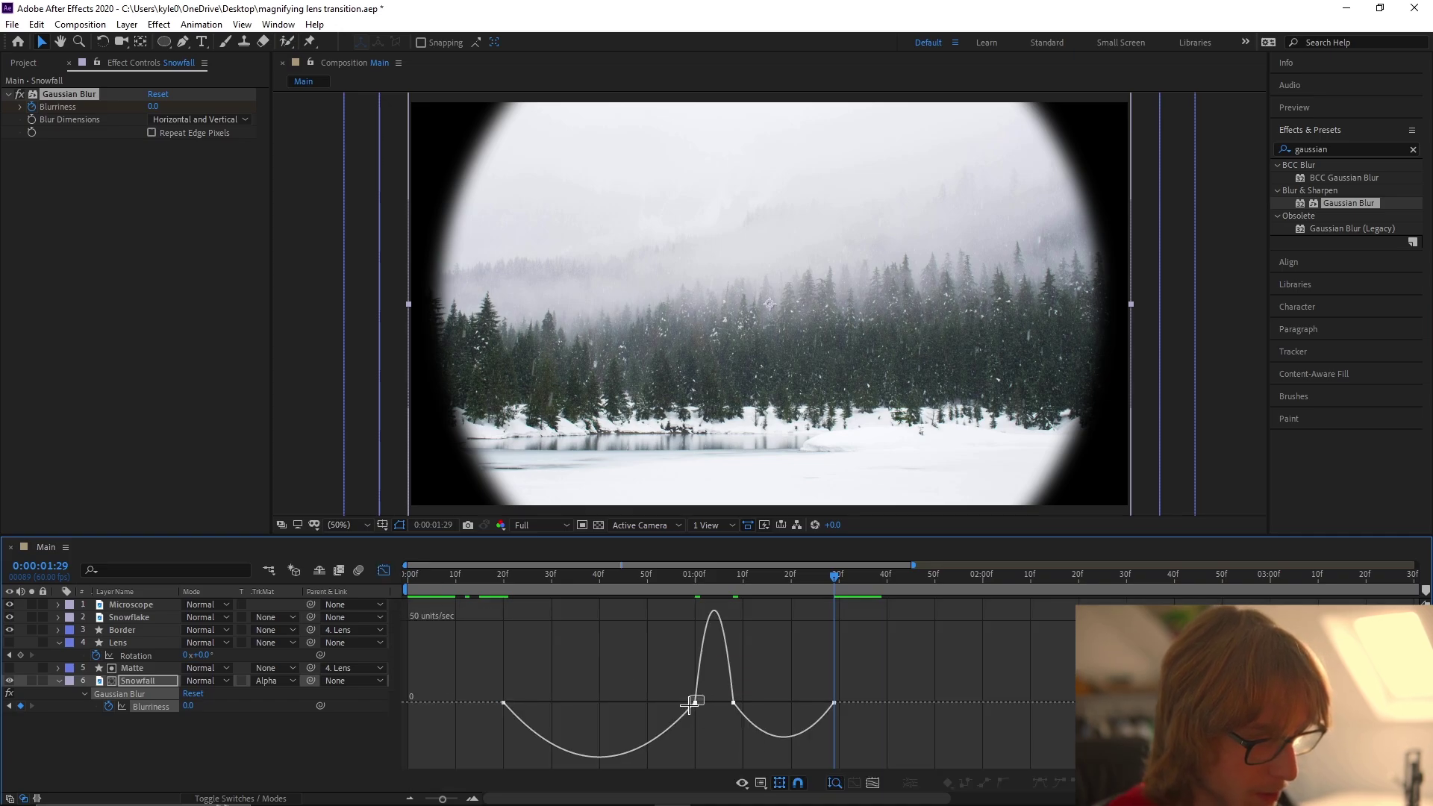
left_click_drag(685, 703, 599, 702)
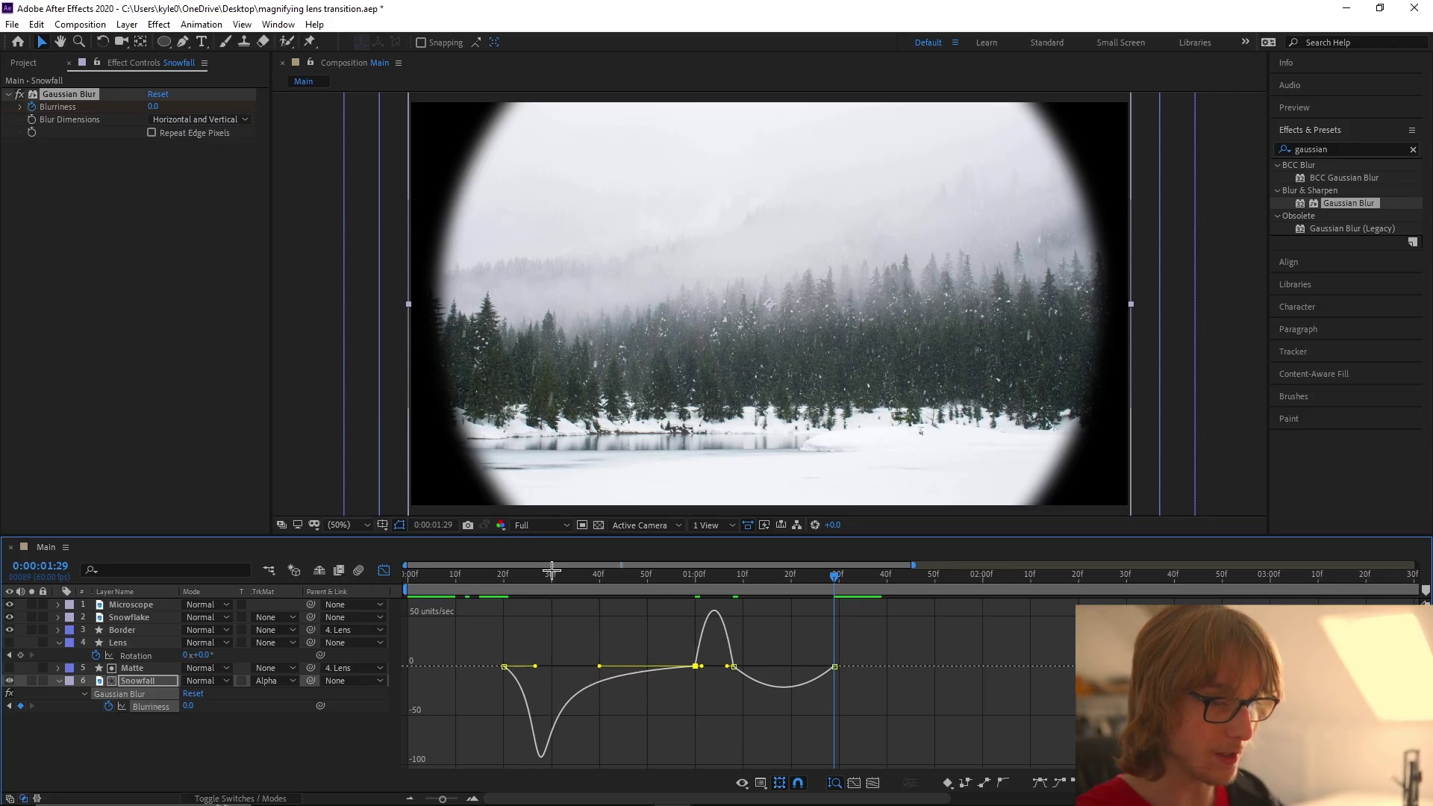
Step: Play back the blur animation and switch from the speed graph back to the keyframe view
left_click(483, 574)
key("space")
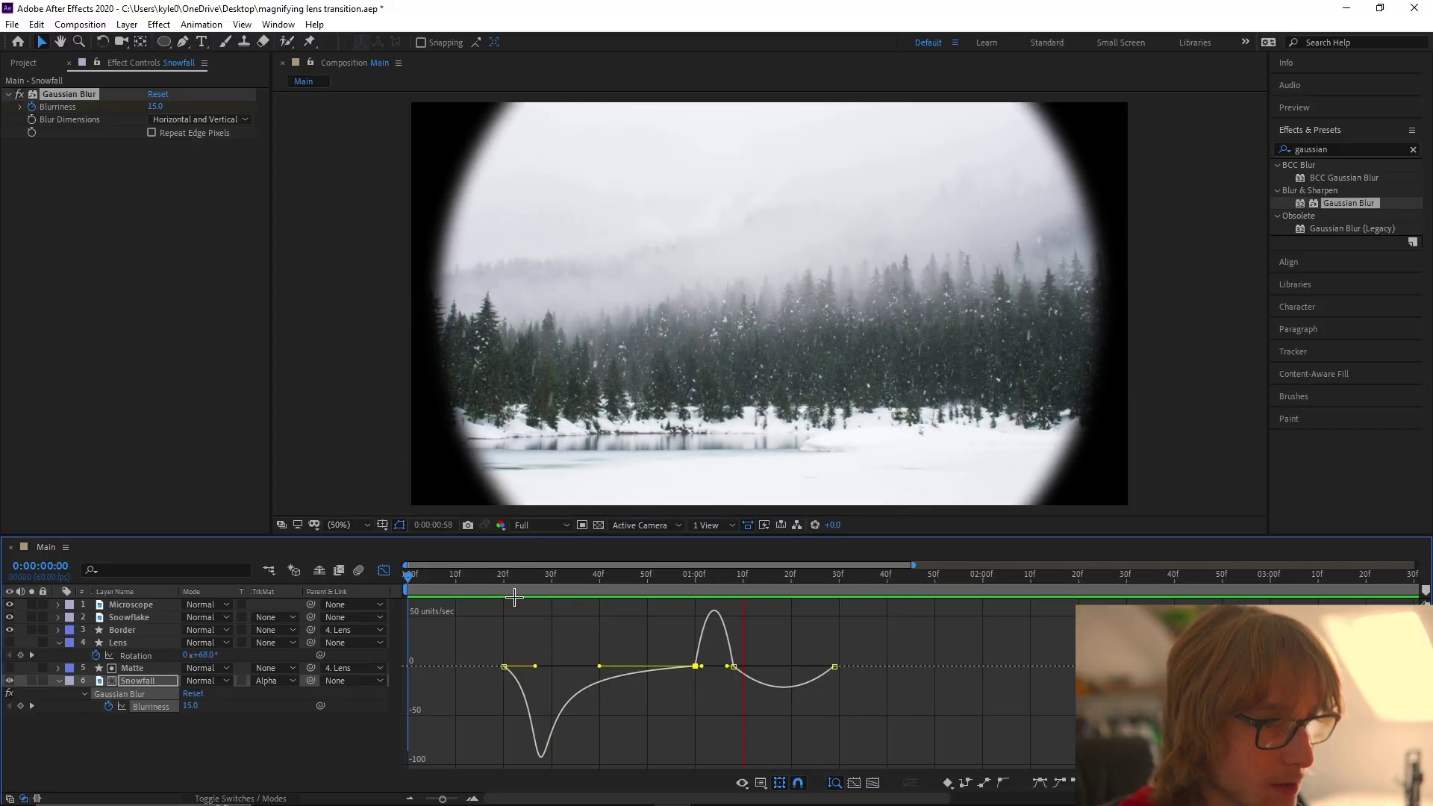
key("shift+F3")
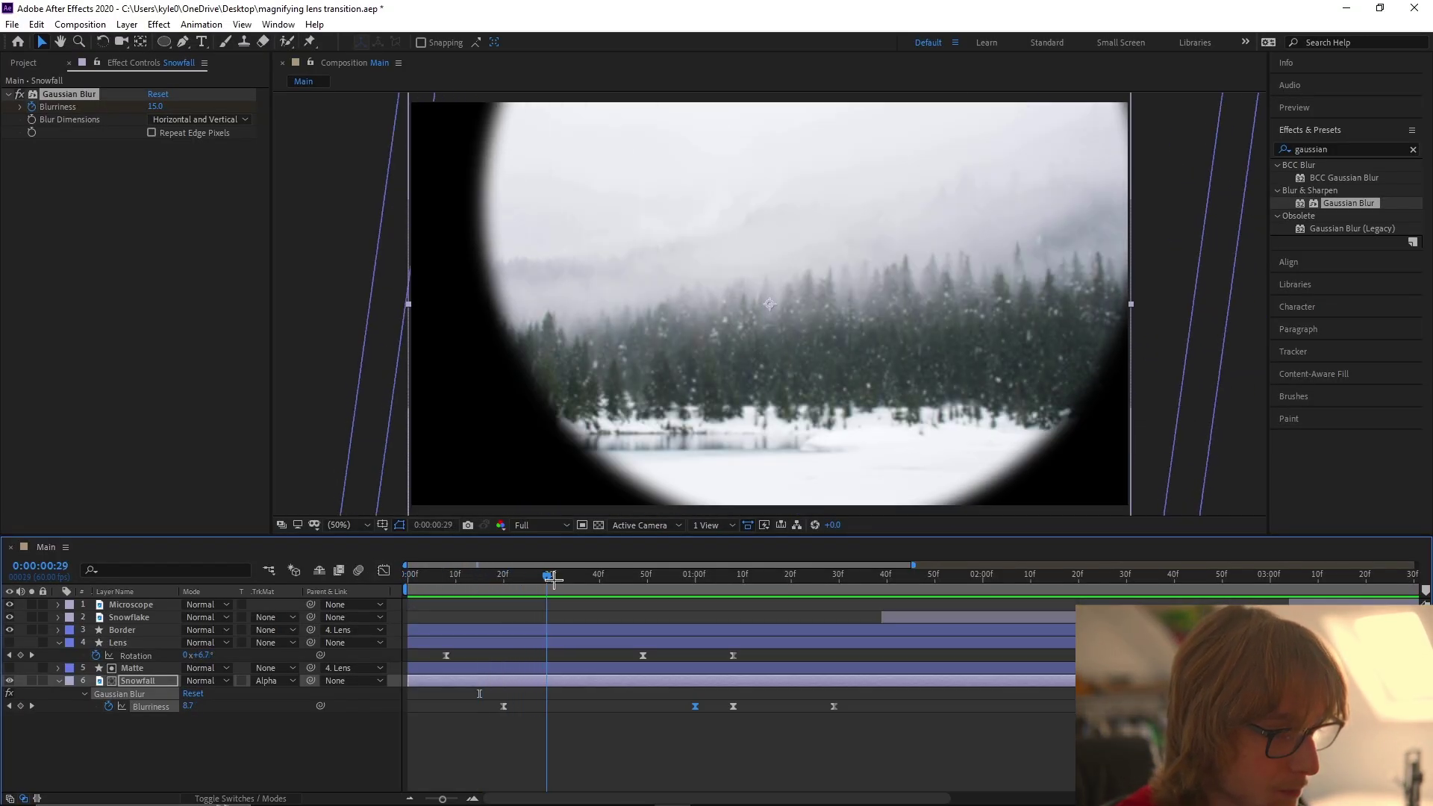
Step: Compress the timing of the Snowfall Blurriness keyframes so the last one falls at 0:00:01:15, and preview the result
left_click_drag(474, 702, 766, 725)
left_click_drag(576, 584, 822, 591)
key("space")
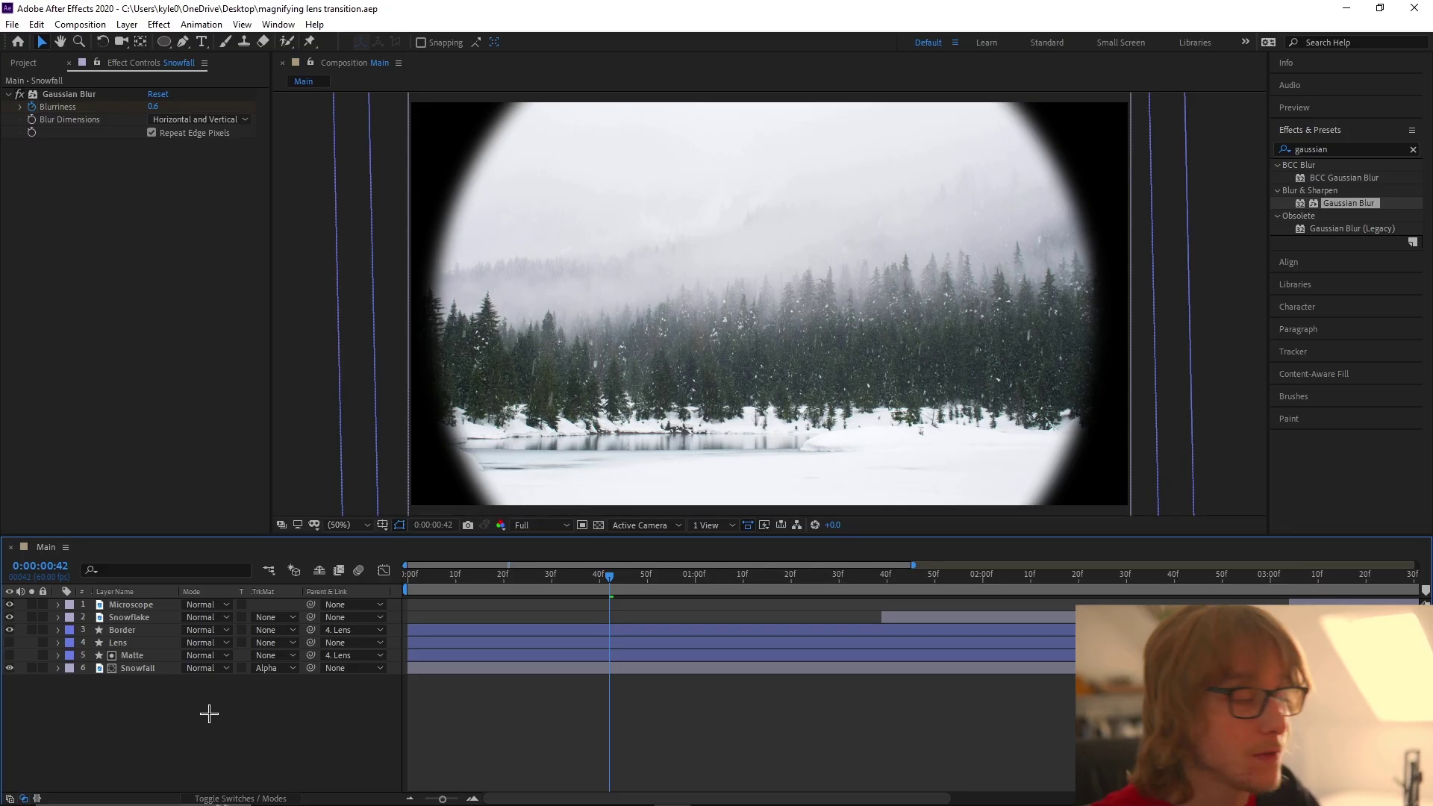
Step: Add a Scale keyframe of 88% on the Snowfall layer and align it with the first Lens Rotation keyframe at 0:00:00:08
left_click(132, 671)
key("s")
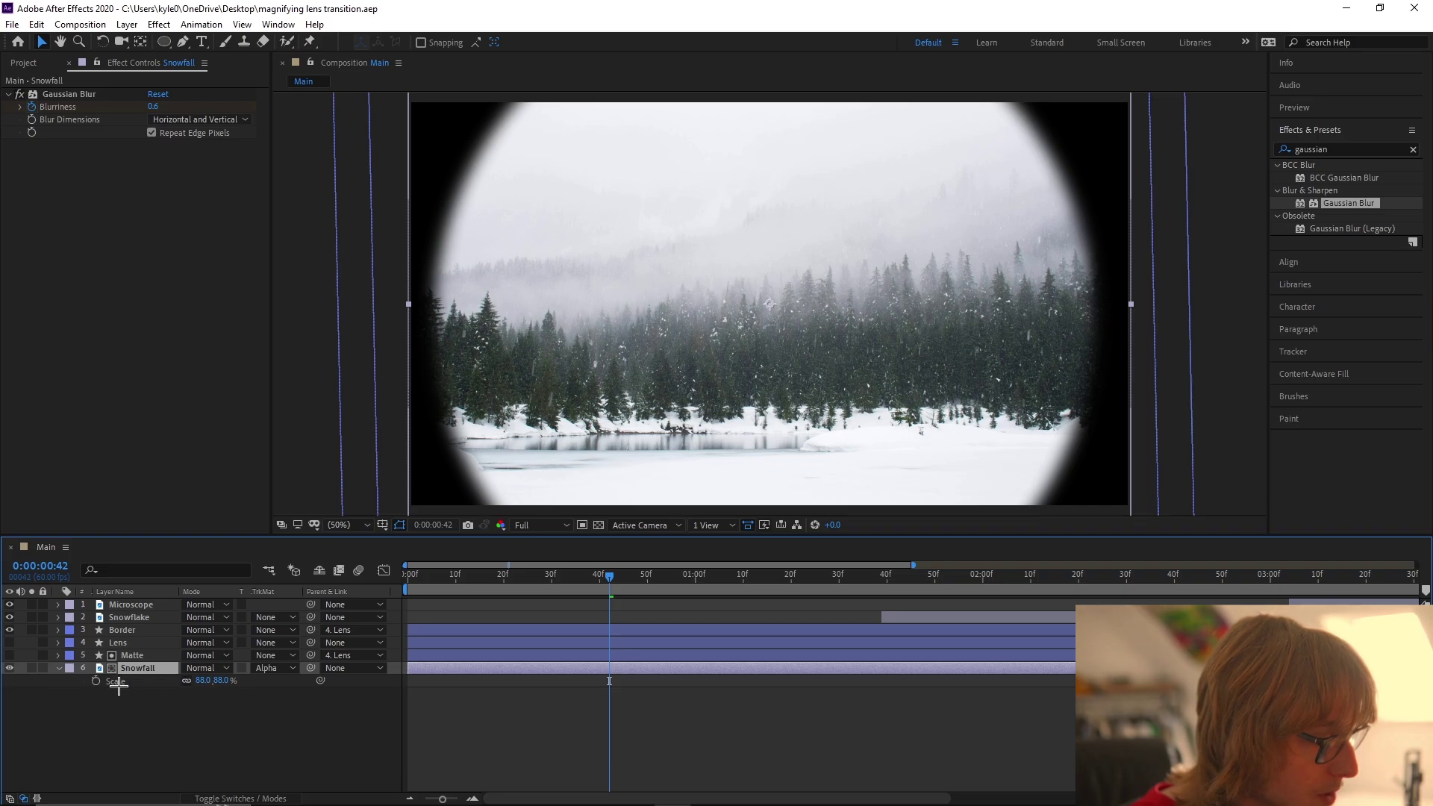
left_click(97, 681)
key("u")
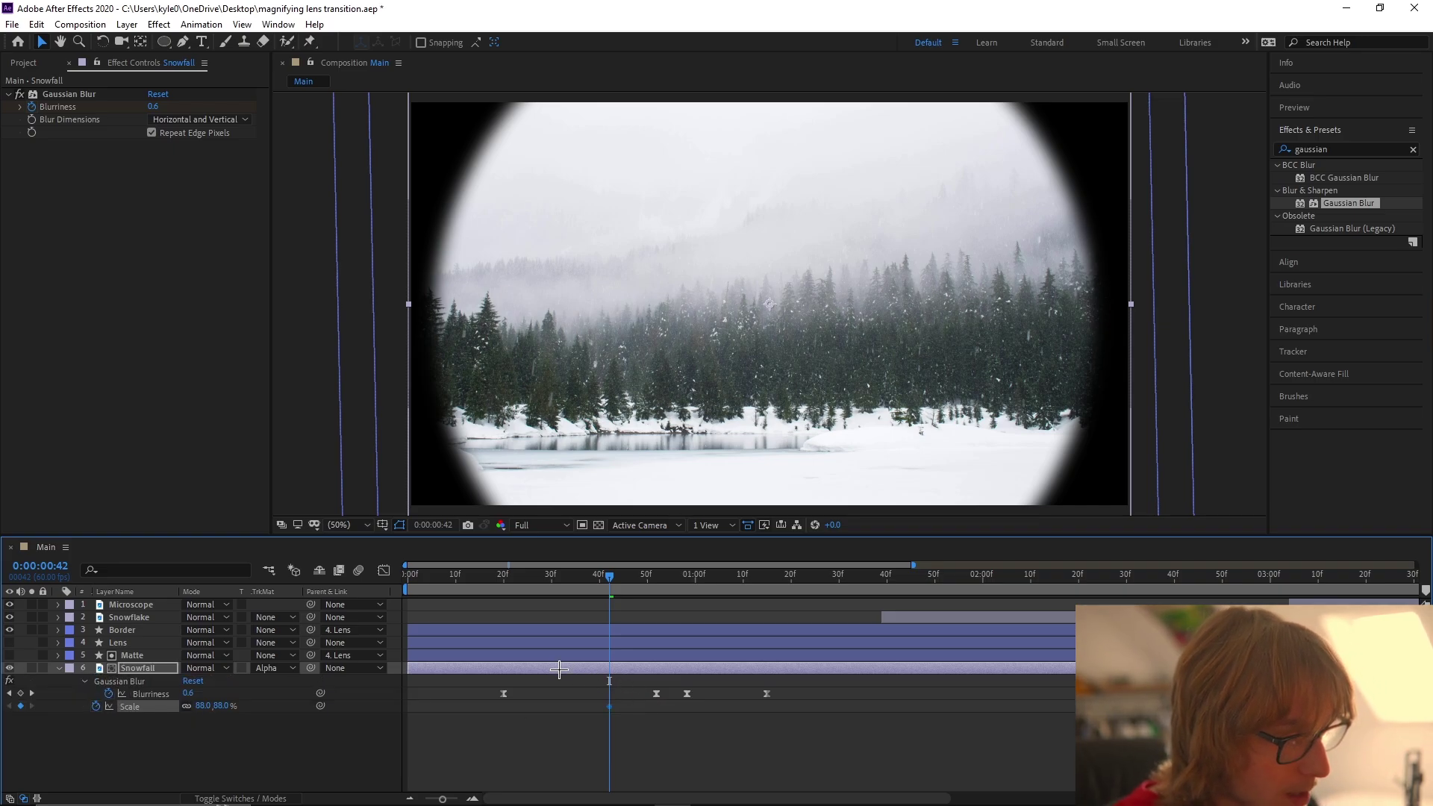
left_click_drag(504, 585, 446, 586)
left_click(143, 643)
key("r")
left_click_drag(609, 719, 447, 735)
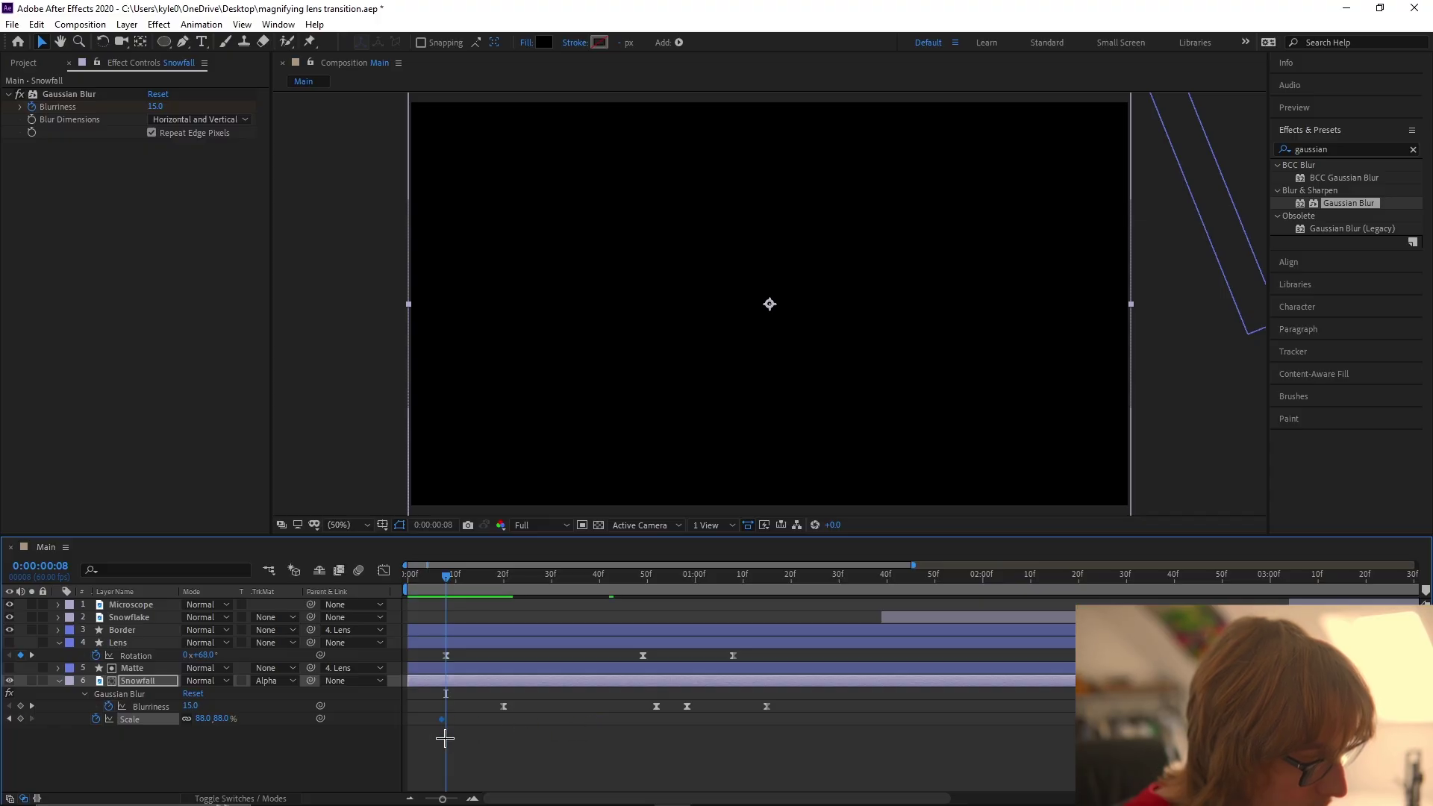
Step: At 0:00:01:38, just before the Snowflake layer starts, set the Snowfall layer's Scale to 93%
left_click_drag(448, 594, 881, 594)
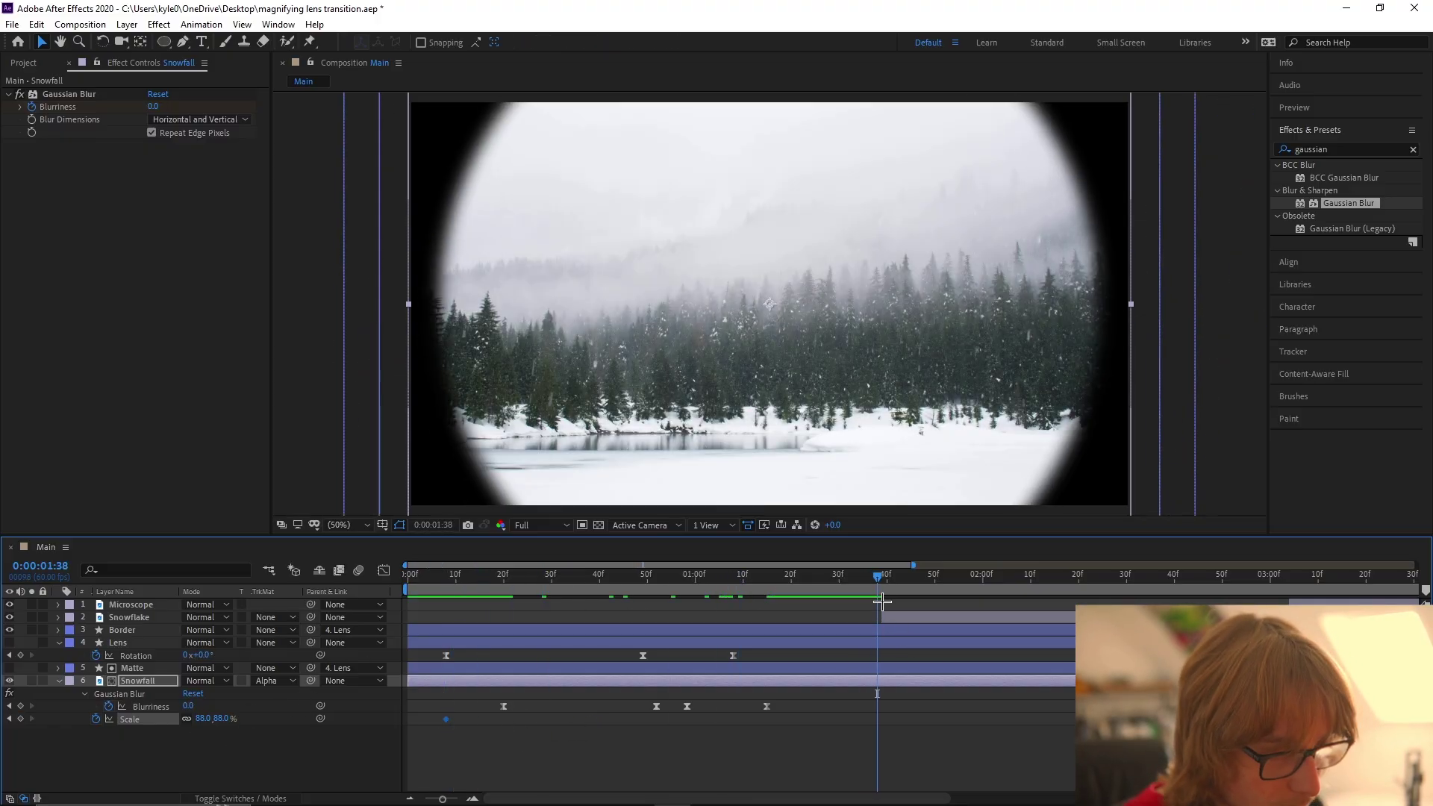
left_click(203, 719)
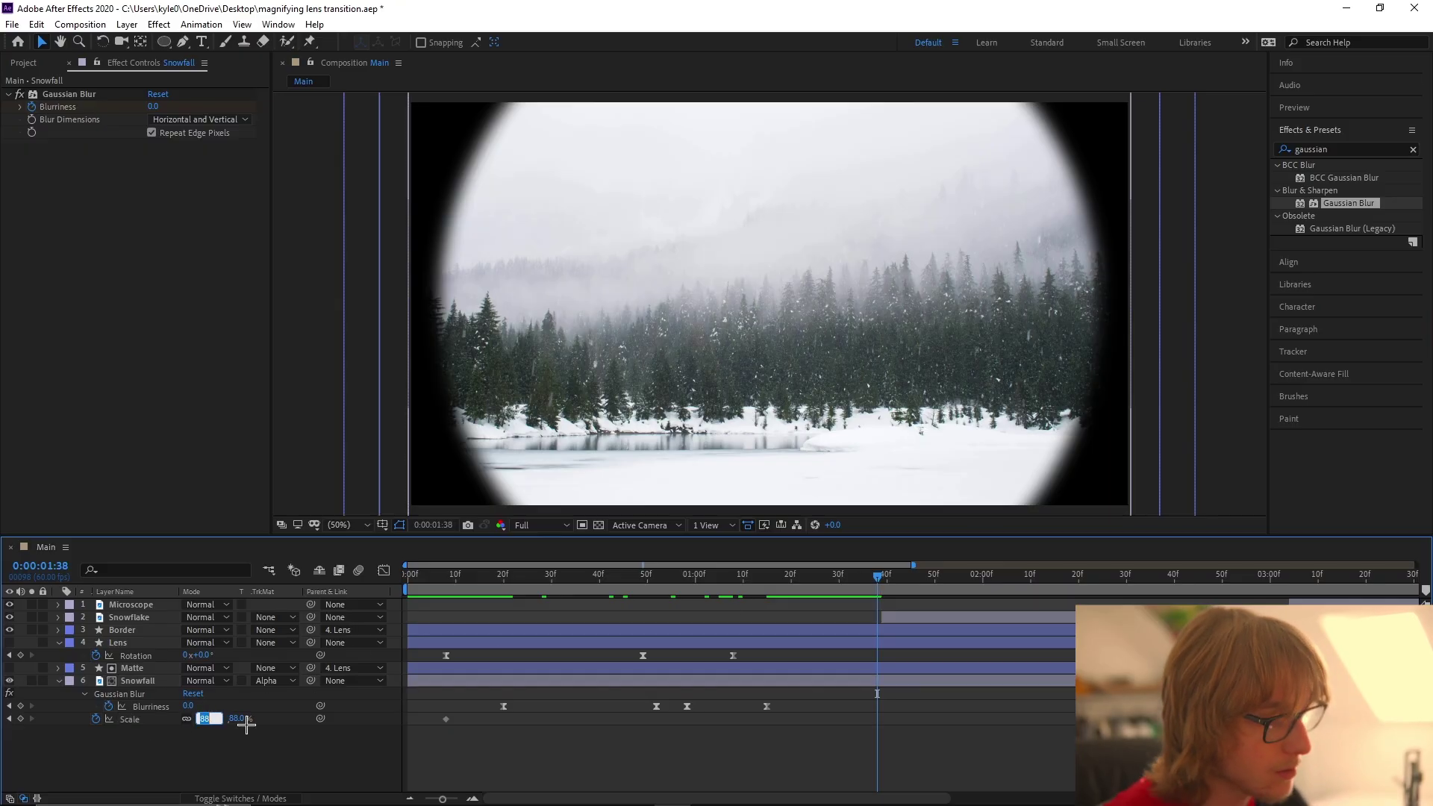
type("93")
key("Return")
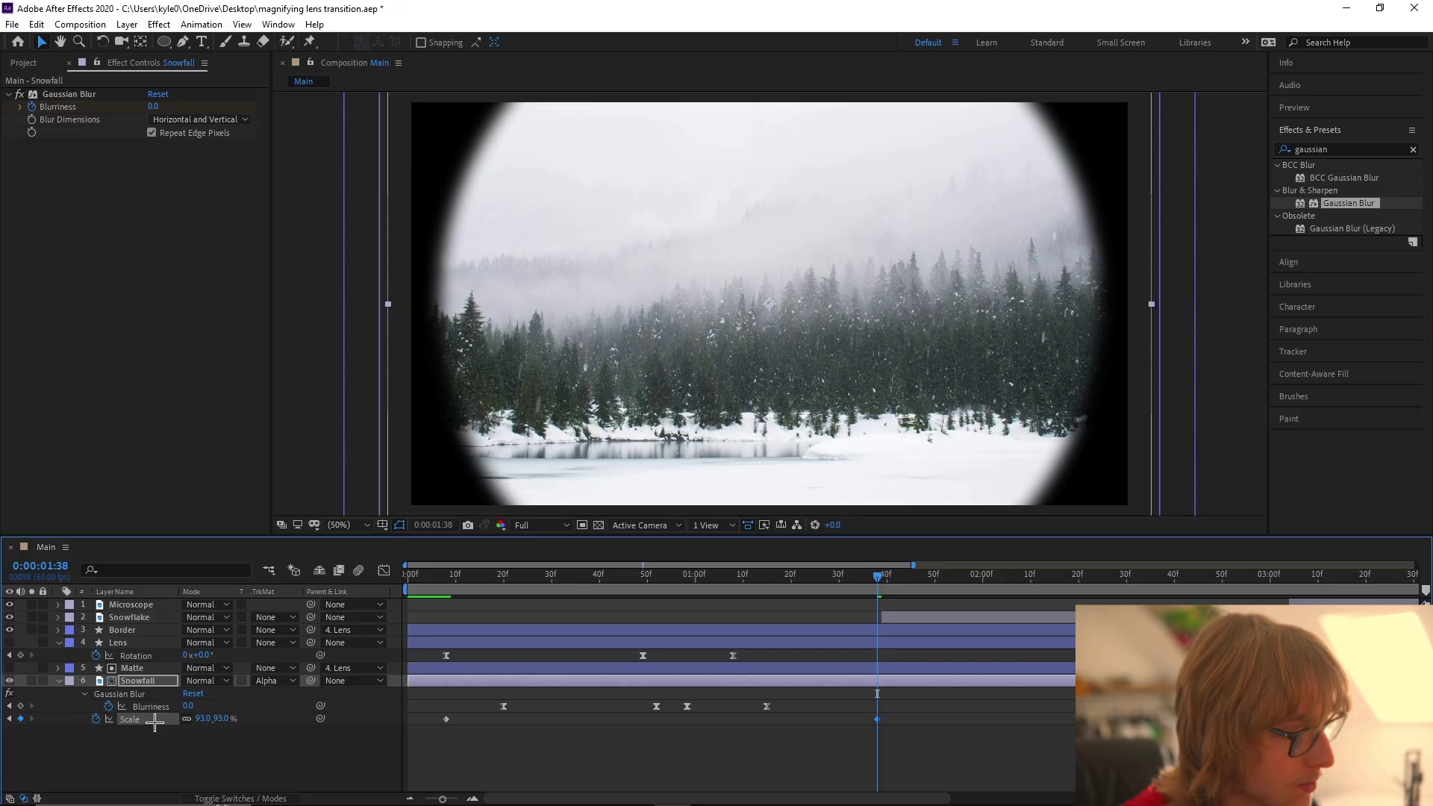
Step: Apply Easy Ease to the Snowfall Scale keyframes and reshape their speed graph for a fast start and long slow finish
right_click(154, 723)
mouse_move(265, 694)
left_click(416, 595)
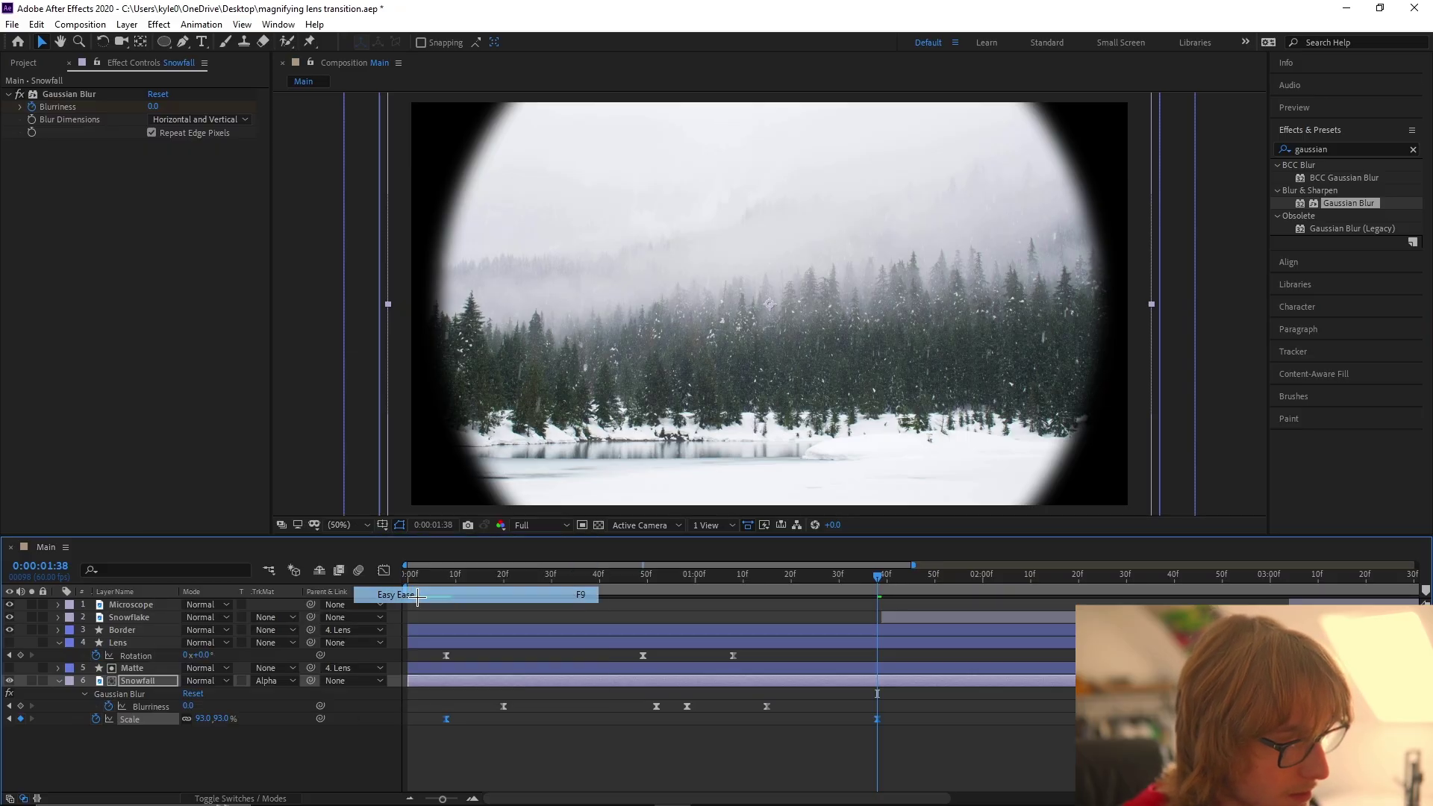
left_click(383, 571)
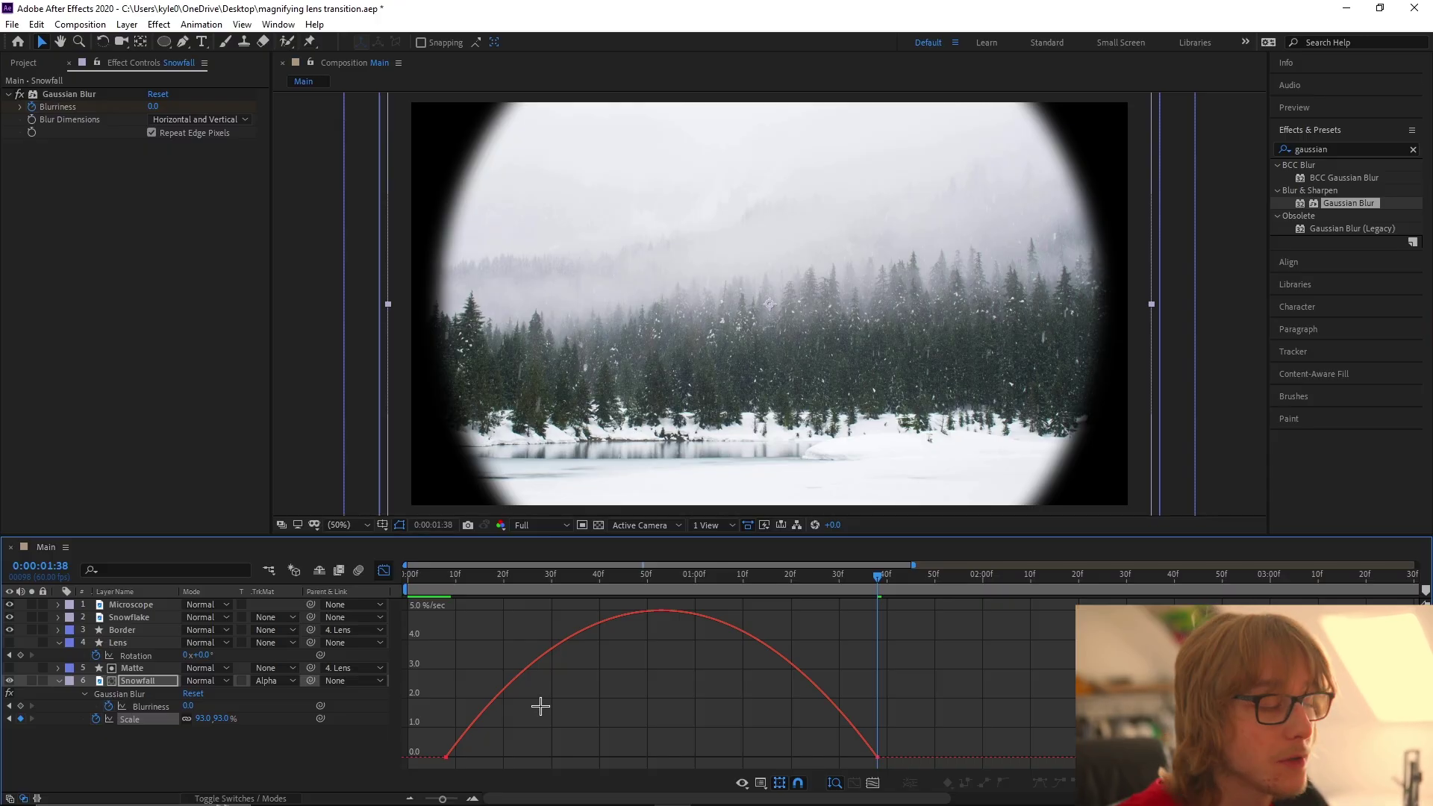
mouse_move(424, 733)
left_mouse_down()
mouse_move(507, 782)
mouse_move(407, 742)
left_mouse_up()
left_click_drag(805, 757, 661, 757)
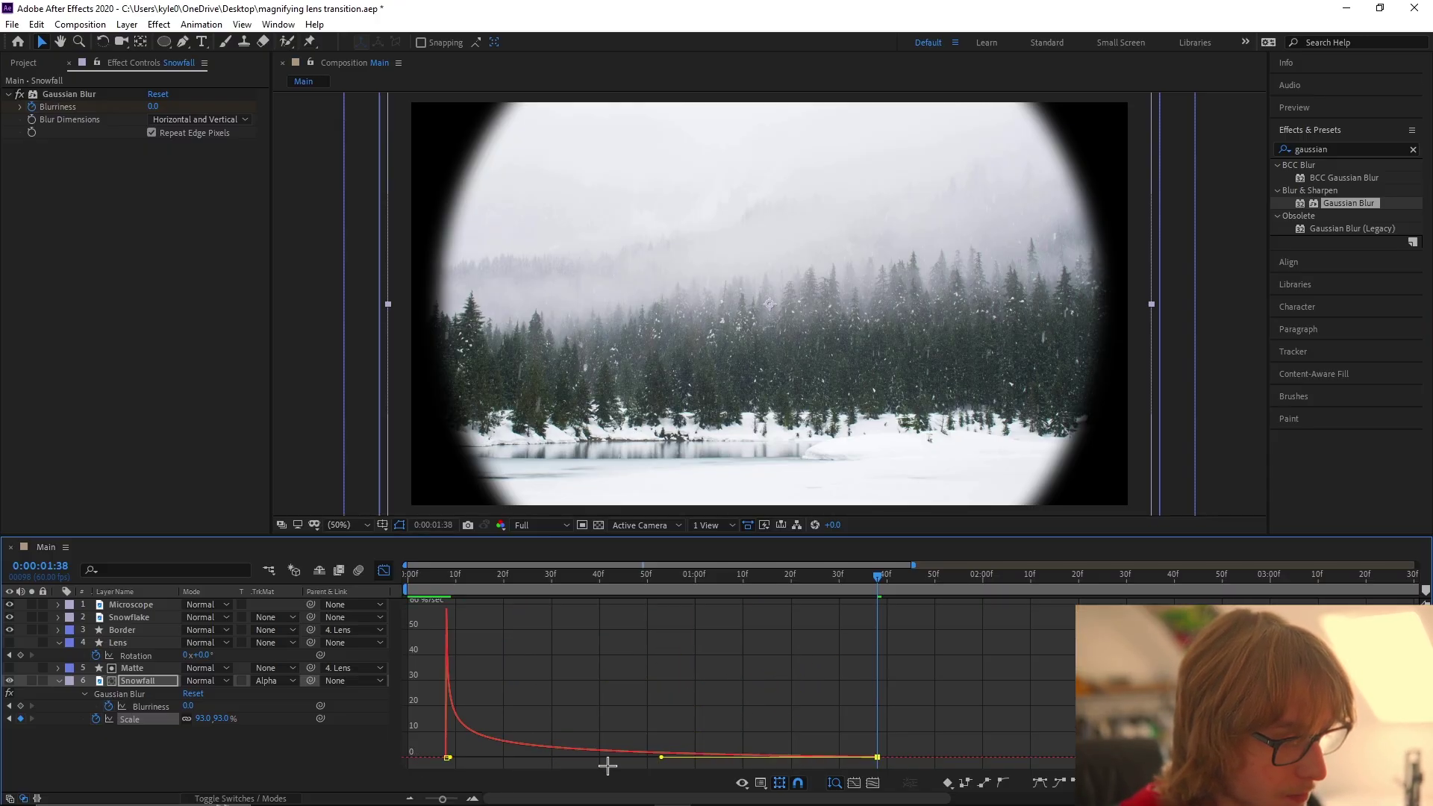
Step: Play back the lens swing with the Snowfall zoom from the start and return to the keyframe view
left_click(411, 575)
key("space")
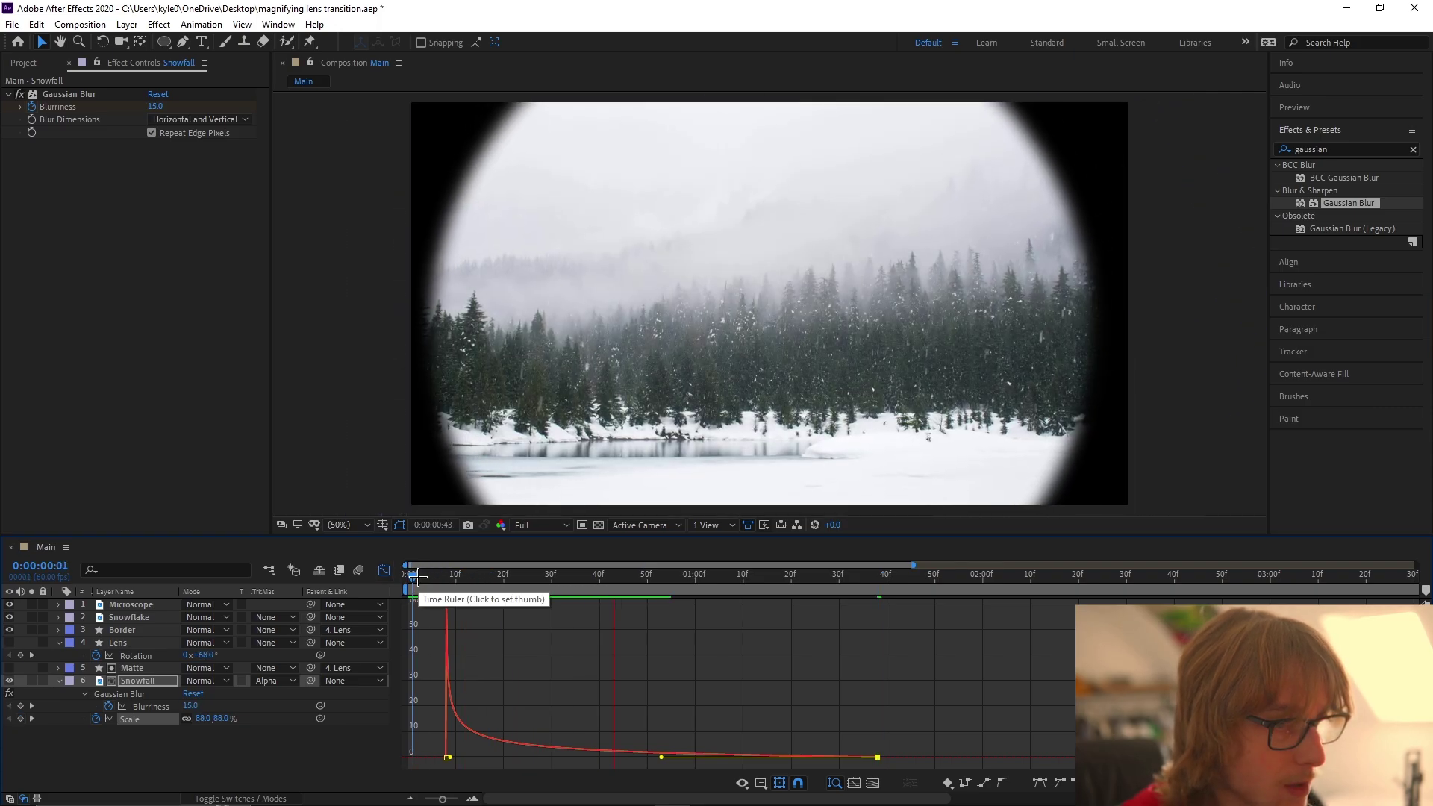
left_click(408, 577)
left_click(383, 571)
key("space")
Step: Select the Lens Rotation keyframes and move to the last Snowfall Blurriness keyframe at 0:00:01:15
left_click(417, 576)
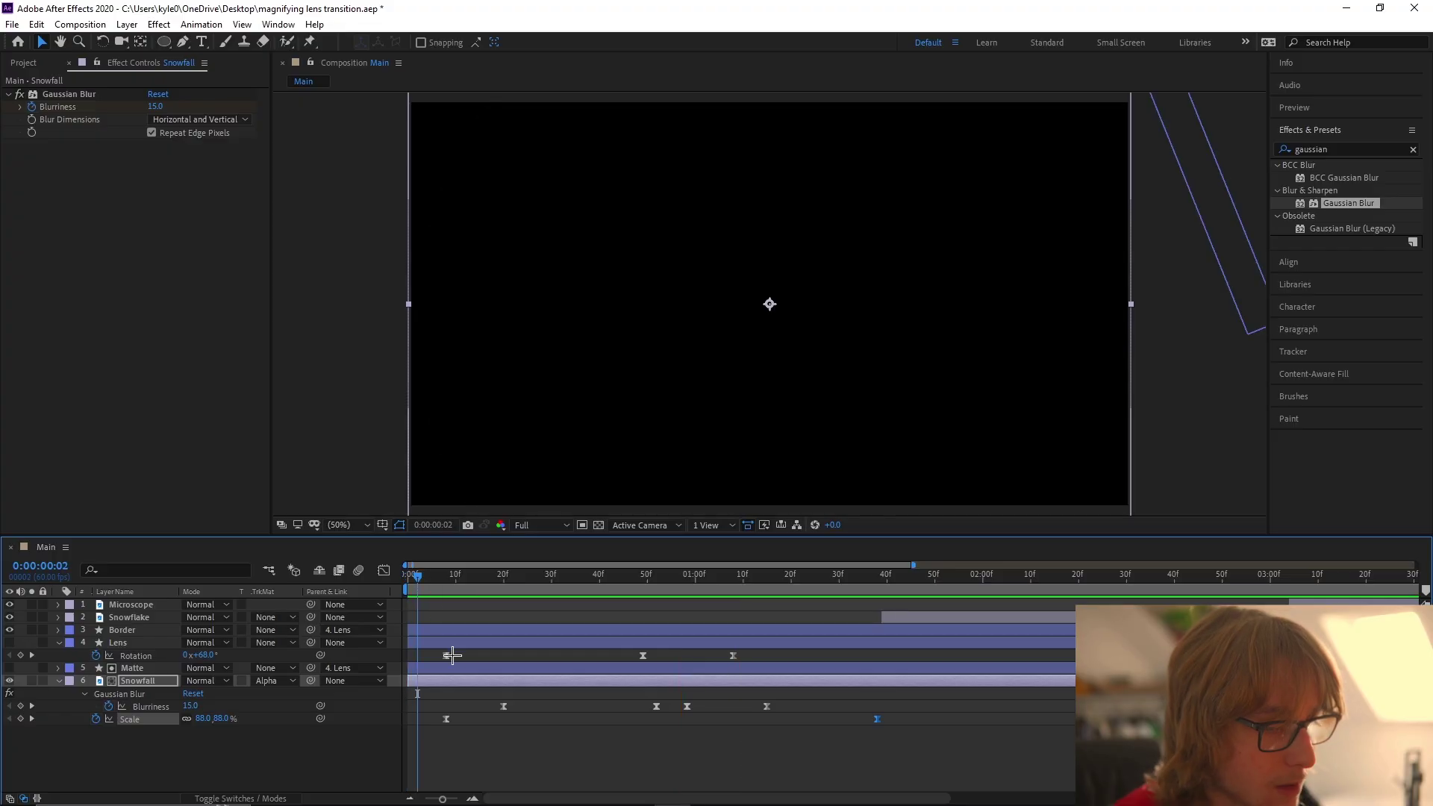
left_click(446, 655)
left_click_drag(544, 576, 766, 612)
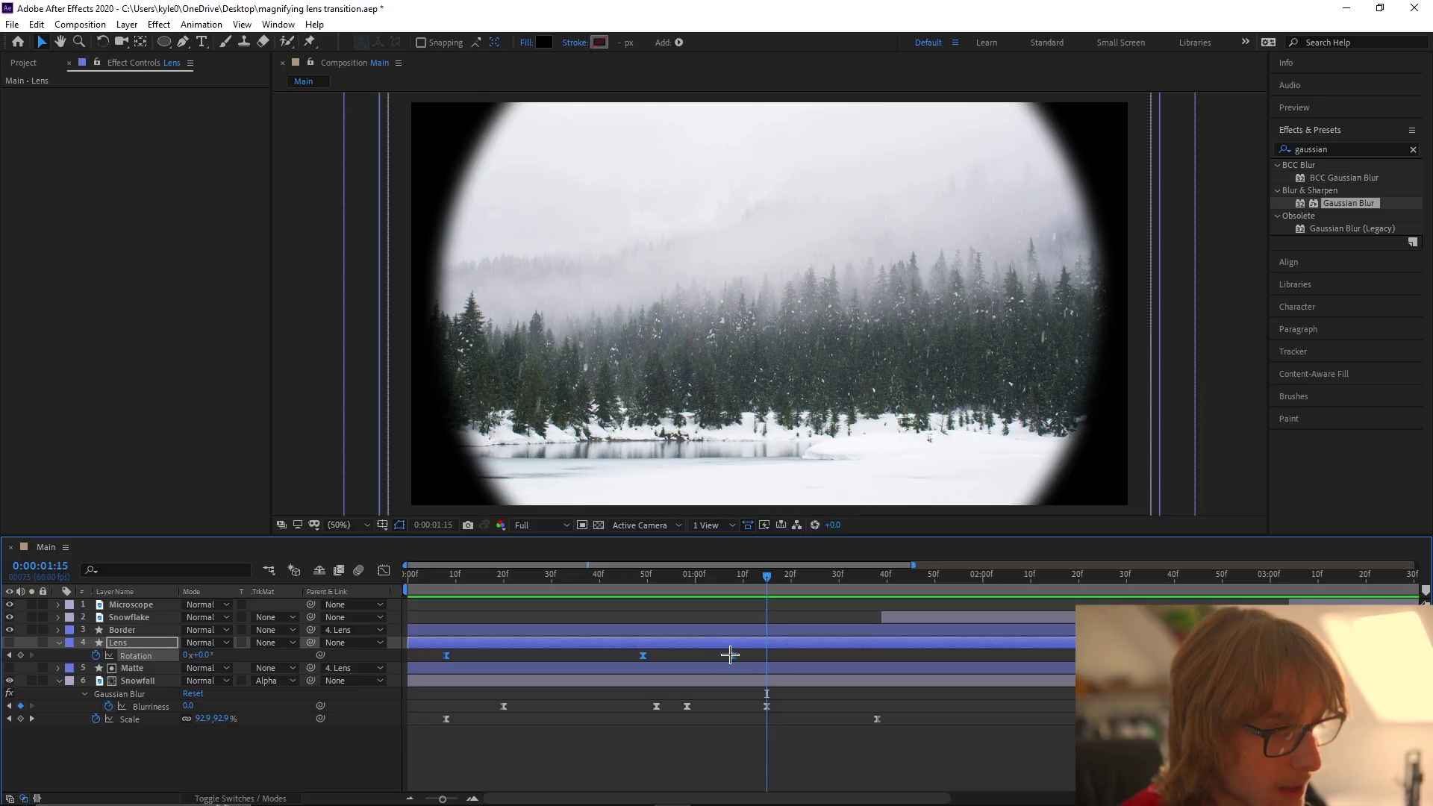
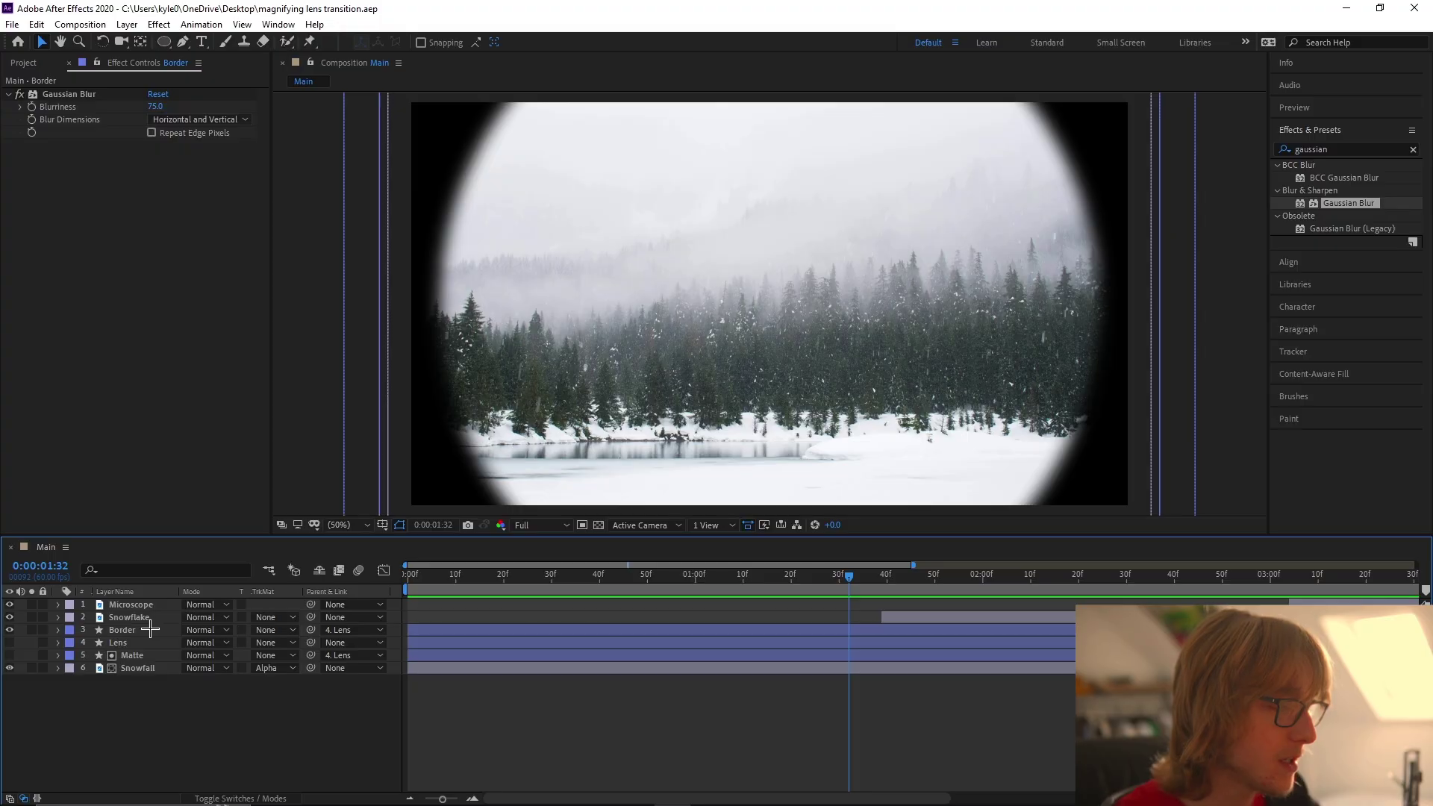
Step: Duplicate the Border, Lens and Matte layers, place the copies above Snowflake and start them at 0:00:01:39
left_click(150, 629)
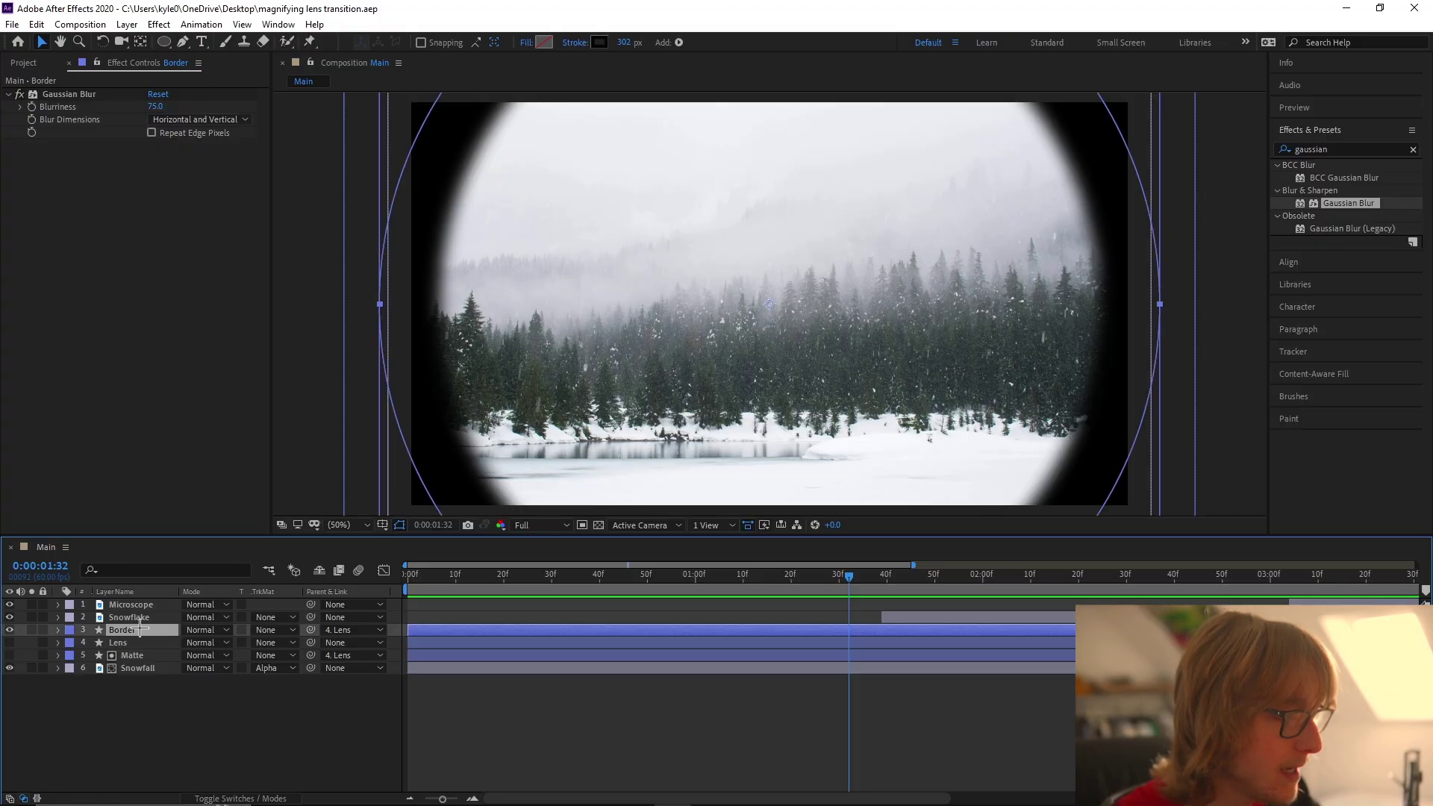
left_click(138, 655, "shift")
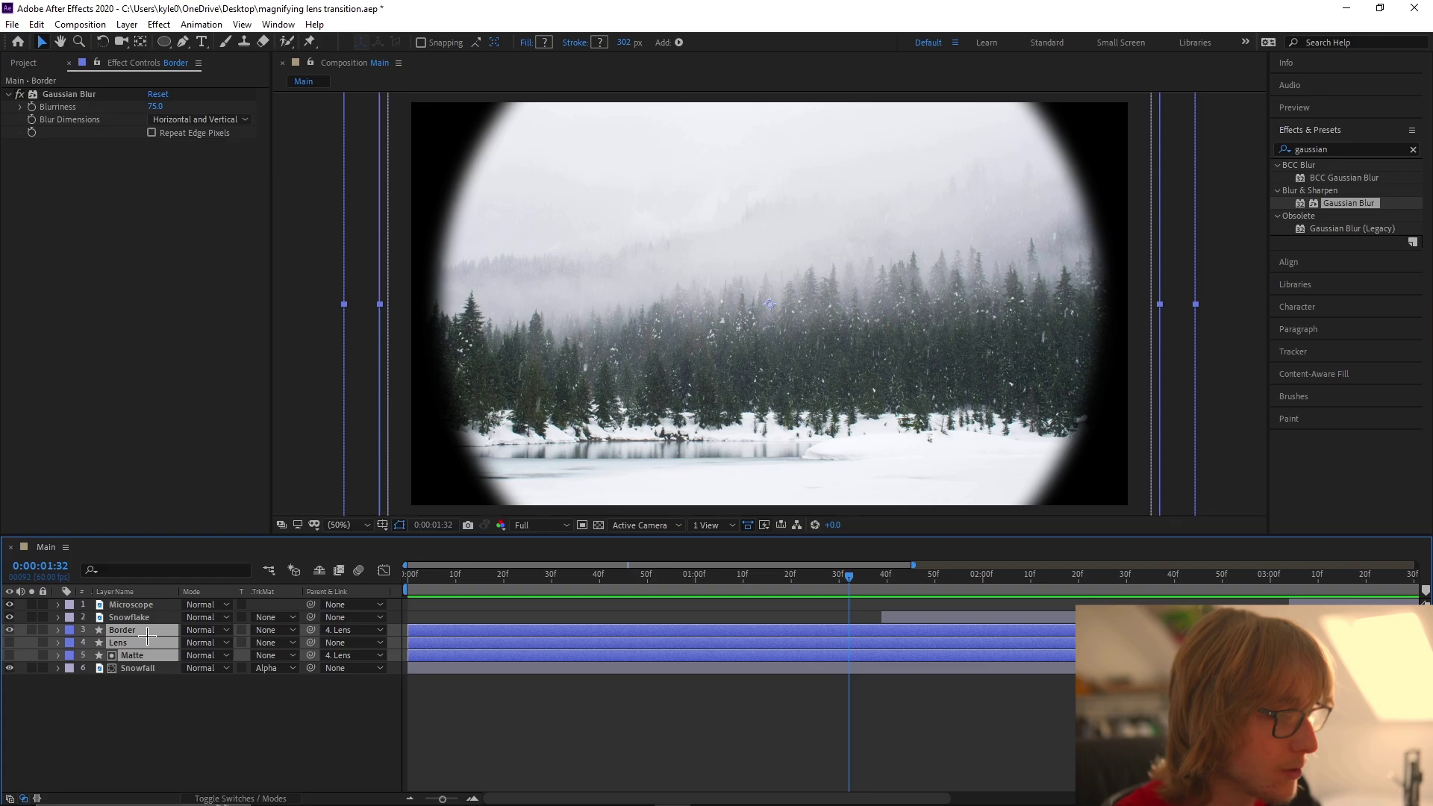
key("ctrl+d")
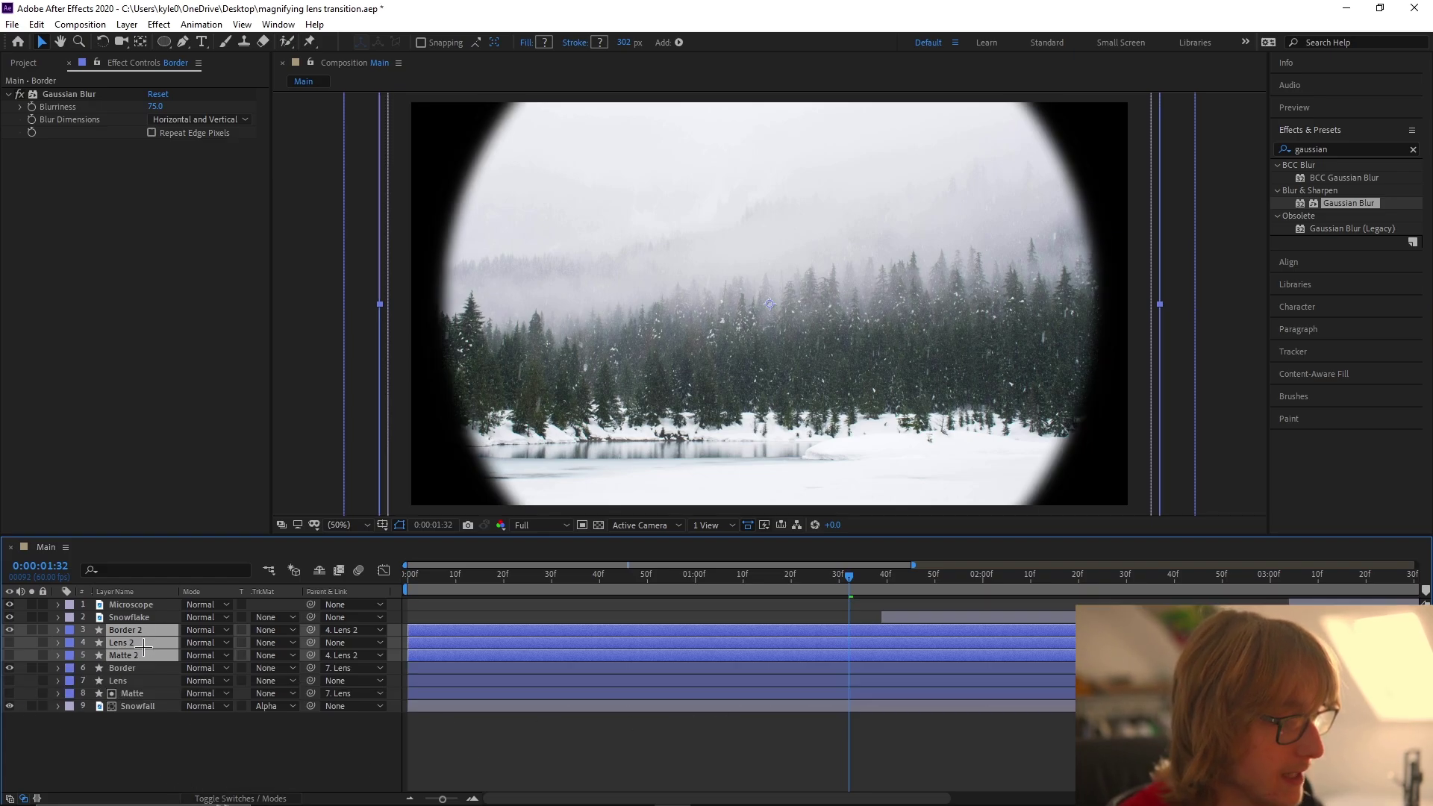
left_click_drag(158, 635, 168, 614)
left_click(881, 593)
left_click_drag(520, 629, 994, 627)
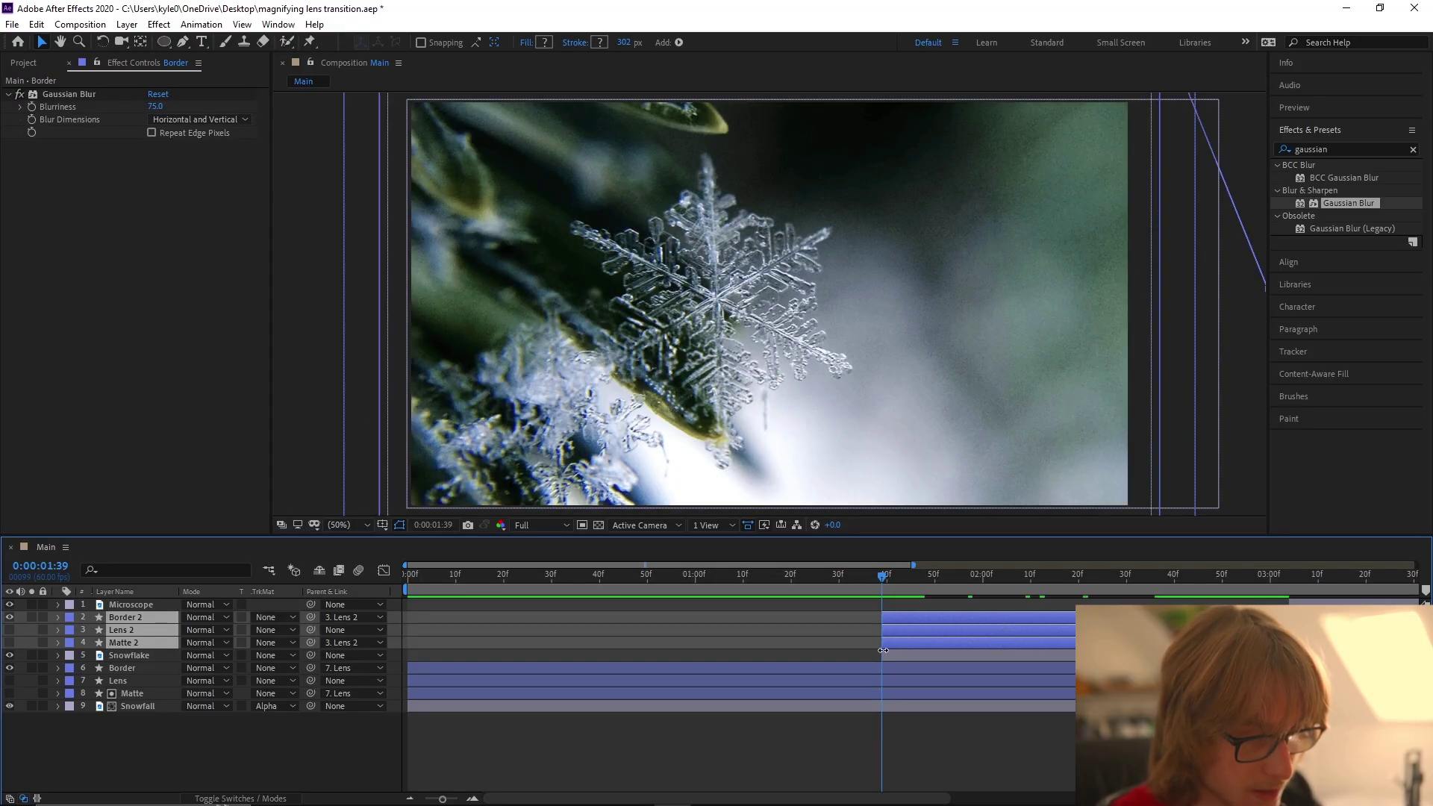
left_click(886, 656)
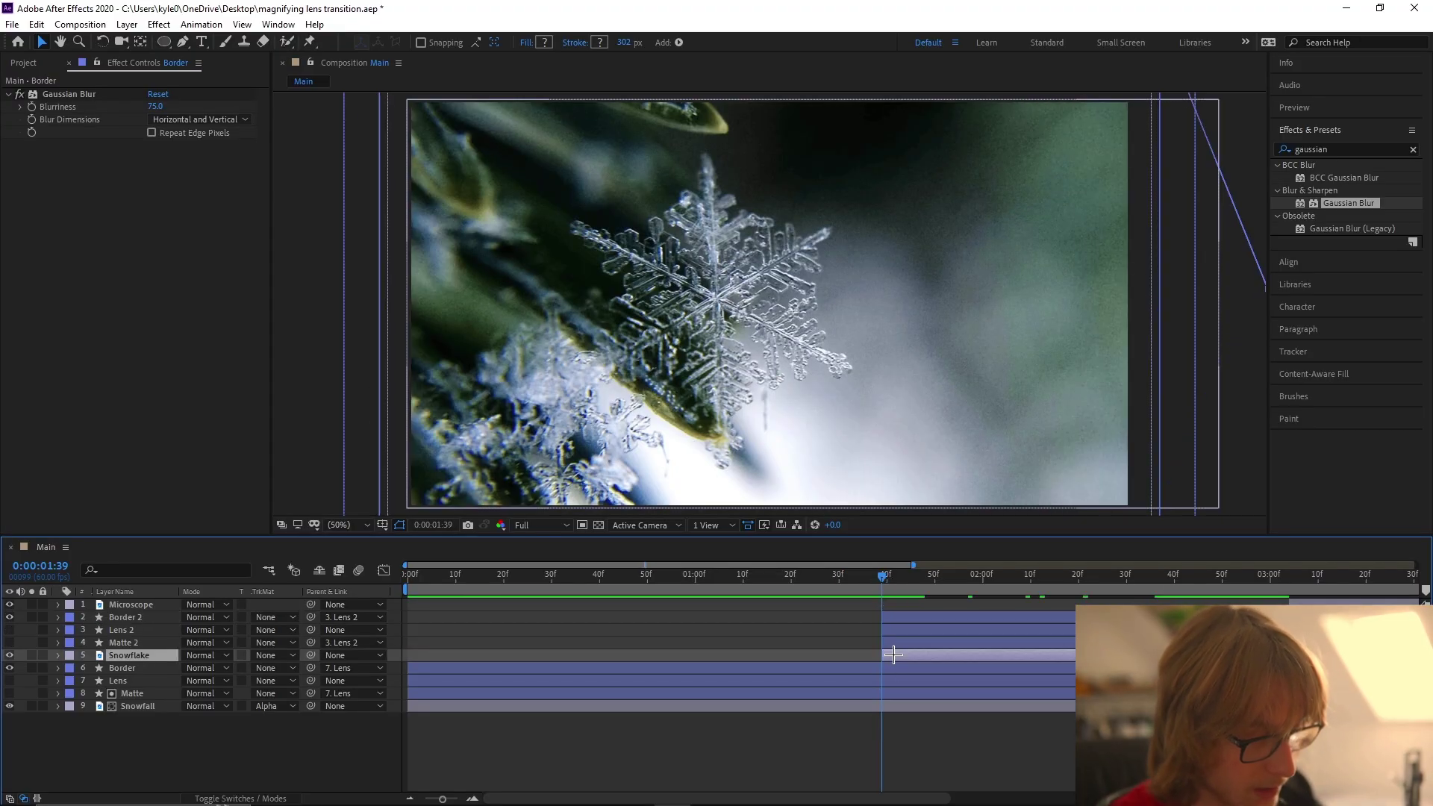
Step: Align the Lens 2 Rotation keyframes so the first sits at 0:00:01:39, and save the project
left_click(137, 632)
key("u")
left_click_drag(1051, 672, 676, 664)
key("v")
left_click_drag(471, 632, 861, 643)
left_click_drag(545, 643, 506, 643)
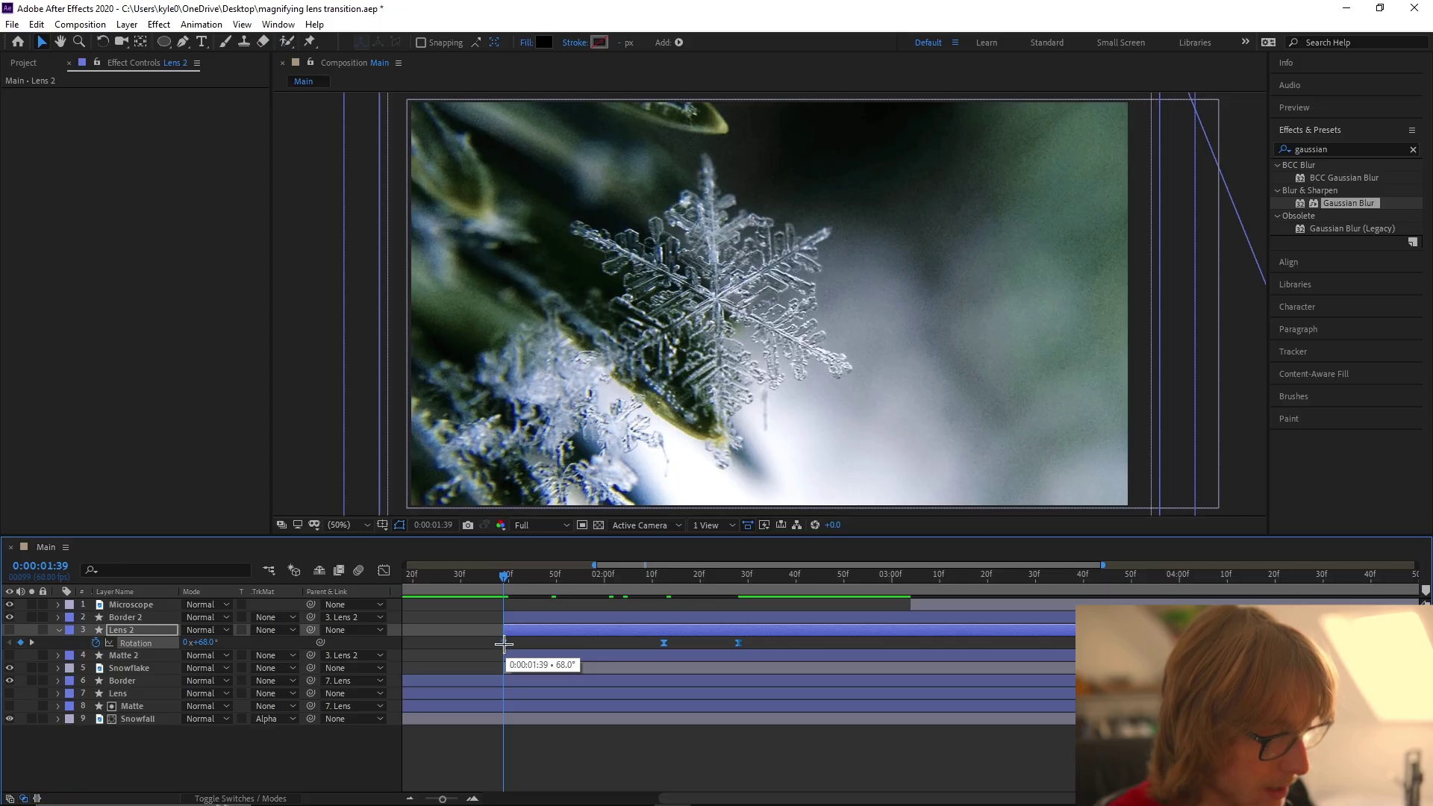
key("ctrl+s")
key("u")
Step: Set the Snowflake layer's track matte to Alpha Matte "Matte 2"
scroll(694, 661, "left", 3)
left_click(753, 653)
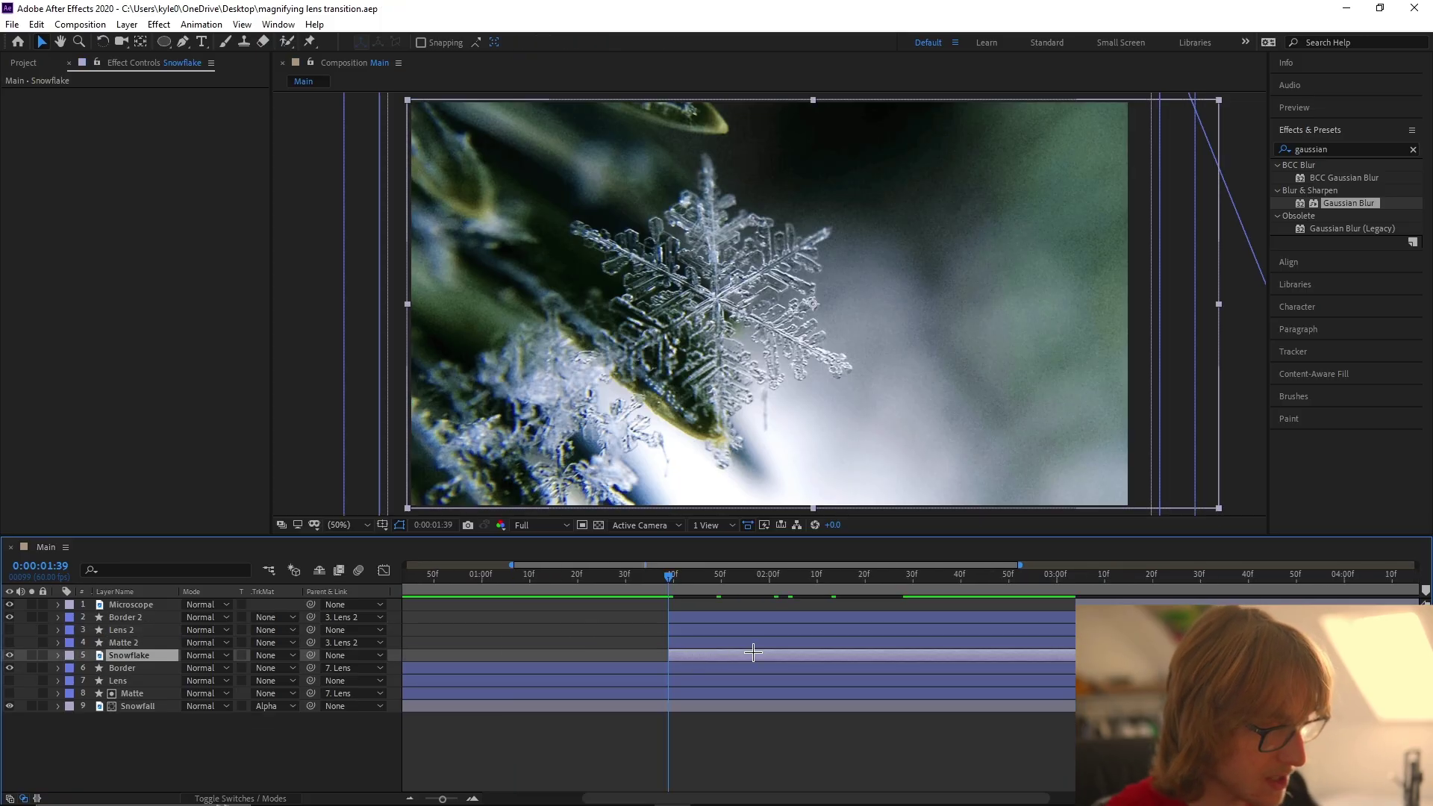
left_click(273, 656)
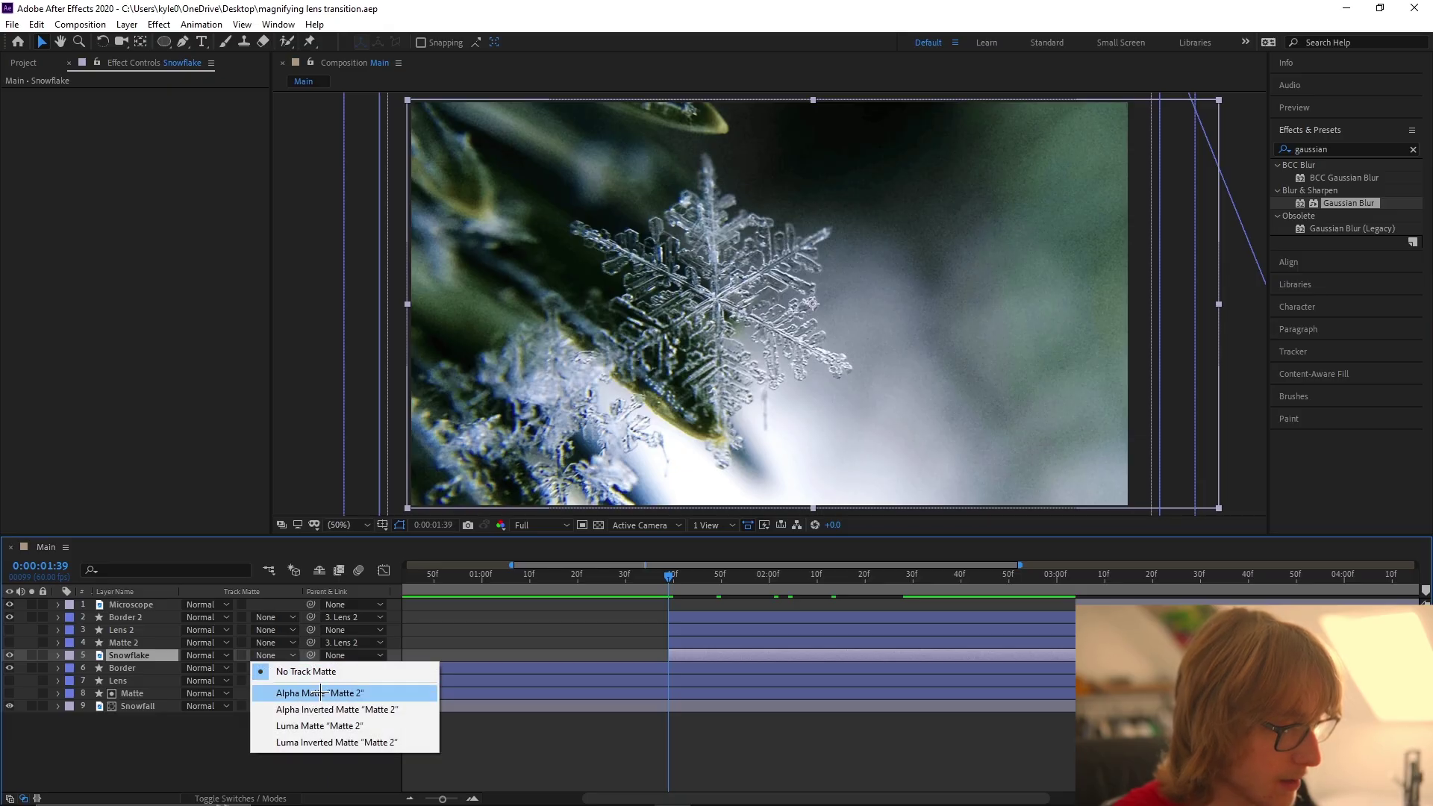
left_click(348, 692)
left_click_drag(665, 577, 602, 578)
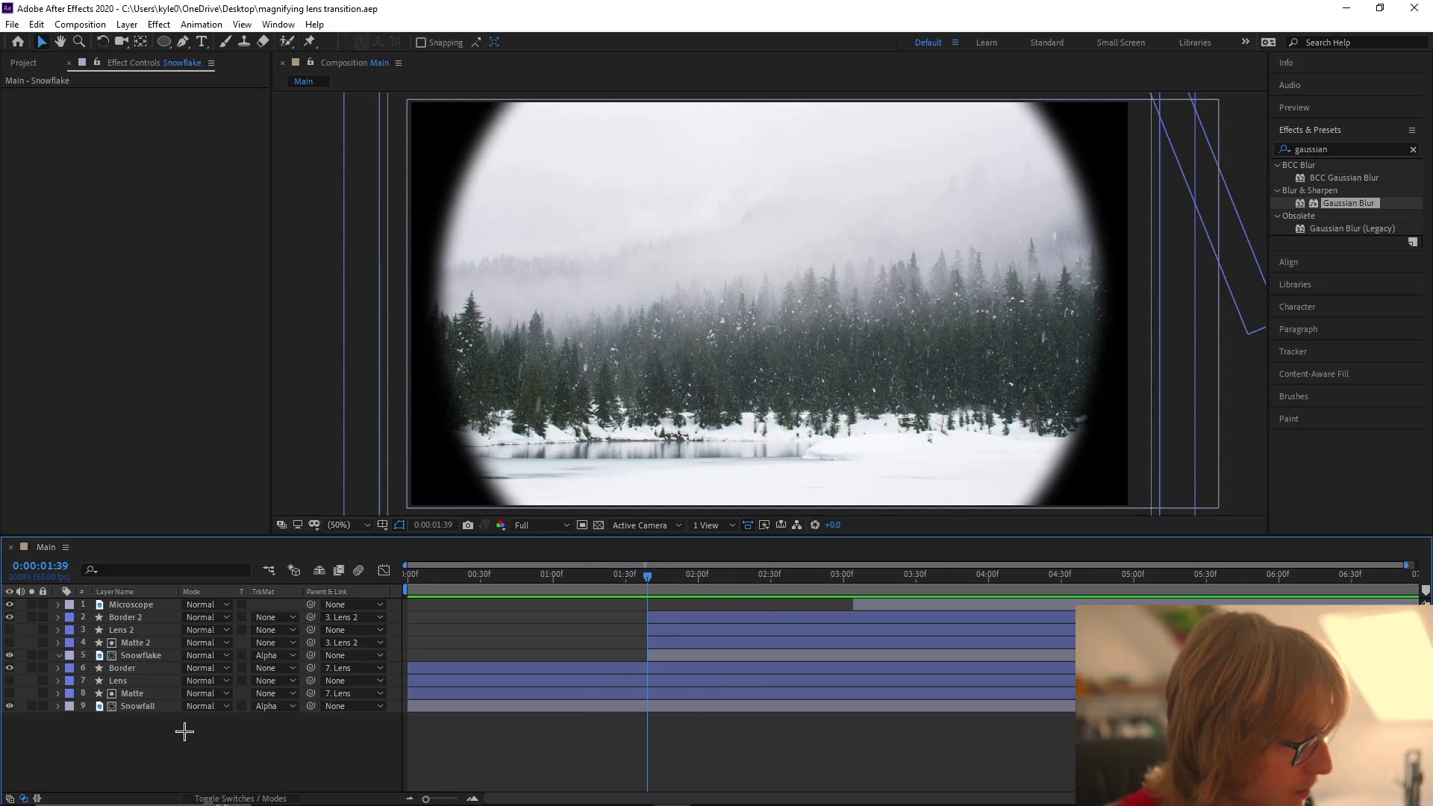
Step: Copy the Snowfall layer's animated Gaussian Blur onto the Snowflake layer at 0:00:01:39 and reveal its keyframes
left_click(147, 707)
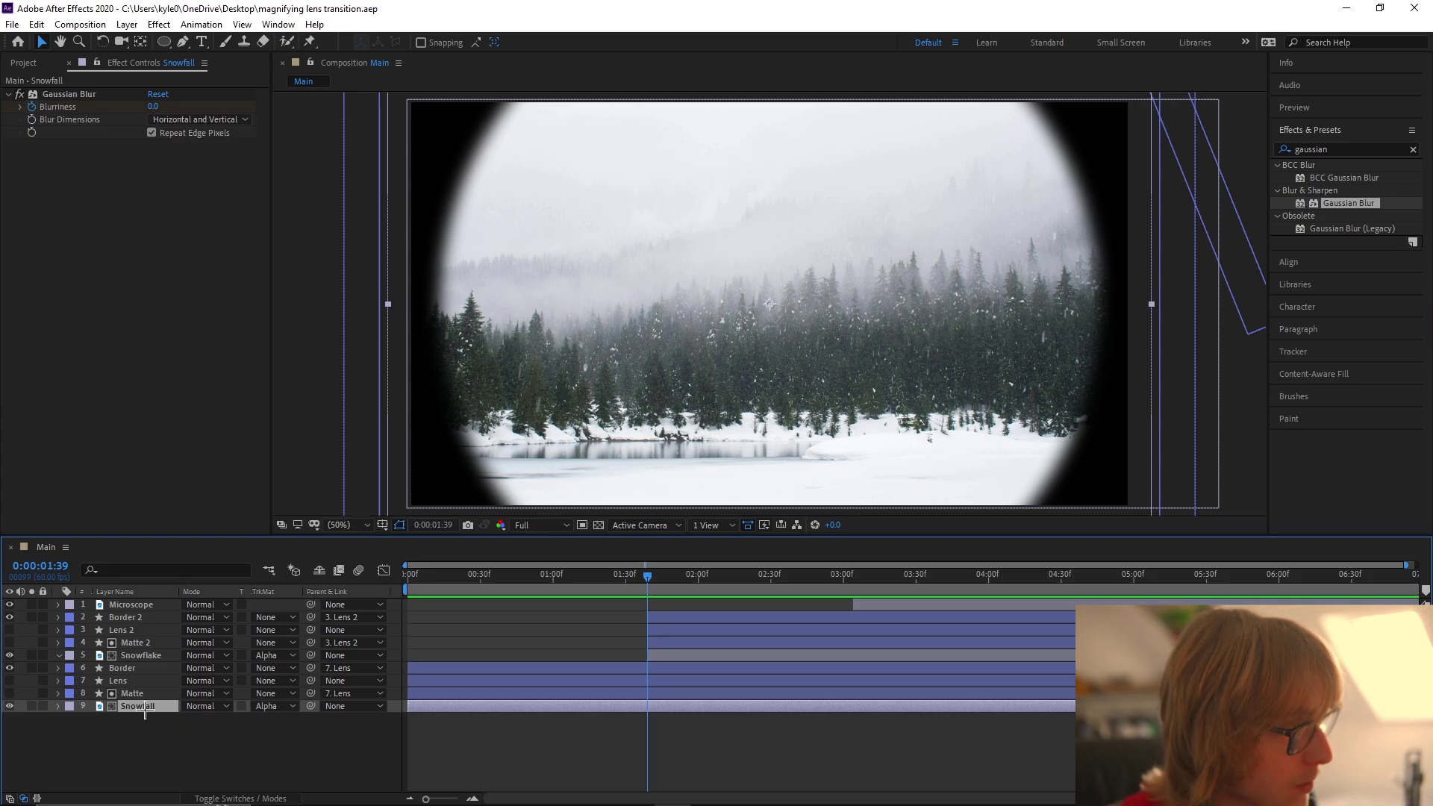
key("u")
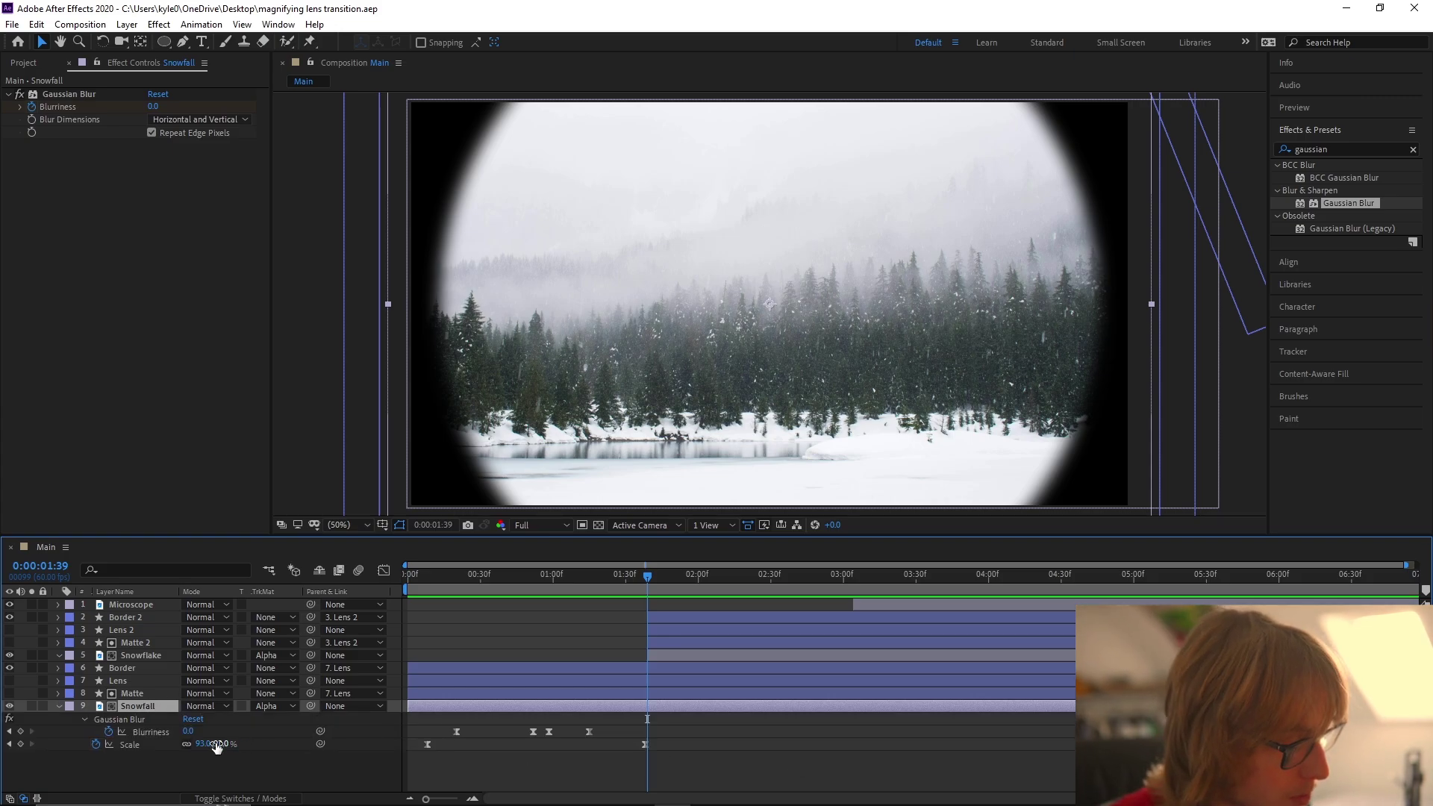
left_click(137, 720)
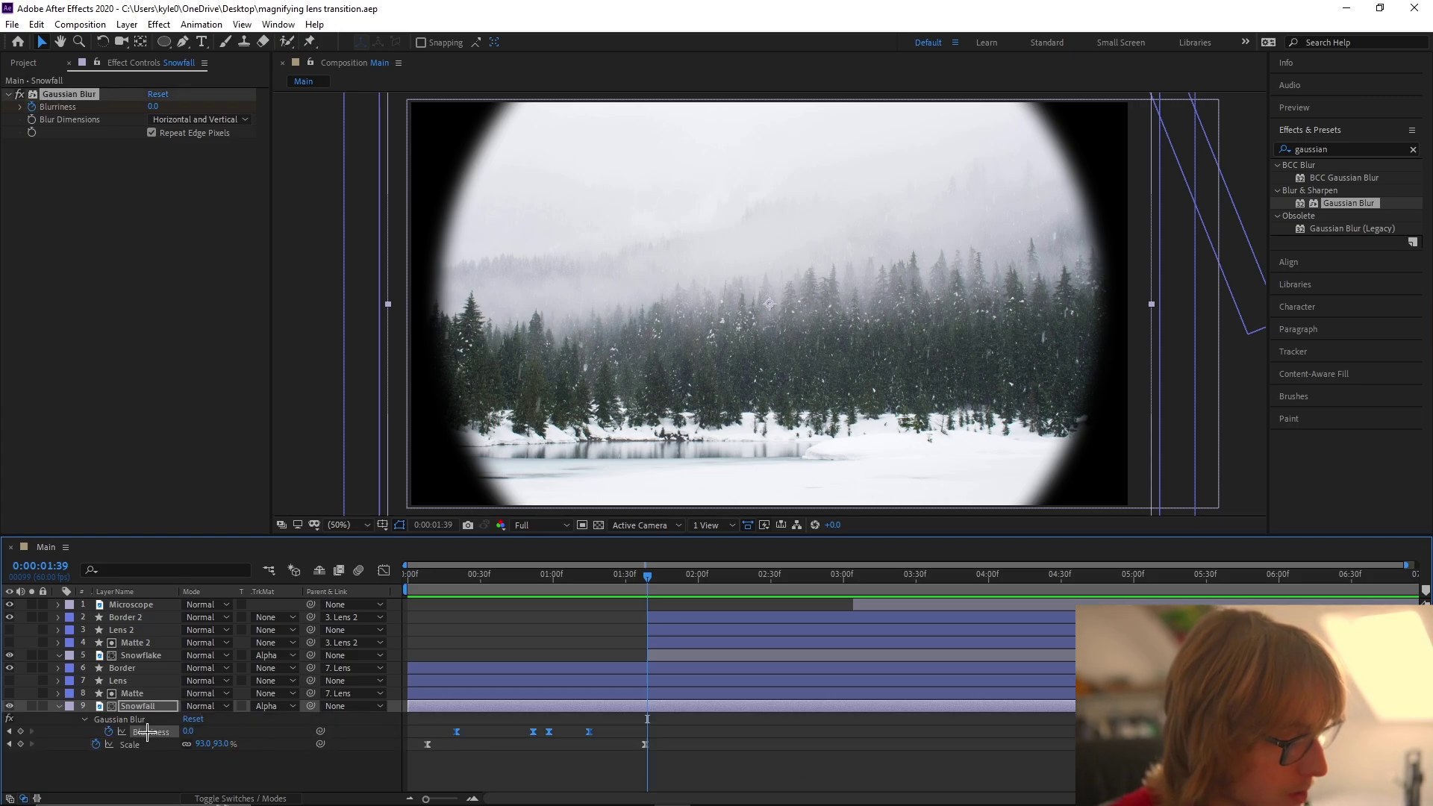
key("ctrl+c")
left_click(728, 655)
key("ctrl+v")
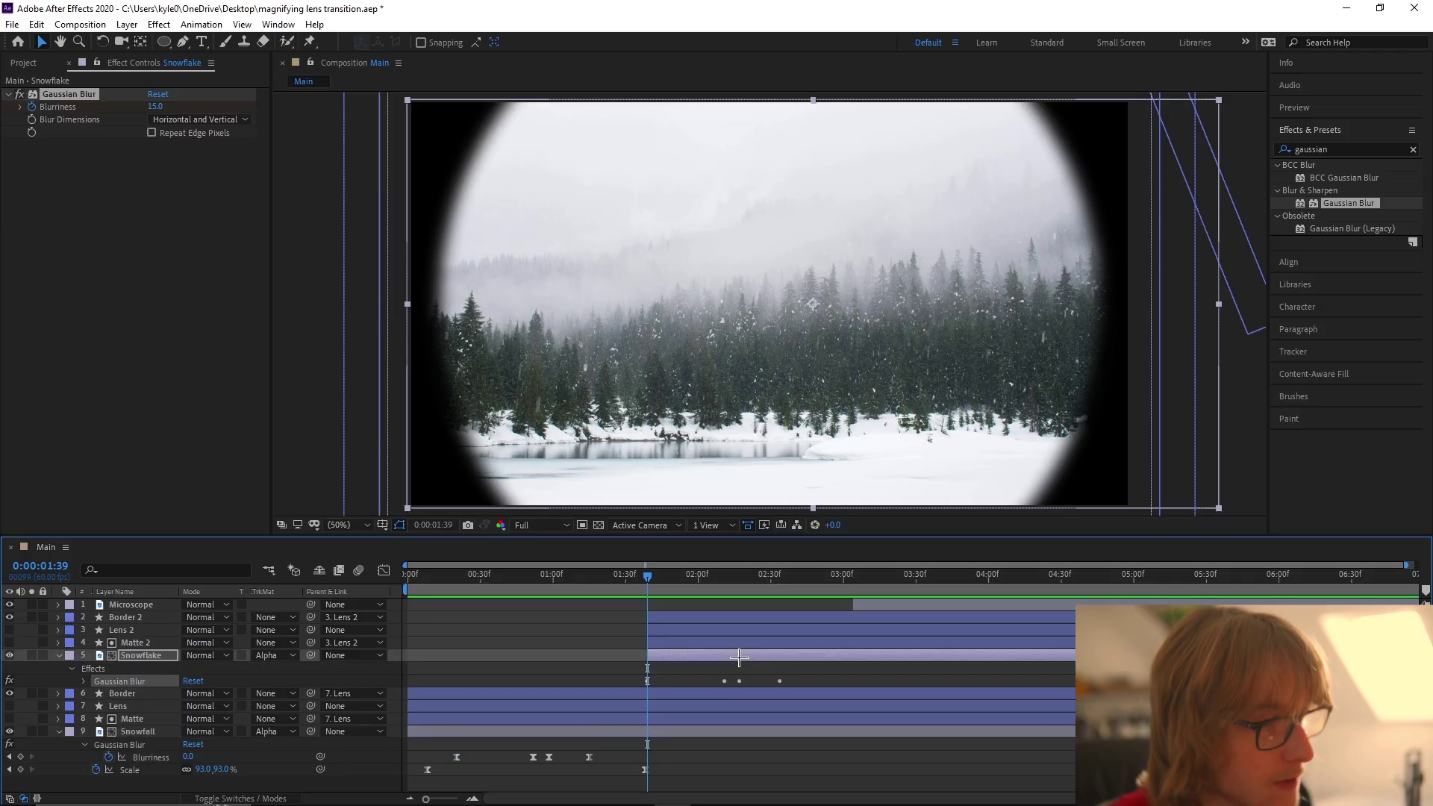
key("u")
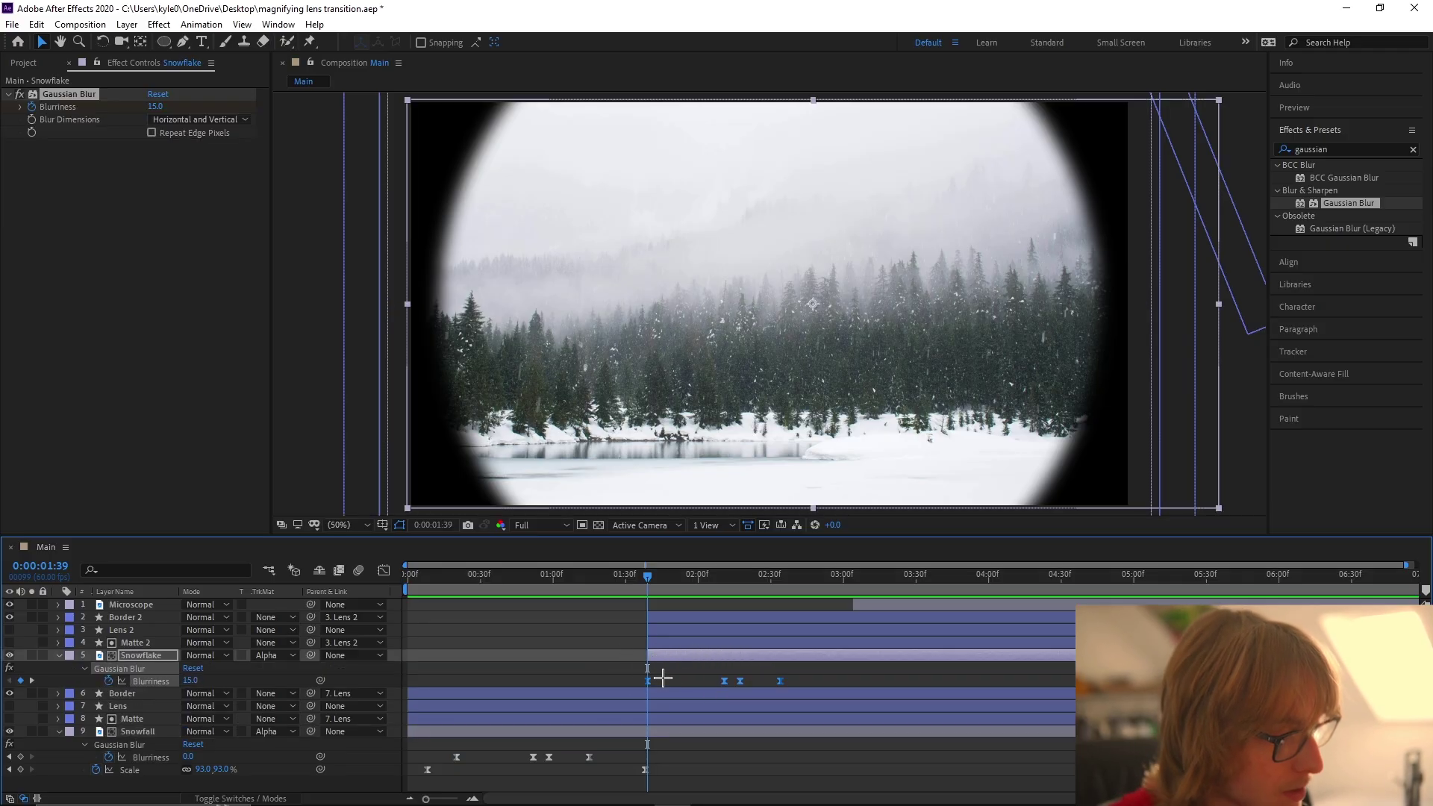
Step: Preview the snowflake's focus timing and shift all four Snowflake Blurriness keyframes about six frames later
left_click(688, 679)
key("space")
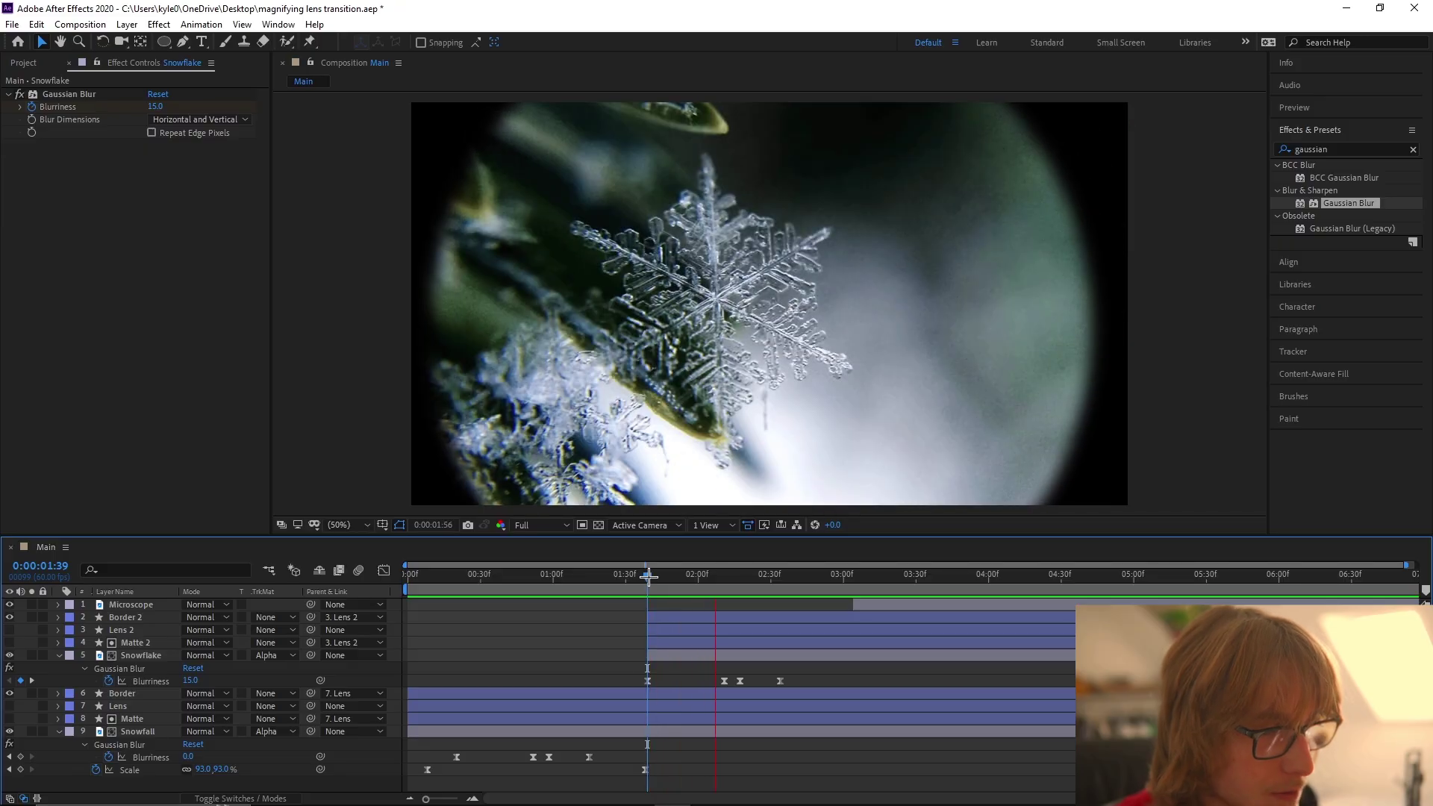
left_click_drag(649, 576, 739, 576)
left_click(657, 641)
left_click_drag(612, 674, 791, 681)
left_click(647, 576)
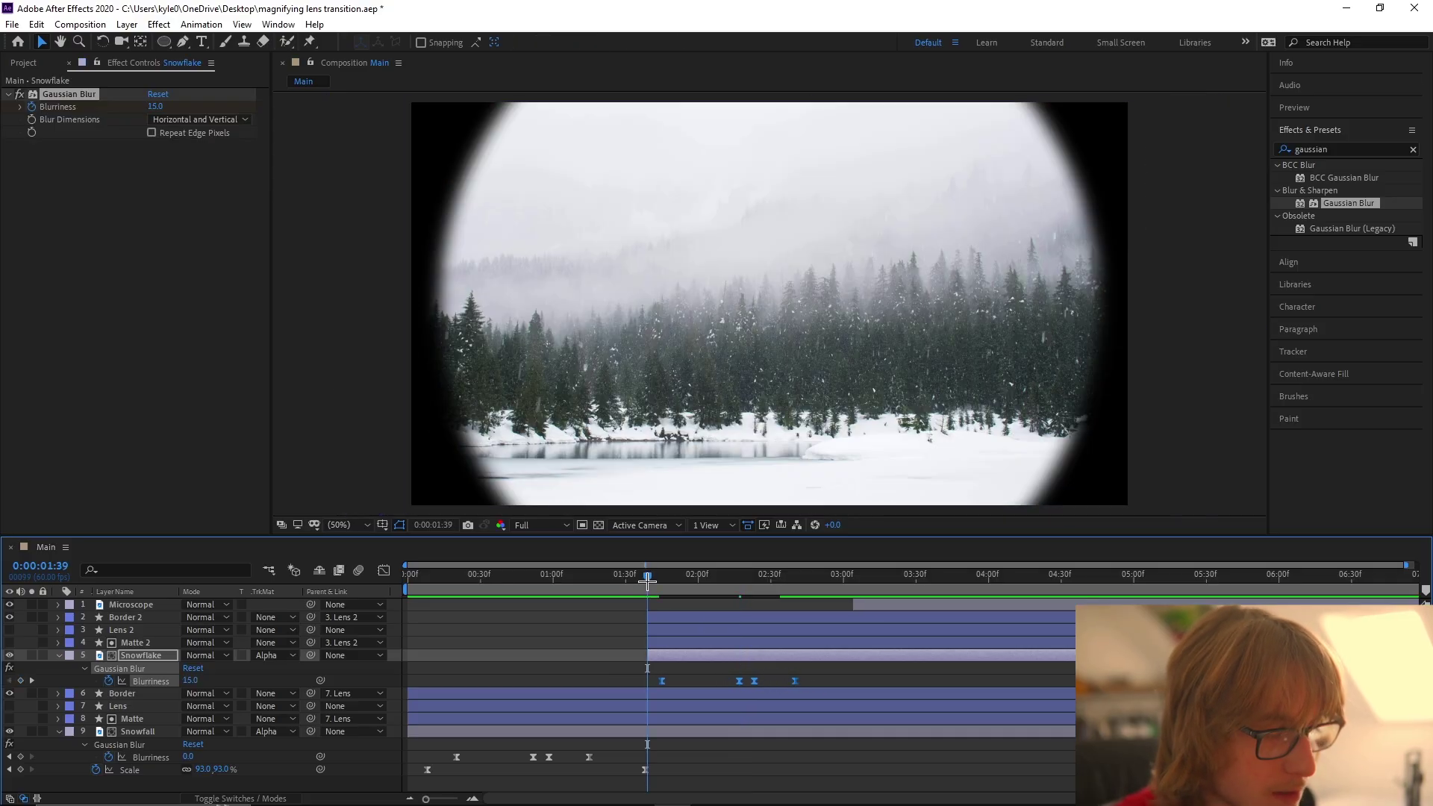
Step: Replay the snowflake swing and move the third Snowflake Blurriness keyframe to 0:00:02:27
key("space")
left_click_drag(738, 586, 755, 589)
key("=")
left_click(767, 679)
mouse_move(747, 680)
left_mouse_down()
mouse_move(724, 680)
mouse_move(768, 681)
left_mouse_up()
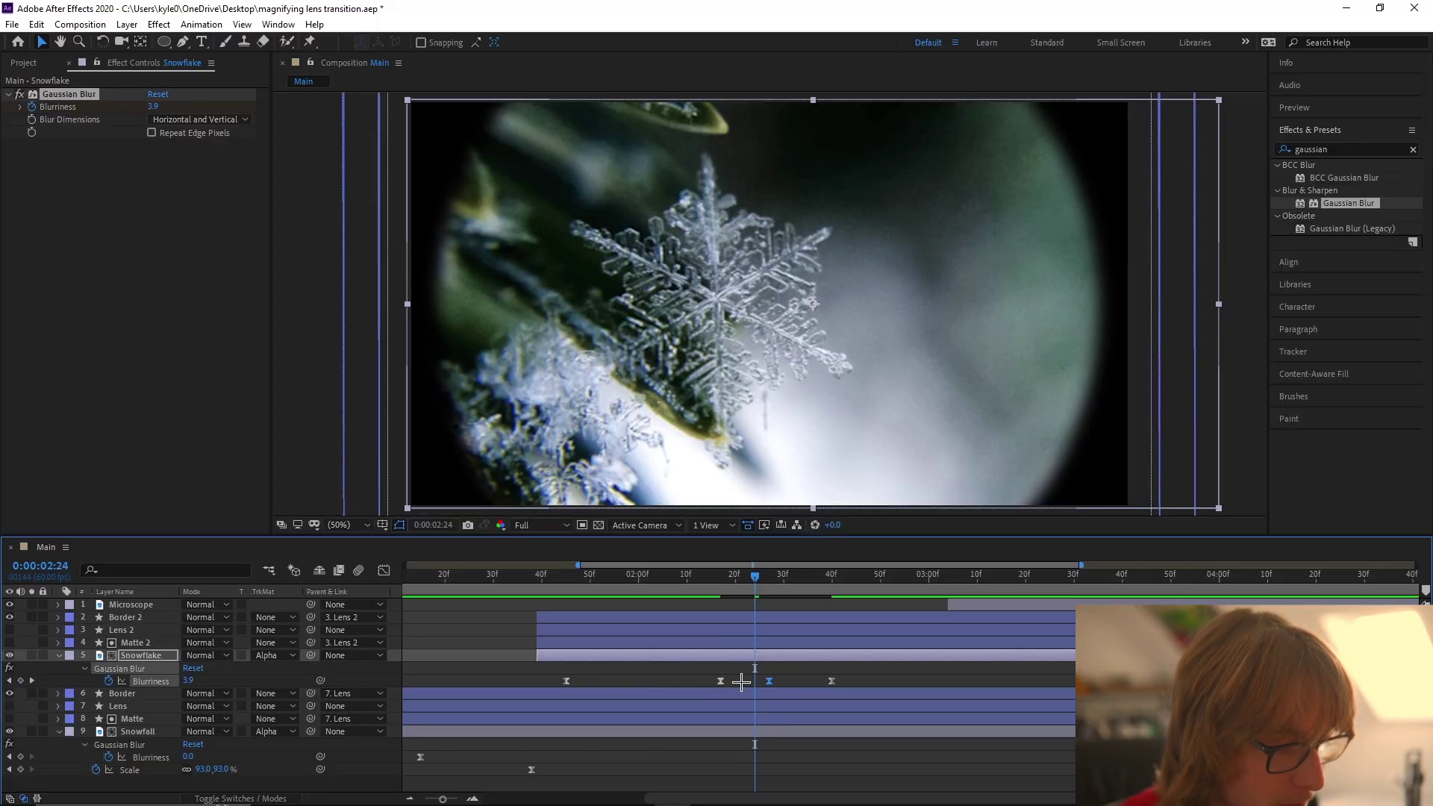
Step: Set the Snowflake Blurriness keyframe at 0:00:02:27 to 2 and play back the focus change
key("-")
left_click(647, 581)
left_click_drag(647, 581, 766, 589)
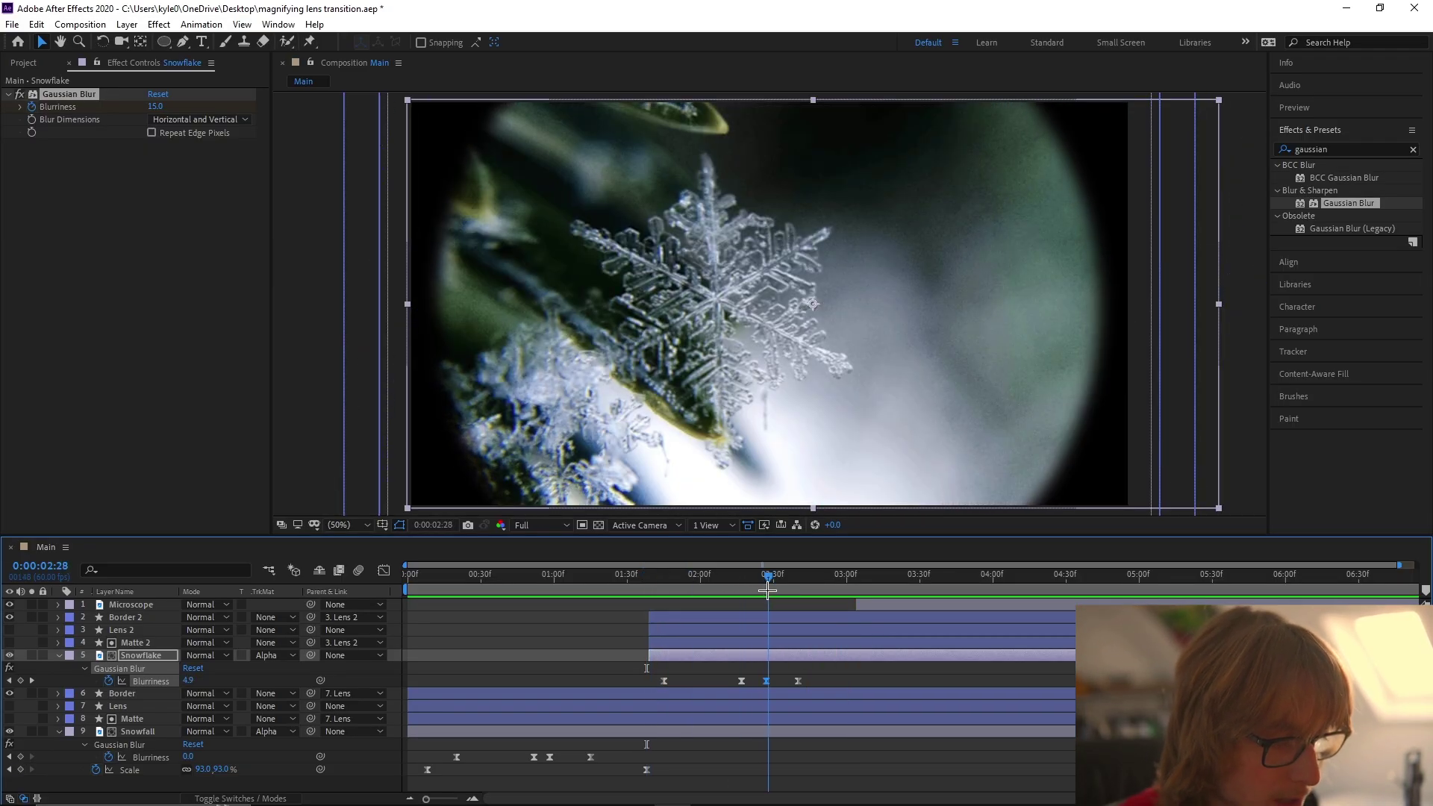
left_click(229, 680)
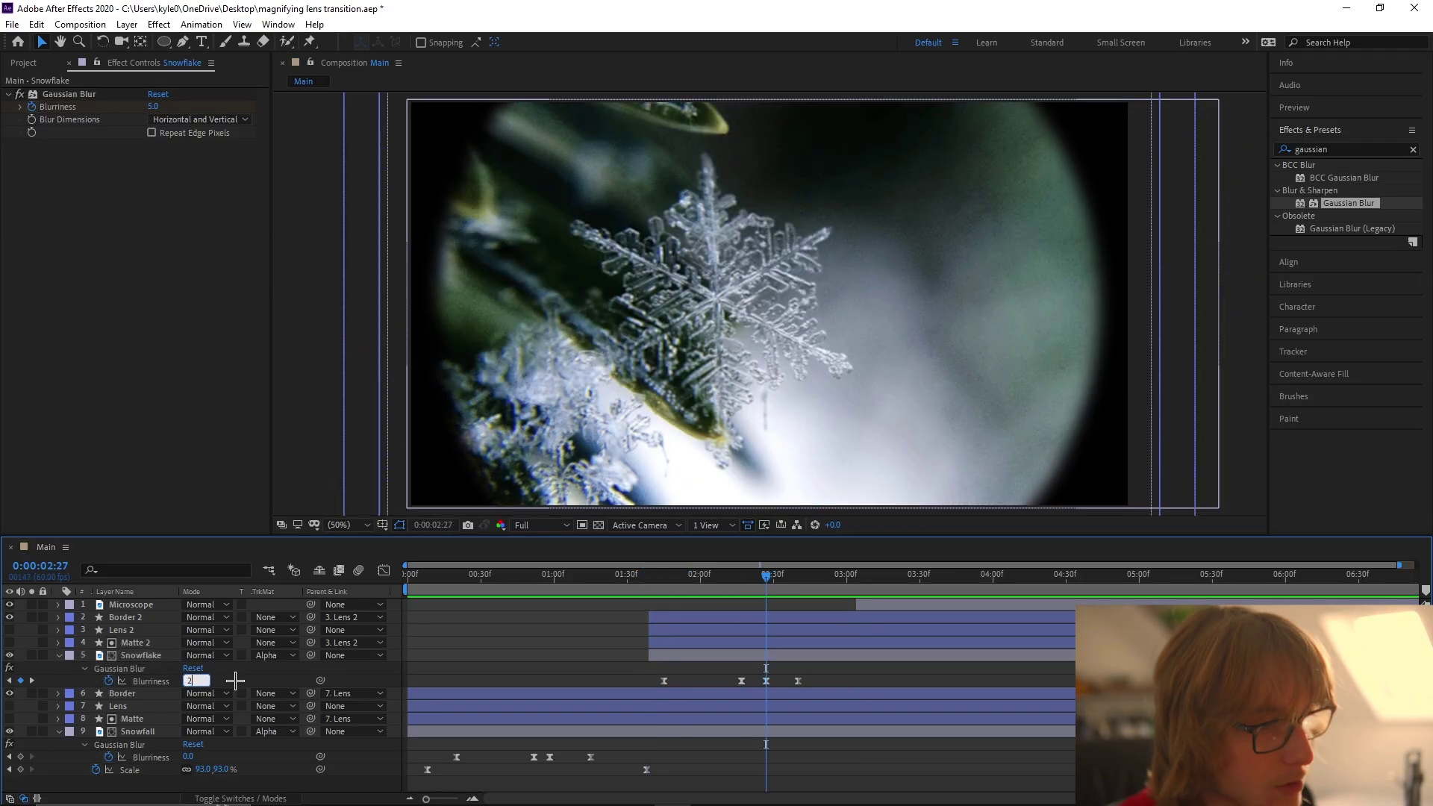
left_click(623, 575)
key("space")
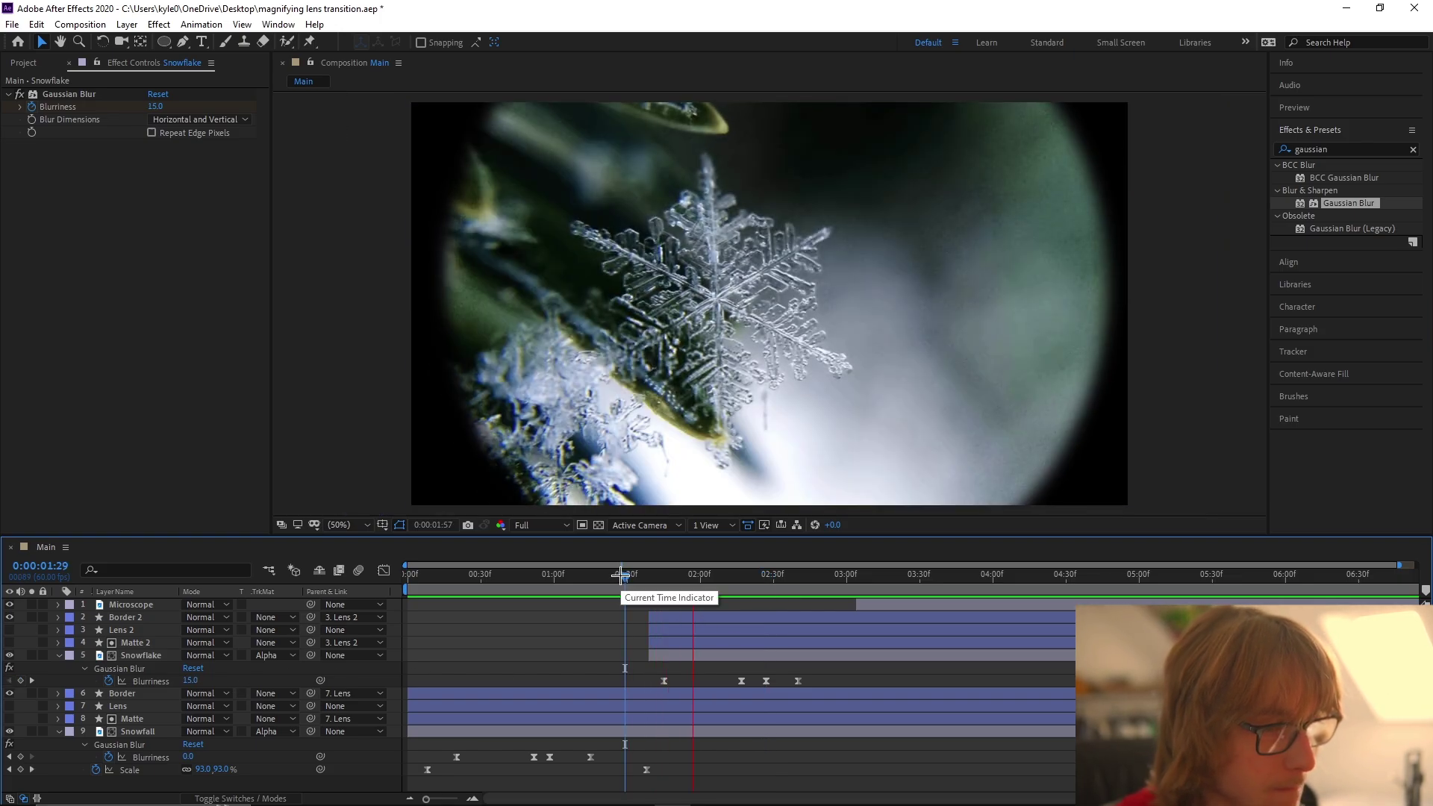
Step: Enable Repeat Edge Pixels on the Snowflake layer's Gaussian Blur and return to before the layer starts
left_click(776, 577)
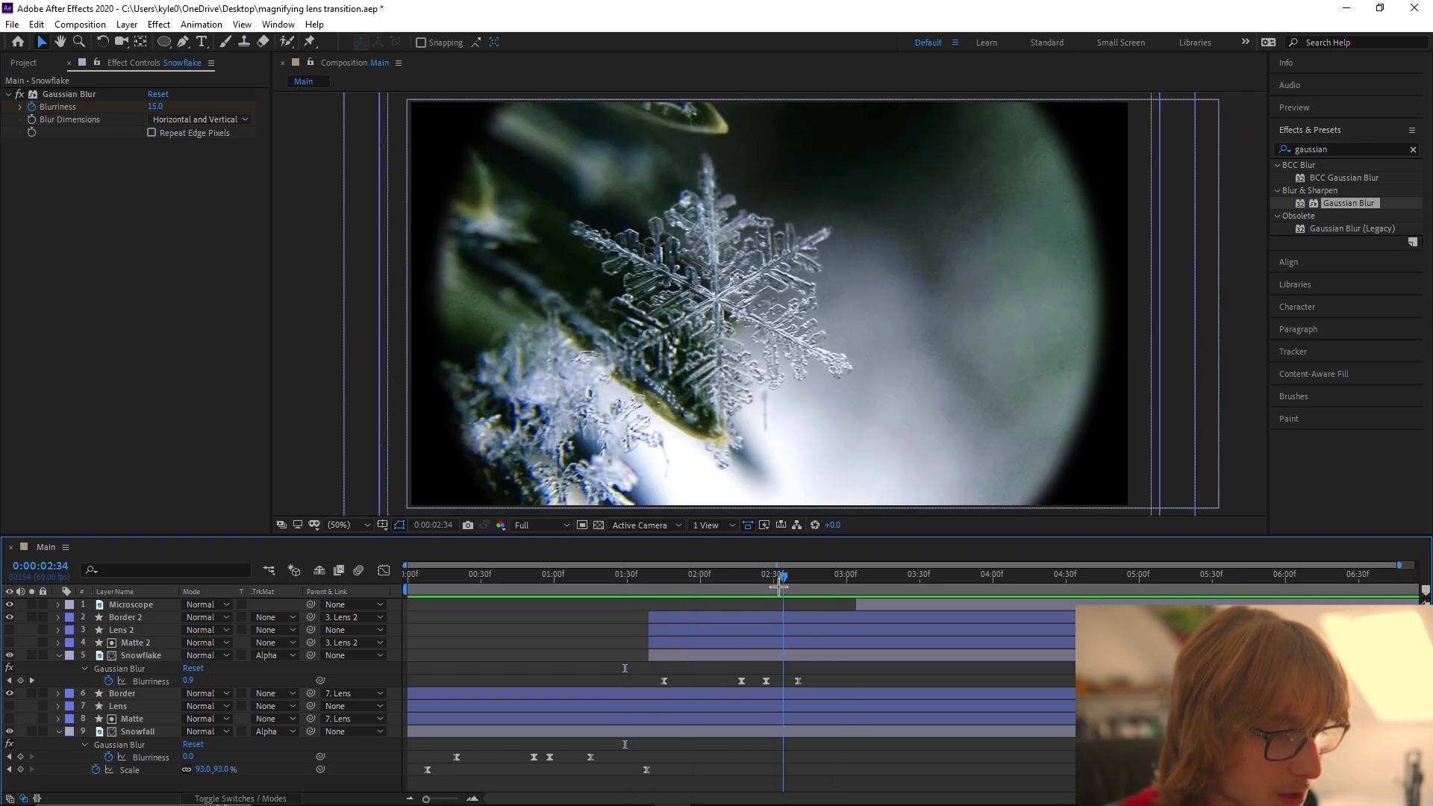
left_click(812, 655)
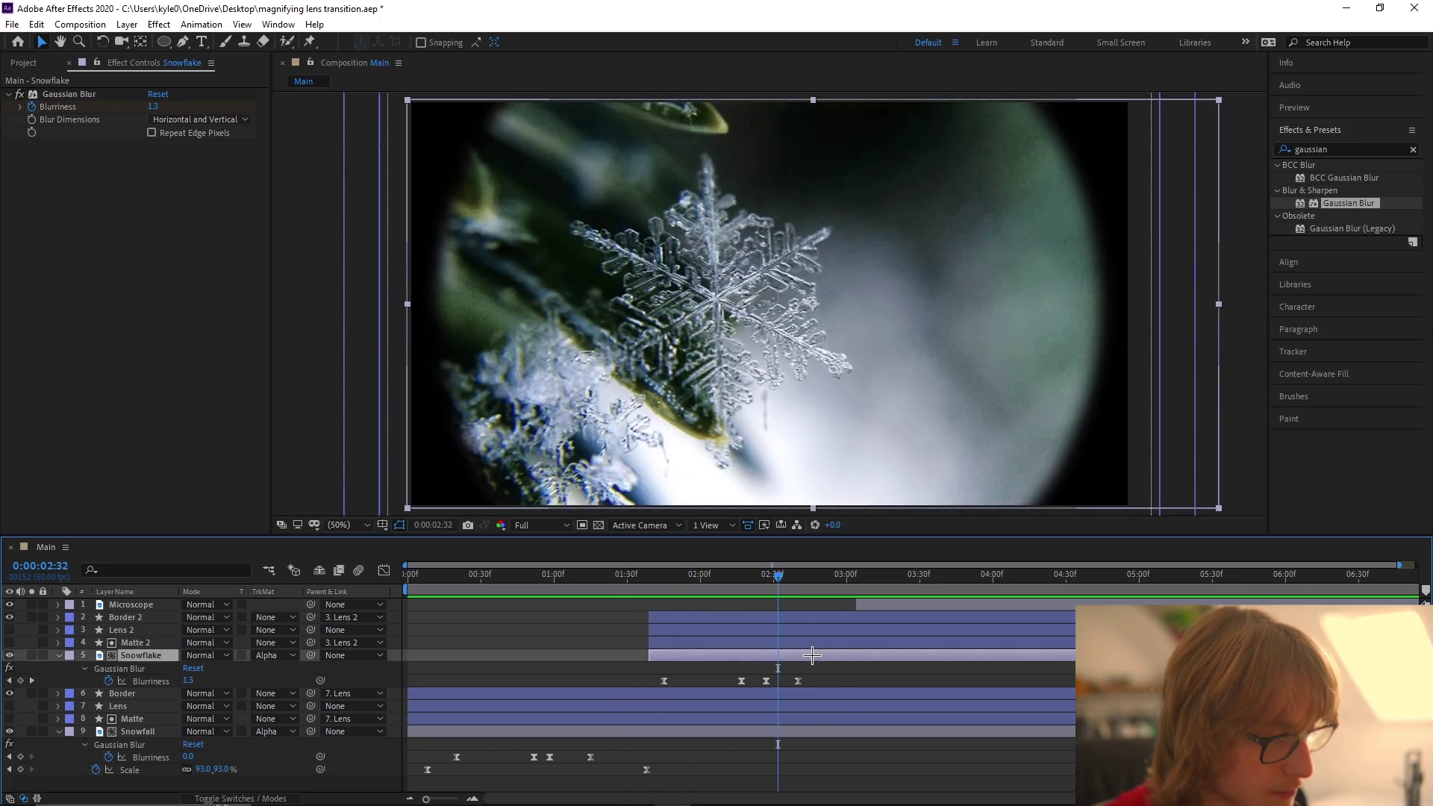
left_click(151, 133)
left_click(605, 577)
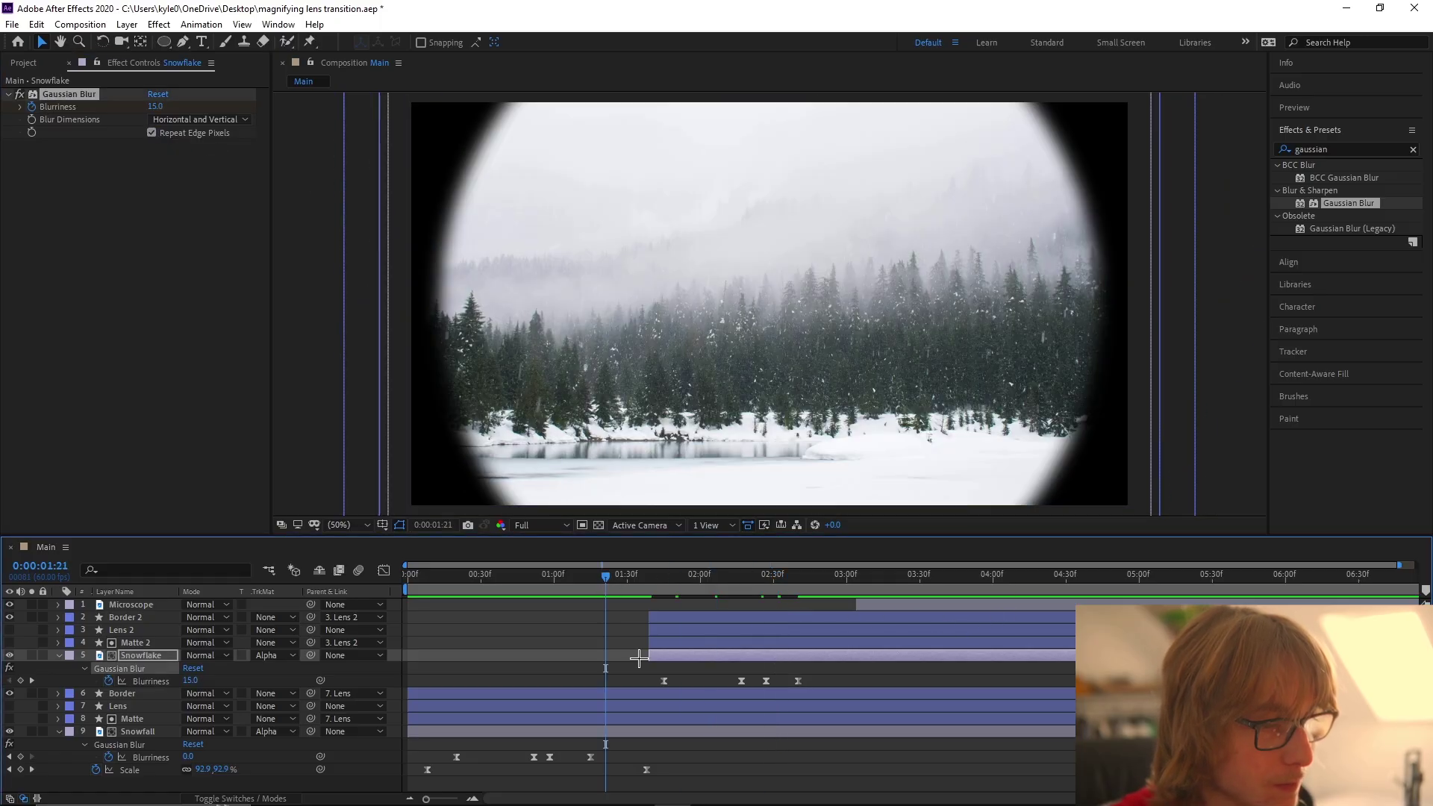
Step: Add a Scale keyframe to the Snowflake layer at its start, 0:00:01:39, and show all its keyframes
left_click(679, 662)
key("u")
key("u")
left_click(651, 578)
left_click_drag(652, 577, 649, 577)
left_click(655, 654)
key("s")
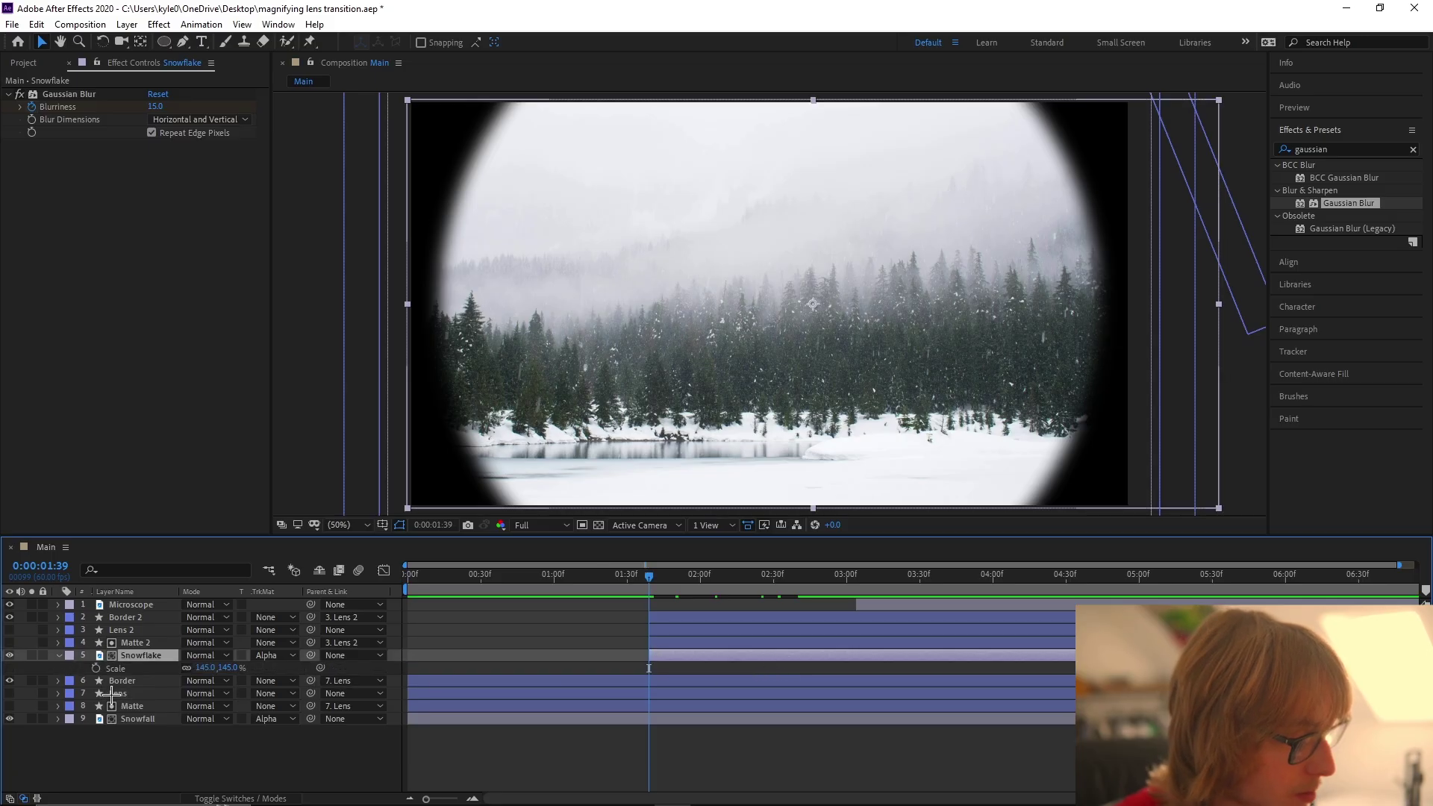
left_click(96, 668)
key("u")
Step: At 0:00:03:03, just before the Microscope layer starts, raise the Snowflake layer's Scale by 5 to 150%
left_click(693, 577)
left_click_drag(723, 587, 853, 593)
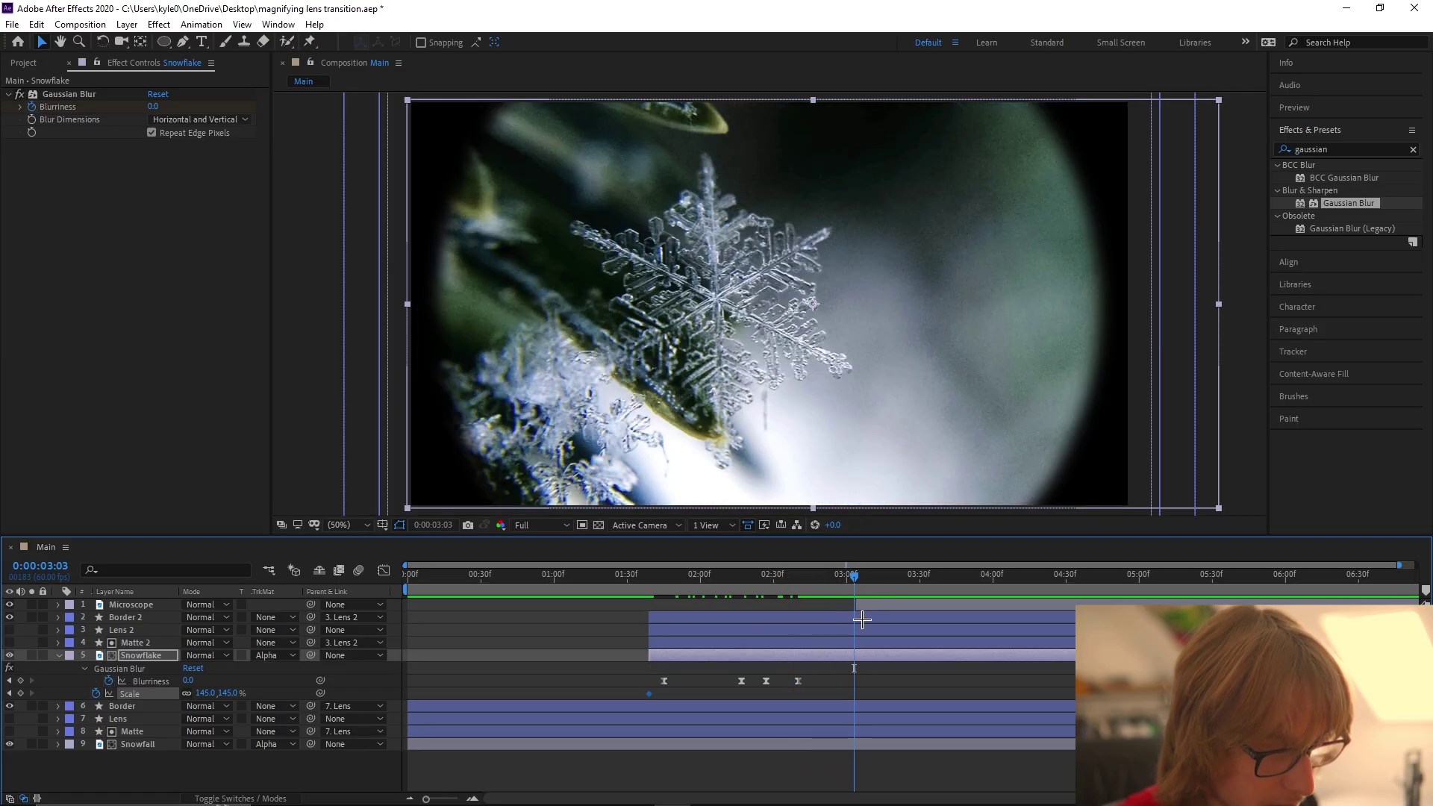
scroll(862, 618, "up", 2, "alt")
left_click(205, 694)
type("+5")
key("Return")
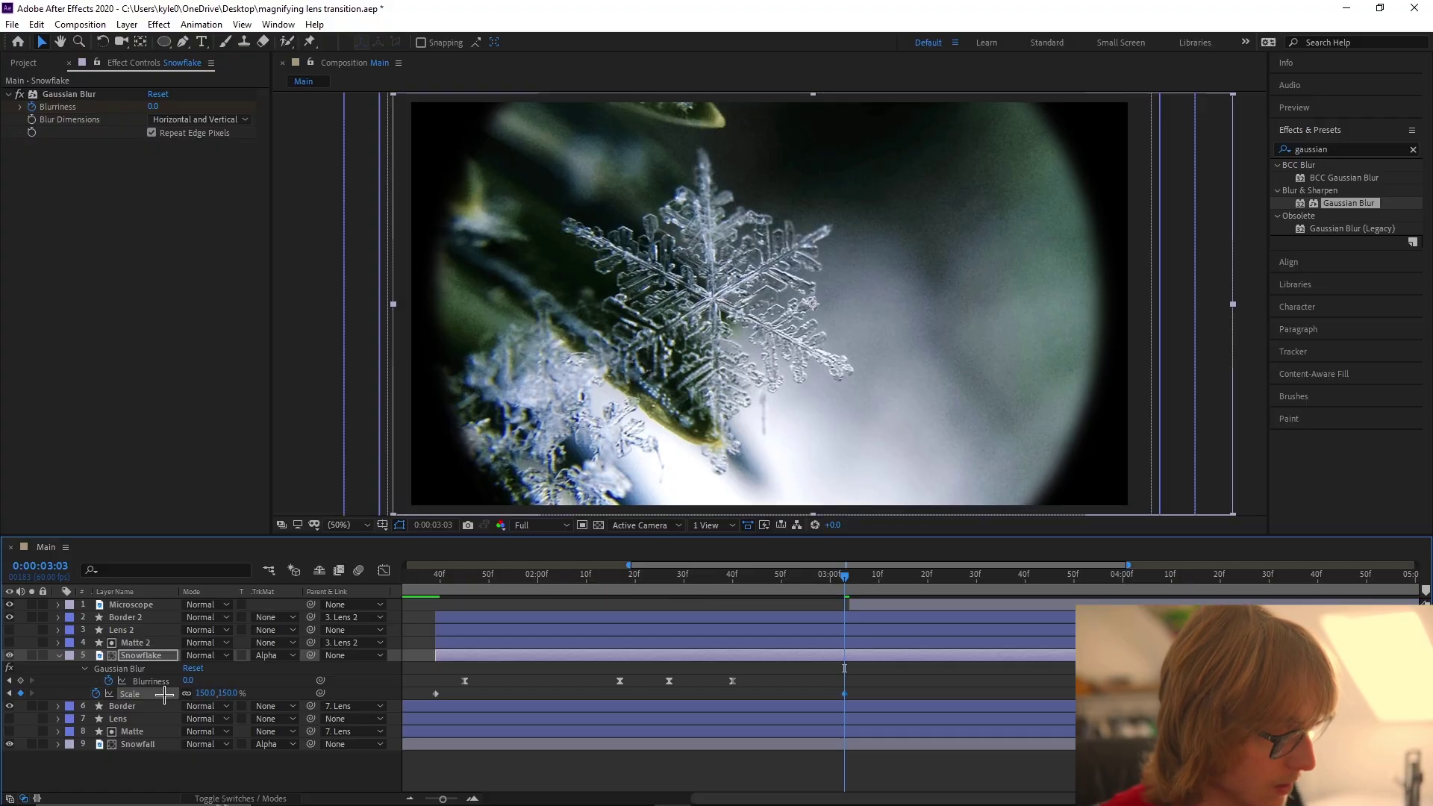
Step: Apply Easy Ease to the Snowflake Scale keyframes and reshape their speed curve in the Graph Editor
right_click(164, 693)
mouse_move(299, 668)
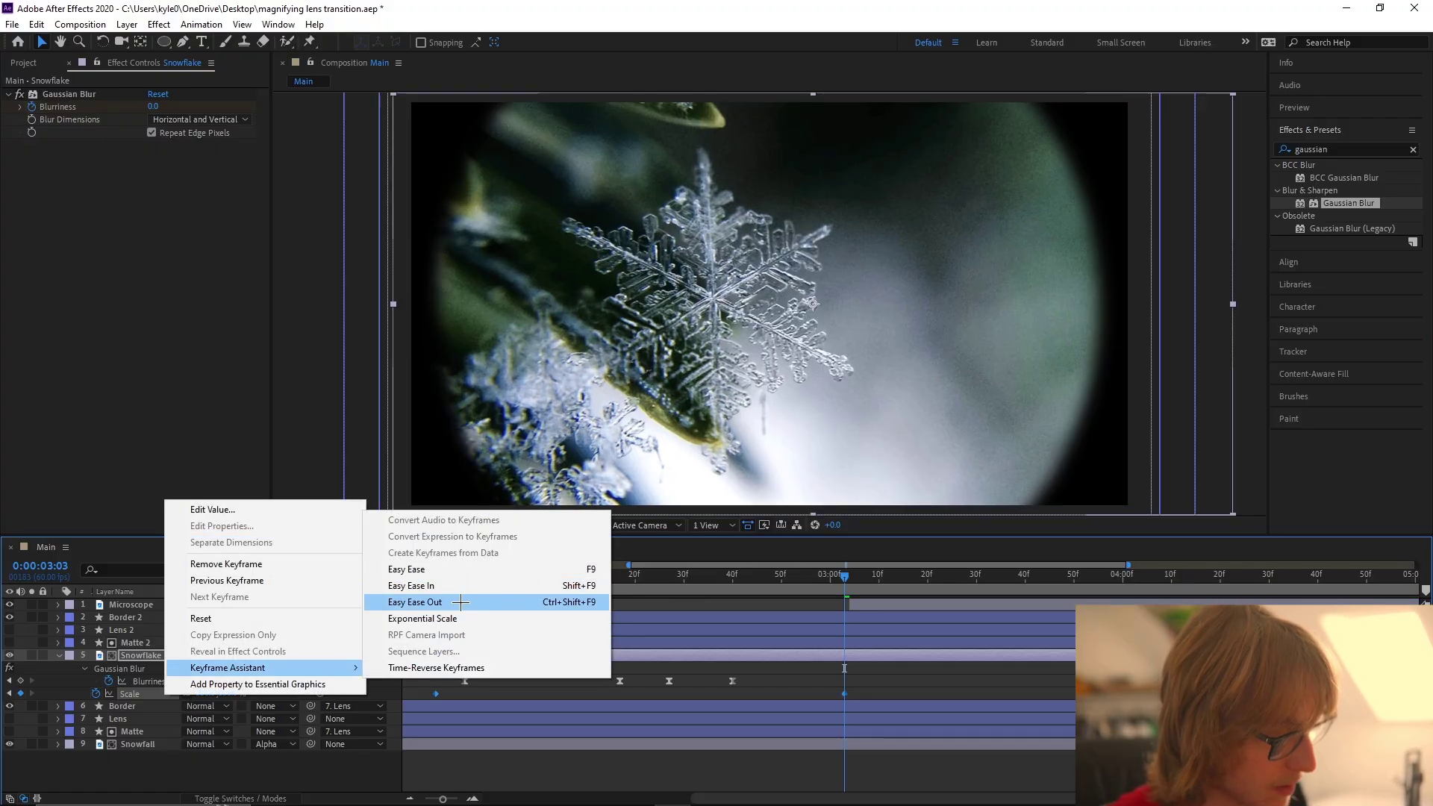
left_click(448, 566)
left_click(384, 570)
left_click_drag(866, 735, 639, 758)
key("ctrl+z")
left_click_drag(775, 756, 445, 736)
left_click(506, 758)
left_click(385, 571)
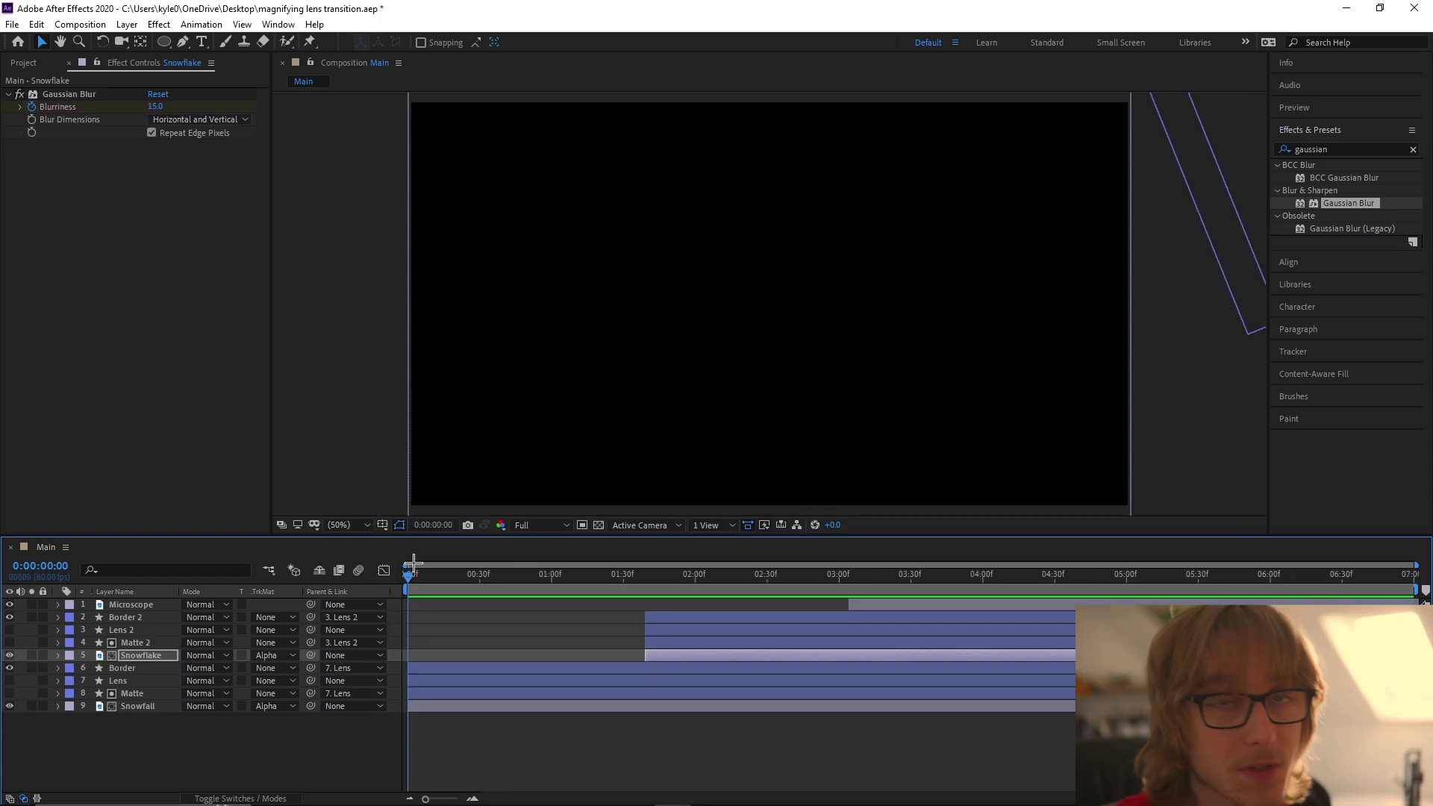
Step: Play back the transition from the start and move to the Microscope layer's start at 0:00:03:04
key("space")
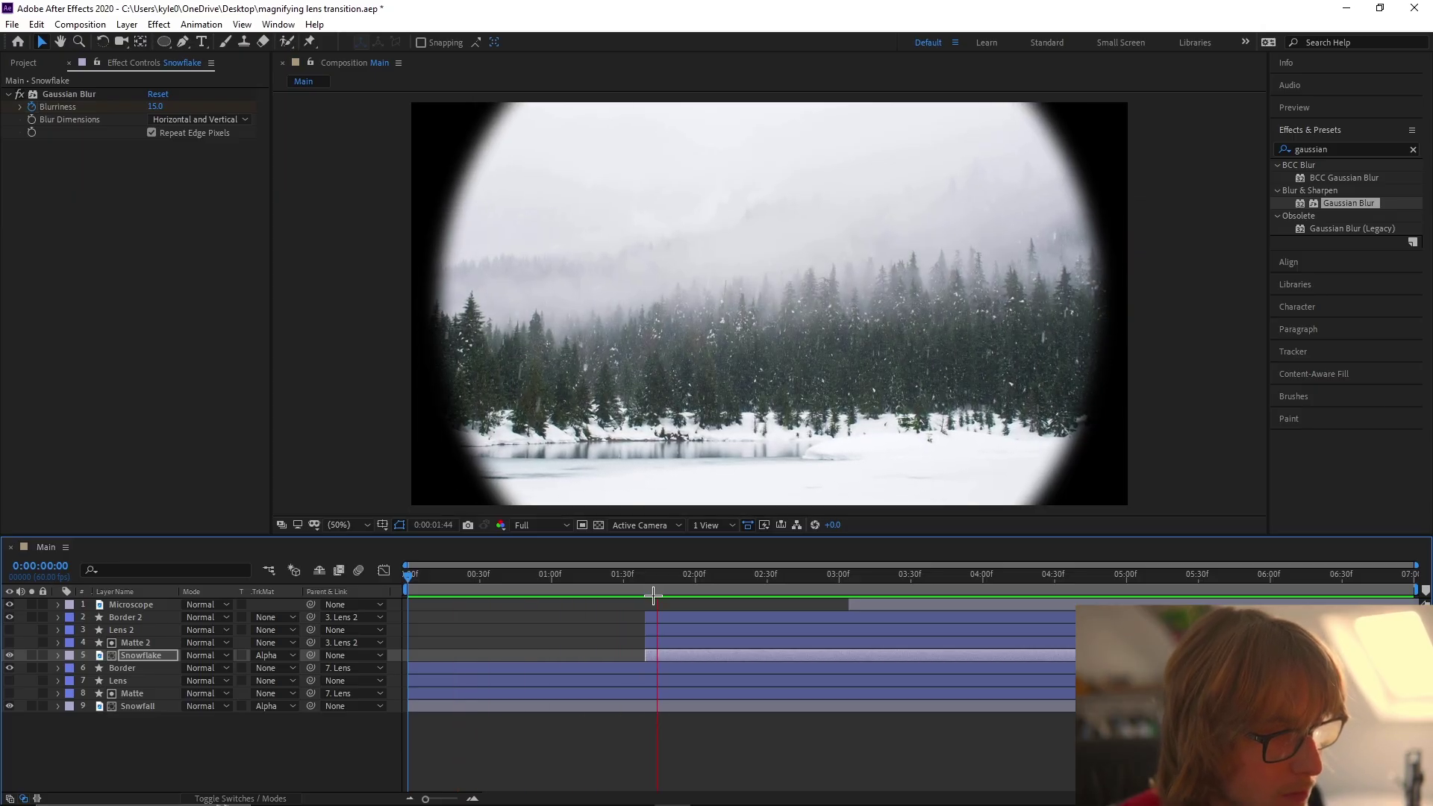
left_click(853, 590)
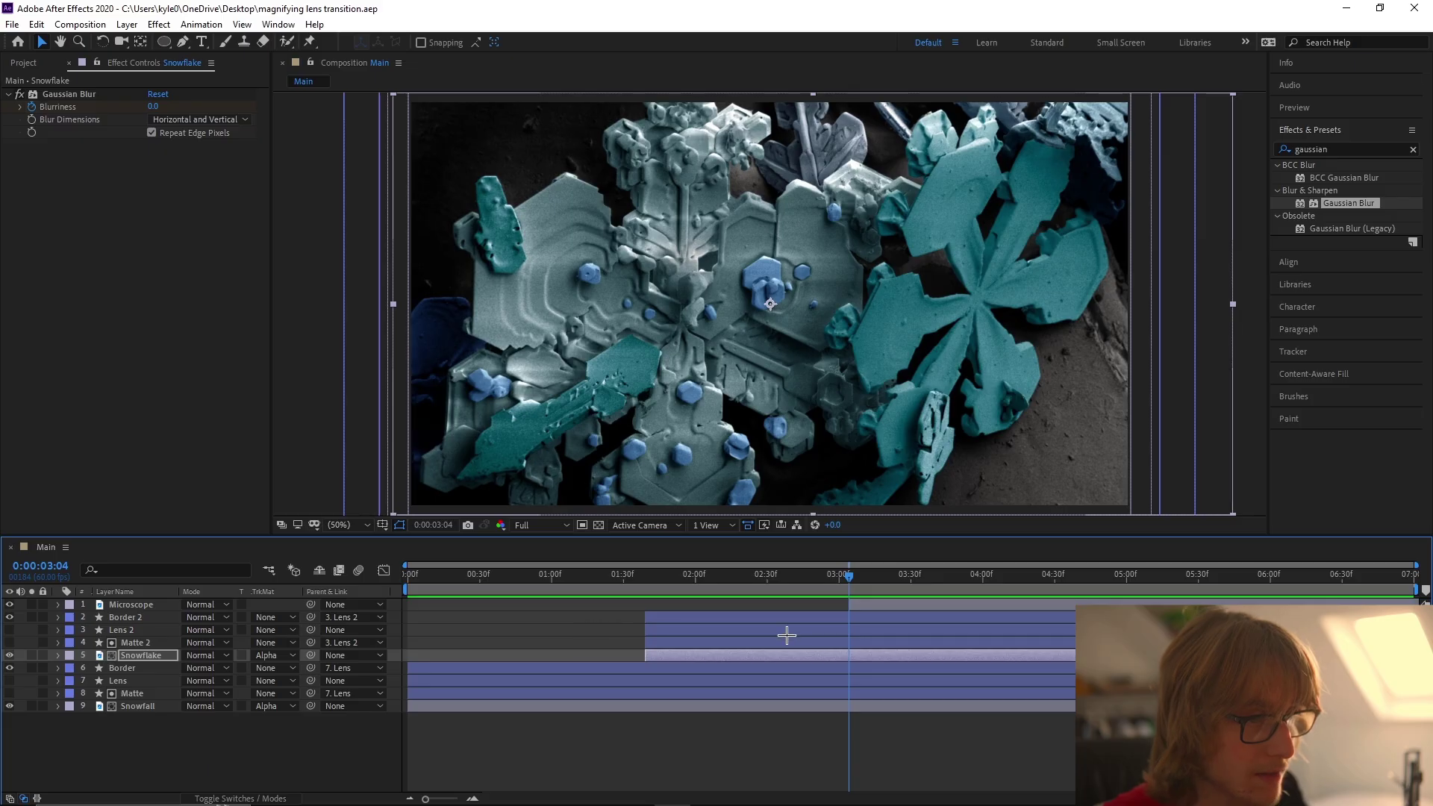
left_click(875, 607)
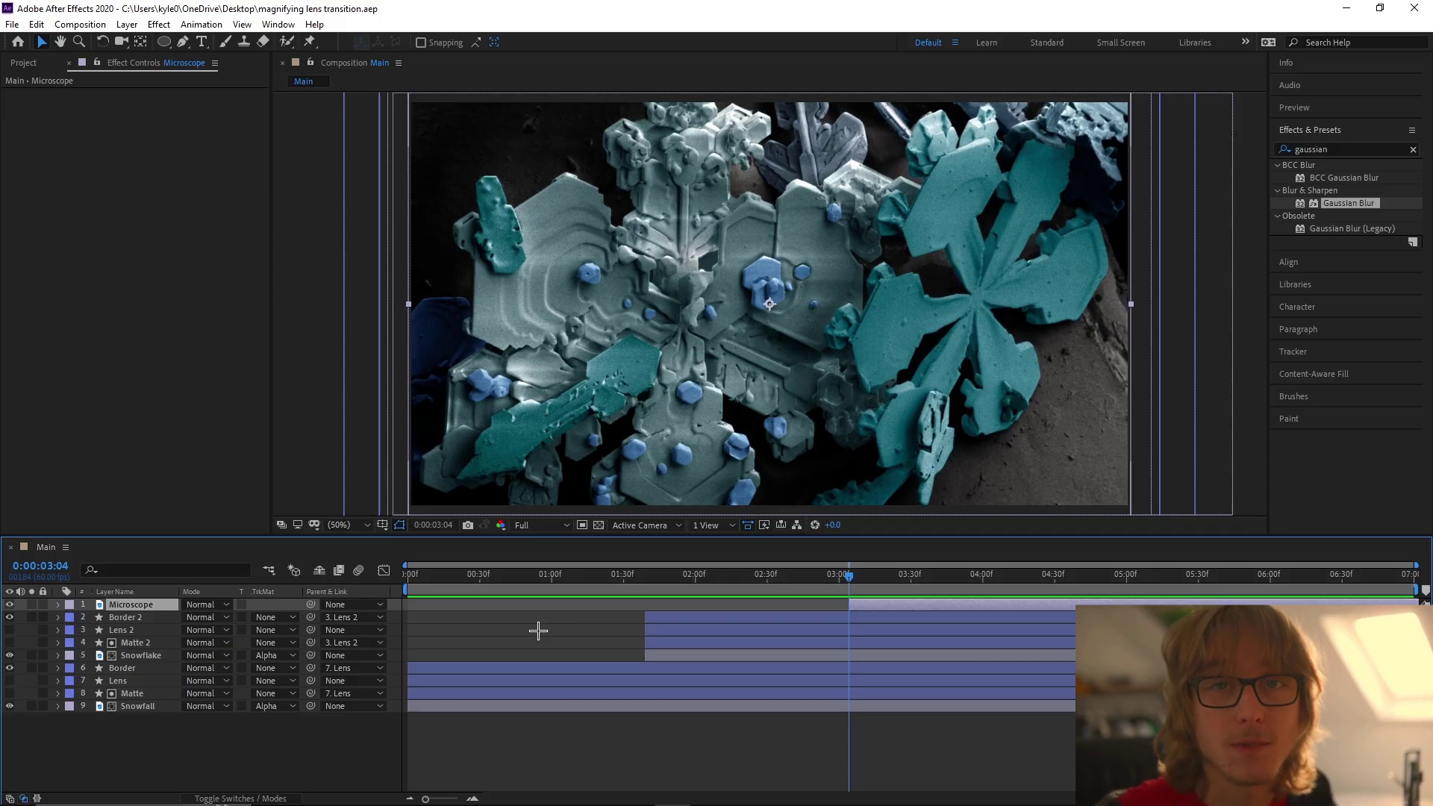
Step: Duplicate the Border 2, Lens 2 and Matte 2 layers, place the copies above Microscope and start them at 0:00:03:04
left_click(117, 617)
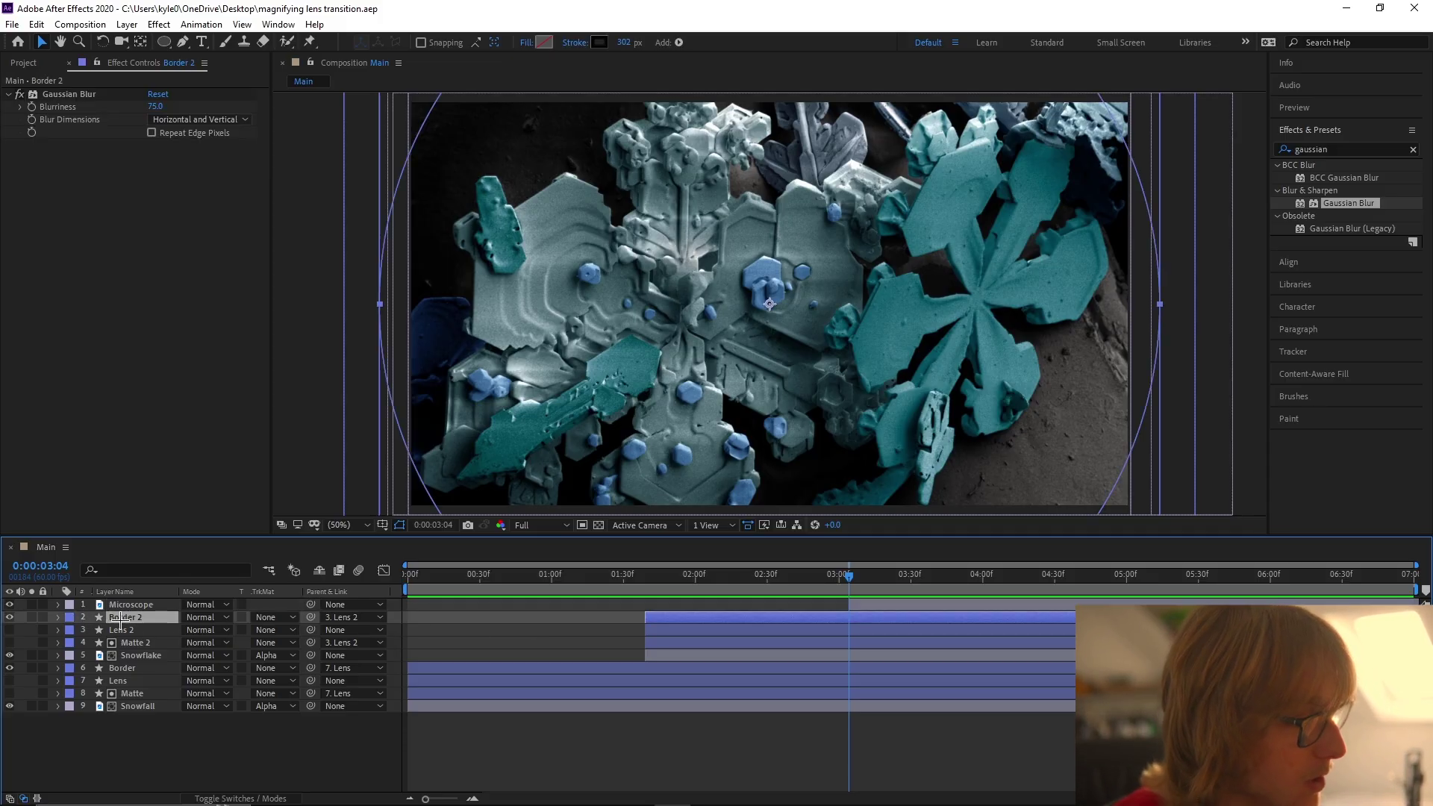
left_click(152, 643, "shift")
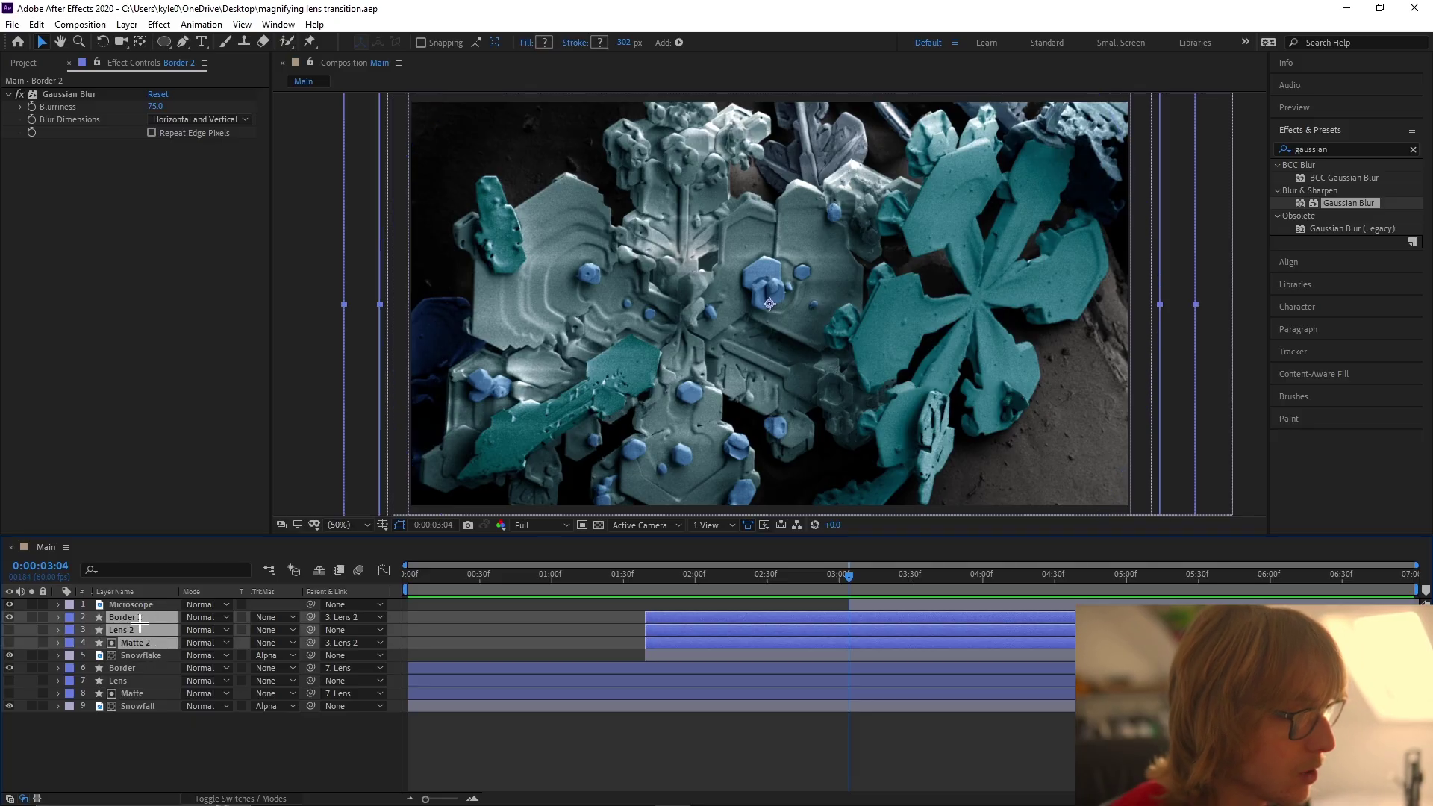
key("ctrl+d")
left_click_drag(168, 644, 169, 604)
left_click_drag(832, 606, 1041, 605)
left_click(829, 622)
Step: Set the Microscope layer's track matte to Alpha Matte "Matte 3" and return to its start at 0:00:03:04
left_click(857, 642)
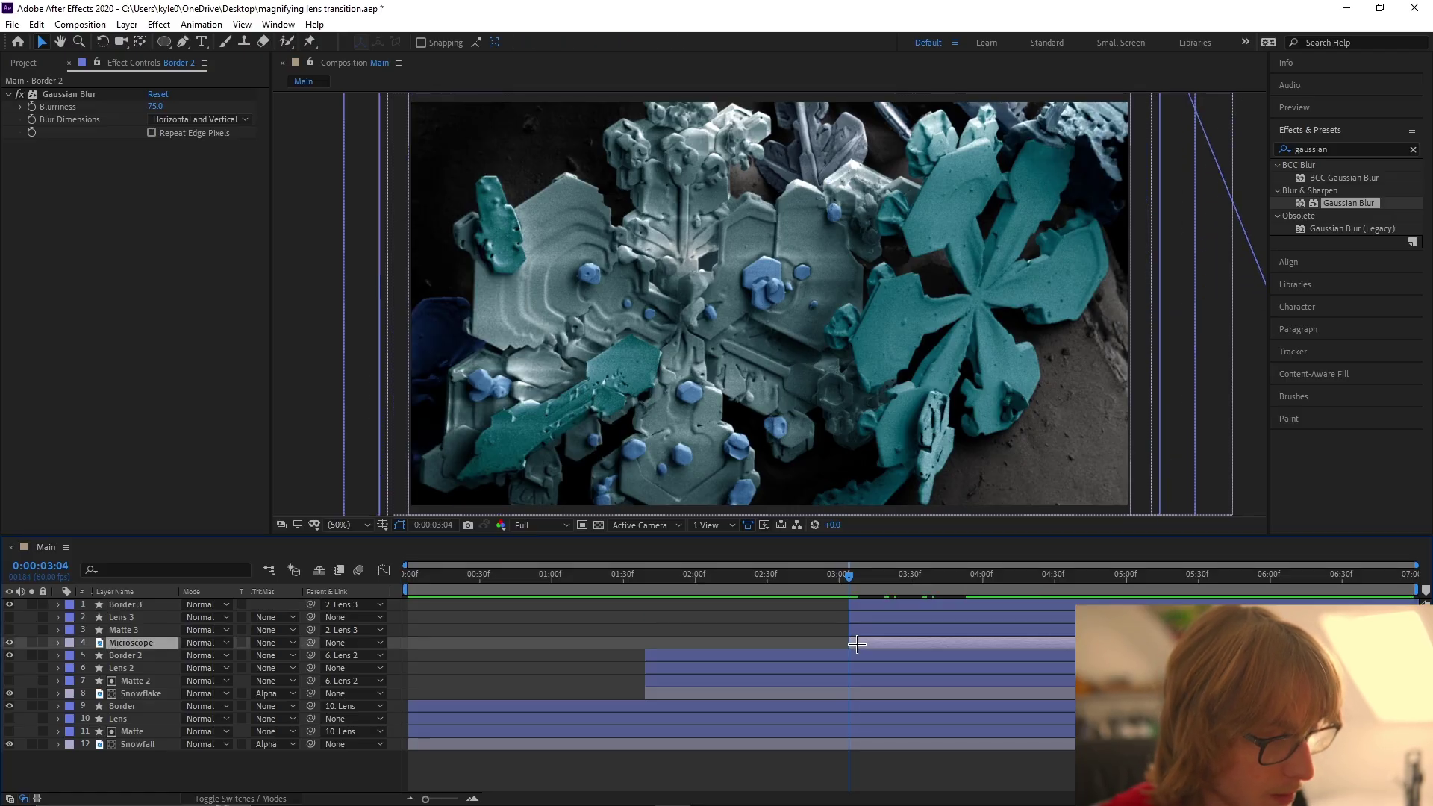
left_click(272, 643)
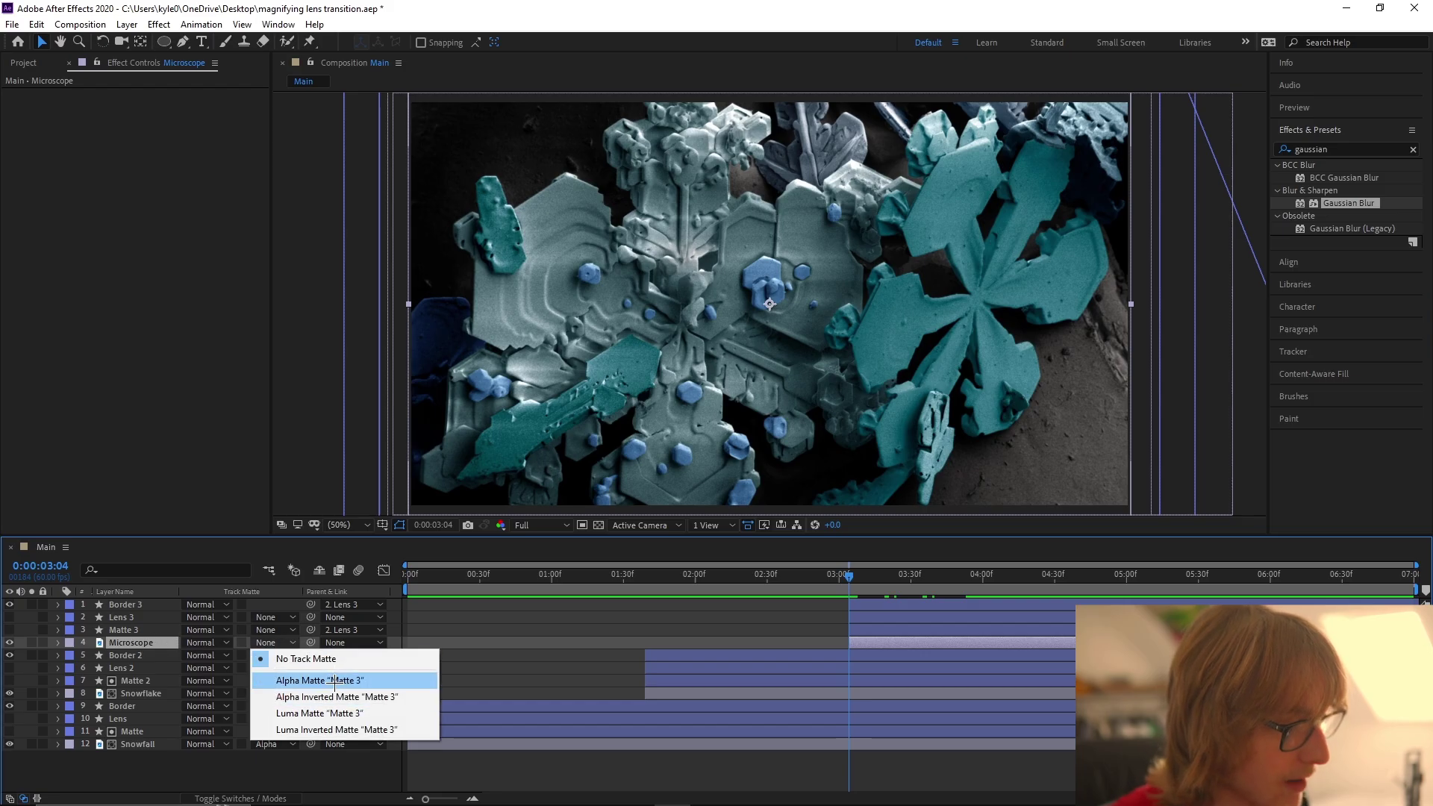
left_click(298, 676)
mouse_move(860, 576)
left_mouse_down()
mouse_move(833, 578)
mouse_move(849, 577)
left_mouse_up()
Step: Copy the keyframed Gaussian Blur effect from the Snowflake layer onto the Microscope layer at 0:00:03:04
left_click(709, 689)
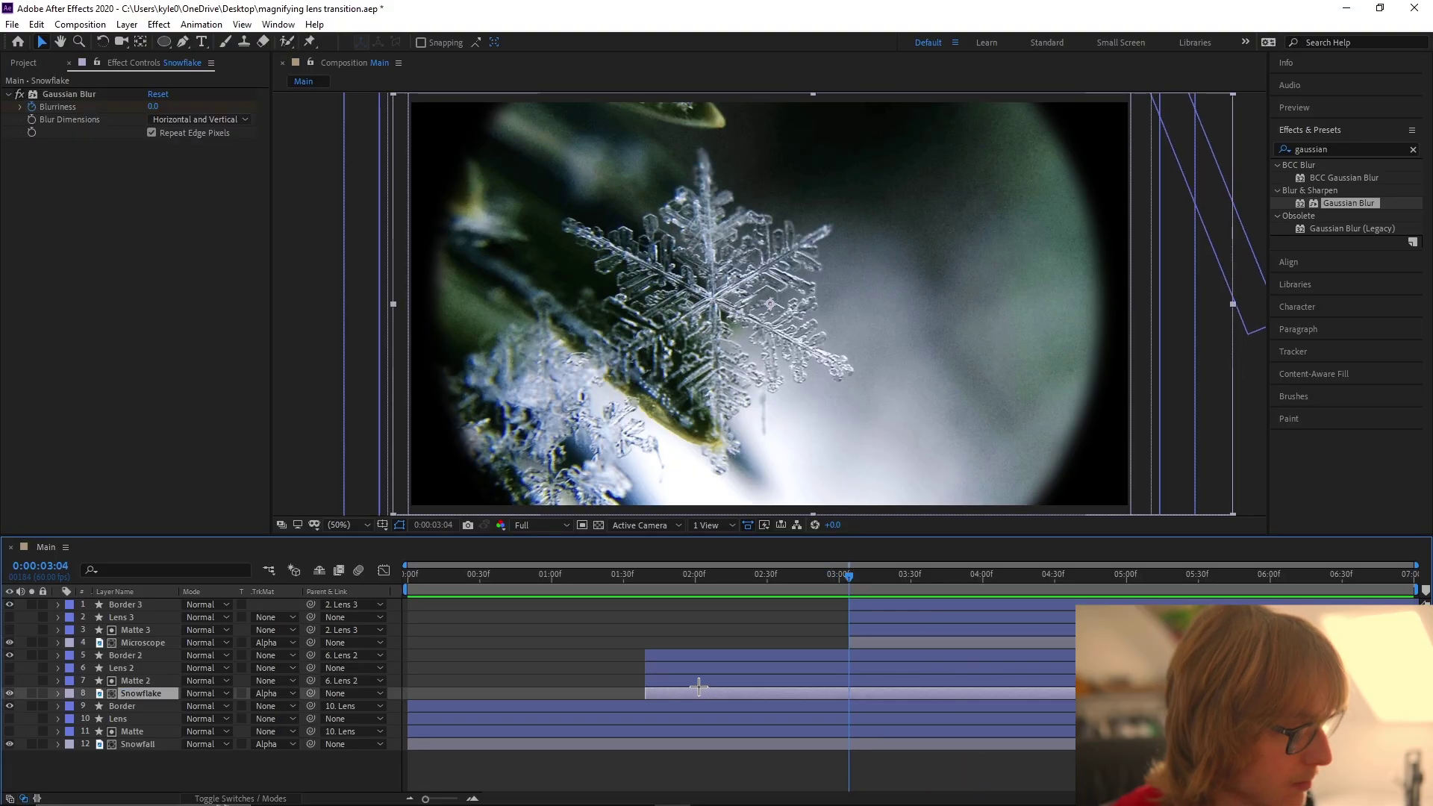
key("u")
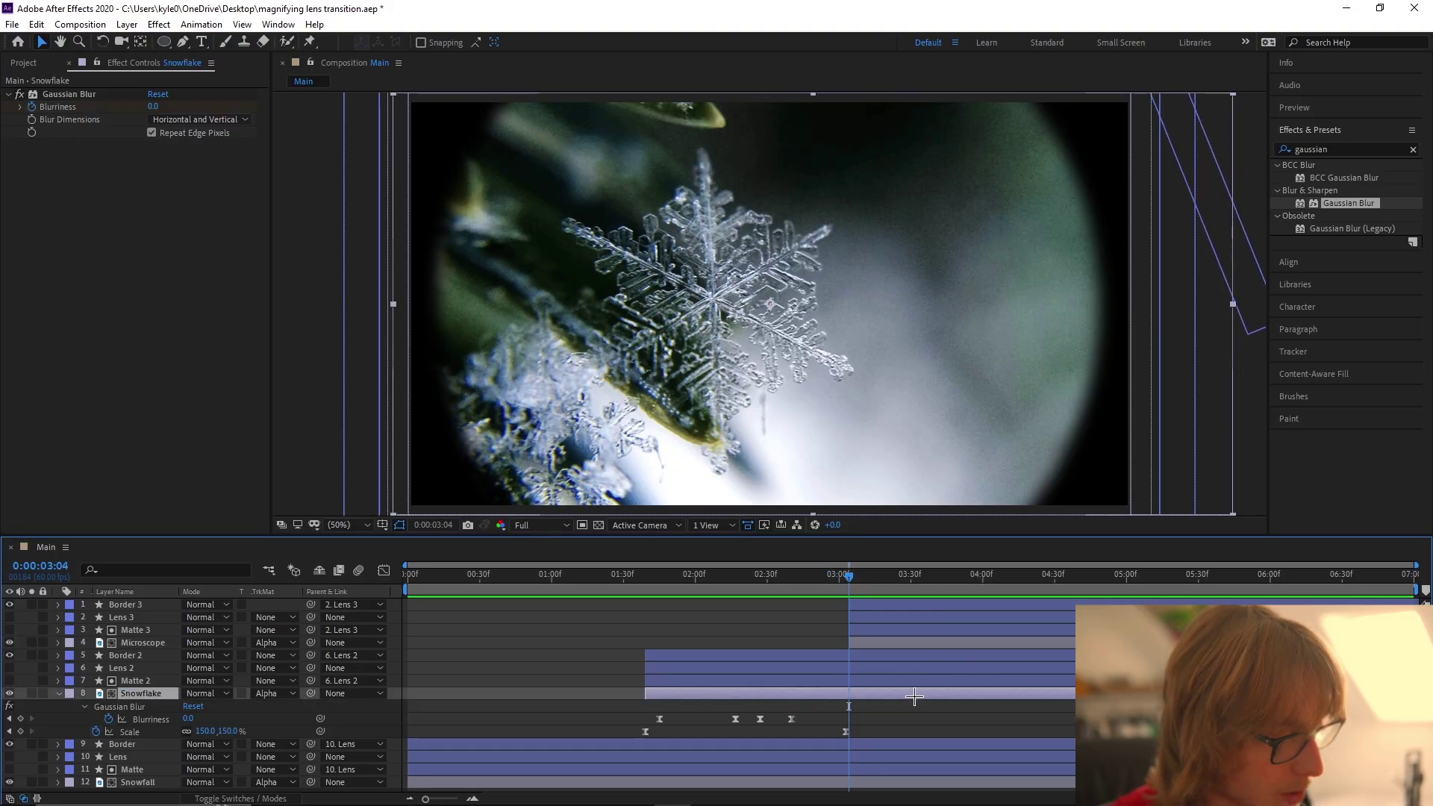
left_click(125, 706)
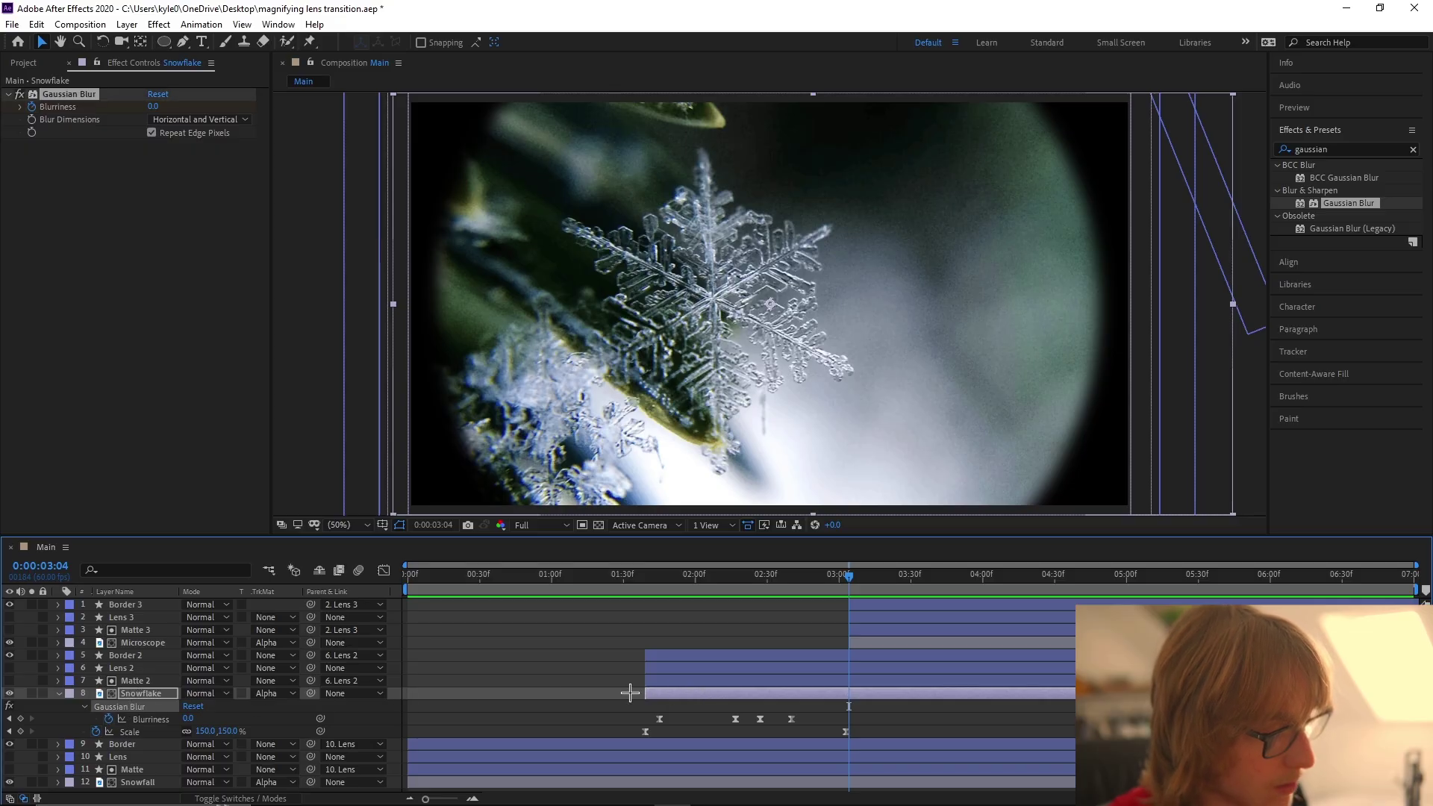
left_click(867, 642)
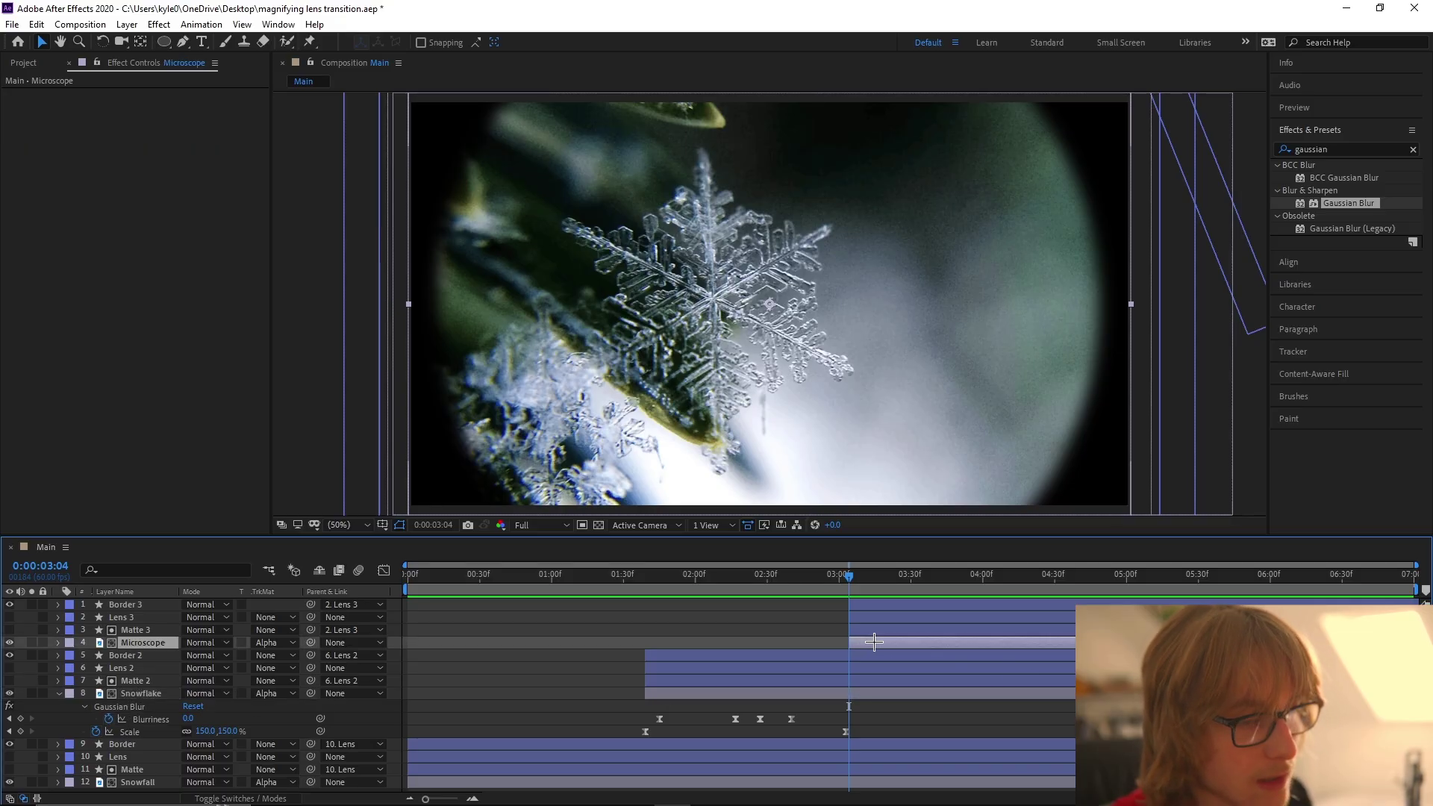
mouse_move(849, 575)
left_mouse_down()
mouse_move(918, 575)
mouse_move(848, 577)
left_mouse_up()
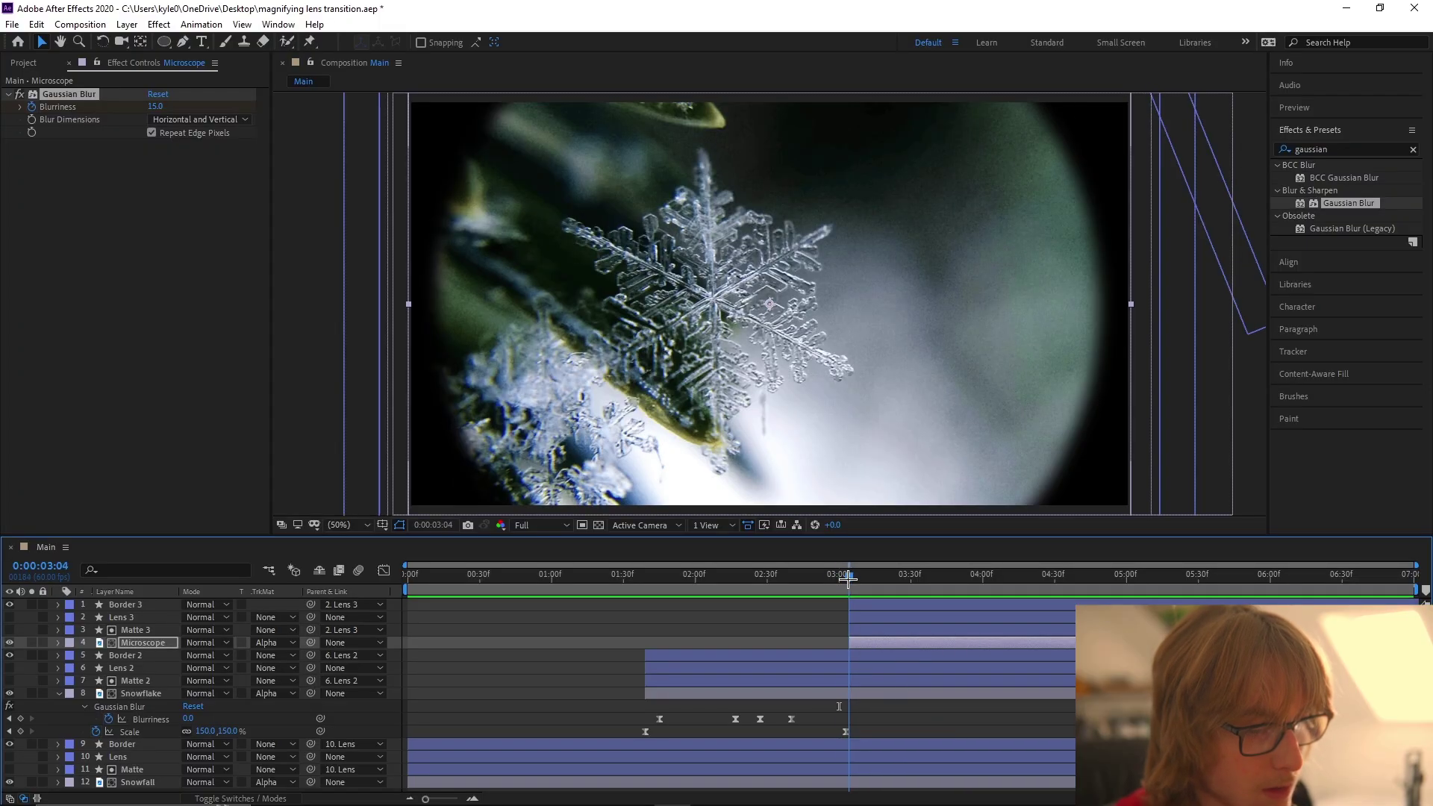
key("ctrl+v")
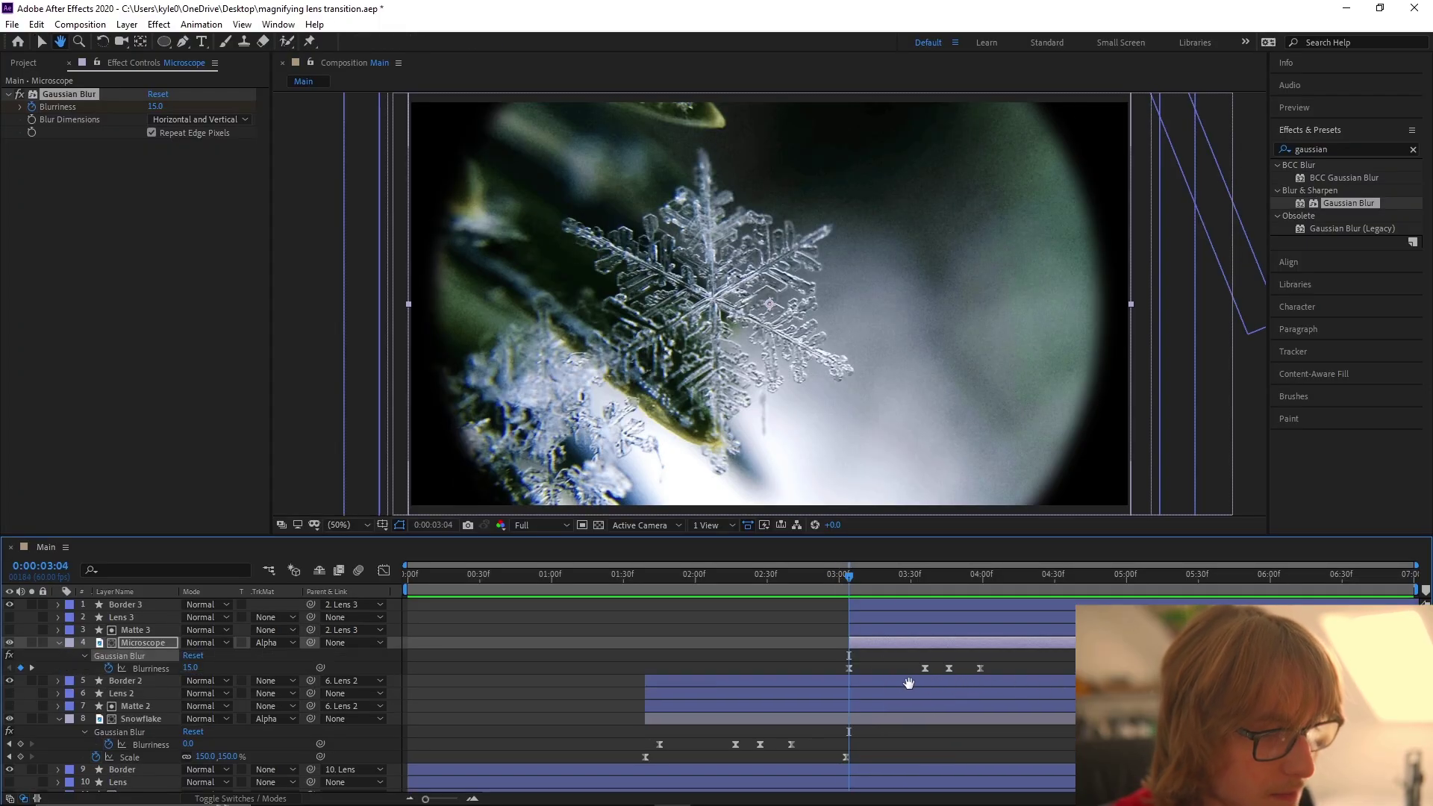
Step: Shift the Microscope blur keyframes to start at 0:00:03:14 and set the Blurriness keyframe at 0:00:03:56 to 5
scroll(1026, 678, "up", 1)
left_click_drag(625, 670, 978, 669)
key("space")
left_click_drag(673, 574, 918, 584)
left_click(929, 653)
left_click(195, 667)
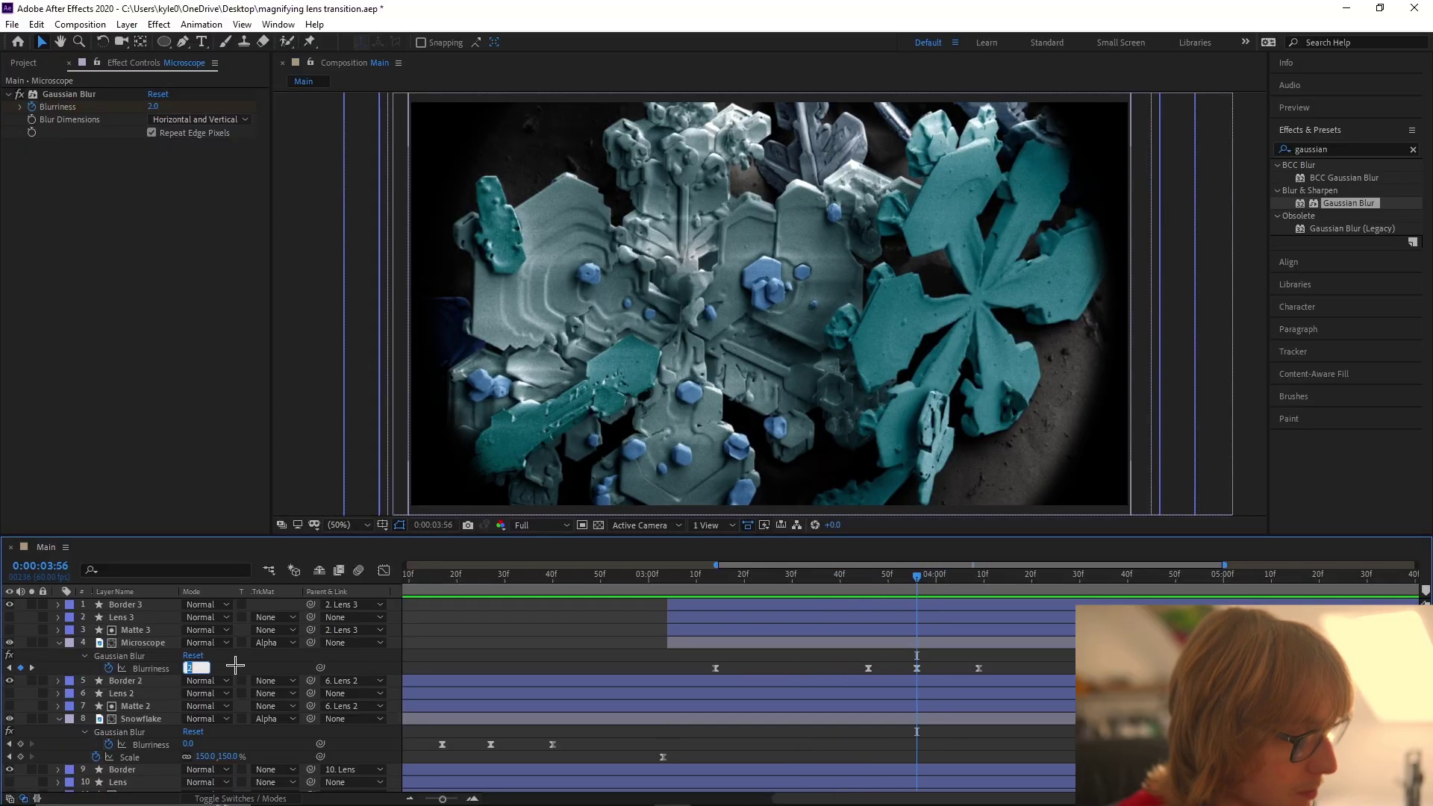
key("Return")
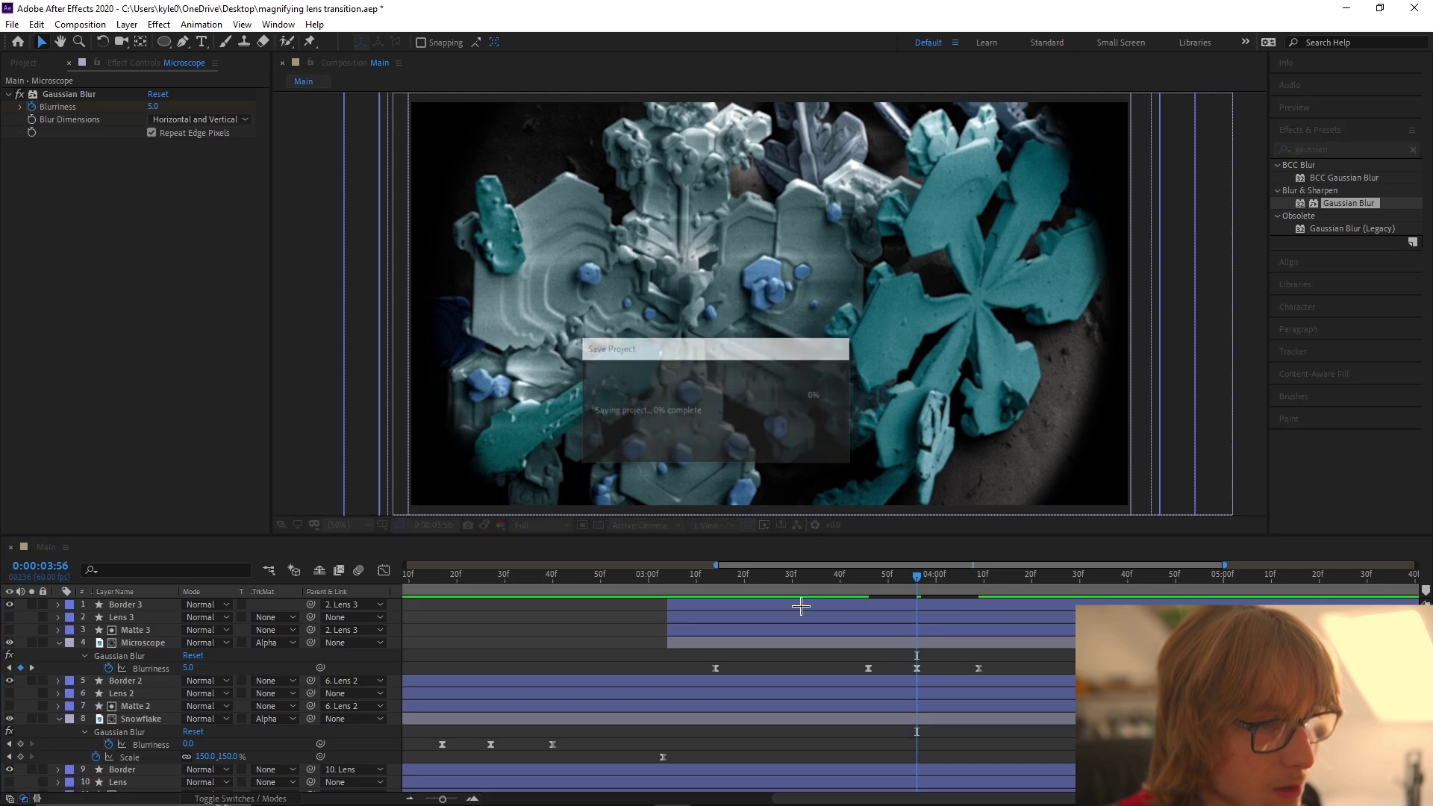
key("u")
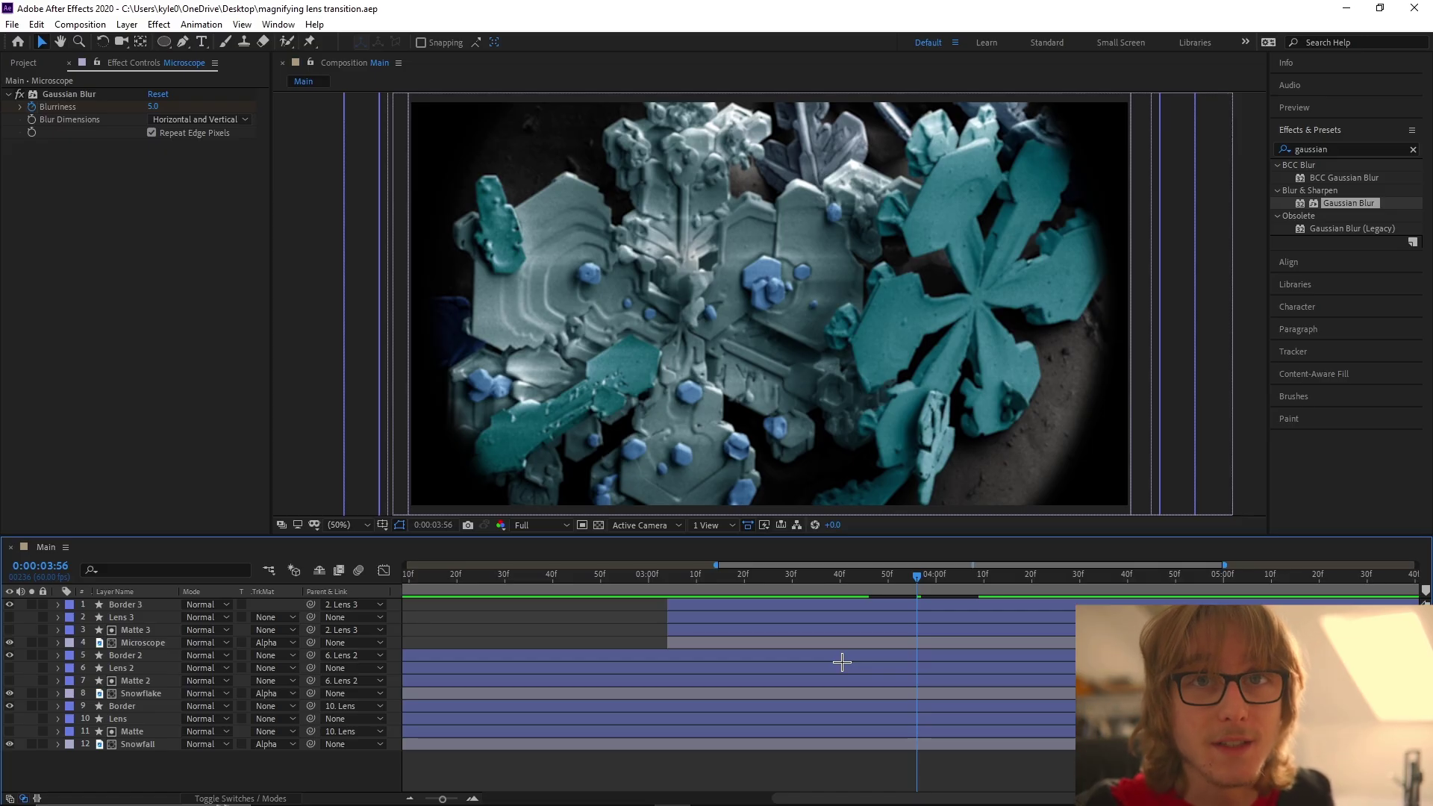
Step: Play back the transition into the Microscope layer from 0:00:03:00
left_click(647, 578)
key("space")
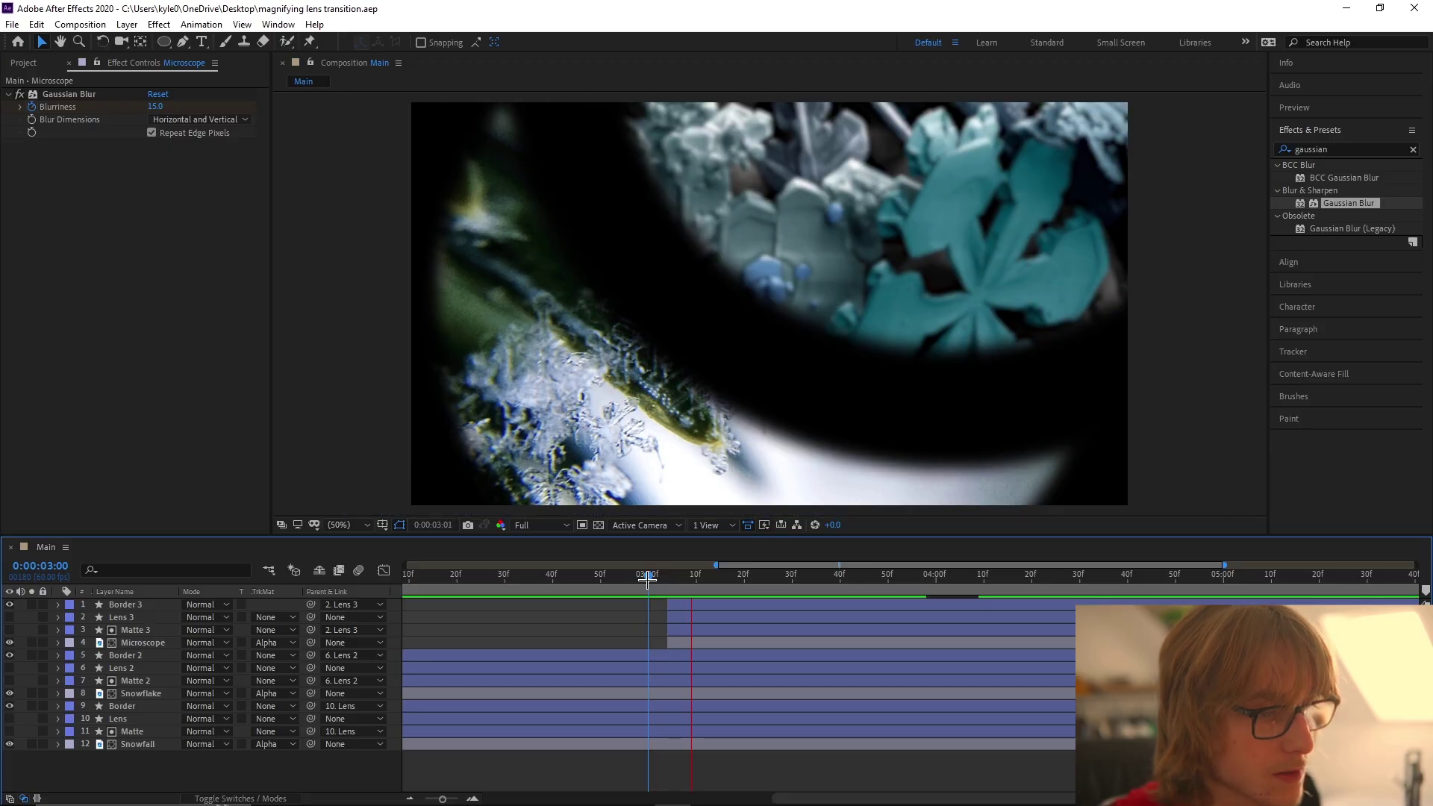
key("minus")
key("minus")
Step: End the work area at 0:00:05:00, trim the composition to it and save the project
left_click_drag(887, 582, 1129, 596)
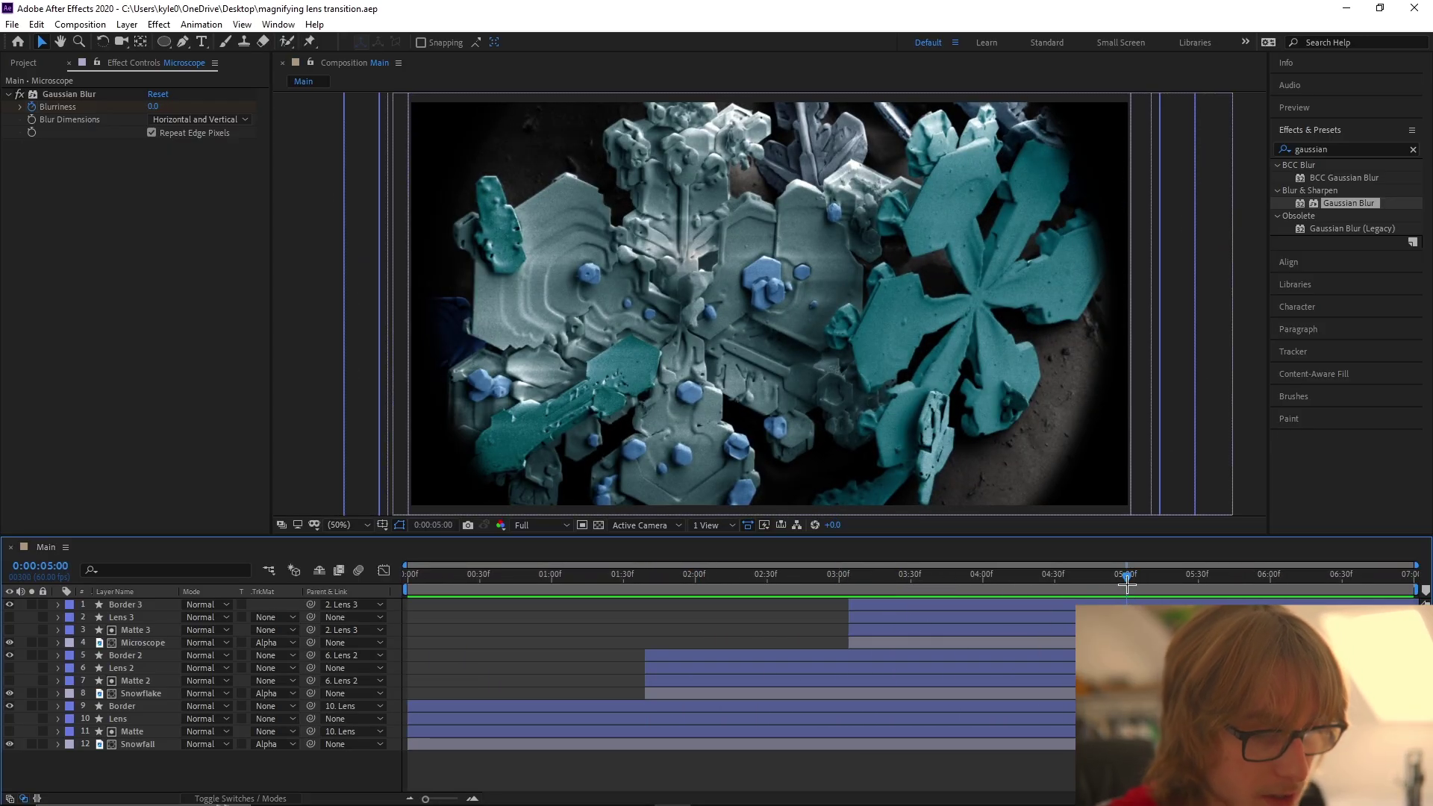
key("n")
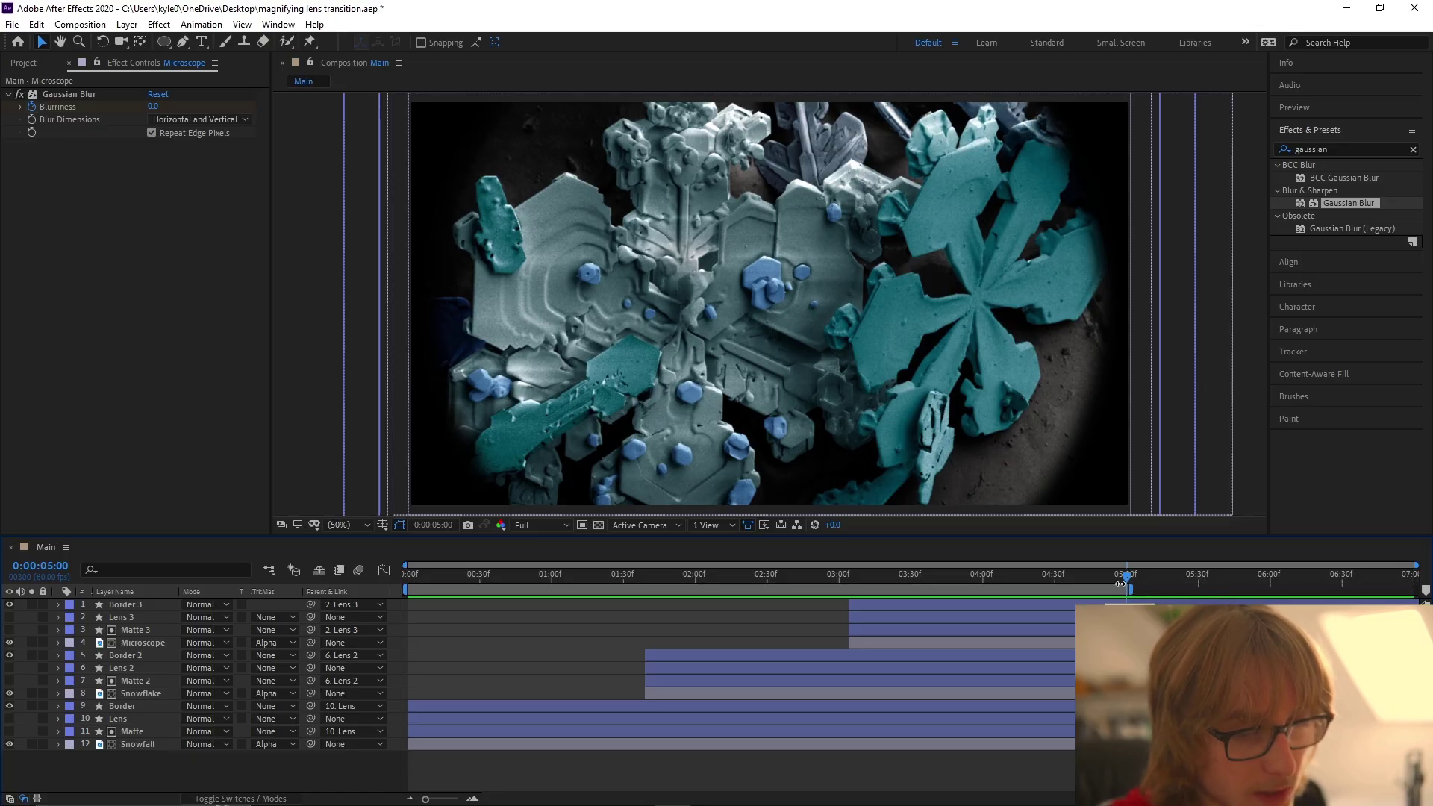
left_click(1178, 630)
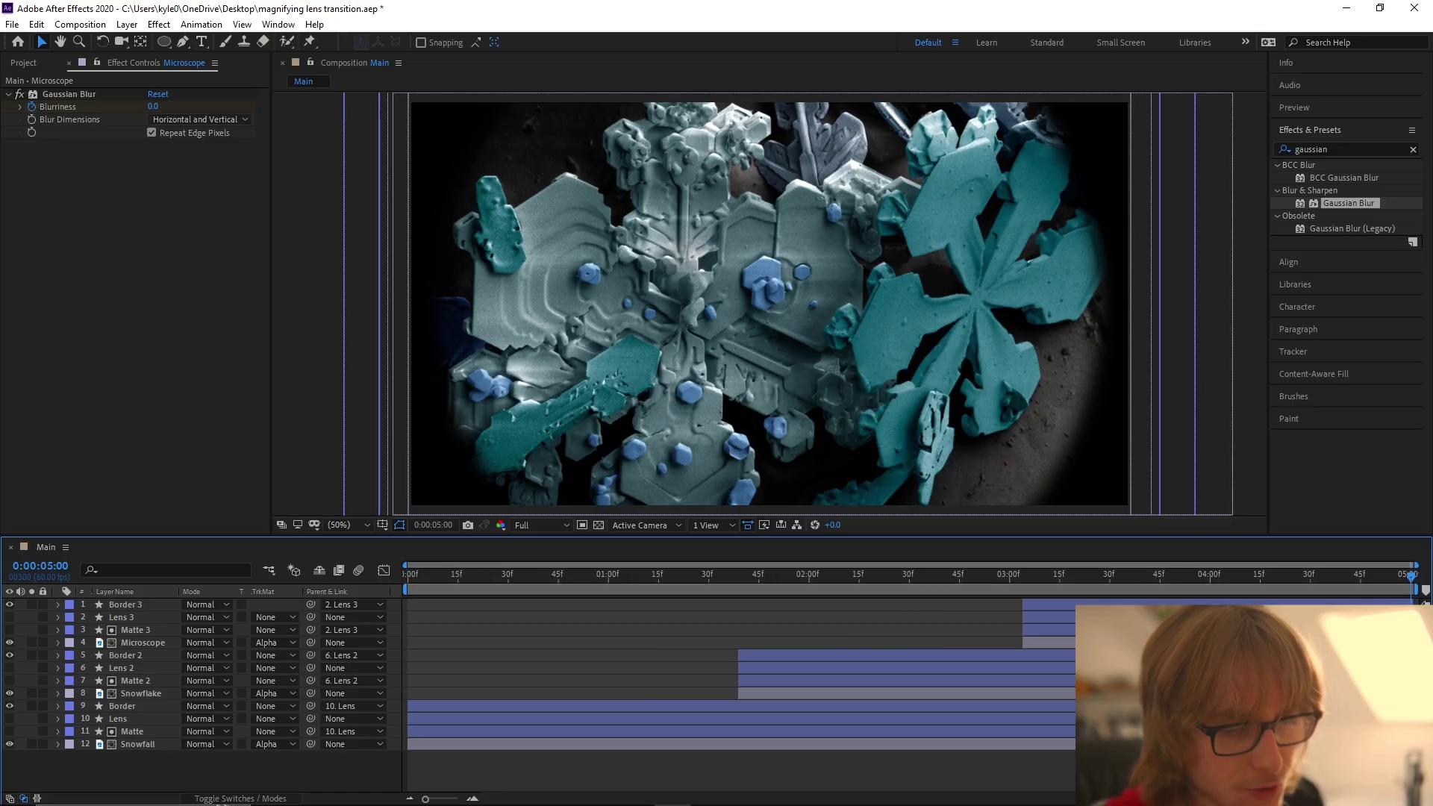
key("space")
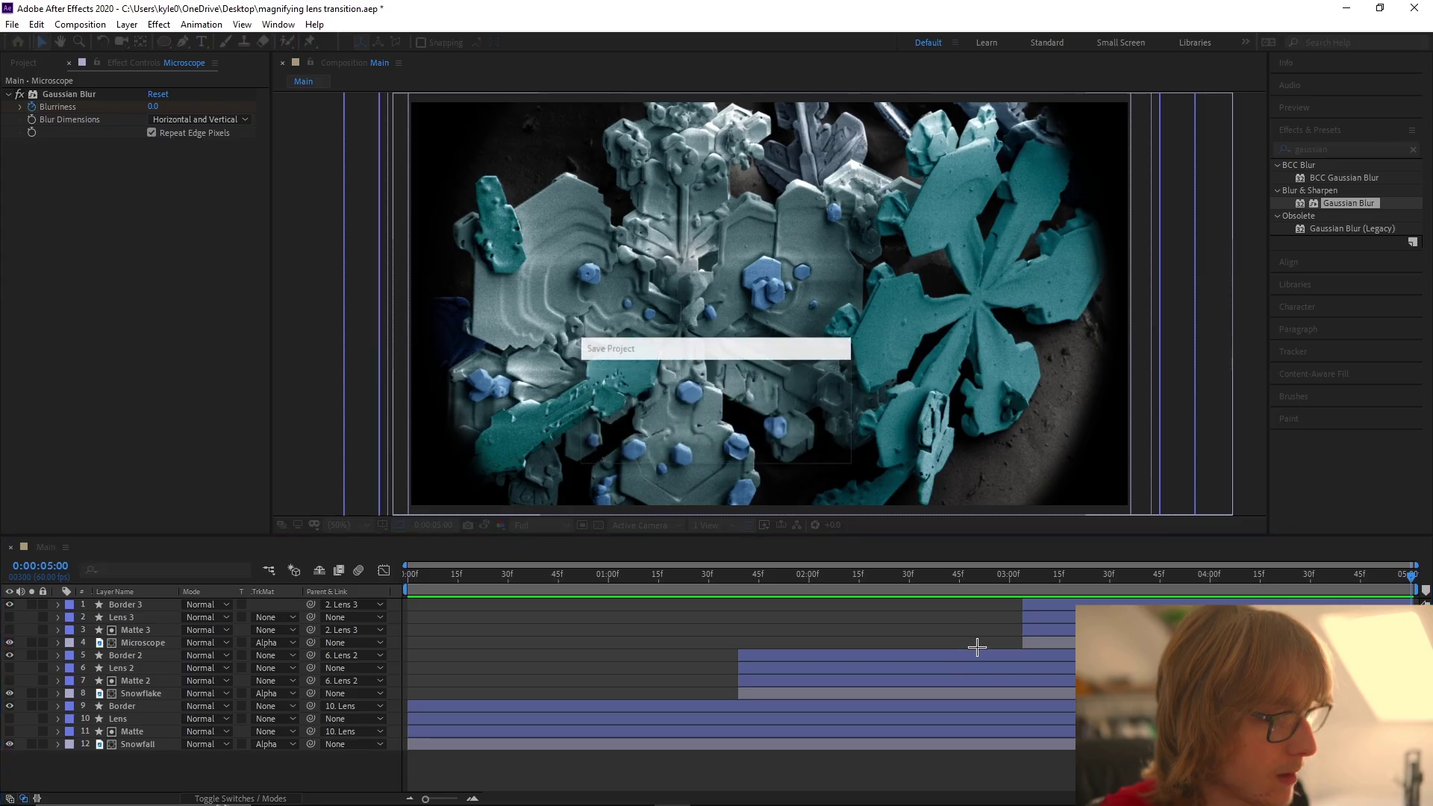
key("v")
Step: Keyframe the Microscope layer's Scale at 0:00:03:04 and raise it by 5 to 126% at 0:00:05:00
left_click(1031, 643)
left_click(1022, 579)
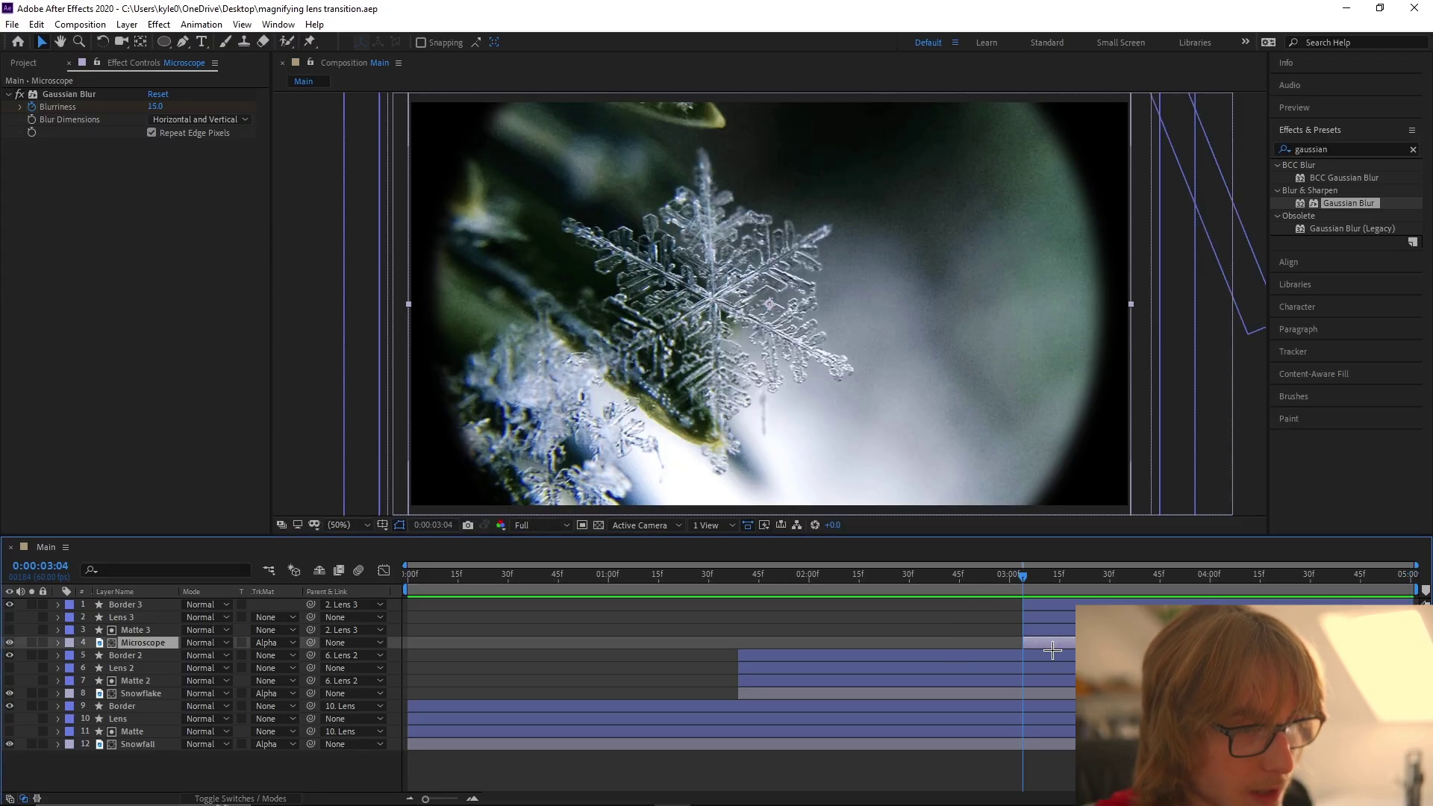
key("s")
left_click(97, 654)
key("End")
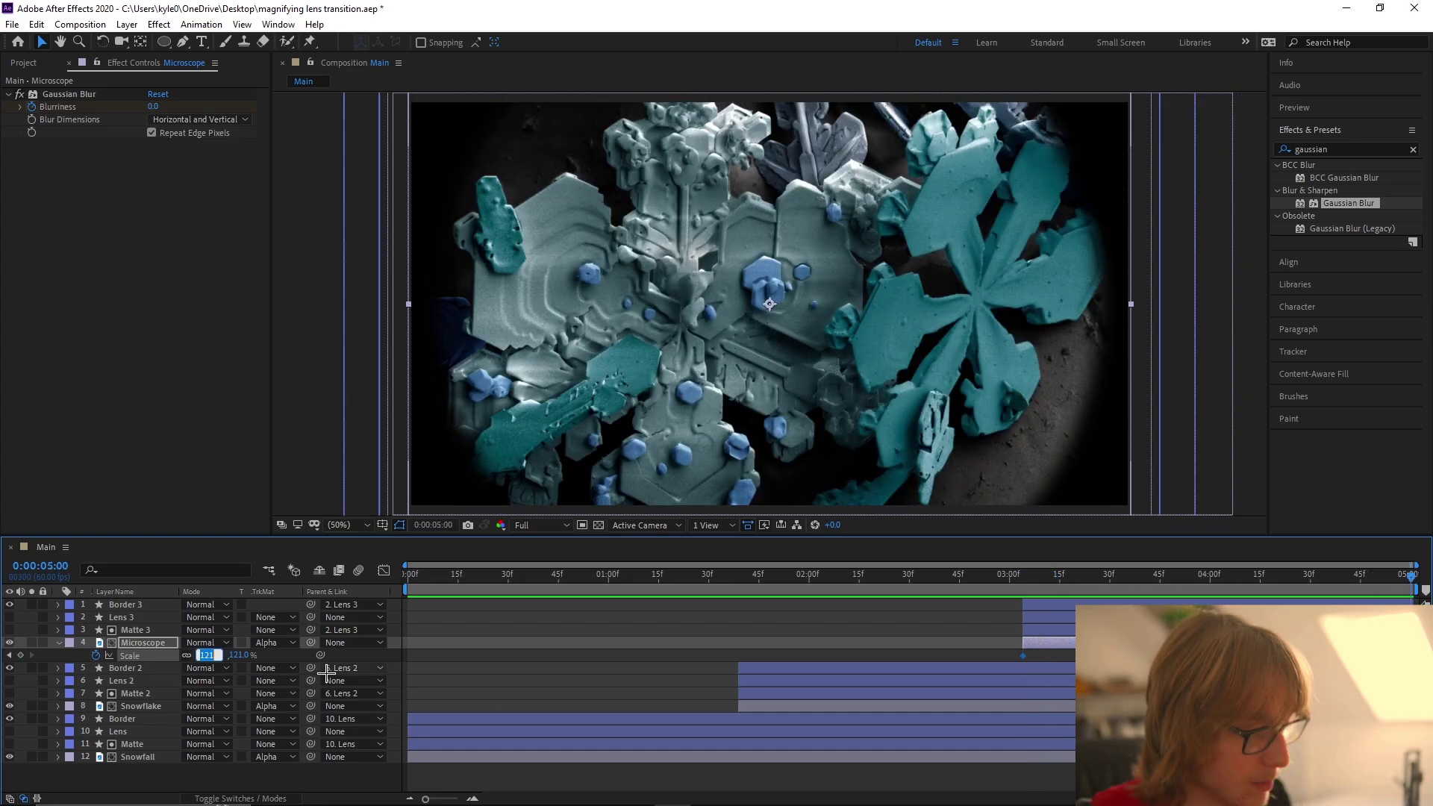
type("+5")
key("Return")
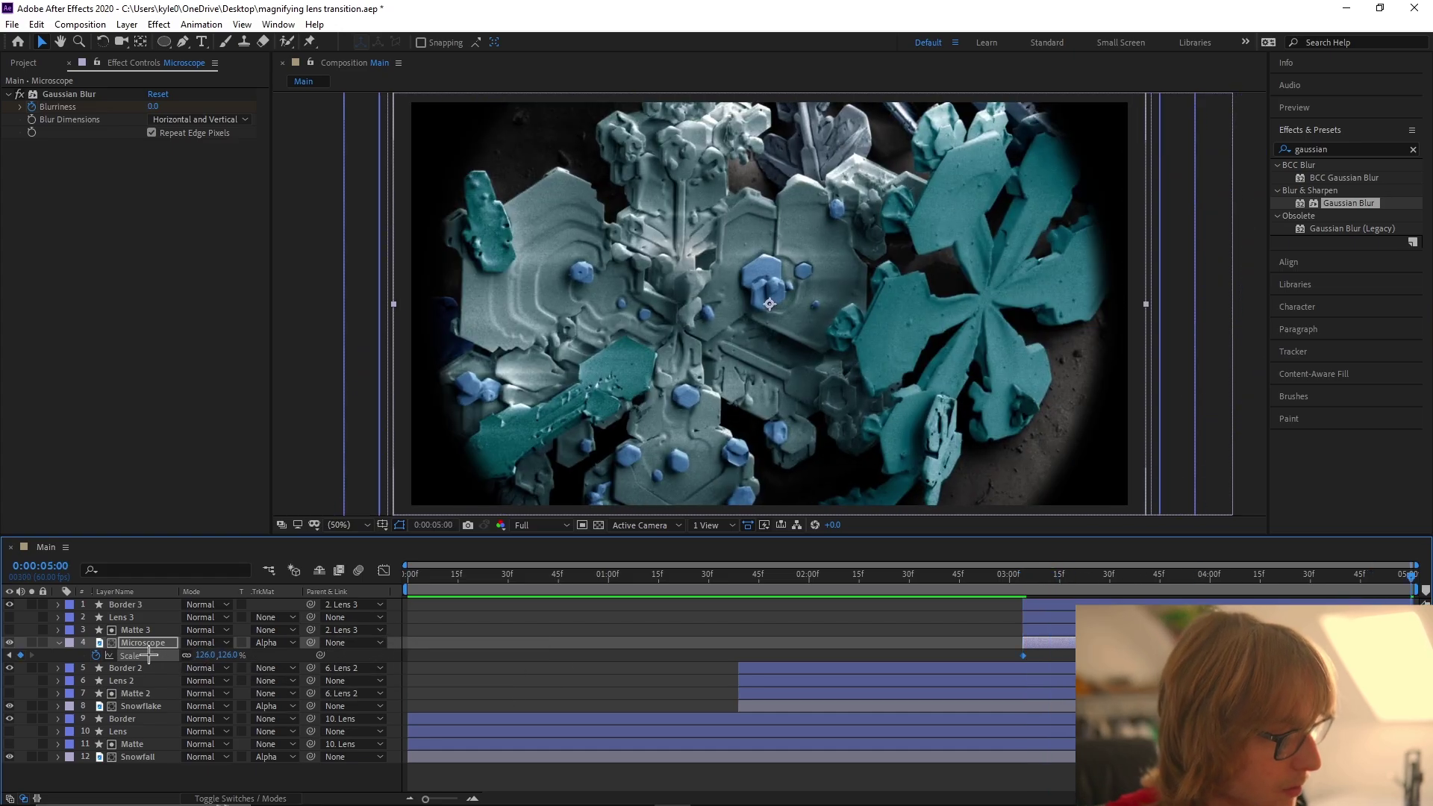
Step: Apply Easy Ease to the Microscope Scale keyframes, reshape their speed curve in the Graph Editor and preview from the start
right_click(154, 654)
mouse_move(246, 627)
left_click(441, 676)
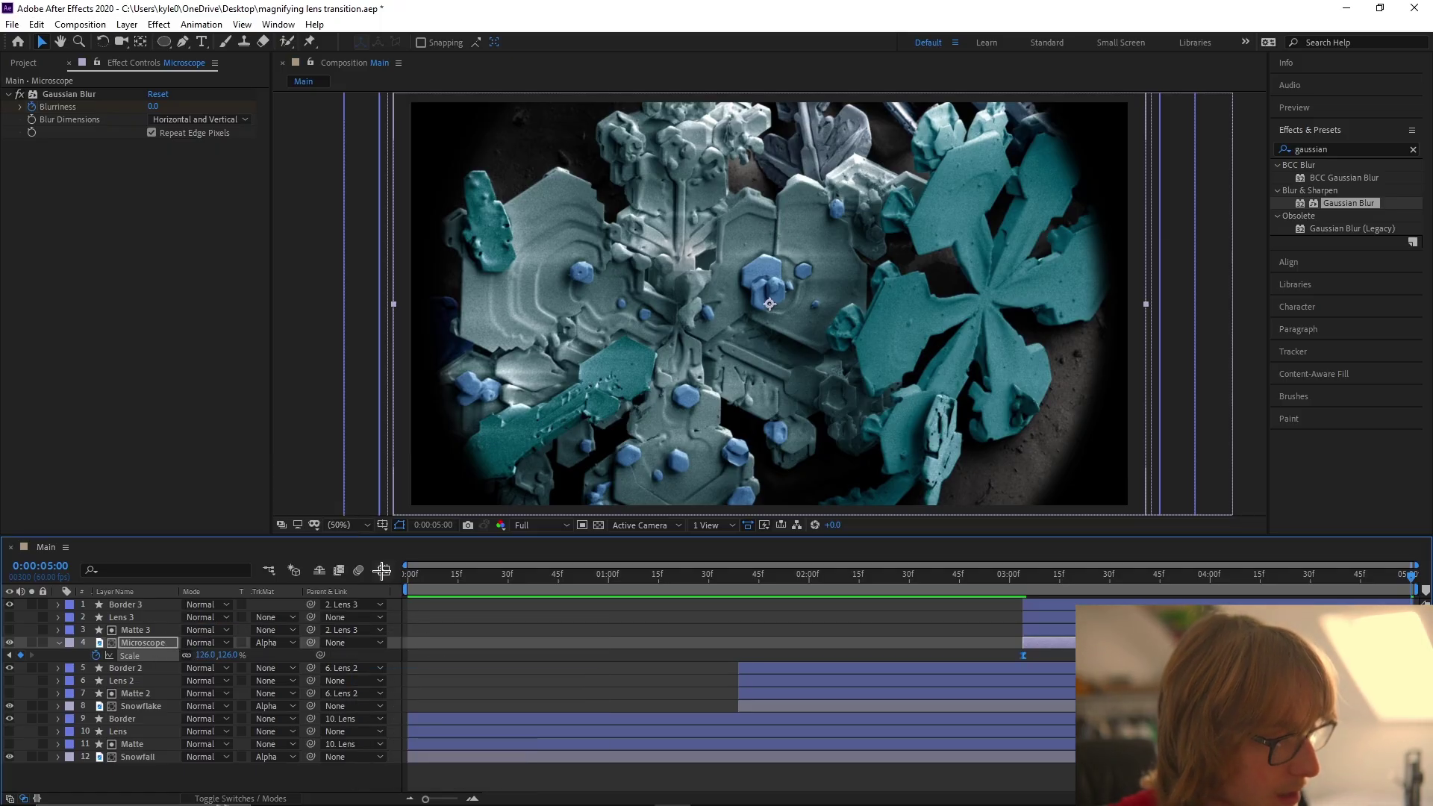
left_click(384, 570)
left_click_drag(930, 630, 1411, 768)
left_click_drag(1152, 755, 970, 761)
left_click_drag(1281, 757, 1053, 757)
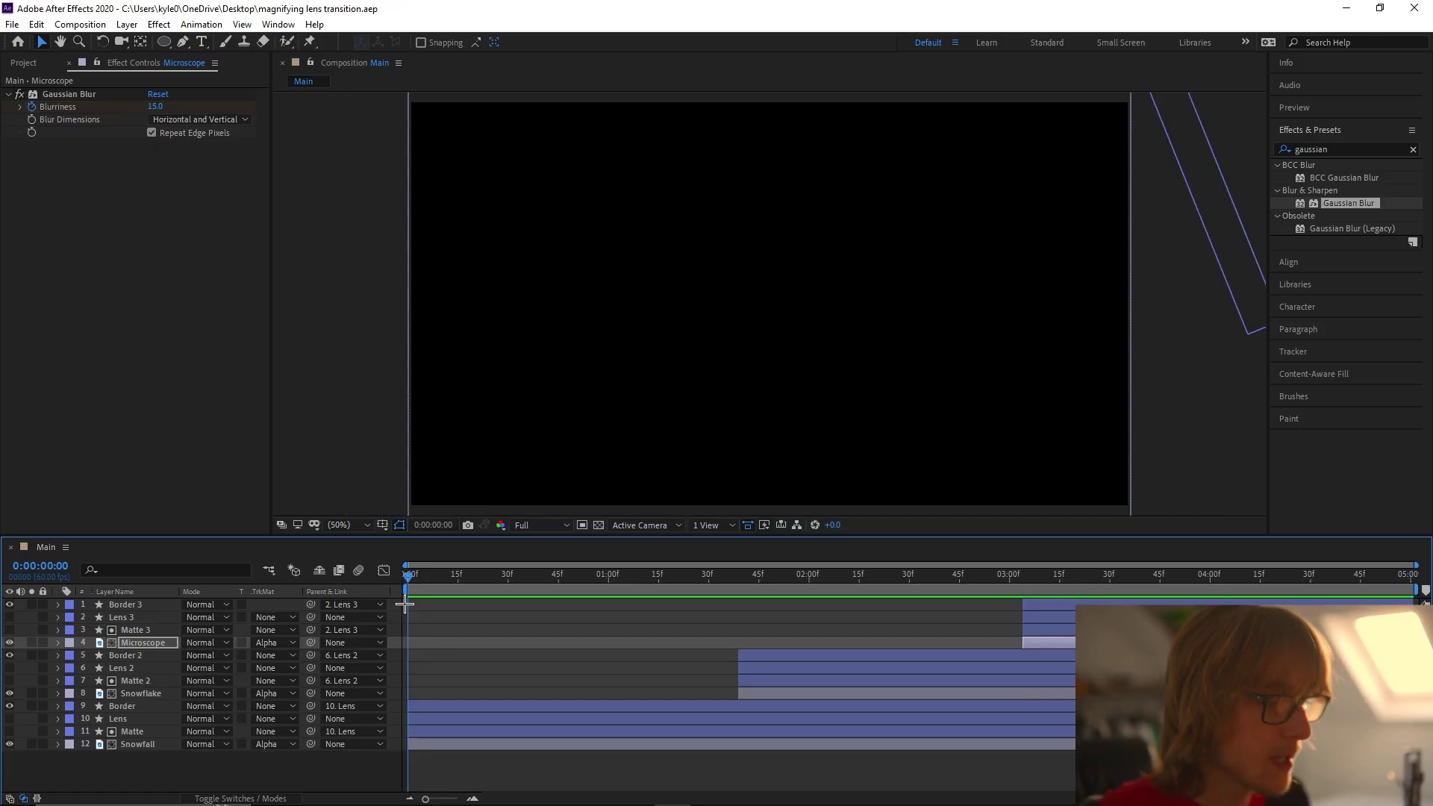
left_click(489, 655)
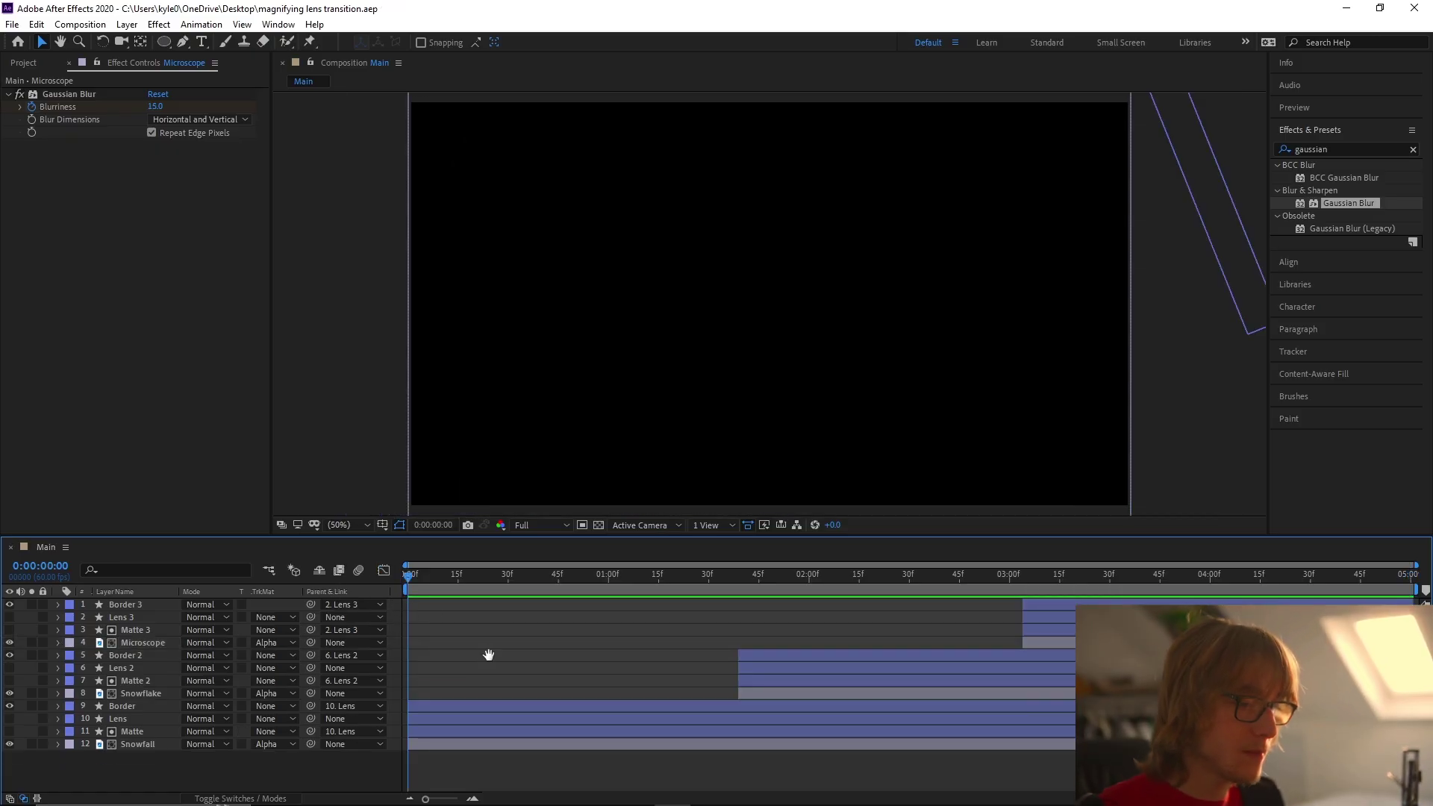
key("space")
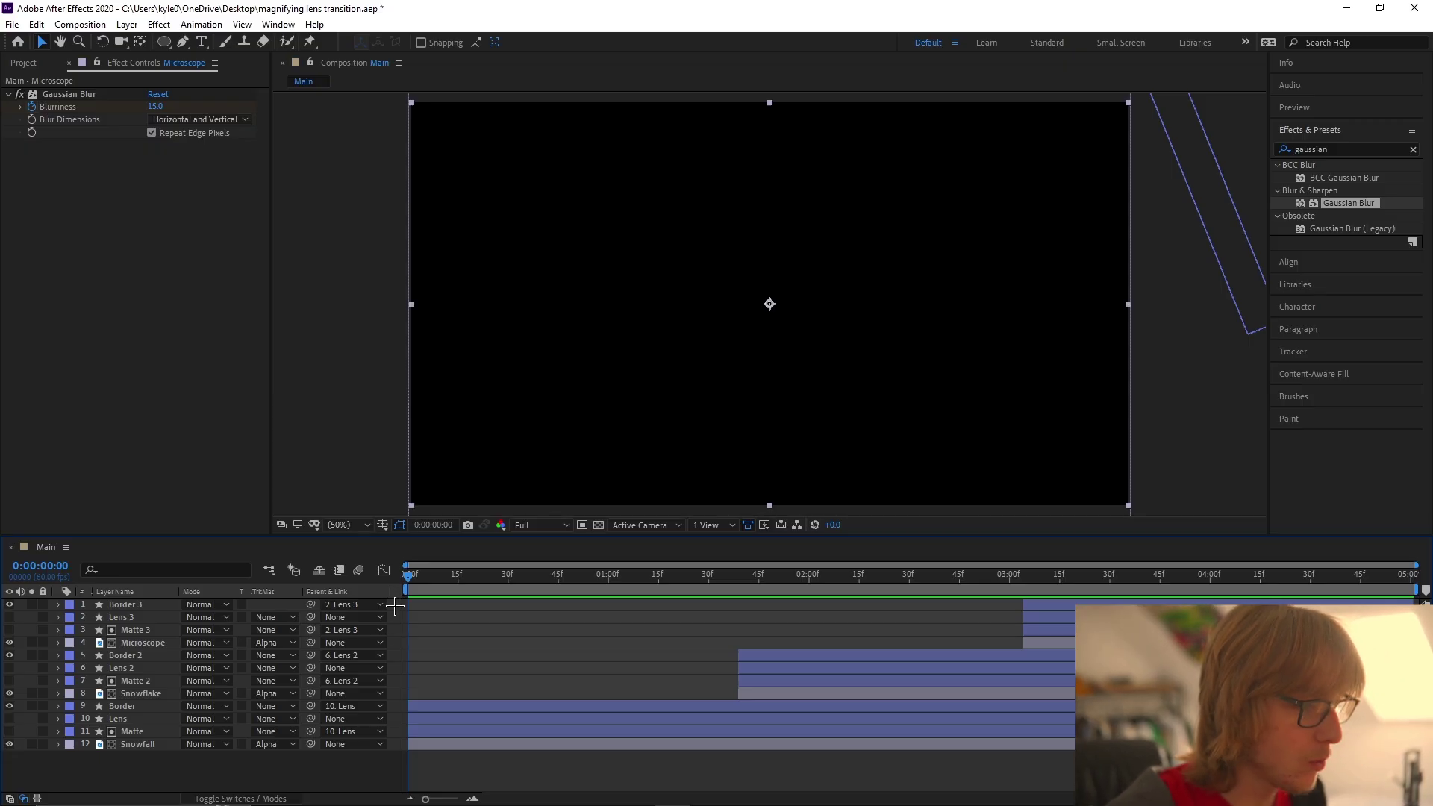
Step: Add two adjustment layers above all the others, naming the upper one FPS and the lower one FX
key("ctrl+alt+y")
key("ctrl+alt+y")
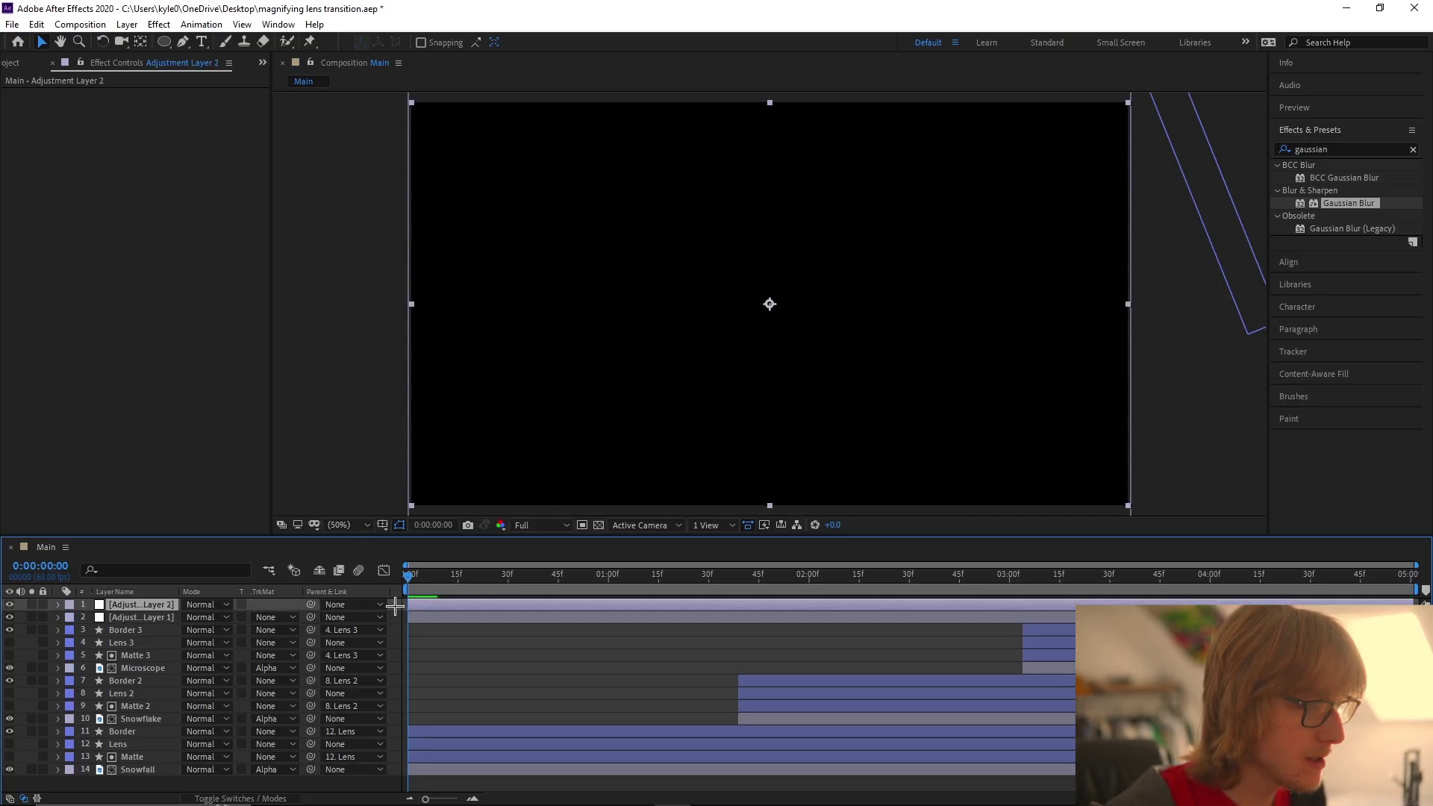
left_click(144, 618)
left_click(140, 604)
right_click(119, 603)
left_click(171, 591)
type("FPS")
key("Return")
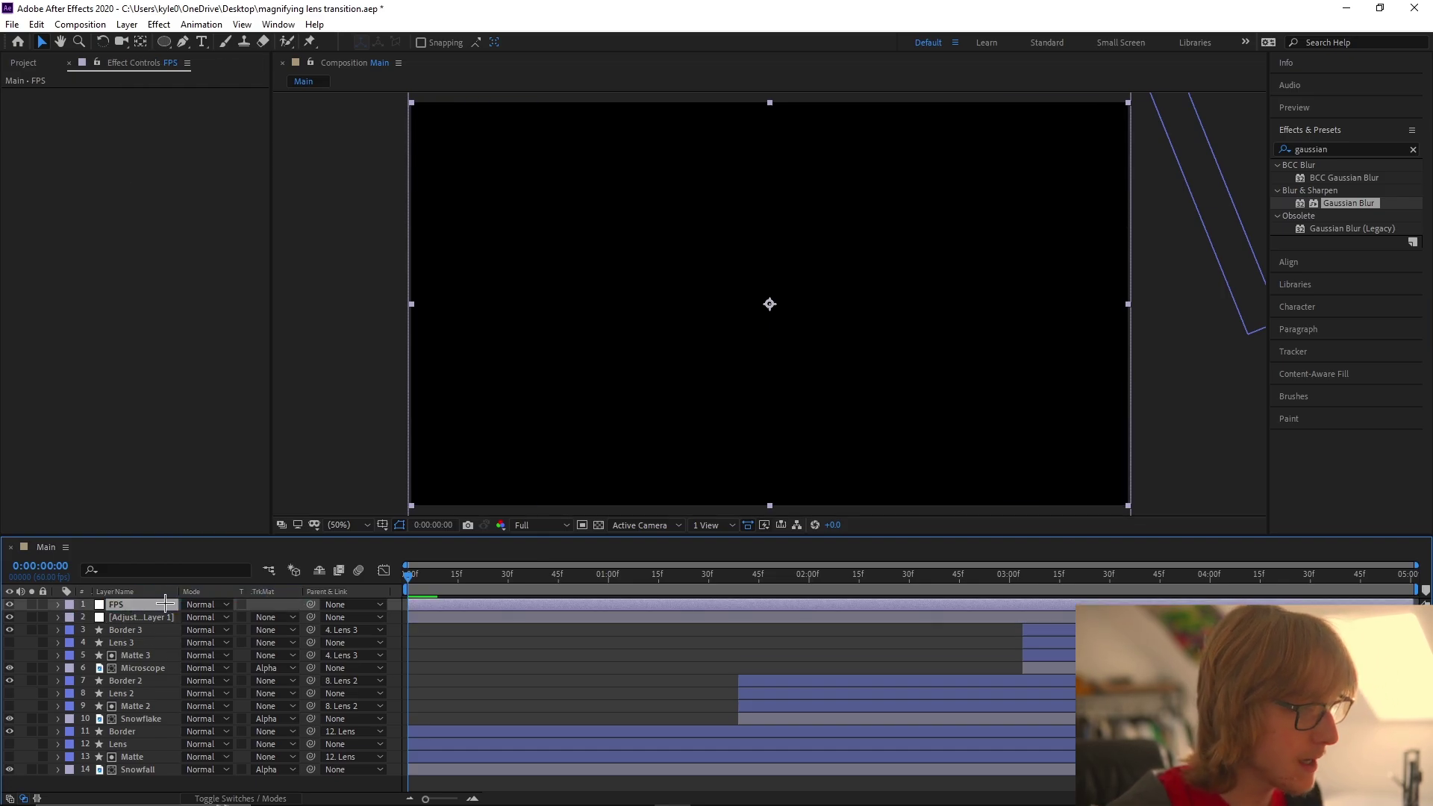
right_click(165, 617)
left_click(176, 606)
type("FX")
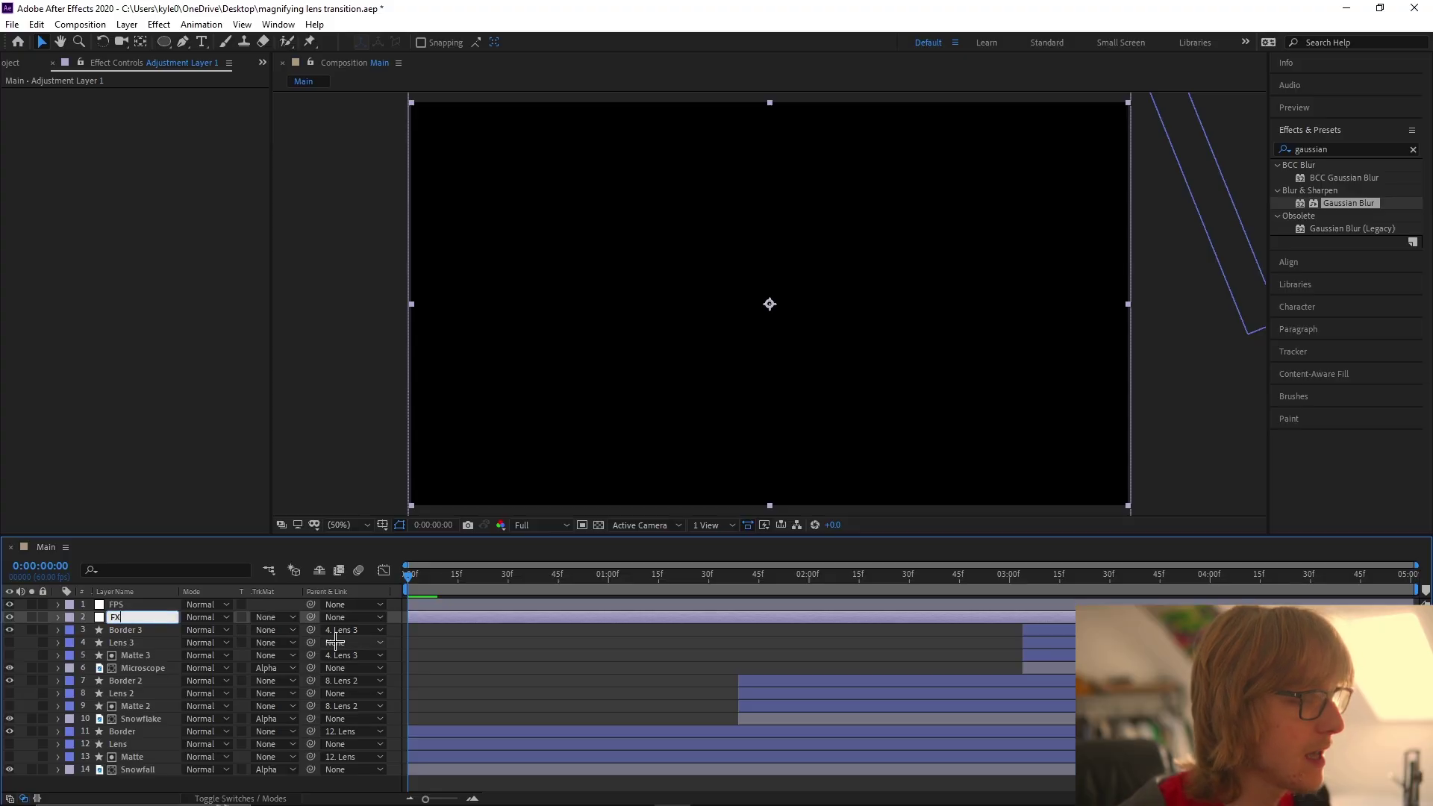
key("Return")
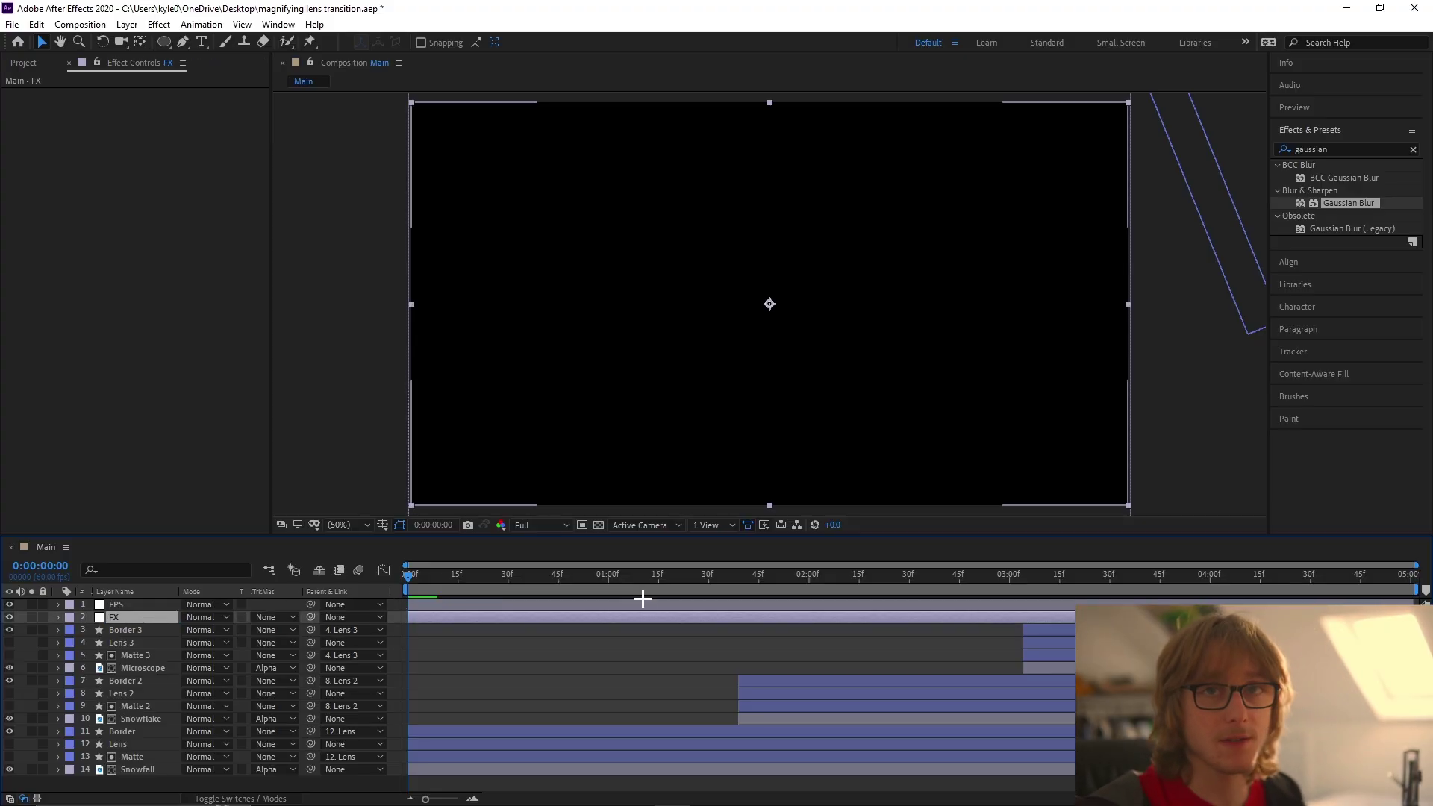
Step: Apply the Distort Transform effect to the FX adjustment layer and set the effect's Scale to 100.5
left_click(1344, 150)
type("transform")
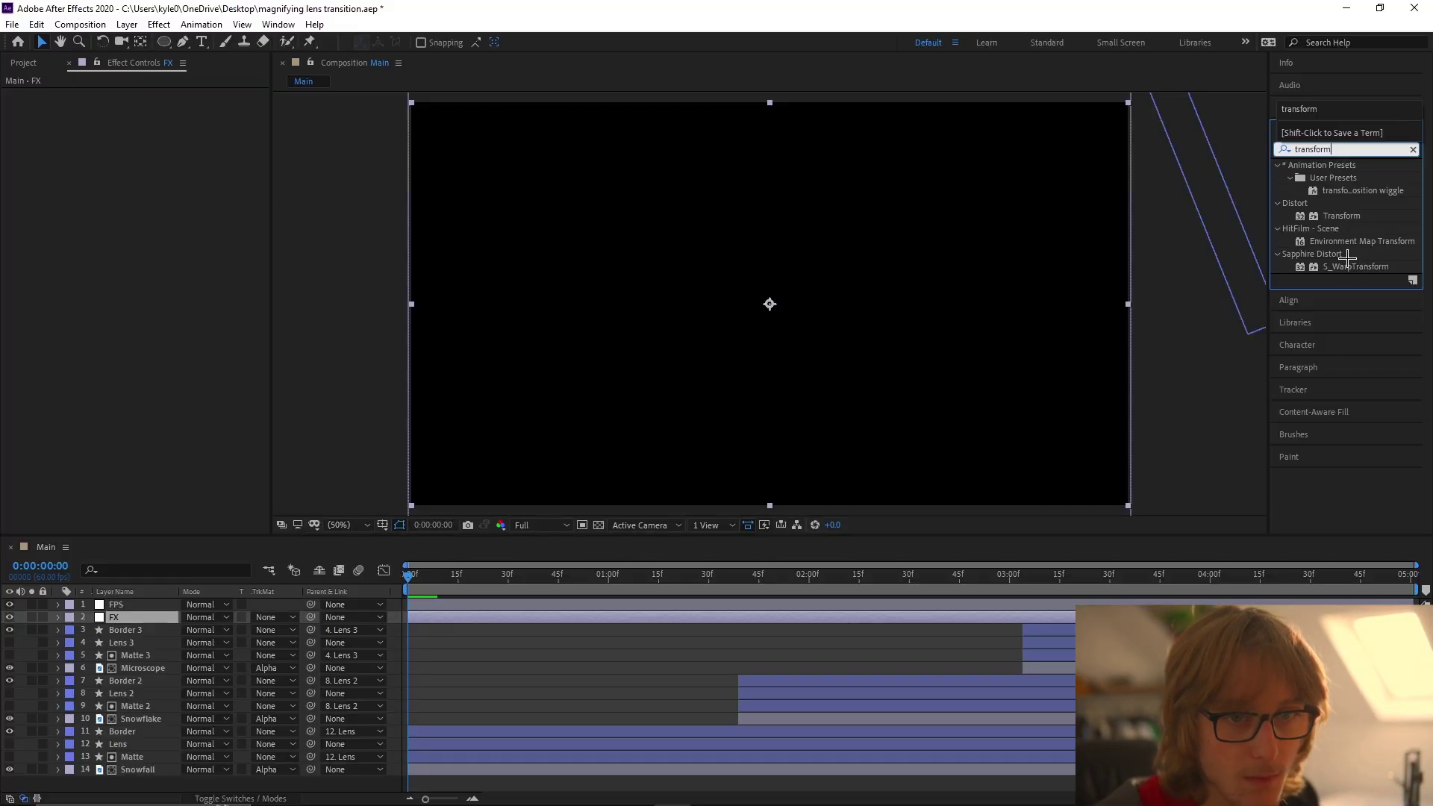
left_click_drag(1341, 216, 133, 627)
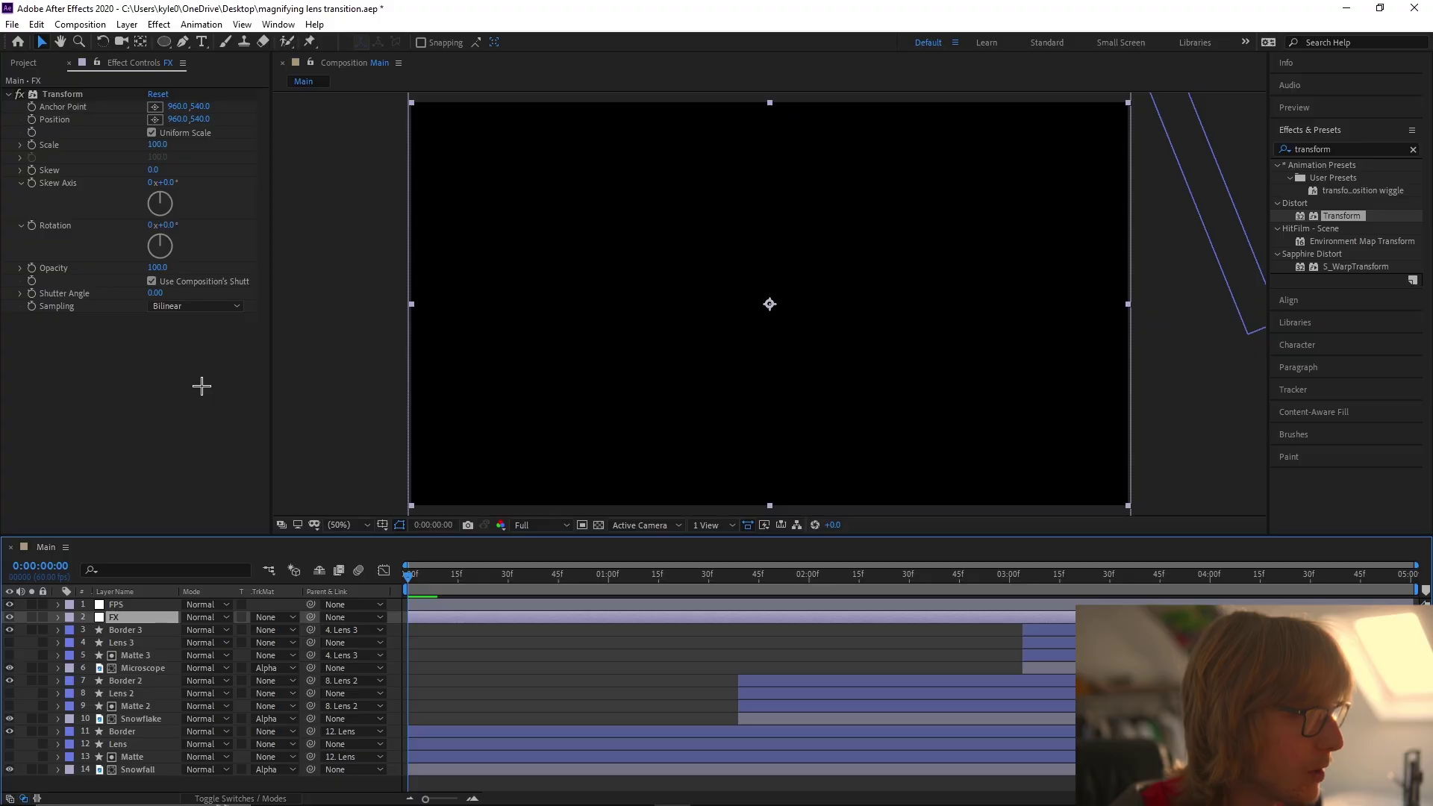
left_click(161, 146)
type("100")
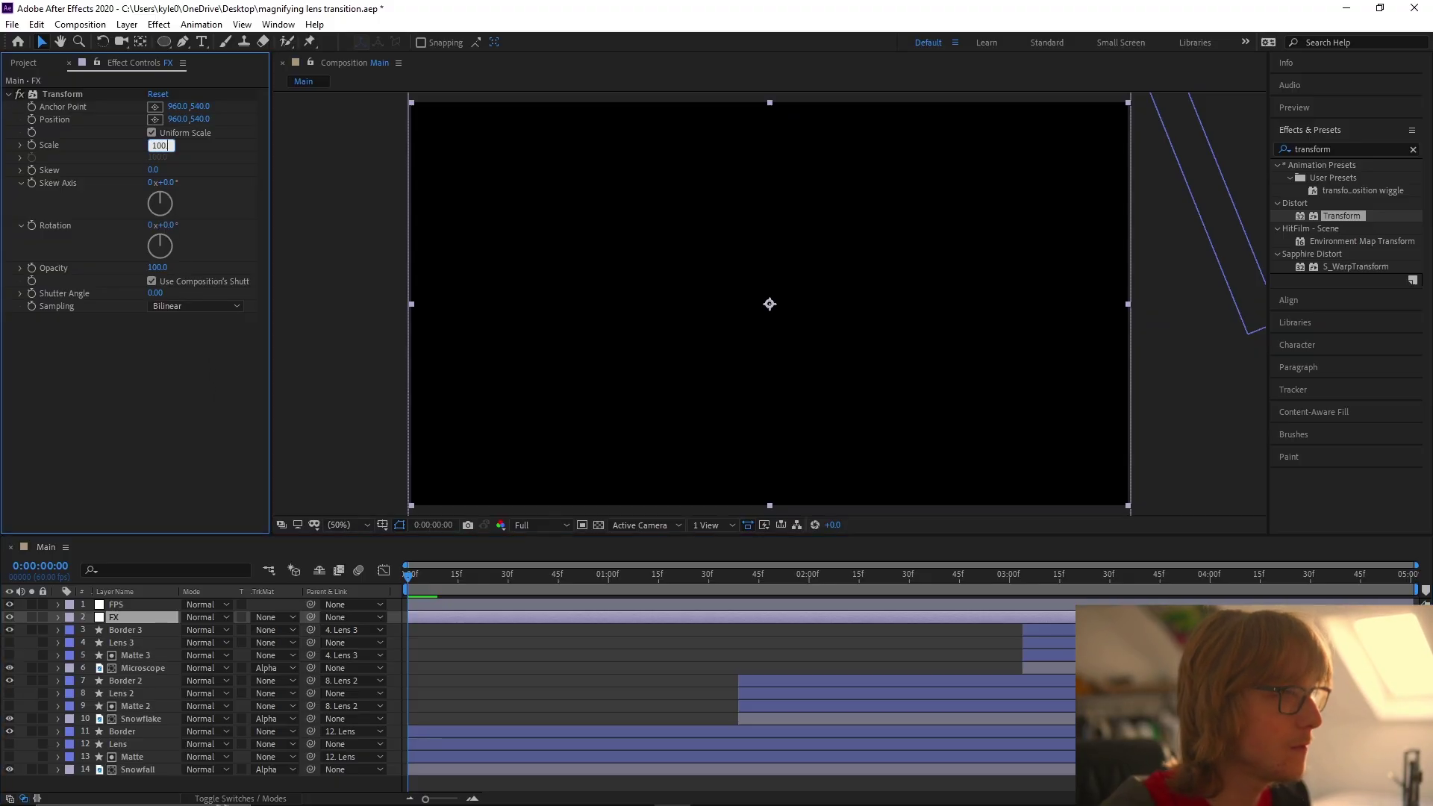
type(".5")
key("Return")
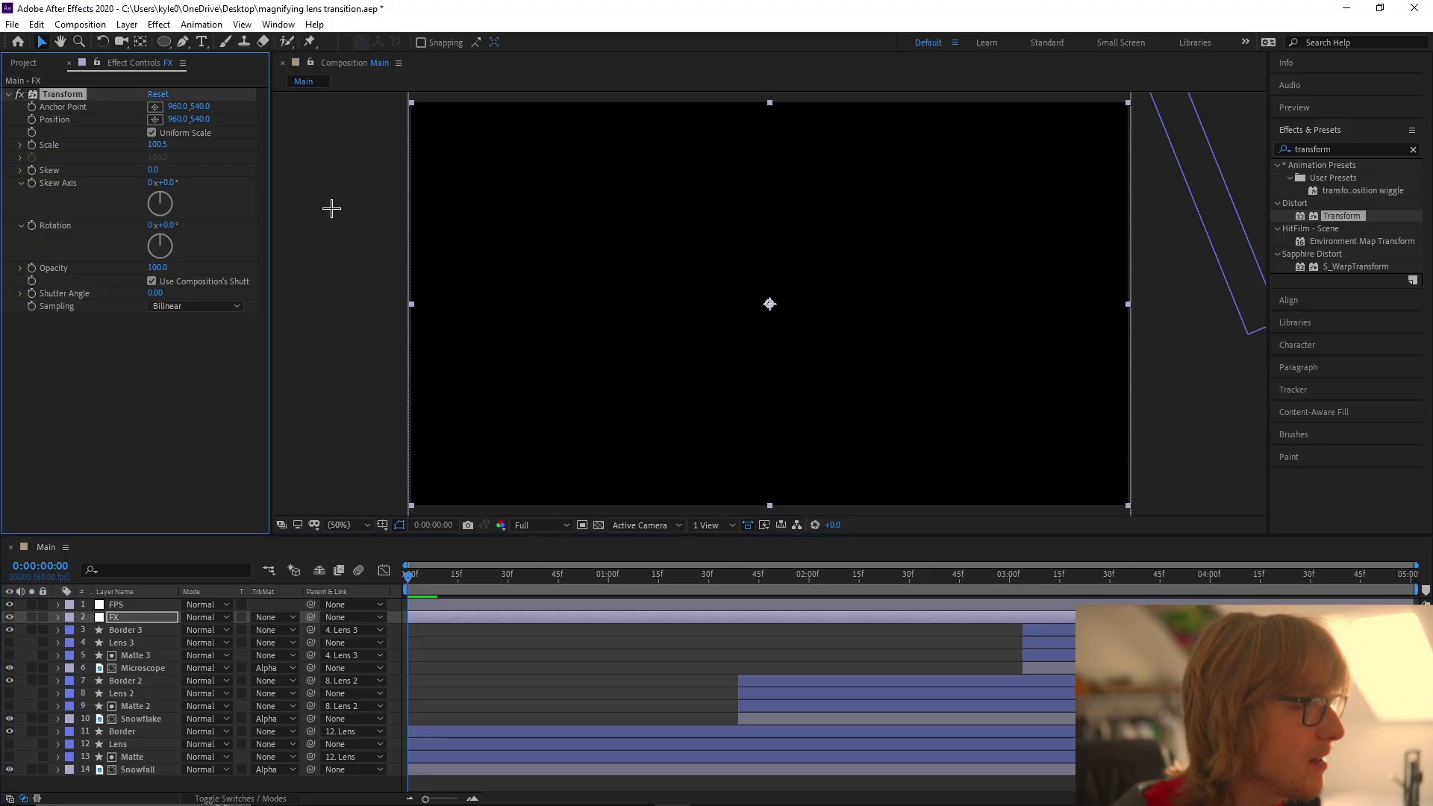
Step: Add an expression to the FX Transform effect's Position with posterizeTime(3) followed by wiggle(222,1)
left_click(33, 119, "alt")
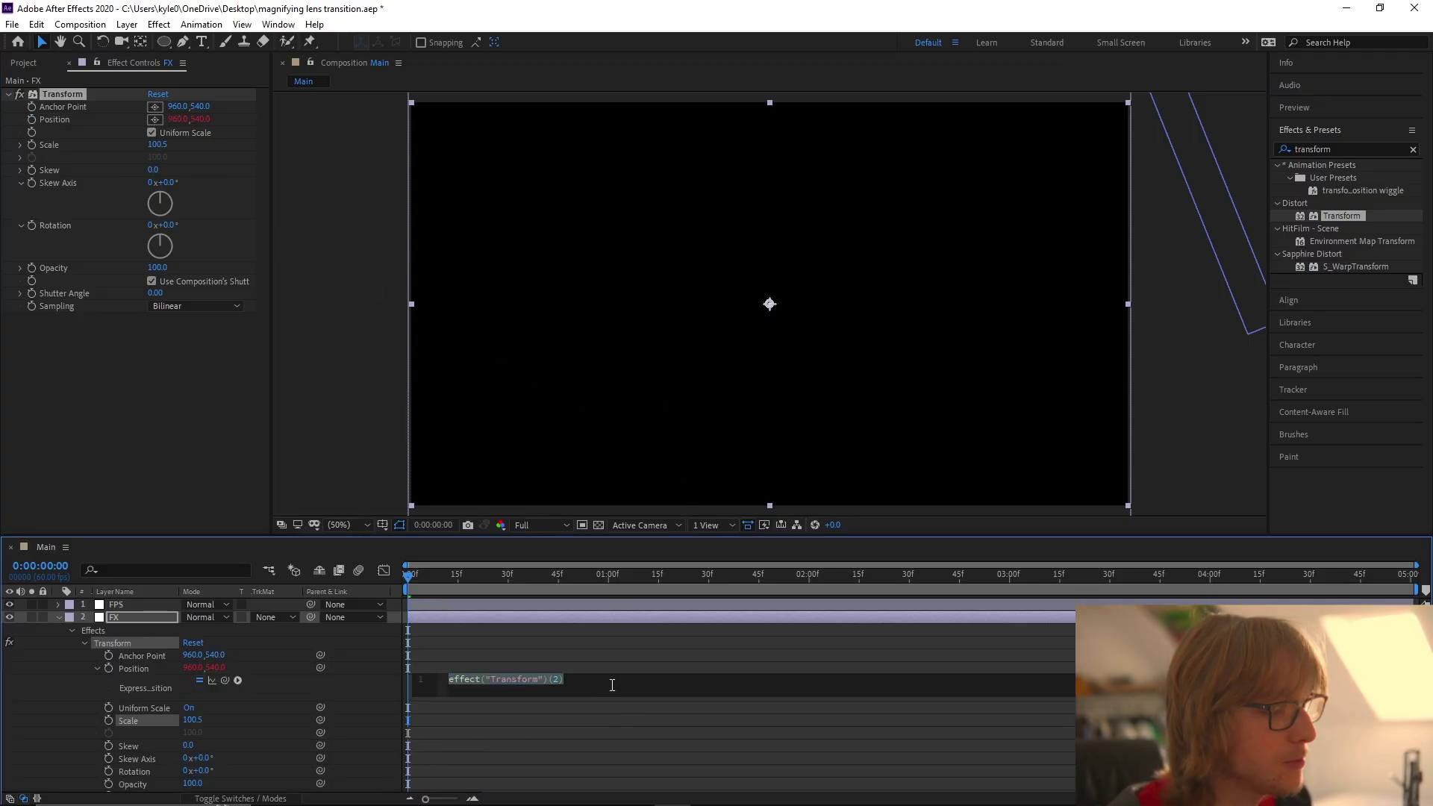
type("posterize")
key("Return")
type("wiggle")
key("Return")
type("222,1)")
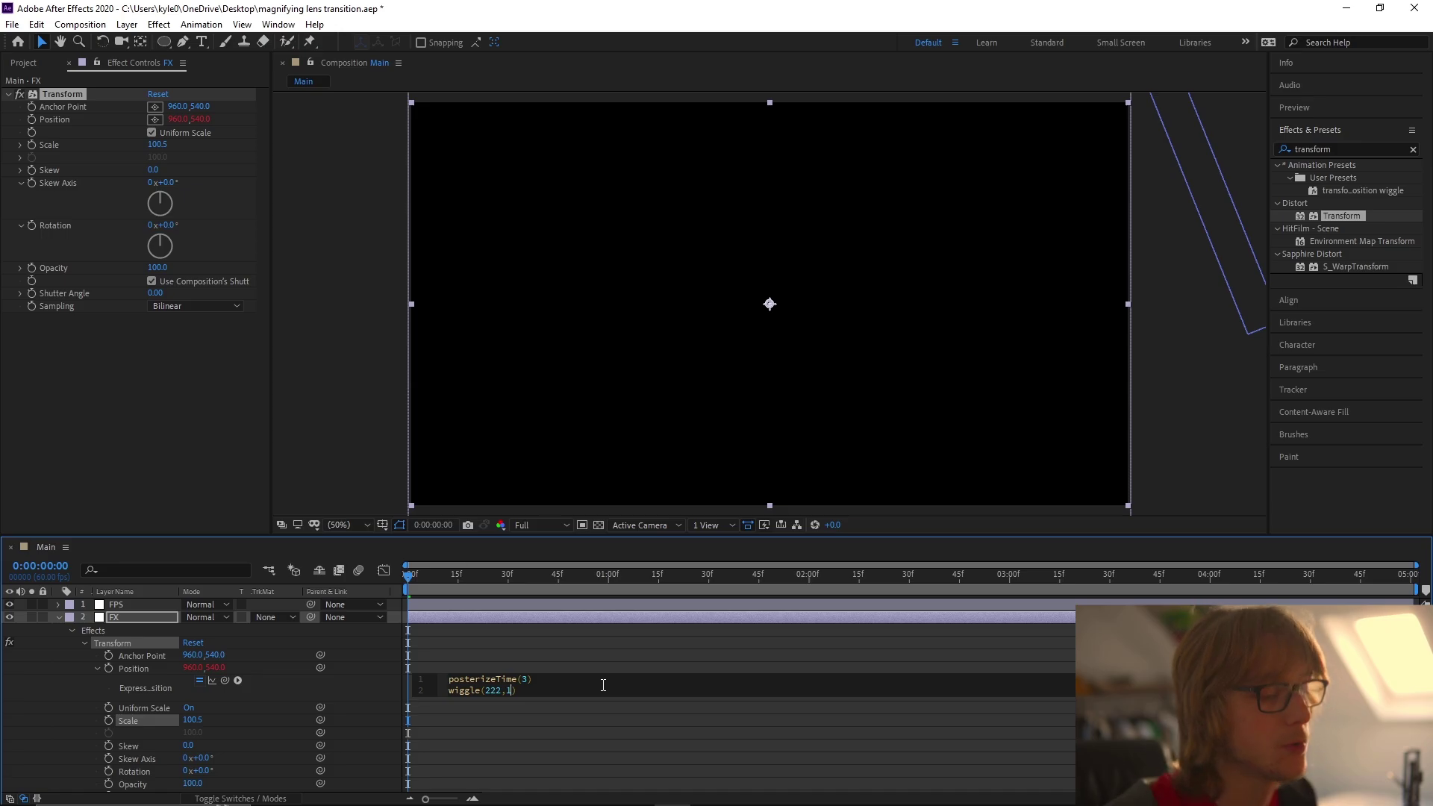
left_click(492, 637)
left_click(57, 619)
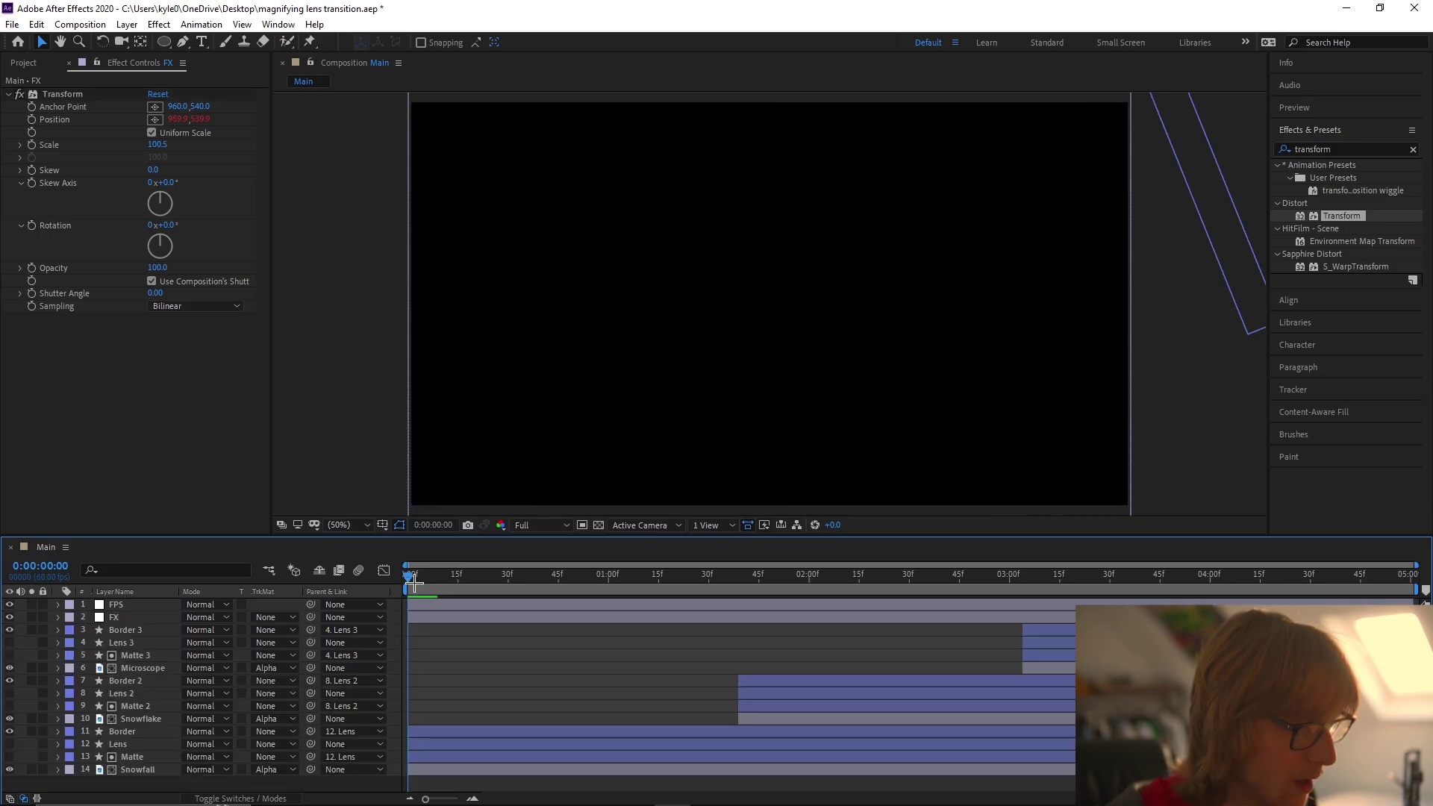
left_click(59, 93)
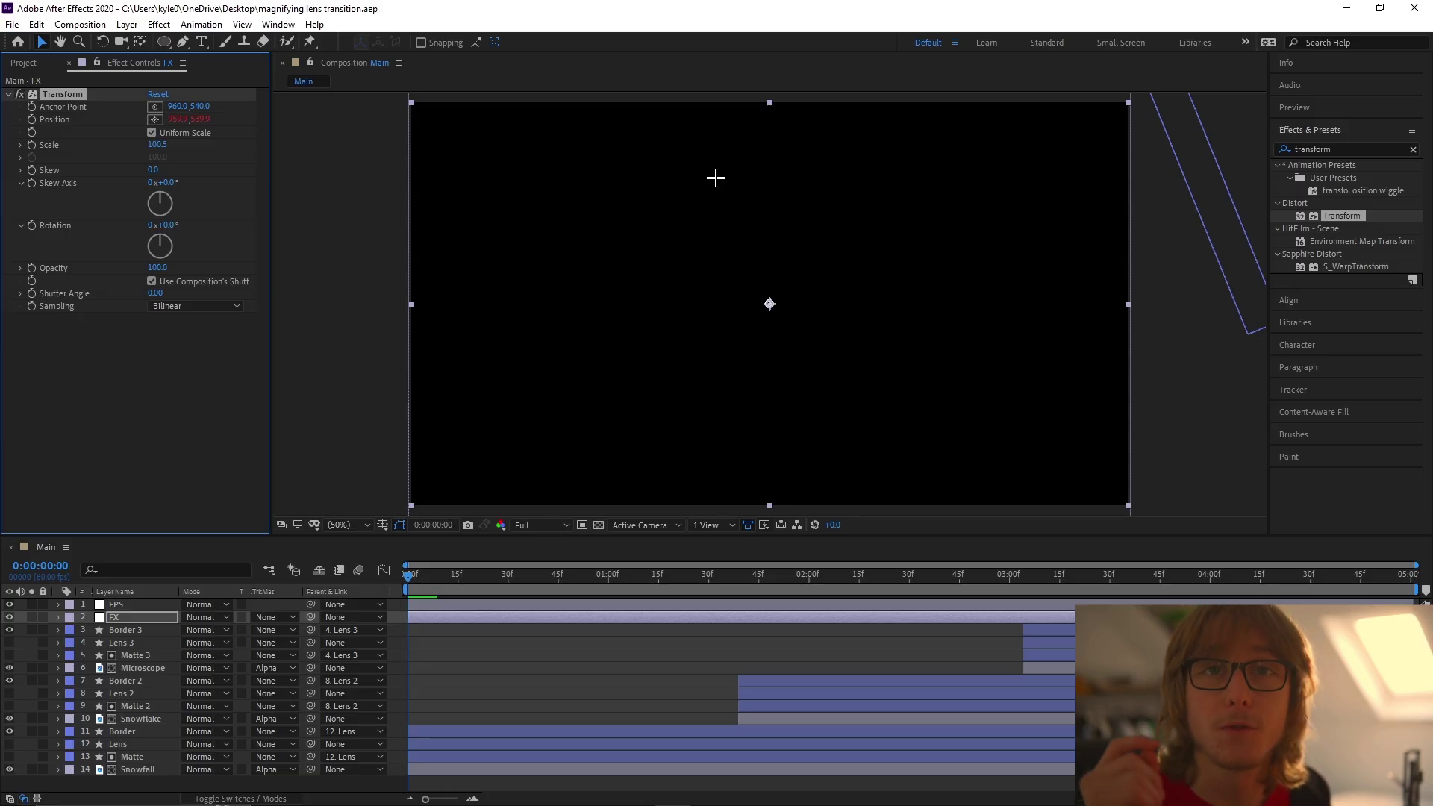
left_click(1209, 166)
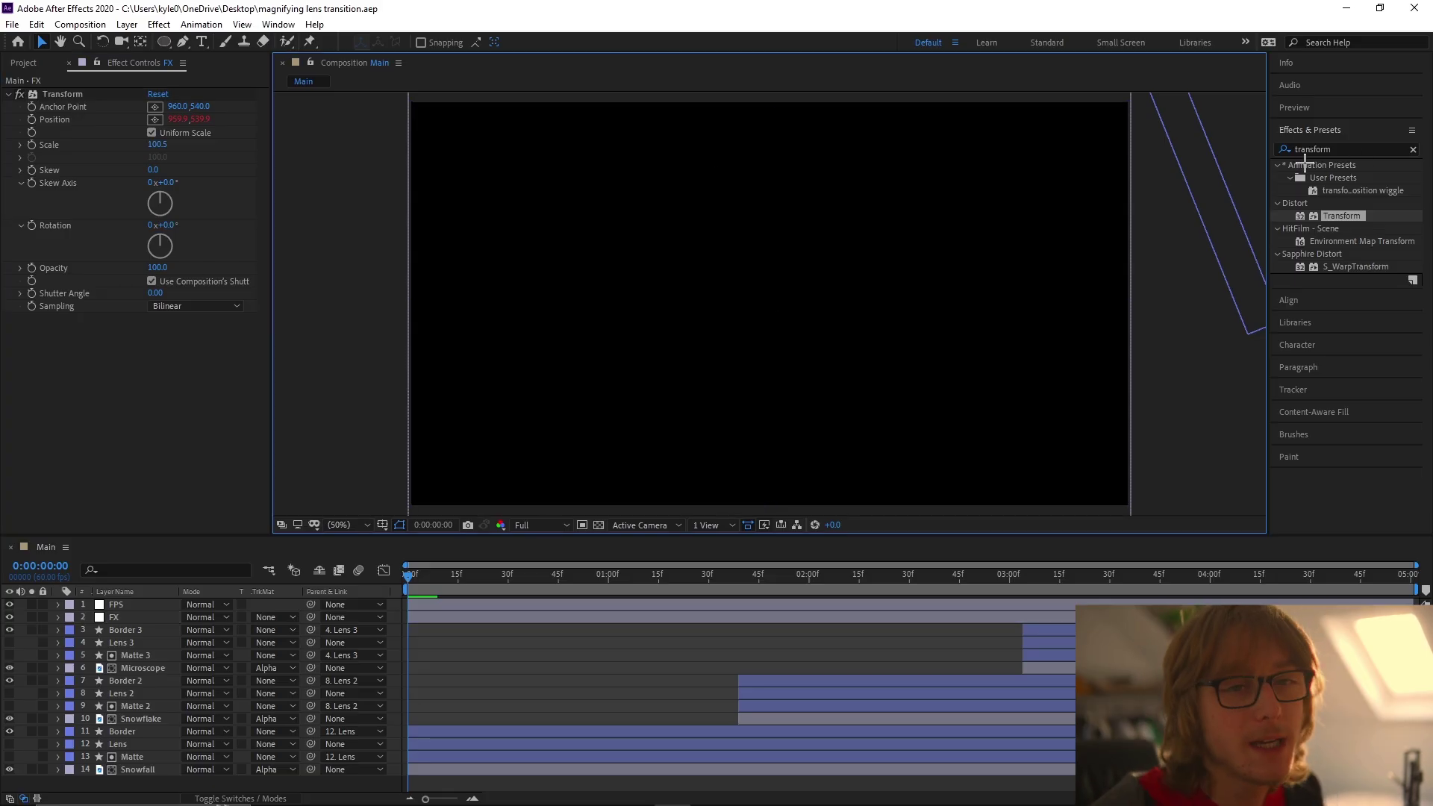
Step: Apply the Noise effect to the FX layer with 10% noise and colour noise off, and view the snowfall at frame 52
left_click_drag(1359, 149, 1245, 151)
type("noise")
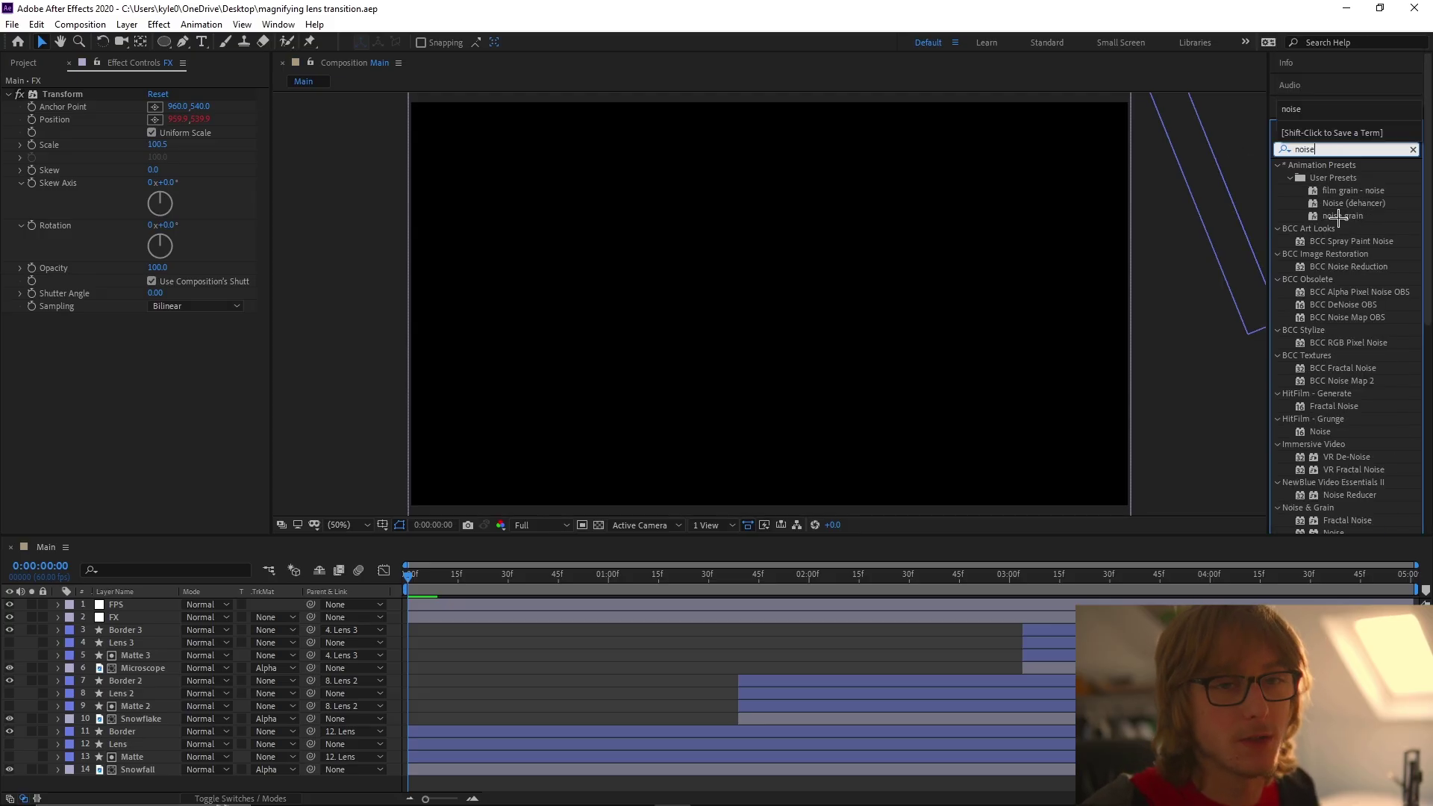
scroll(1409, 398, "down", 5)
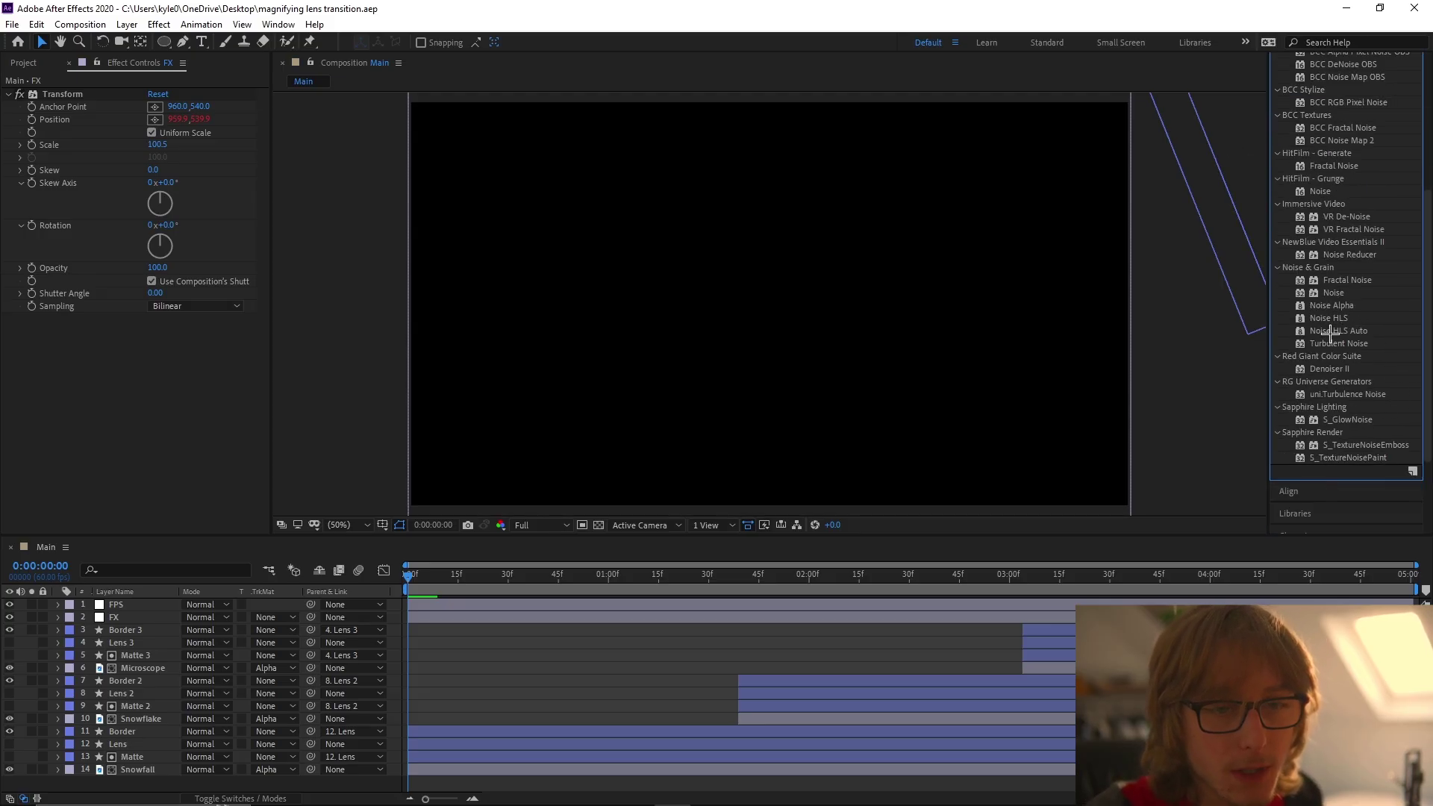
left_click_drag(1333, 292, 227, 409)
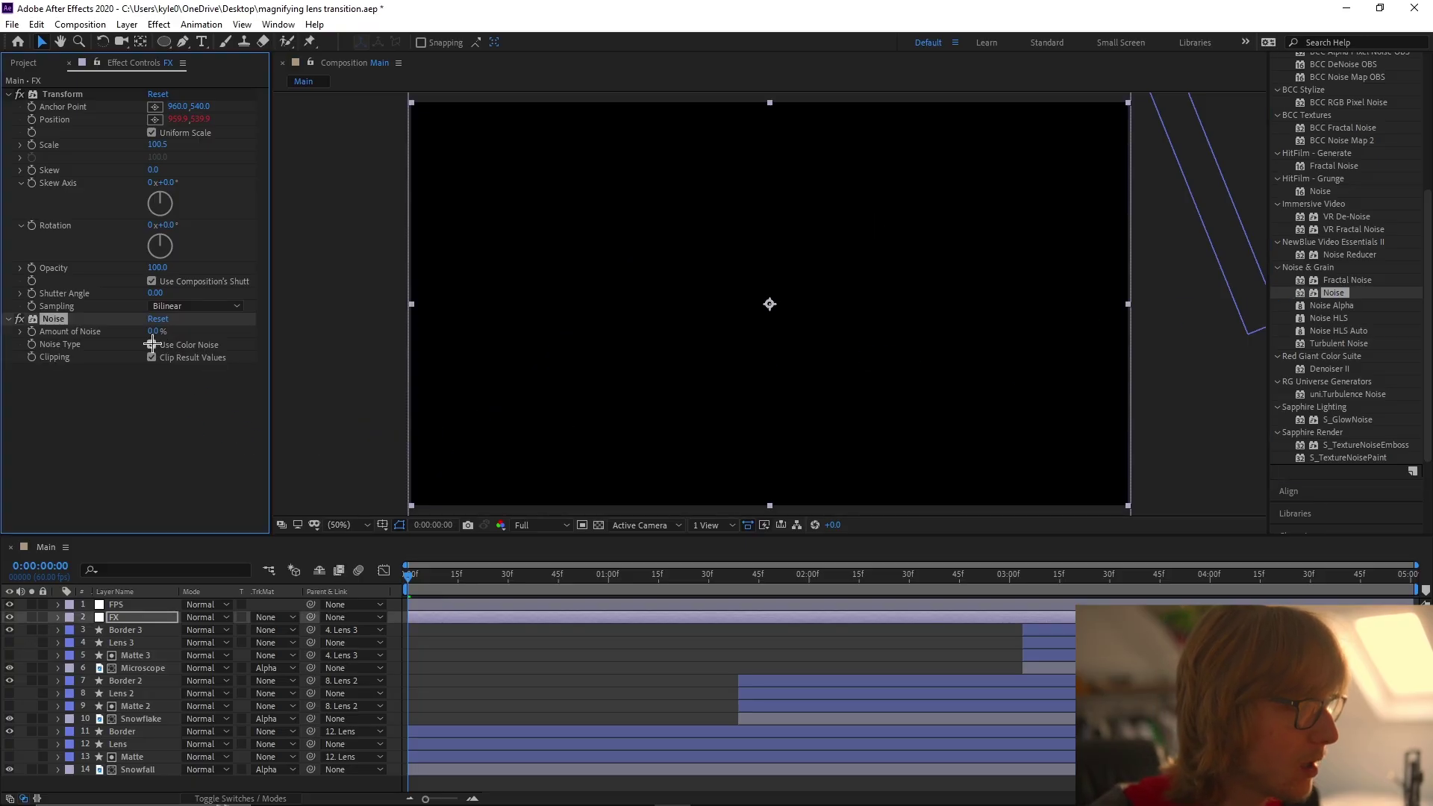
left_click(151, 344)
left_click(154, 332)
type("10")
key("Return")
left_click(582, 586)
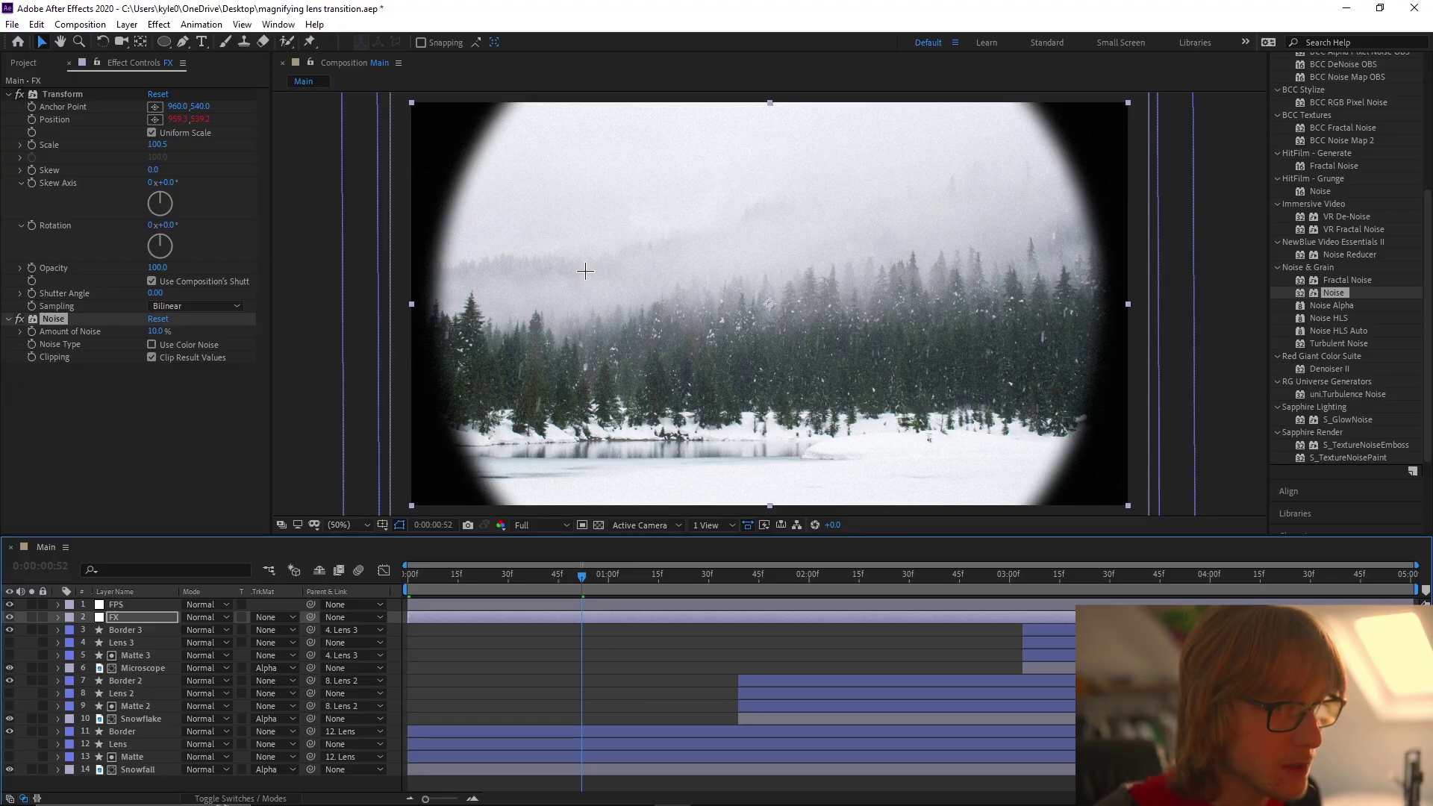
Step: Try a Noise amount of 5% on the FX layer and undo the change
left_click(155, 332)
type("5")
left_click(180, 435)
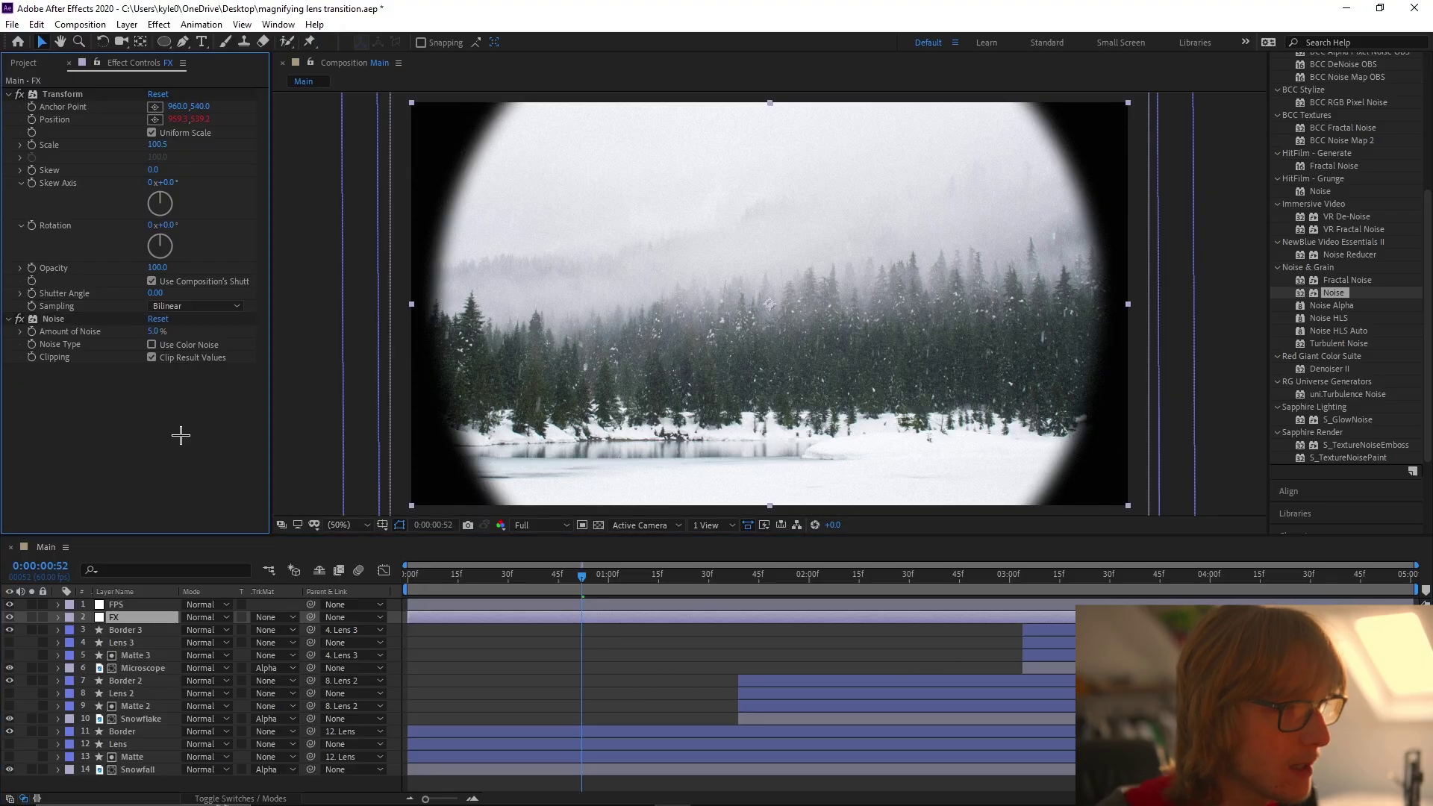
key("ctrl+z")
Step: Save the project and apply the Quick Chromatic Aberration 3 effect to the FX layer
key("ctrl+s")
scroll(1337, 189, "up", 5)
left_click(1321, 101)
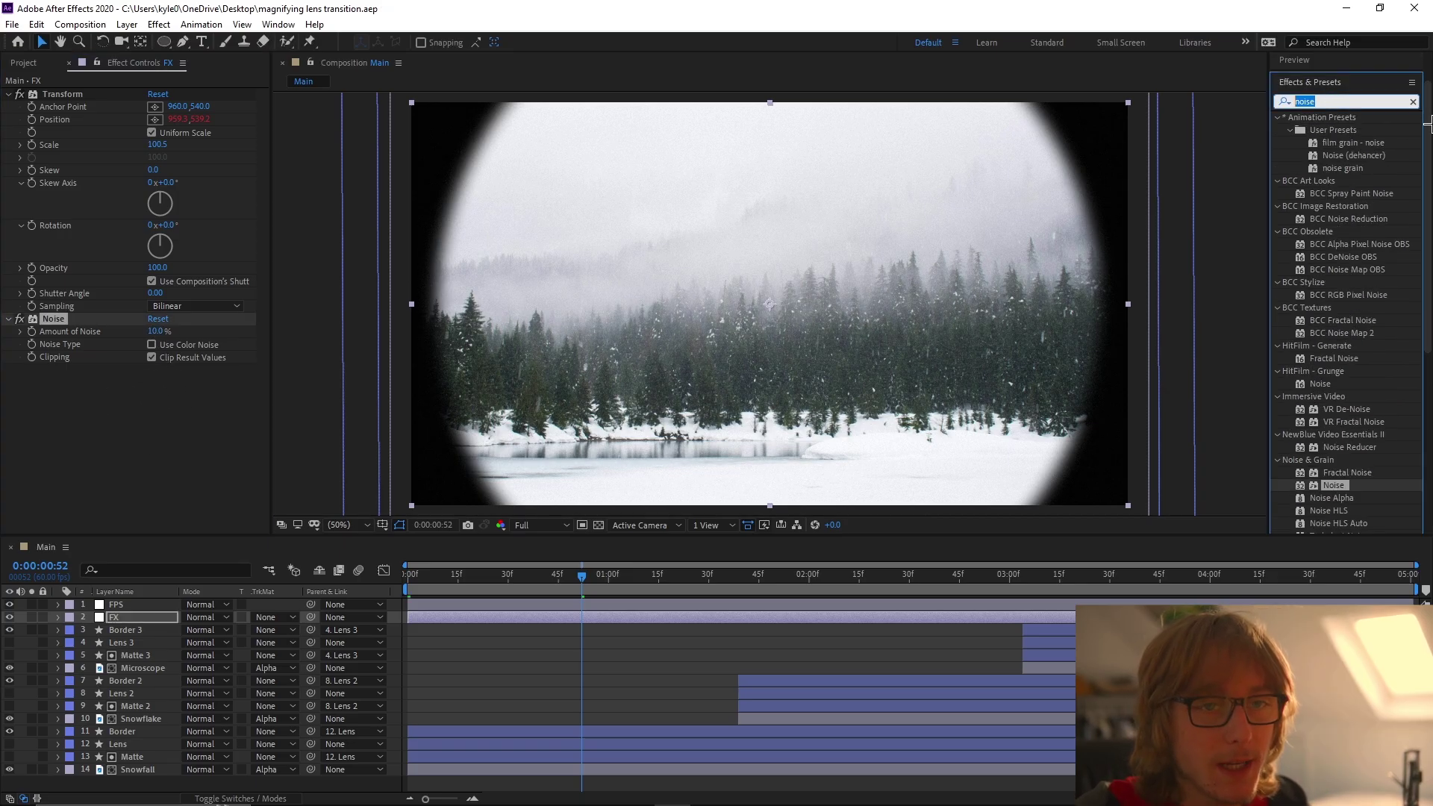
type("chromati")
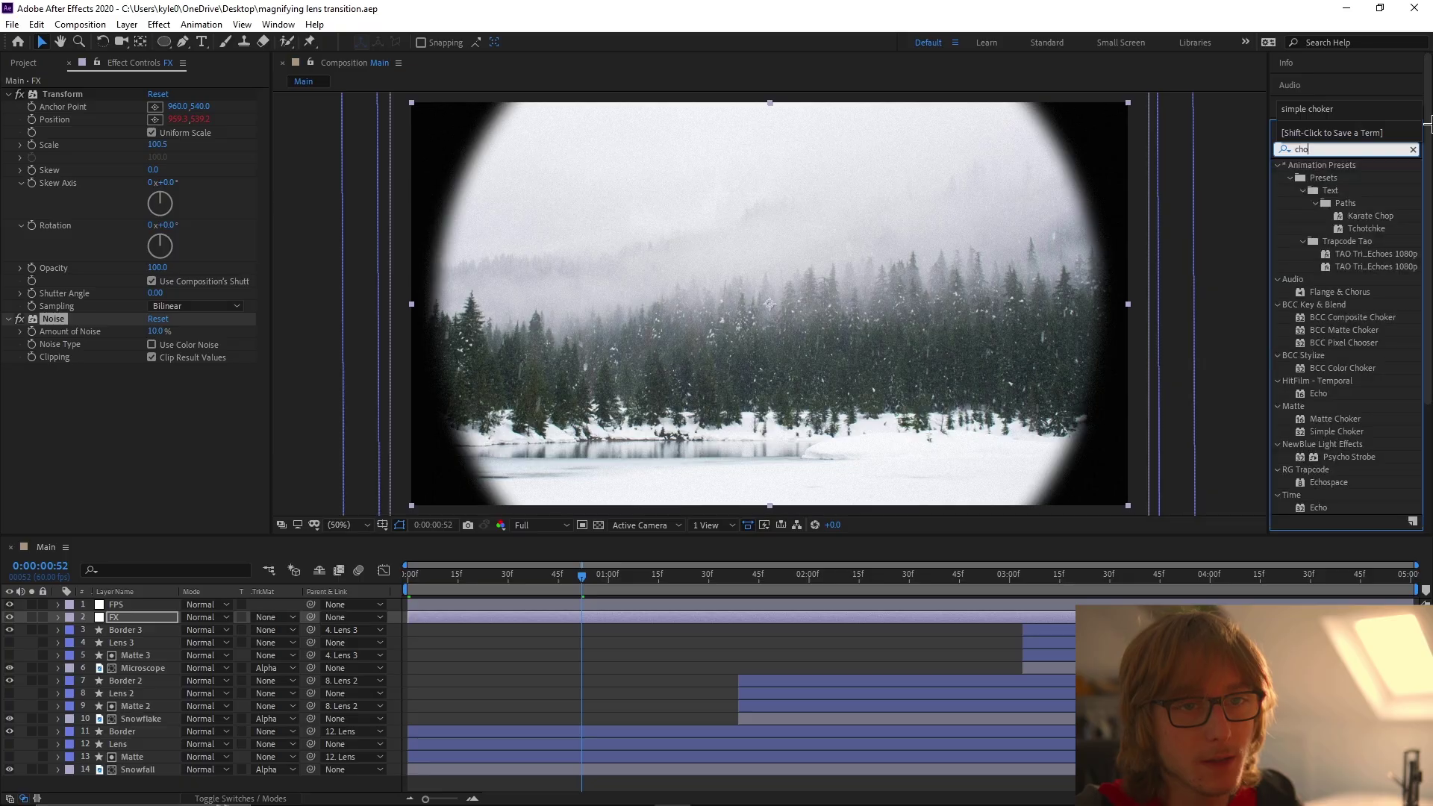
type("c")
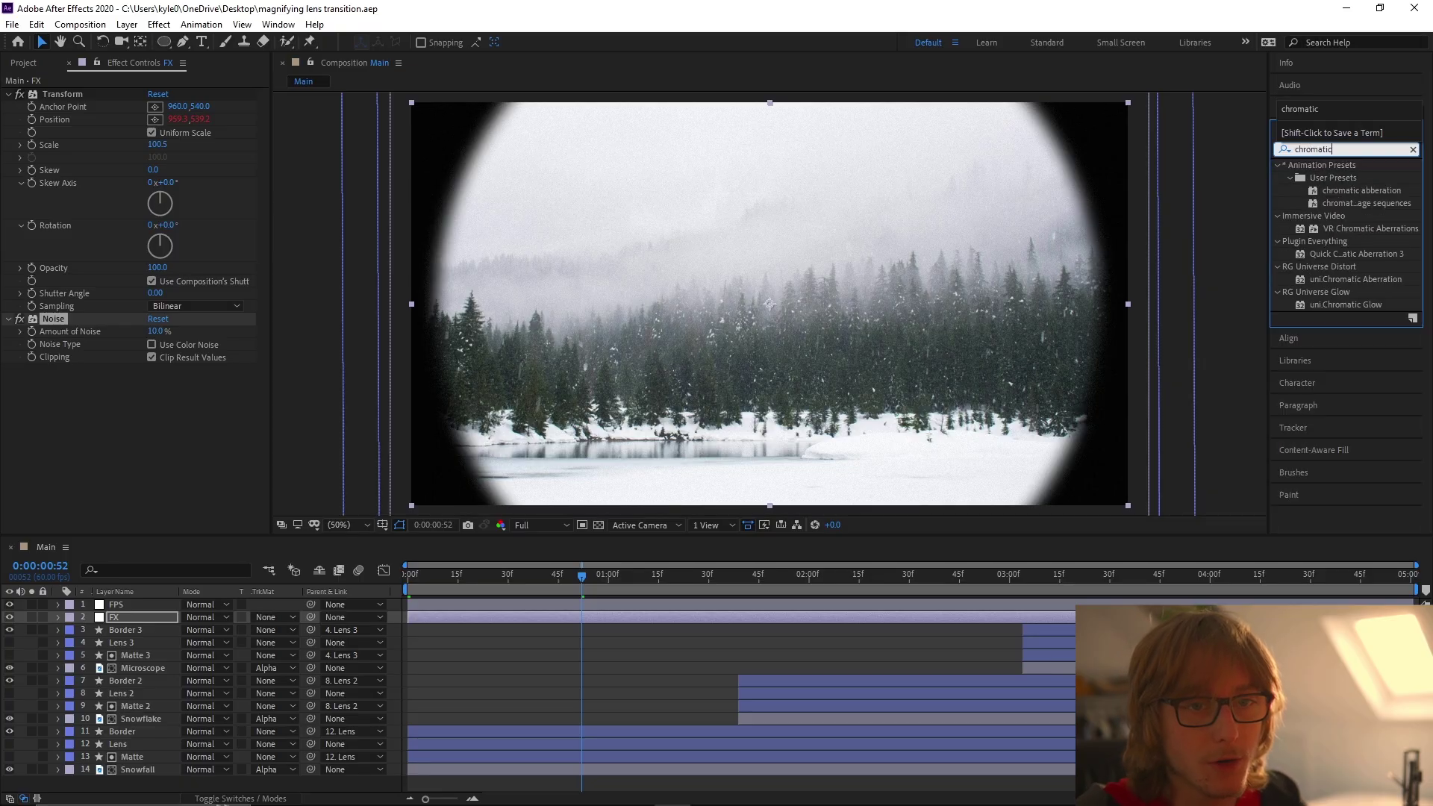
left_click(1363, 255)
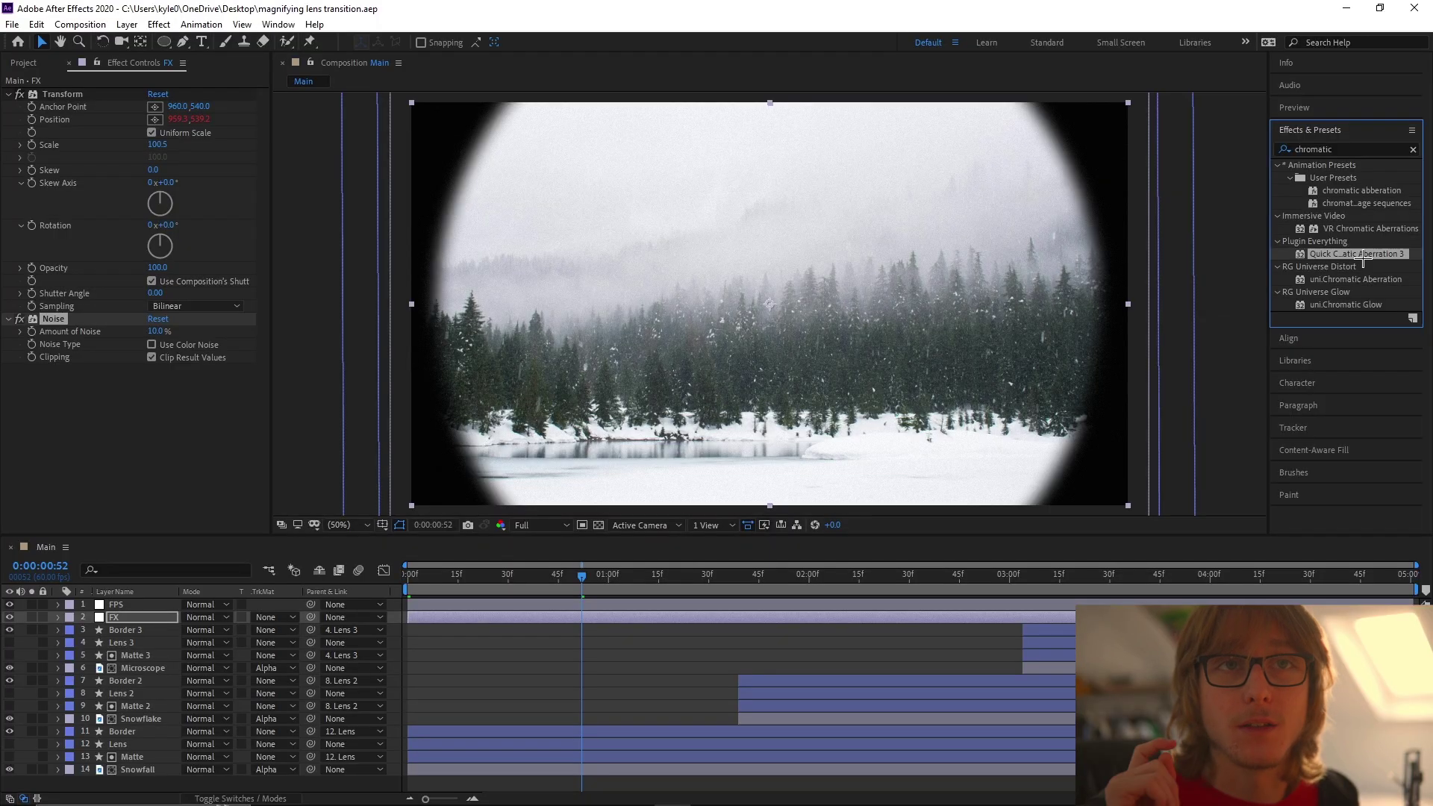
left_click_drag(1357, 257, 171, 401)
left_click(851, 443)
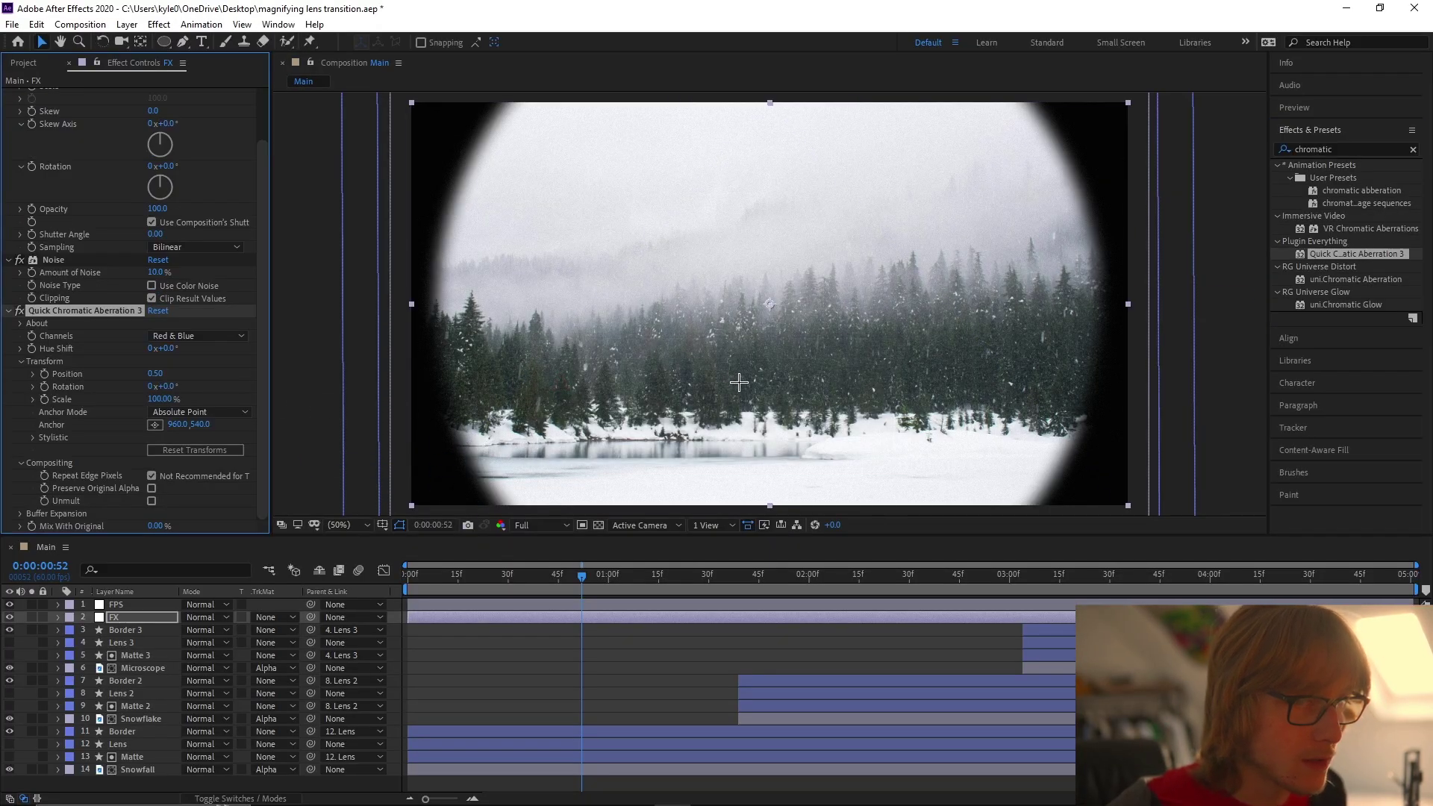
Step: Set the Quick Chromatic Aberration 3 Position to 2.5 and examine the colour fringing on the trees up close
left_click(221, 370)
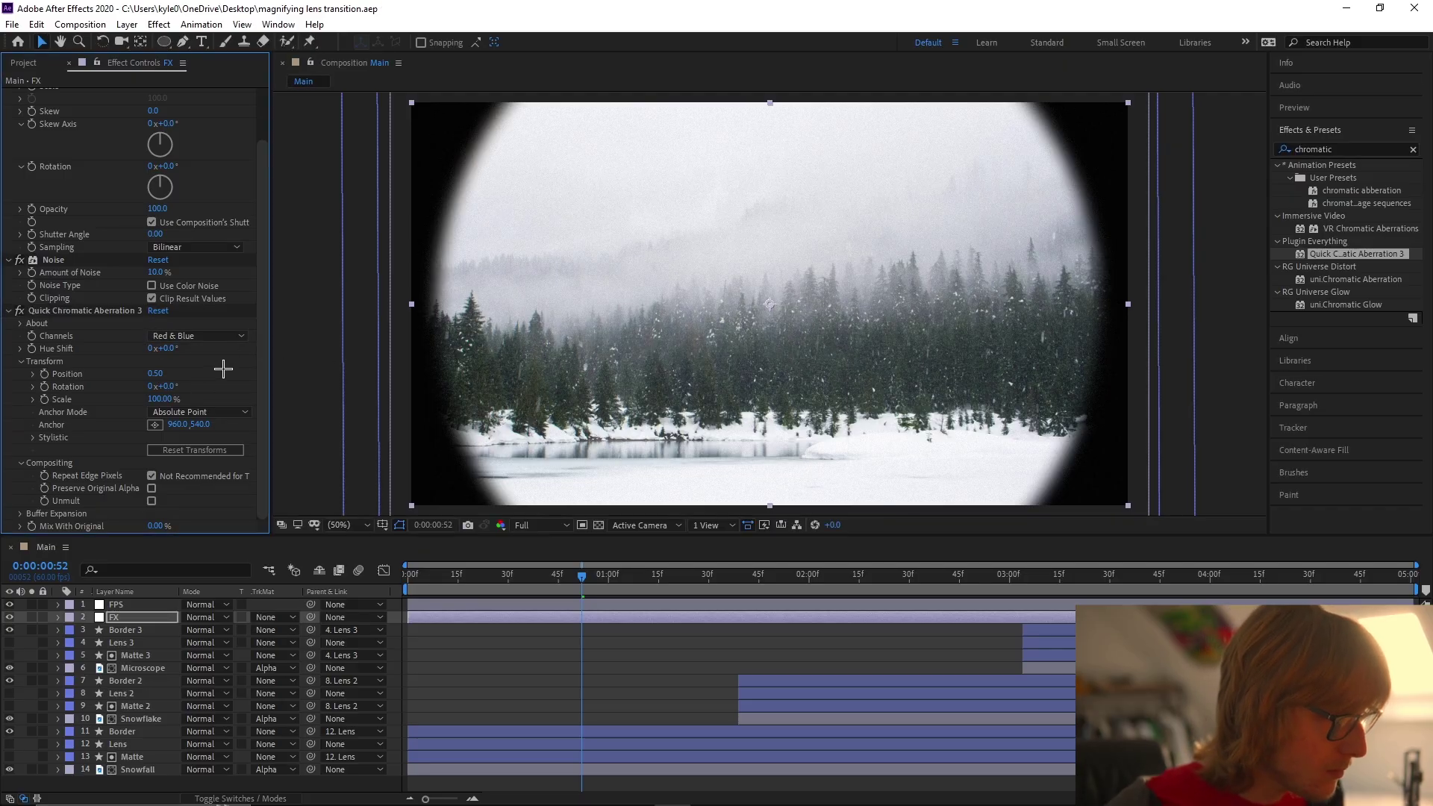
left_click(163, 375)
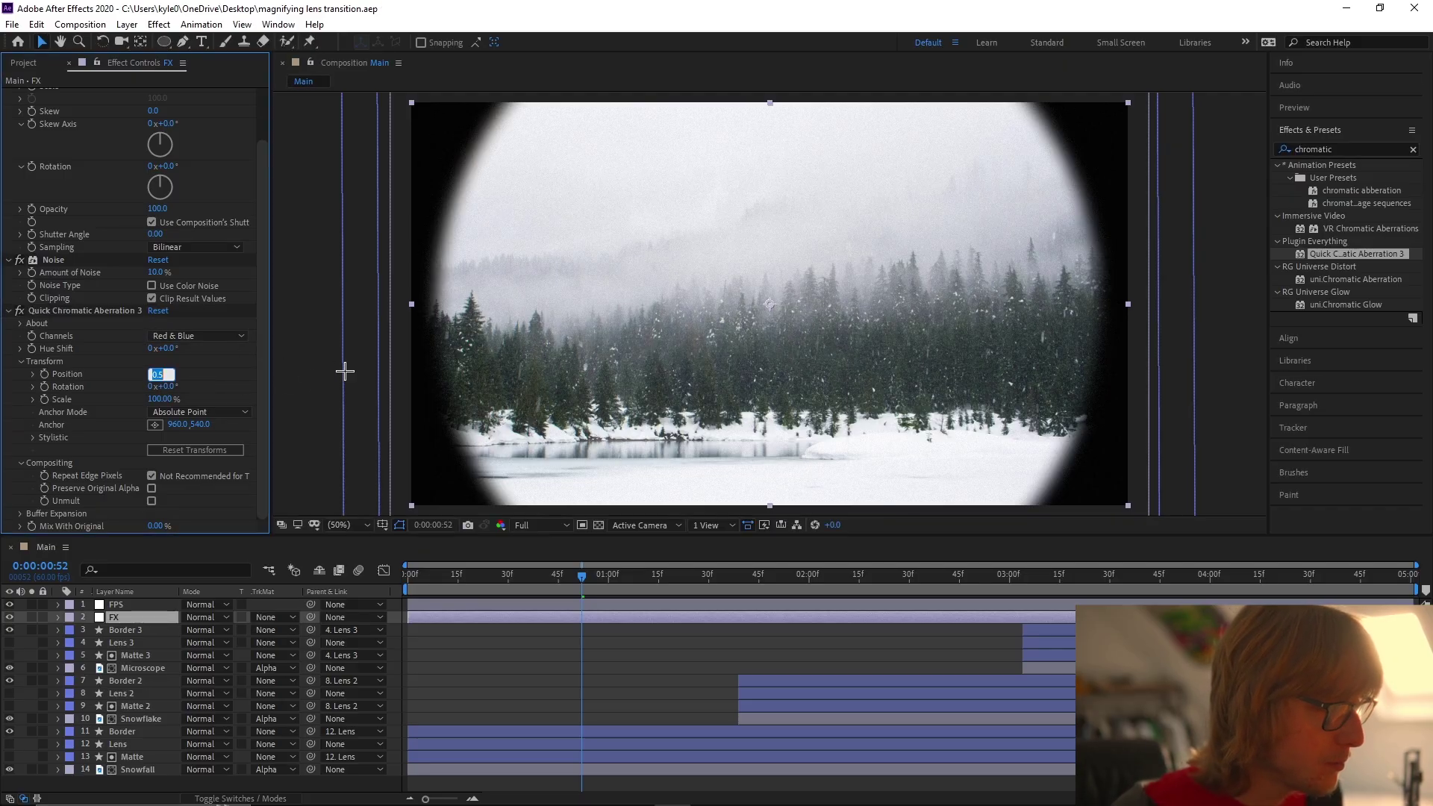
type("2.5")
key("Return")
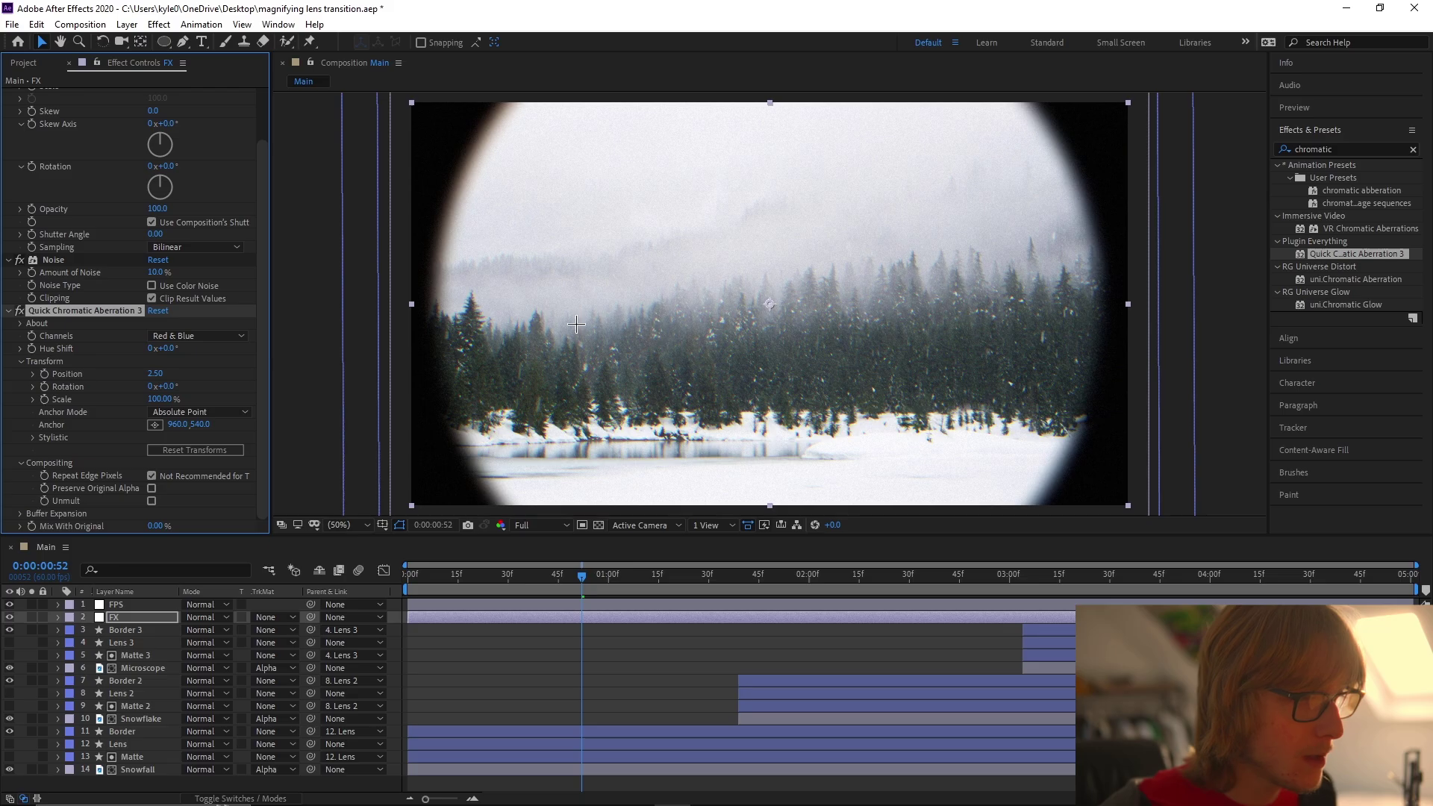
scroll(594, 324, "up", 4)
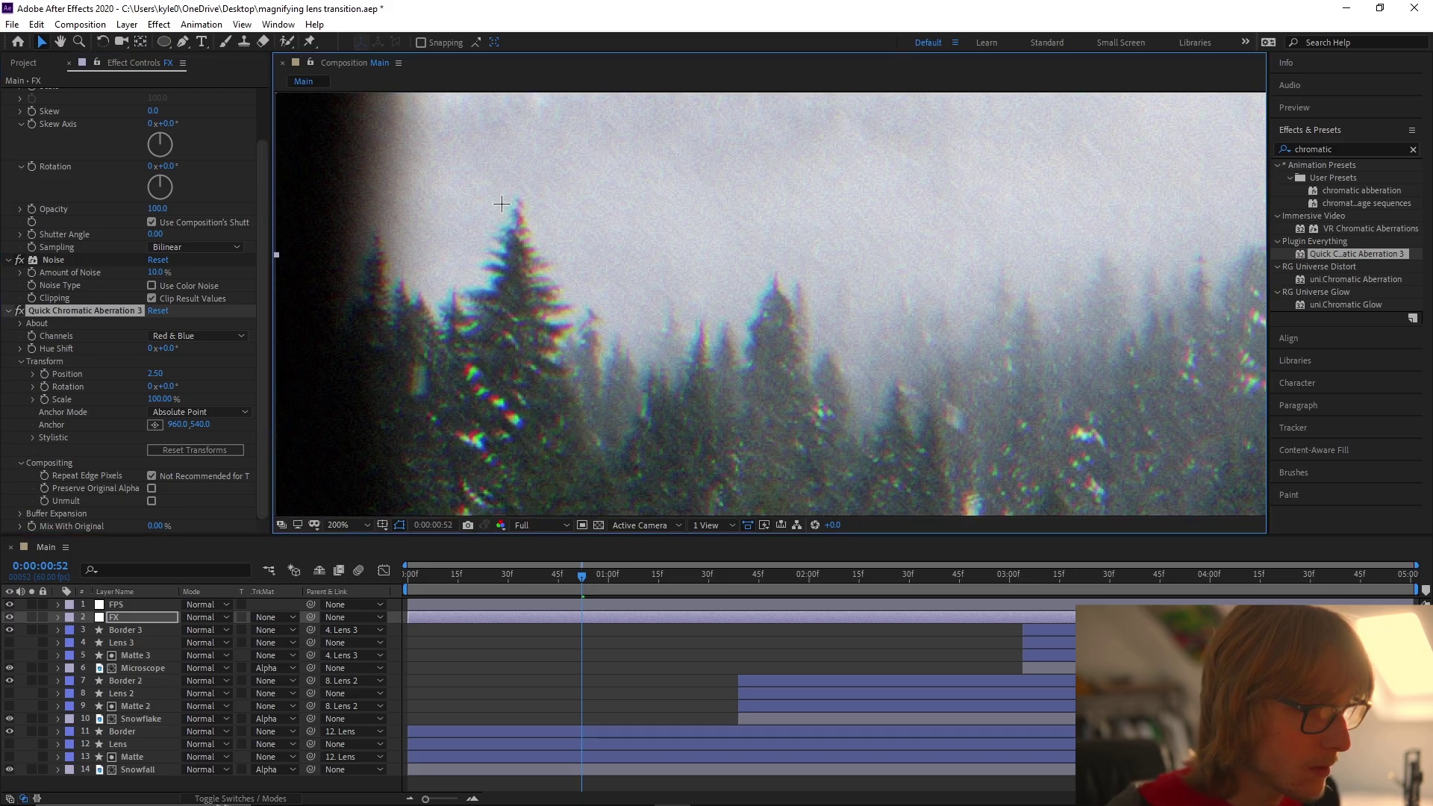
scroll(489, 286, "up", 2)
scroll(679, 306, "down", 6)
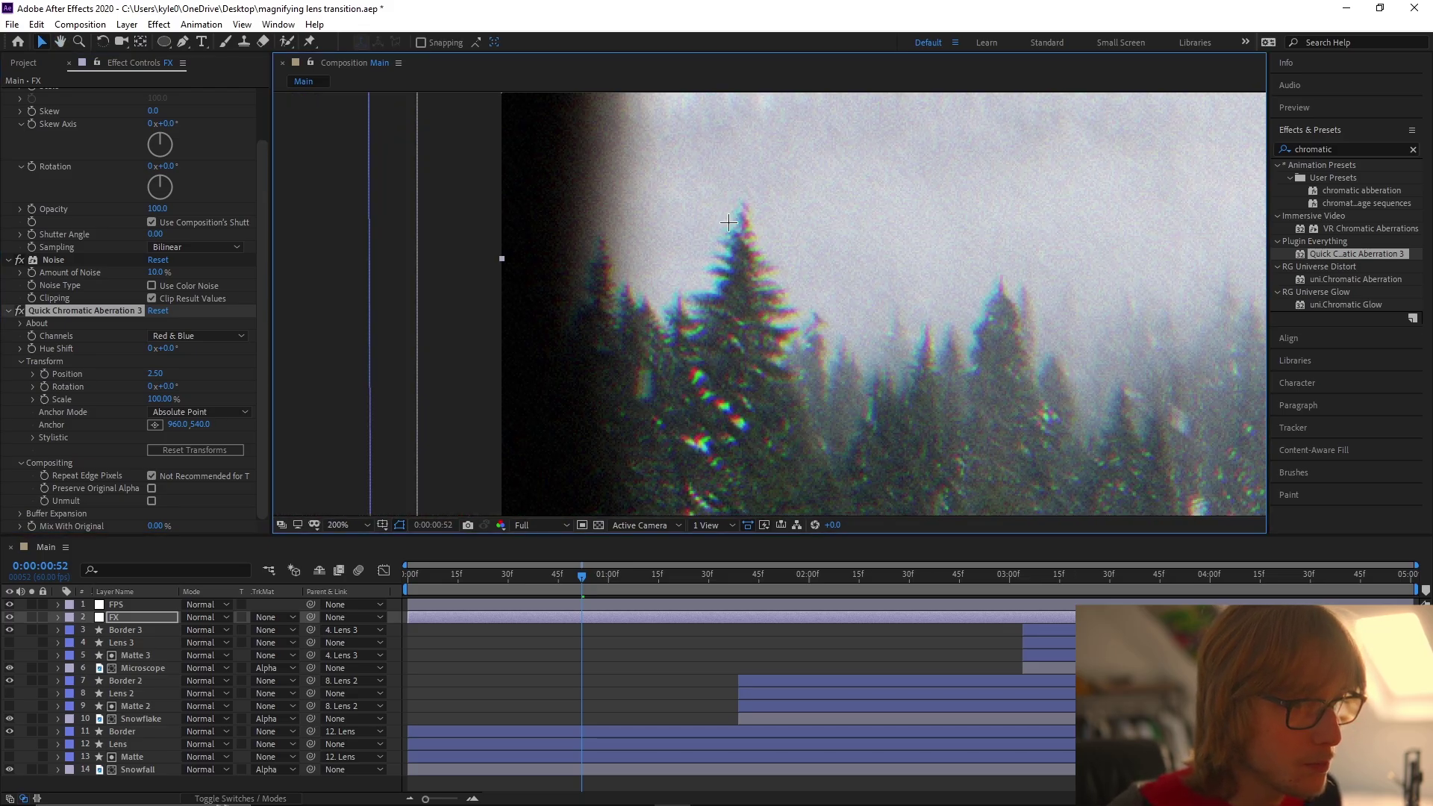
scroll(890, 354, "up", 2)
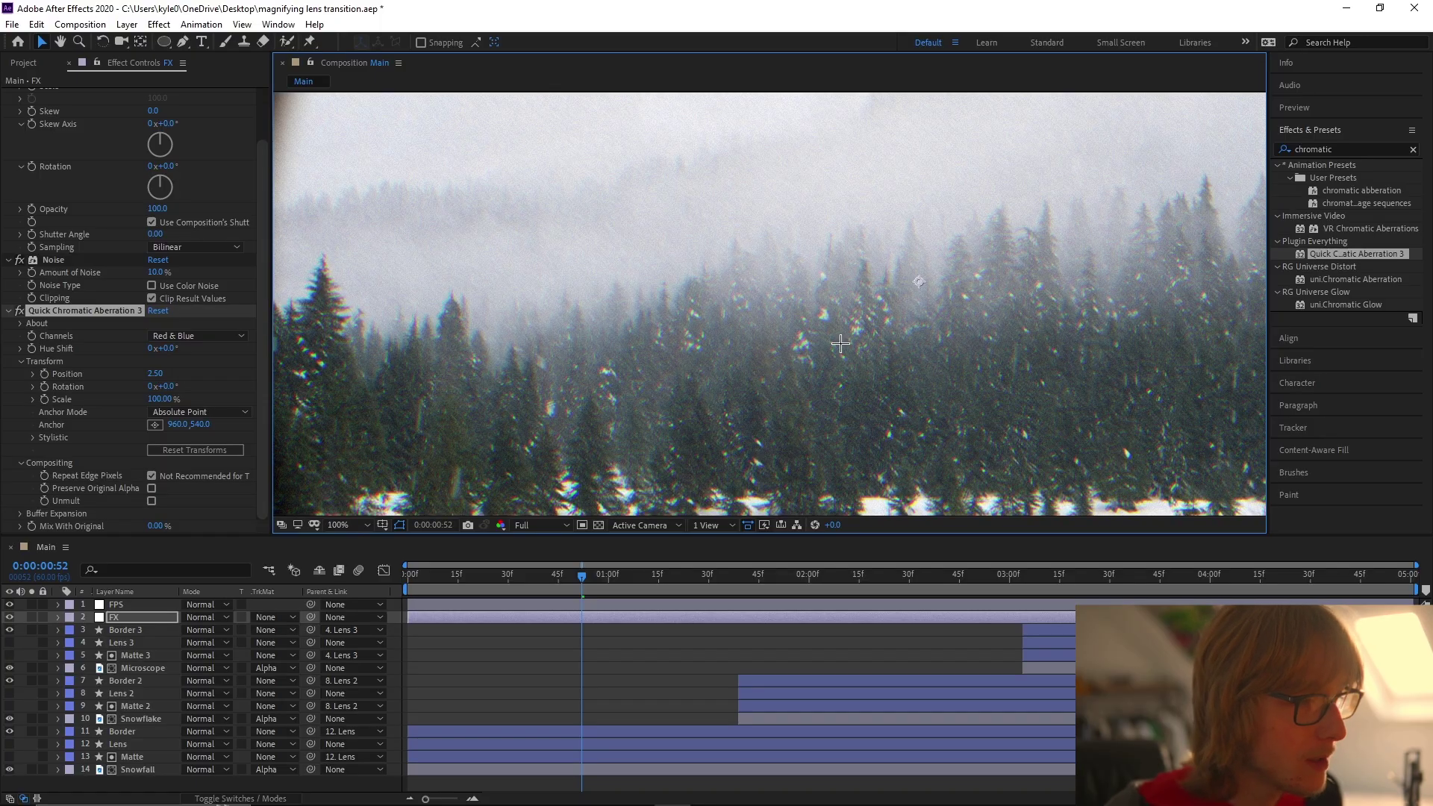
Step: Set the Quick Chromatic Aberration 3 Position to 2 and check the fringing on the trees
left_click(155, 373)
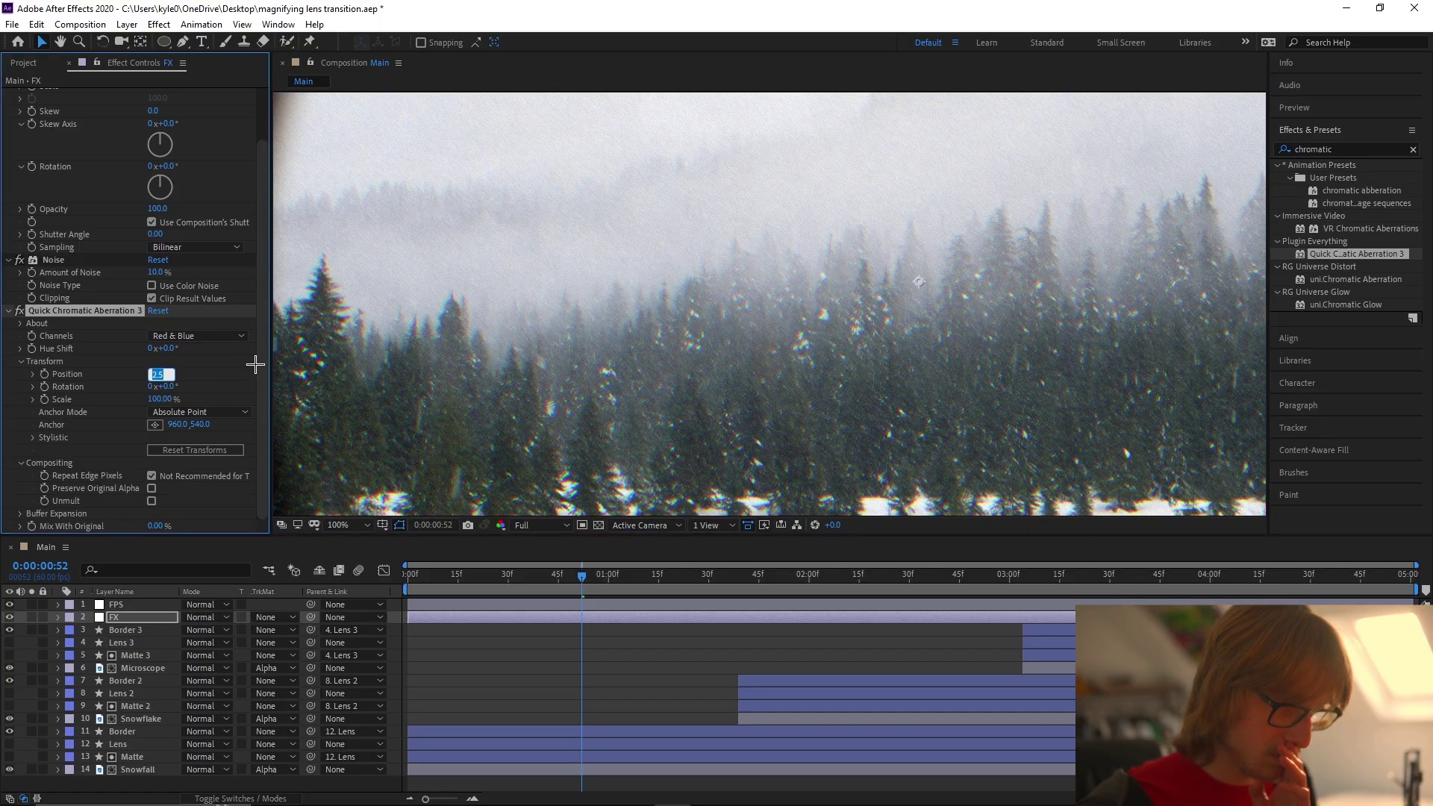
type("2")
key("Return")
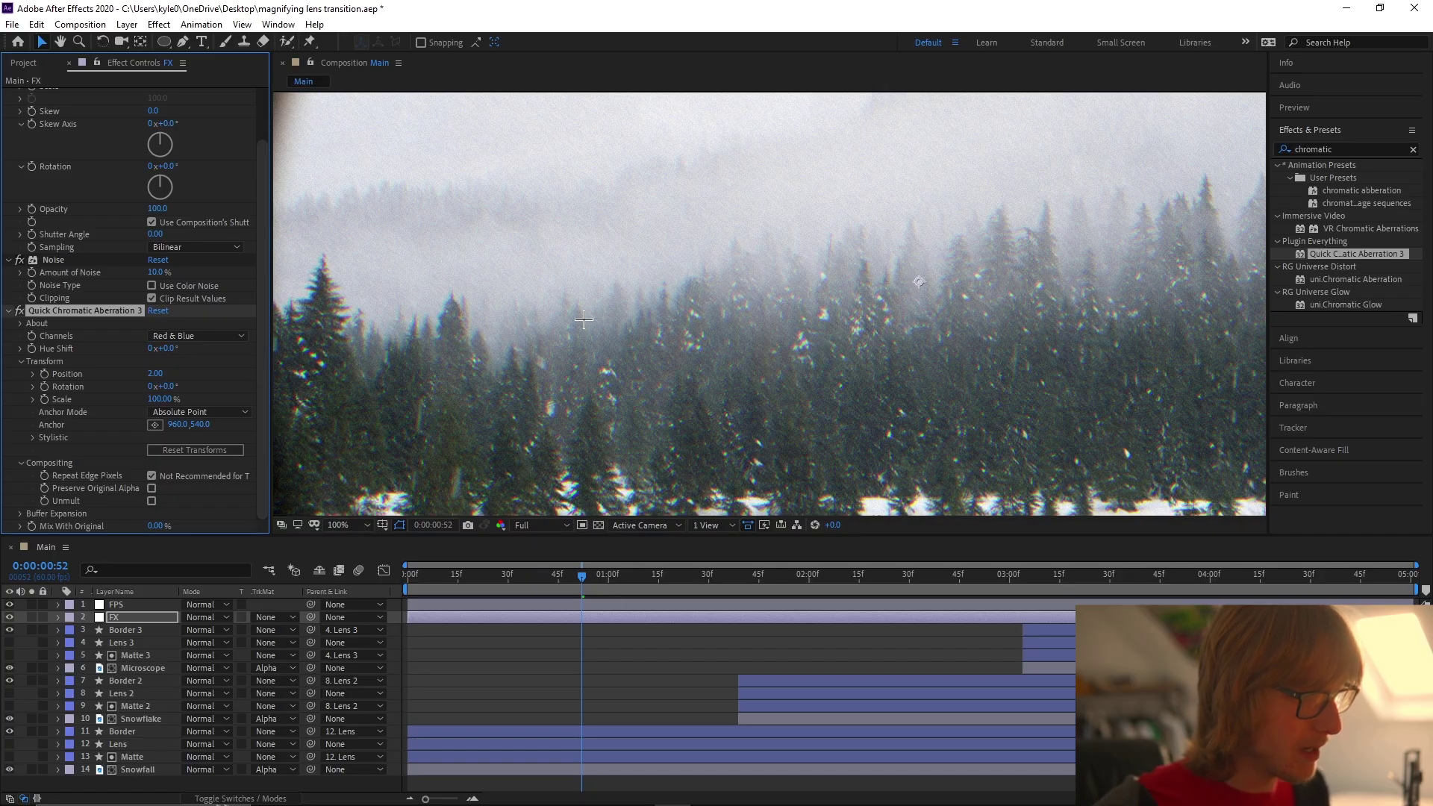
scroll(578, 306, "left", 4)
scroll(578, 303, "up", 4)
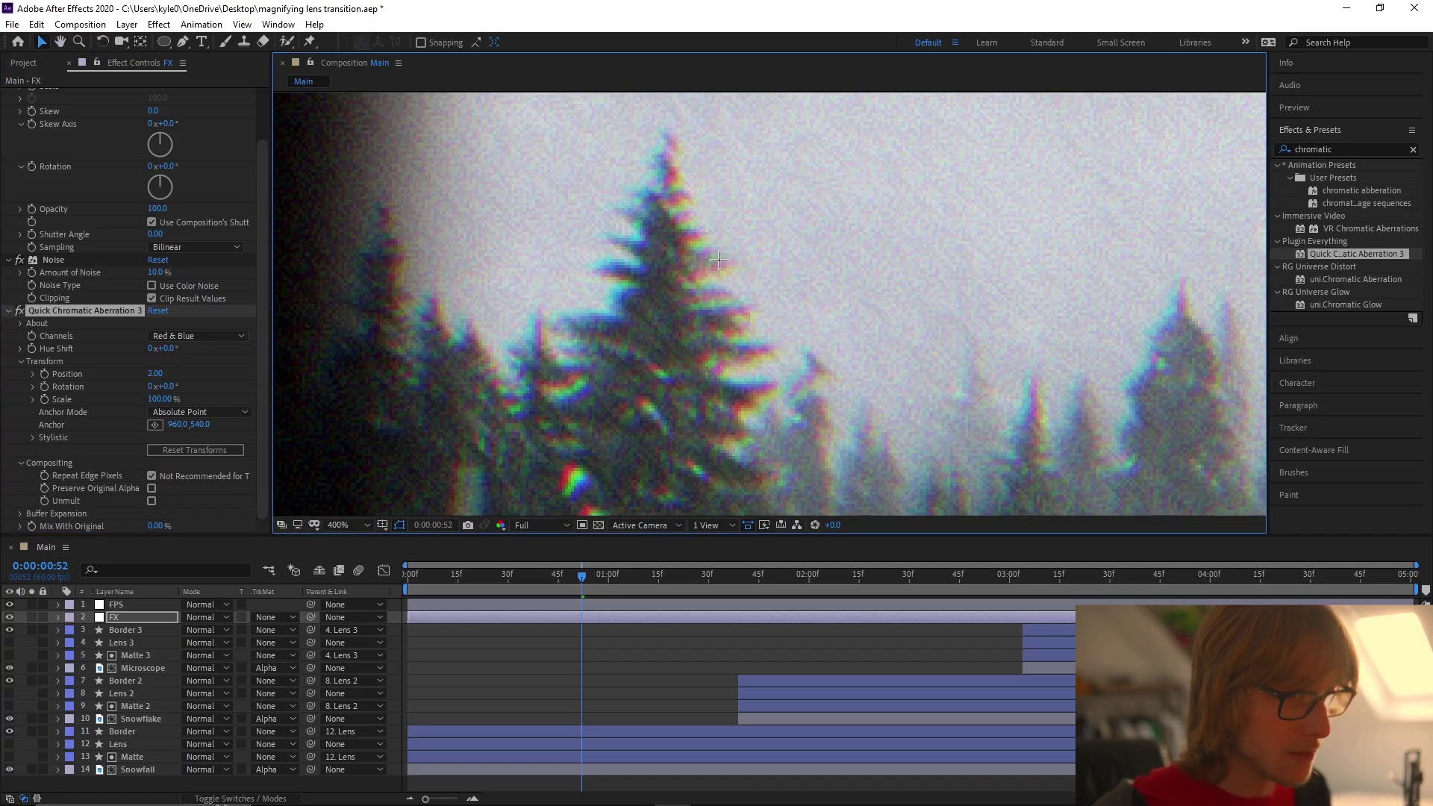
key("shift+slash")
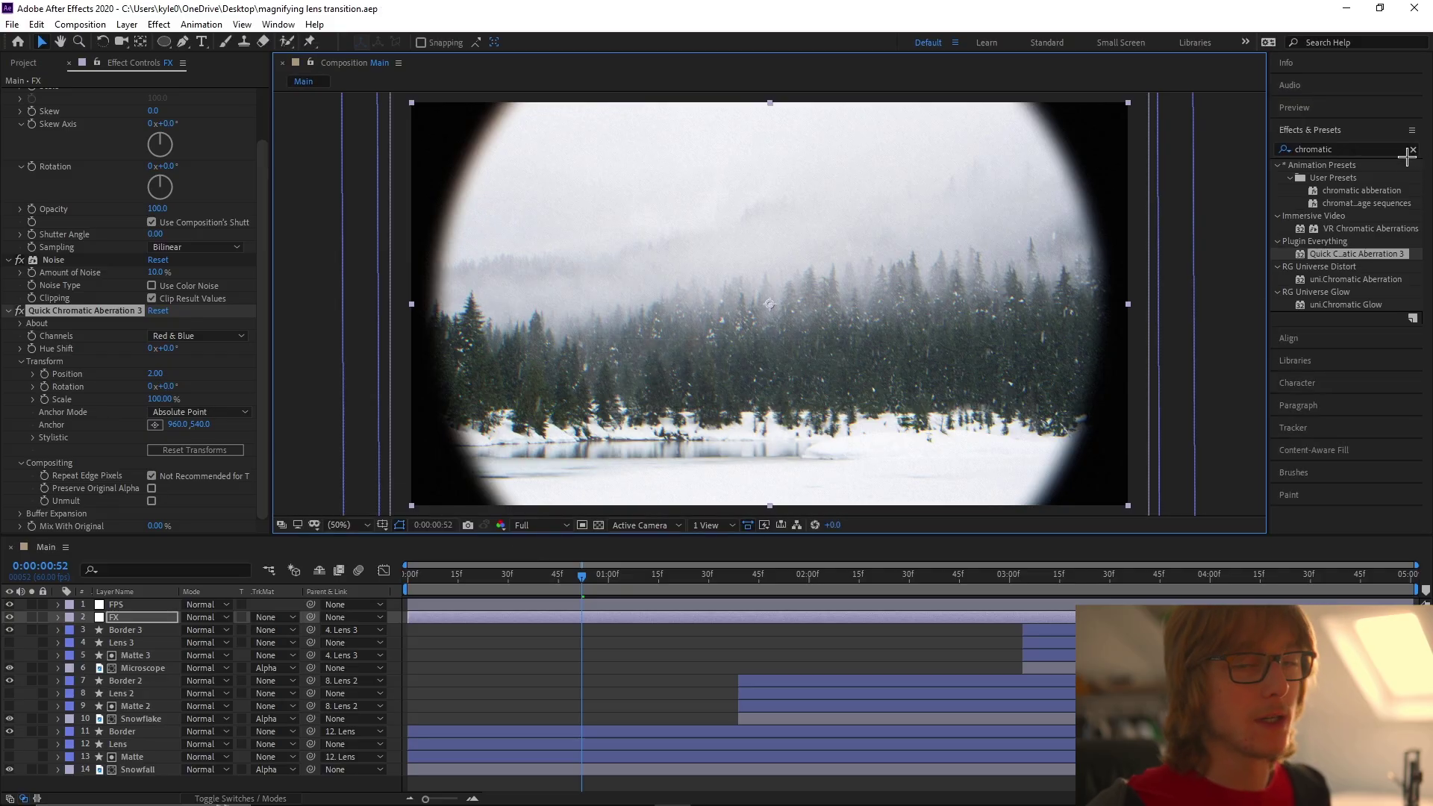
Step: Apply Optics Compensation to the FX layer with a Field Of View of 25 and Reverse Lens Distortion enabled
left_click(1335, 149)
type("optics com")
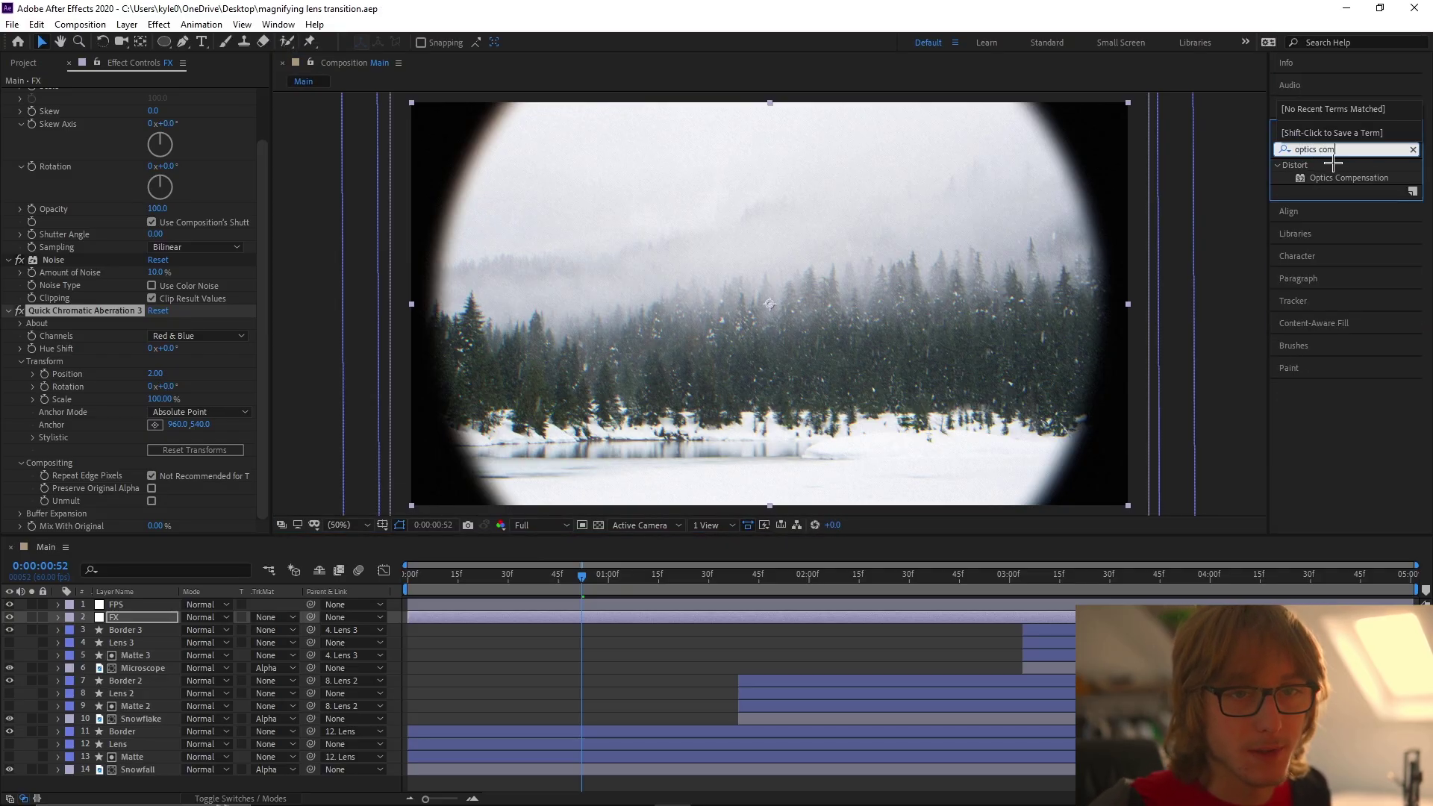
left_click_drag(1343, 178, 165, 485)
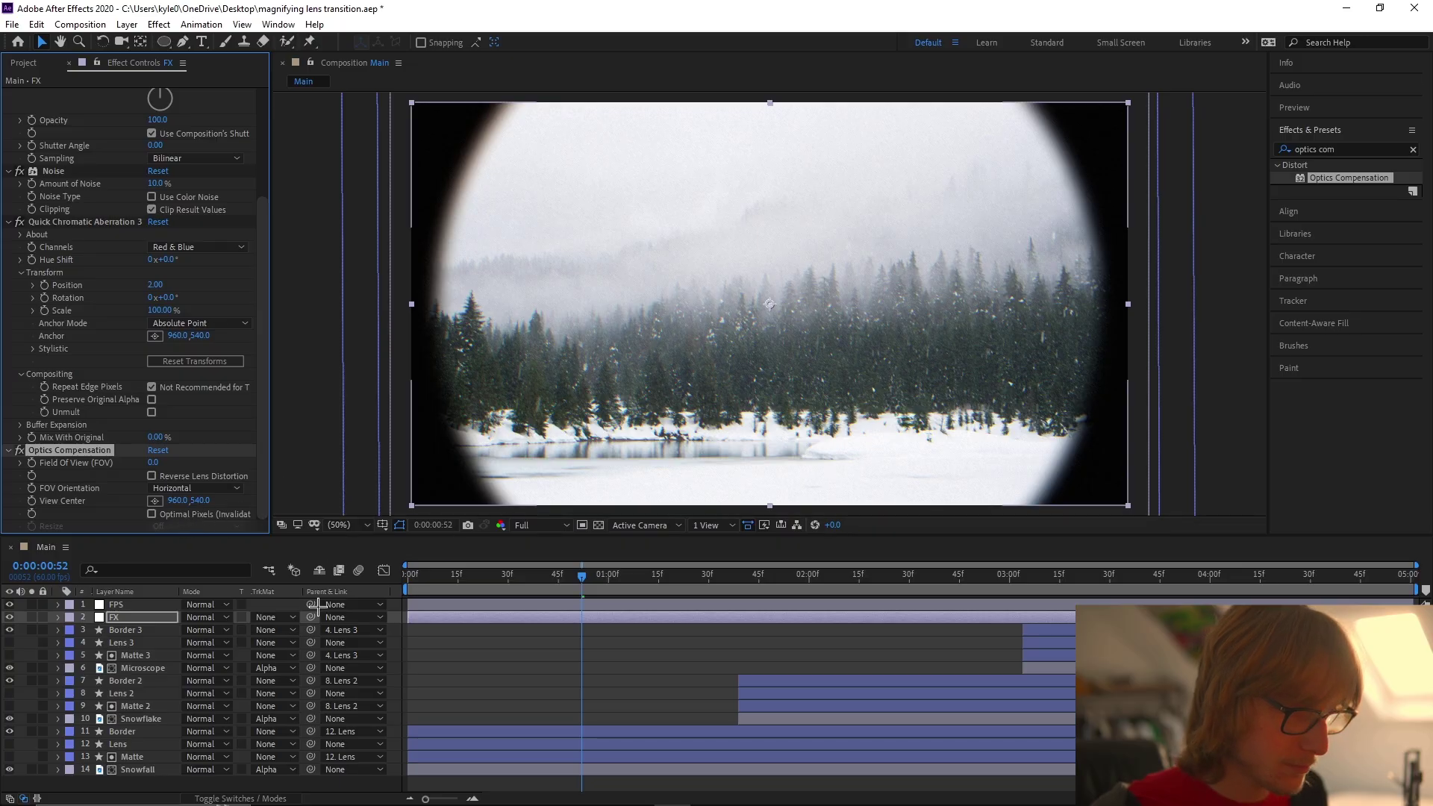
left_click(163, 464)
type("25")
key("Return")
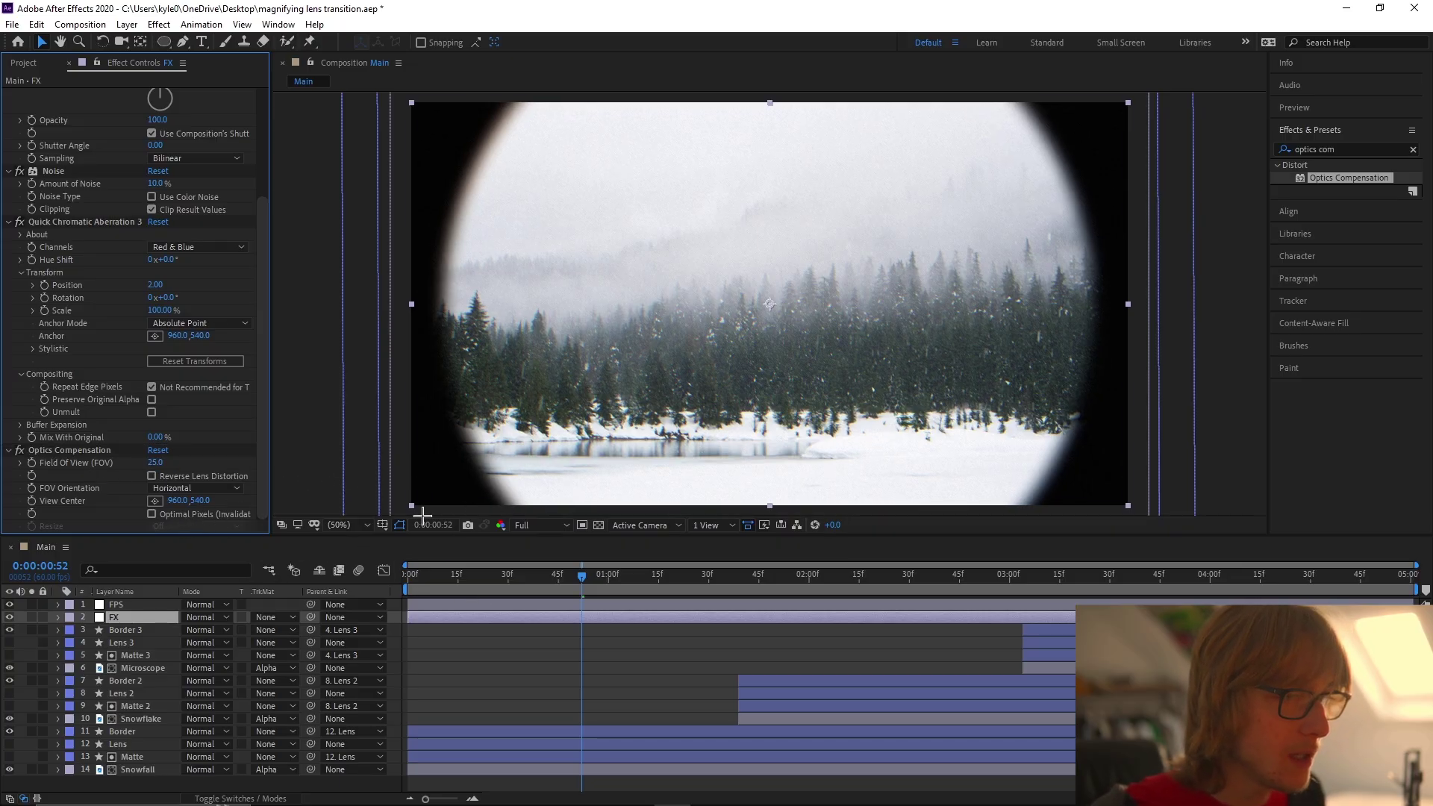
left_click(152, 476)
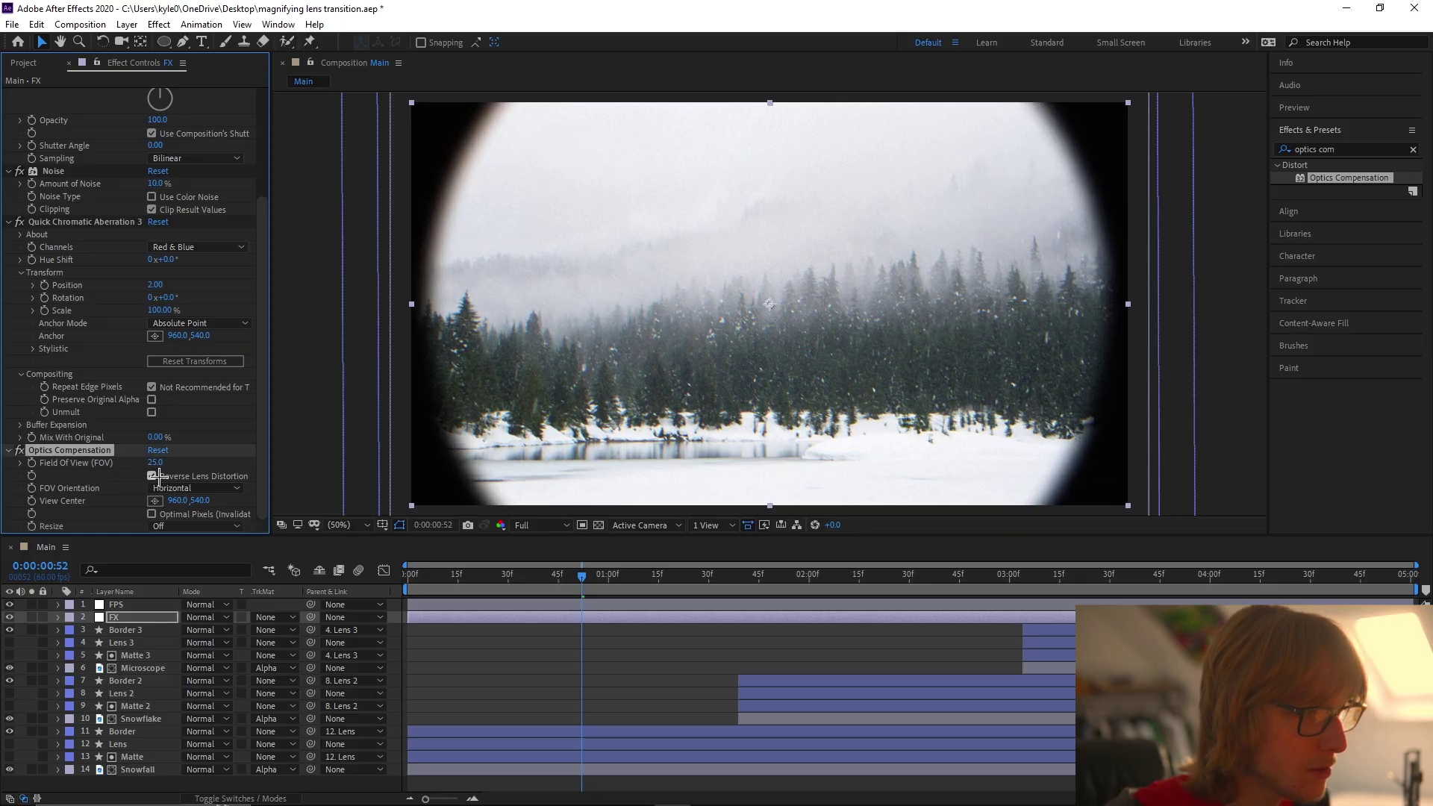
Step: Switch the Optics Compensation effect off and on to compare the image with and without the lens distortion
left_click(20, 450)
left_click(20, 450)
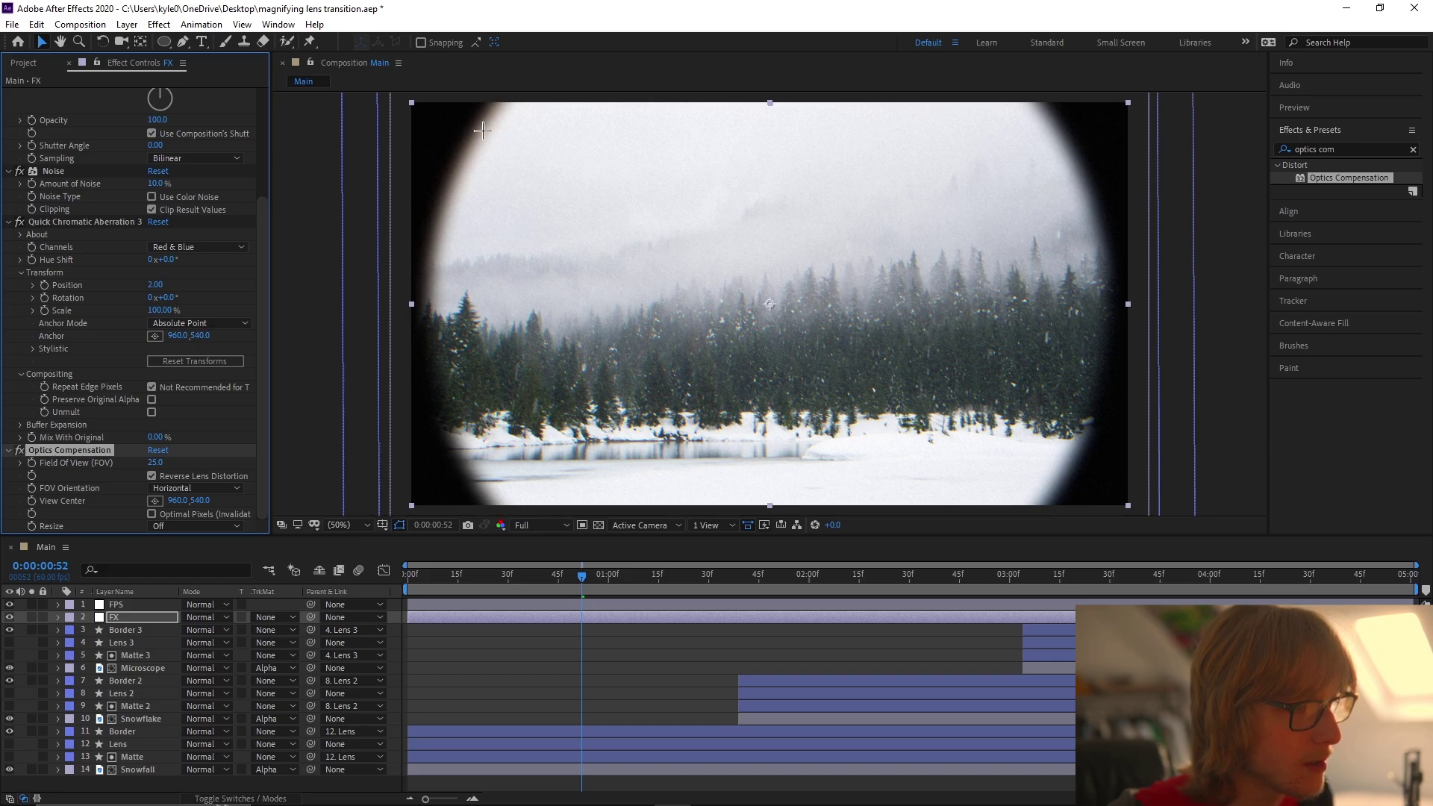
left_click(19, 450)
left_click(19, 450)
left_click(73, 224)
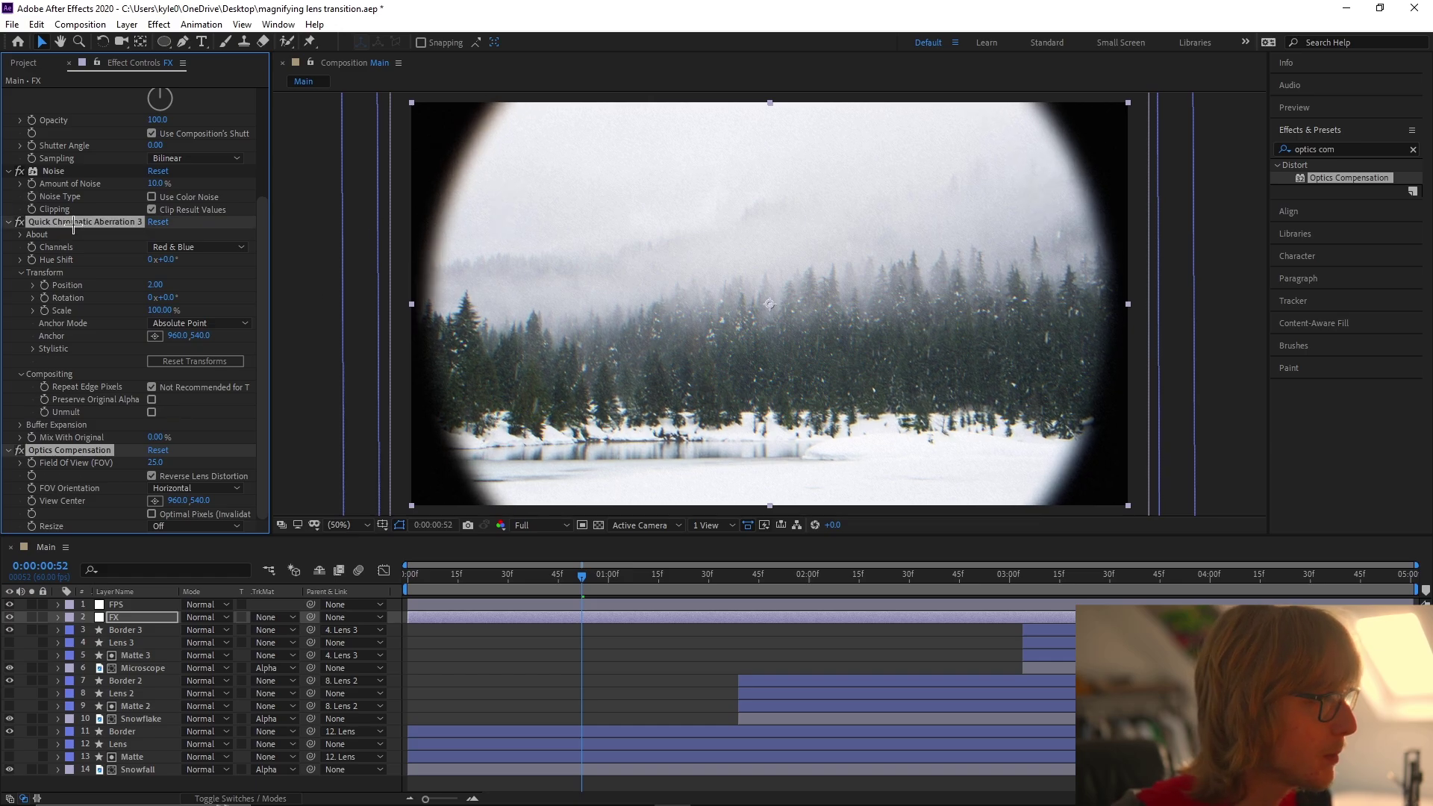
Step: Try an Optics Compensation Field Of View of 35, undo it, and set the value to 30
left_click(157, 463)
type("35")
key("Return")
key("ctrl+z")
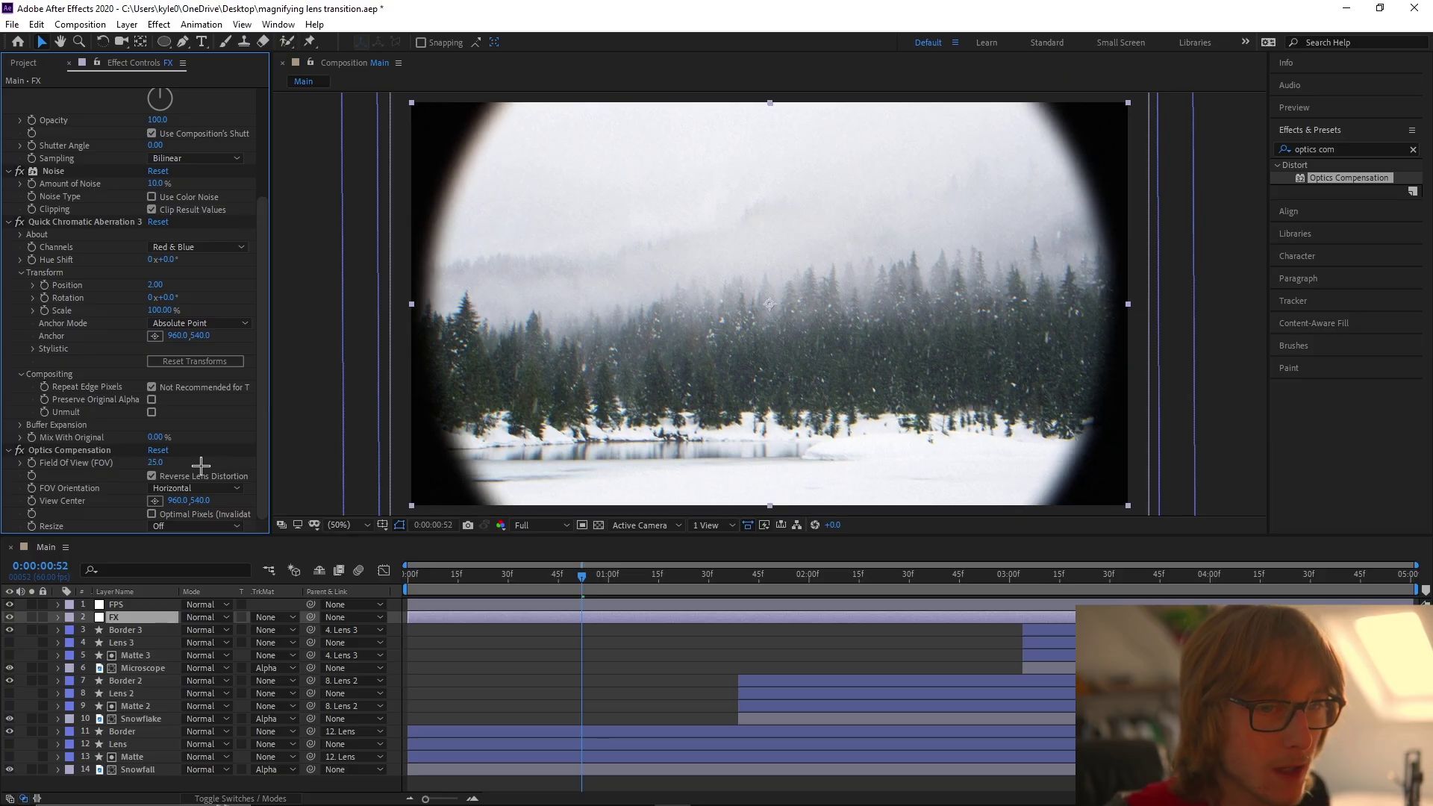
left_click_drag(149, 461, 290, 468)
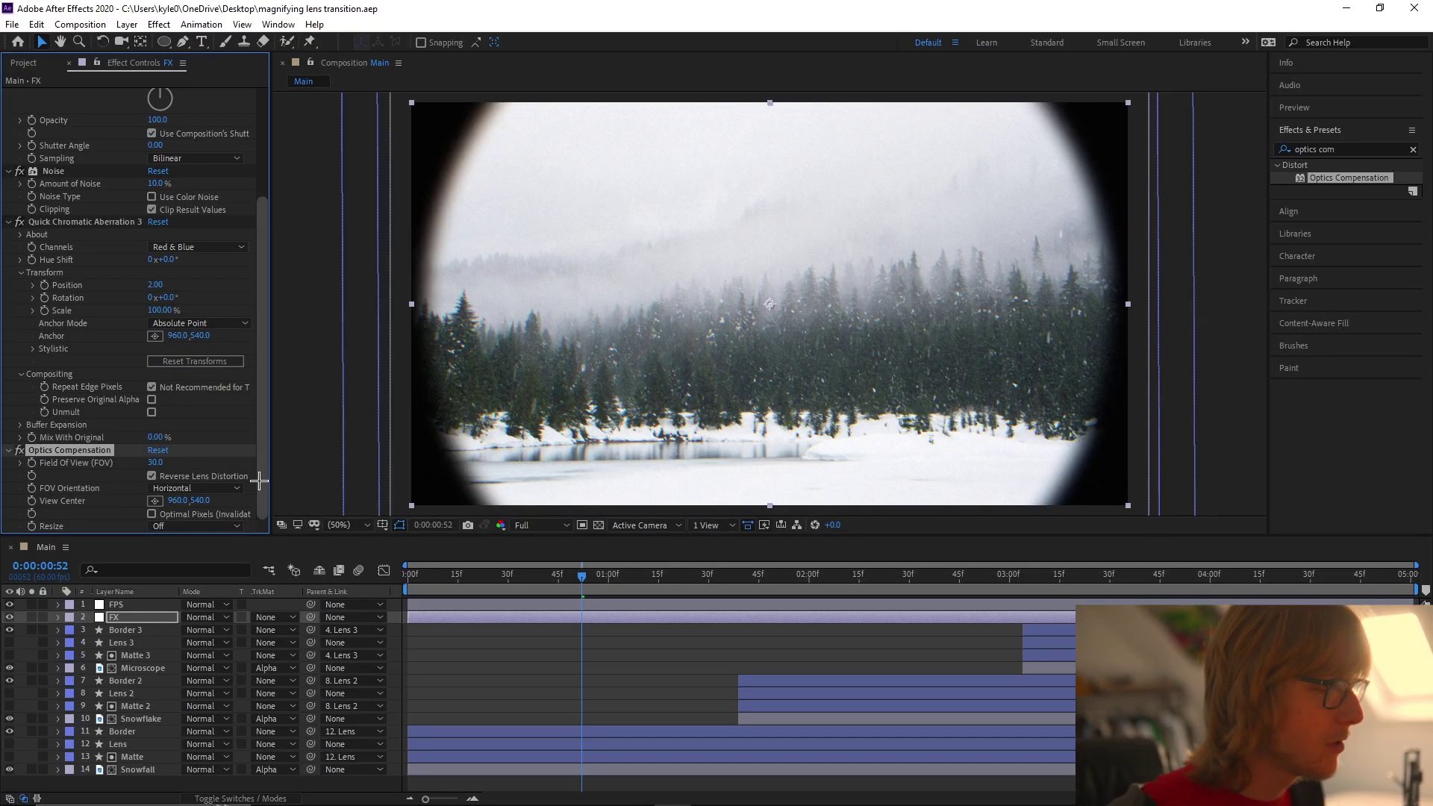
Step: Apply the Blur & Sharpen Sharpen effect to the FX layer with a Sharpen Amount of 15 and inspect the tree detail
left_click(1287, 149)
type("sharpen")
left_click_drag(1313, 202, 155, 515)
left_click(153, 526)
type("15")
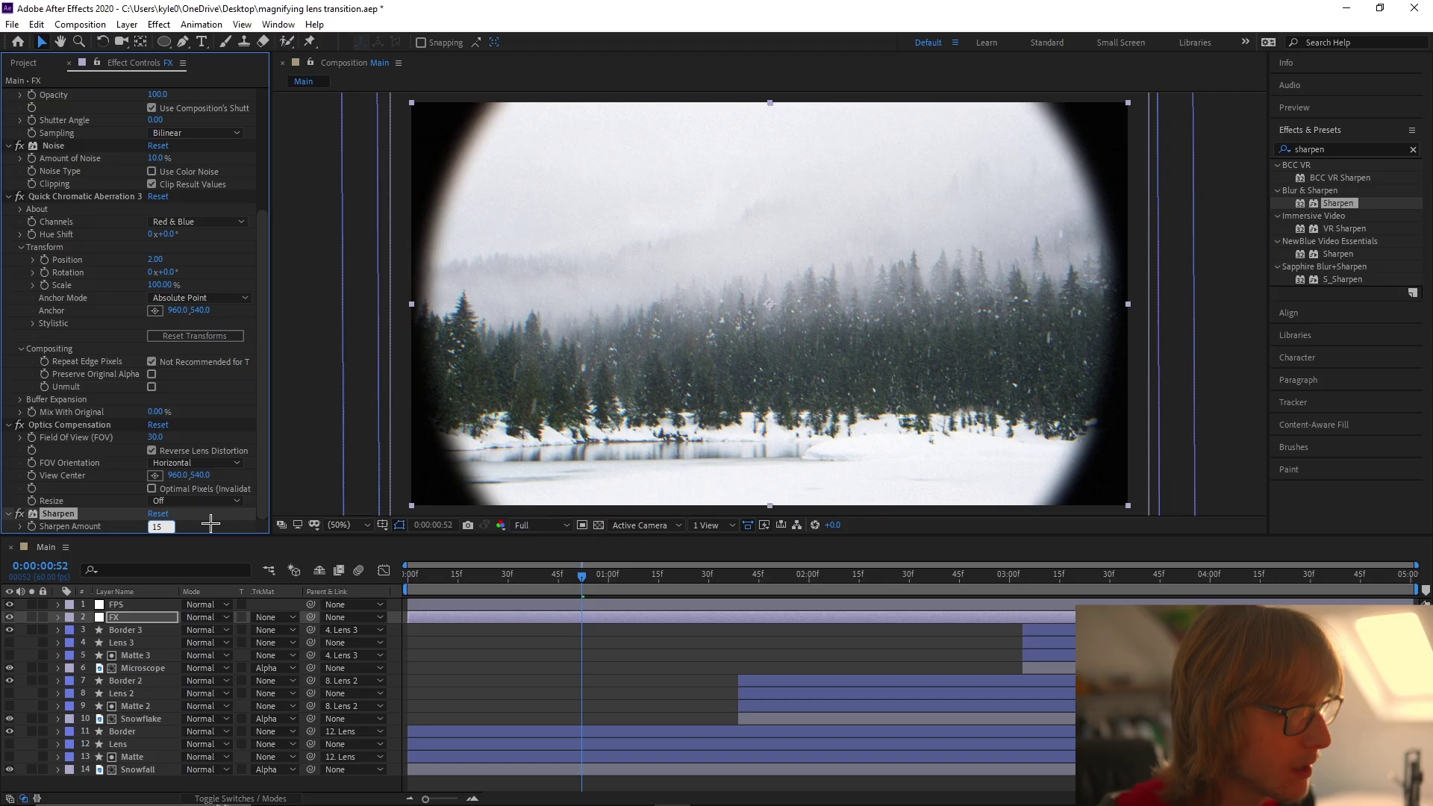
key("Return")
scroll(700, 401, "up", 4)
left_click_drag(658, 369, 670, 303)
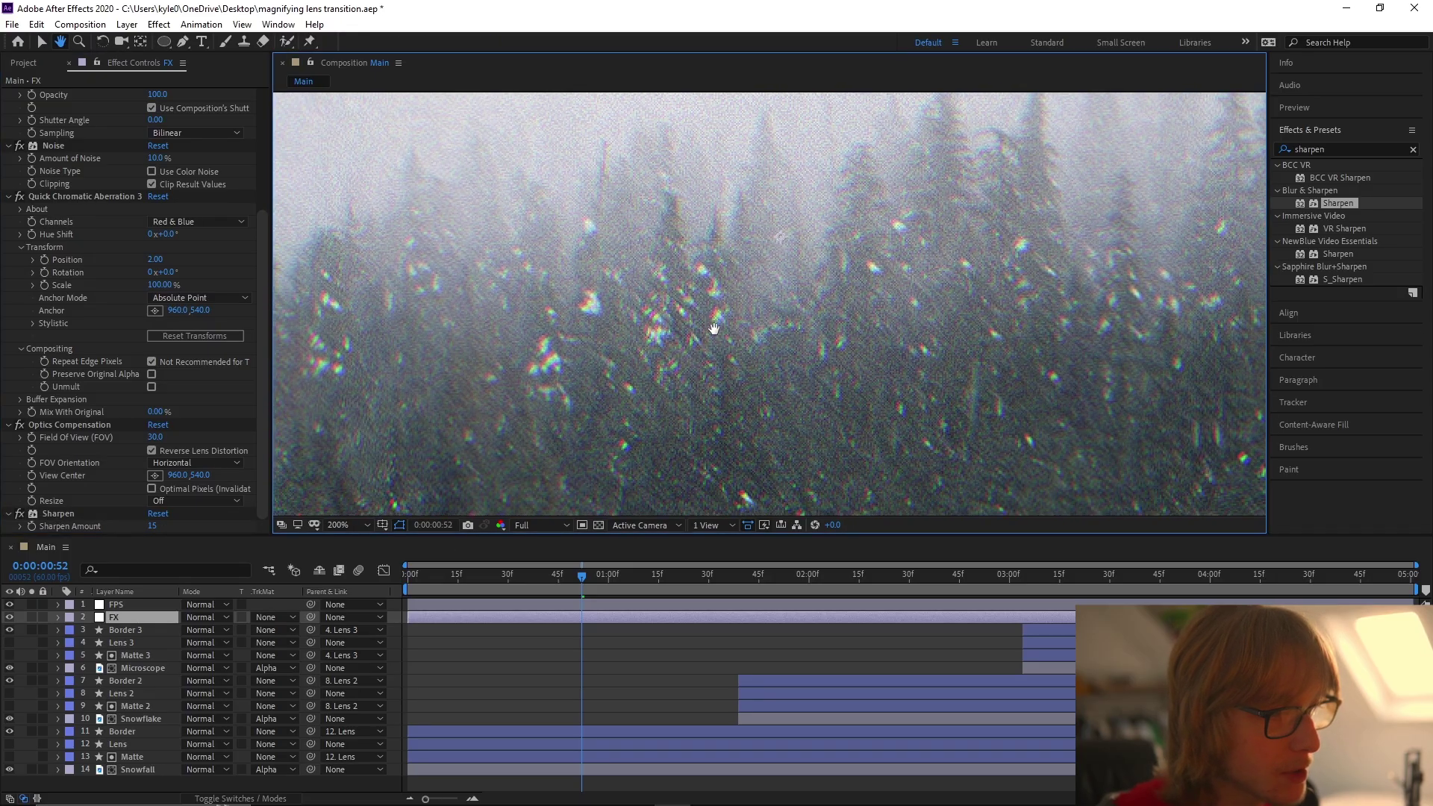
left_click(340, 525)
left_click(373, 544)
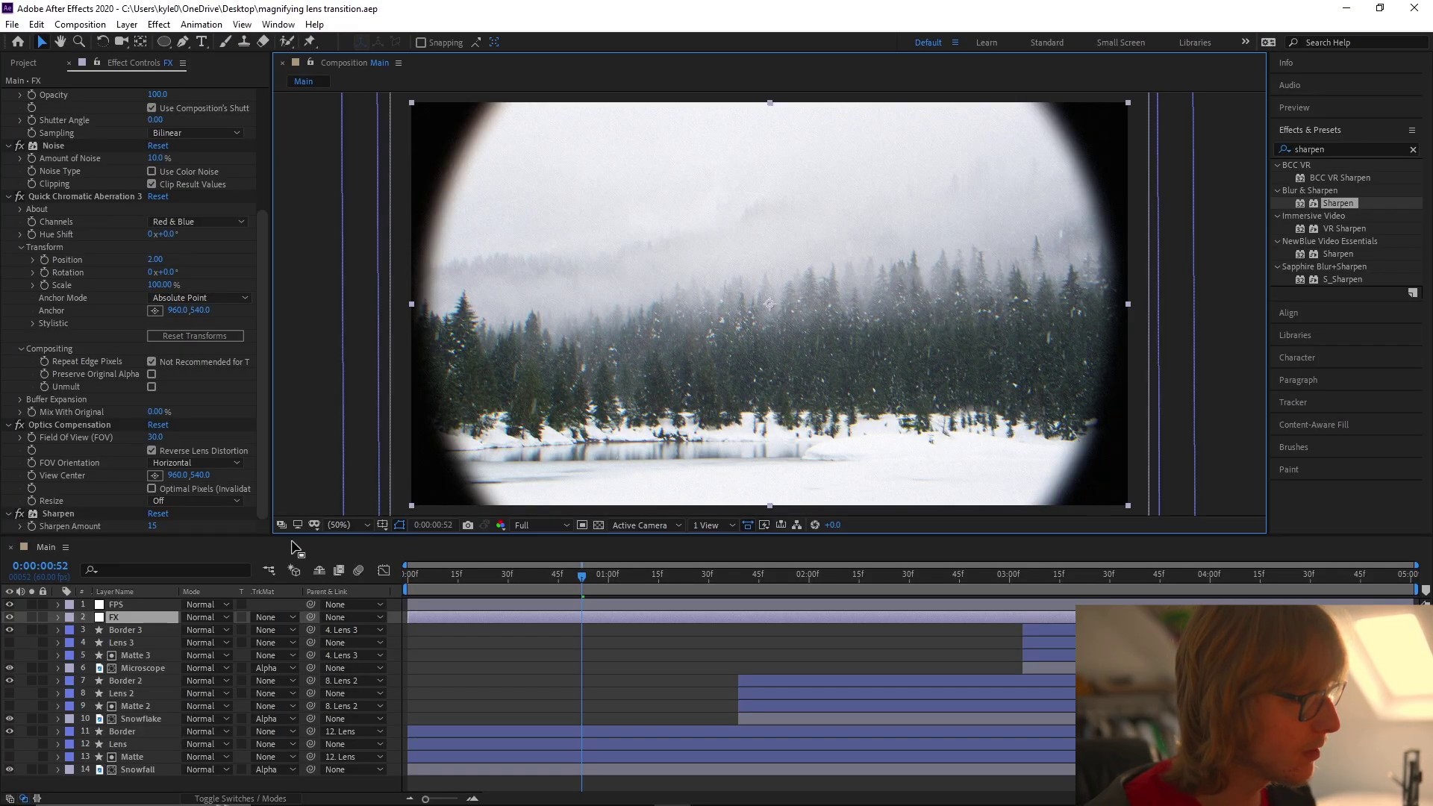
Step: Apply the Posterize Time effect to the FPS adjustment layer and set its Frame Rate to 15
left_click(118, 605)
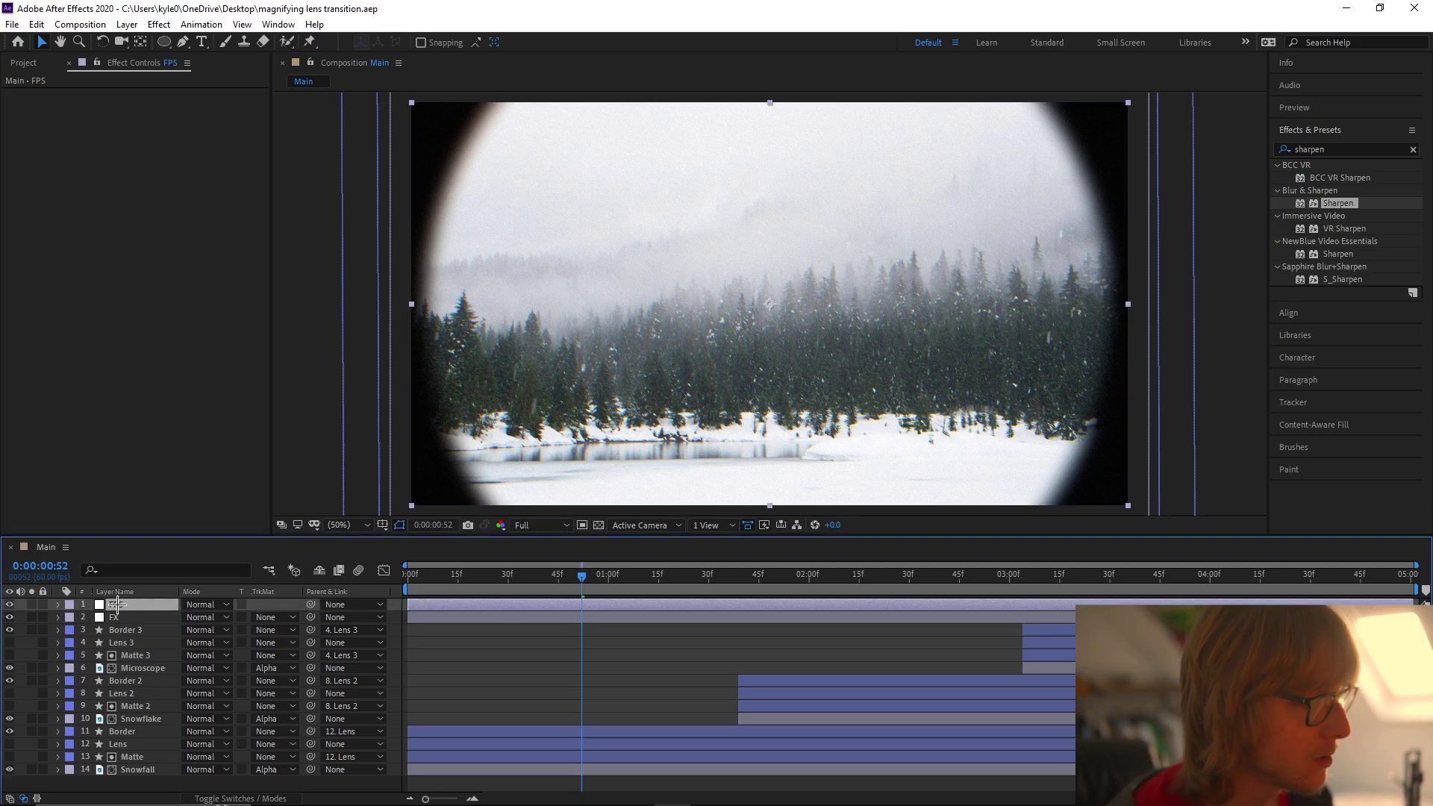
double_click(1344, 154)
type("post")
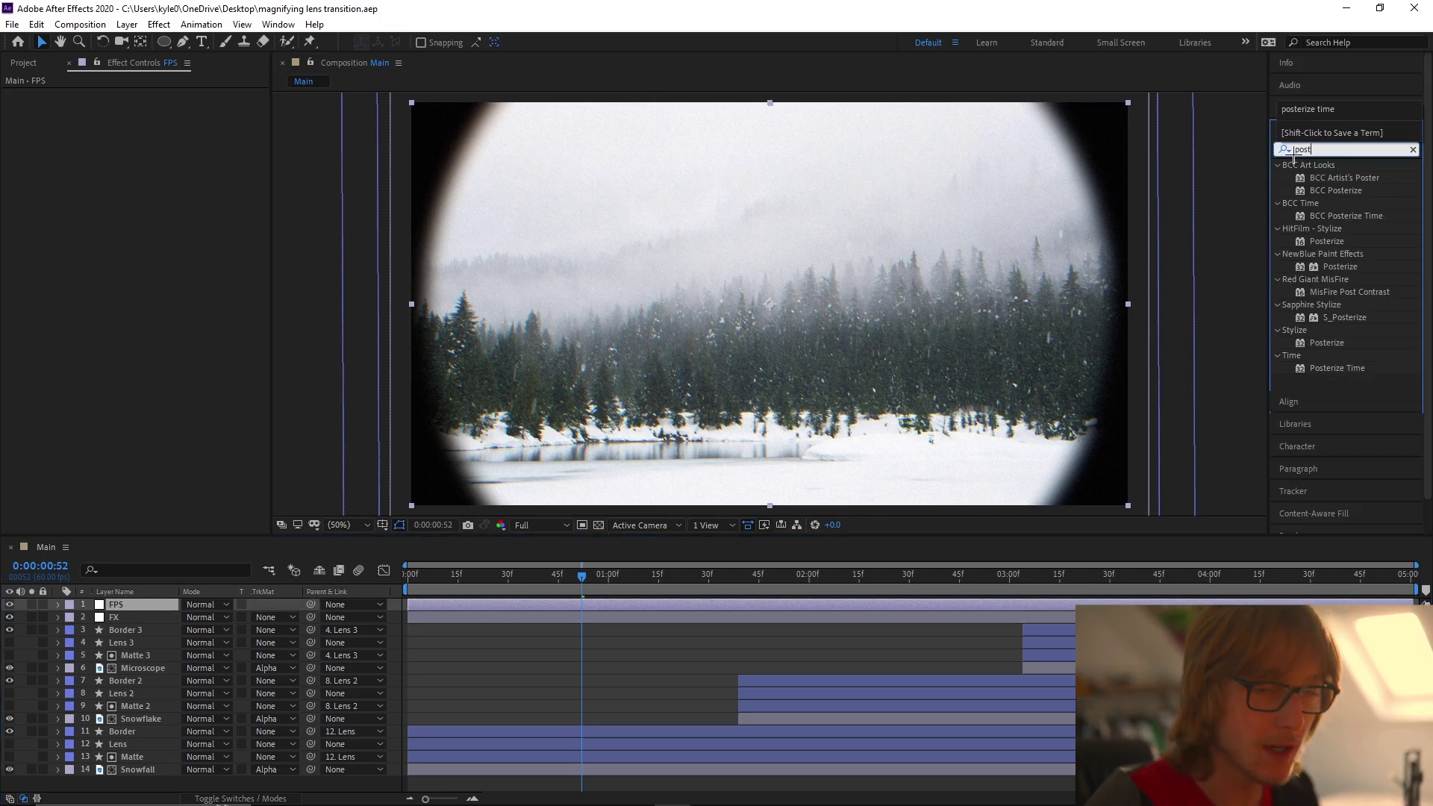
type("erize time")
left_click_drag(1313, 202, 234, 274)
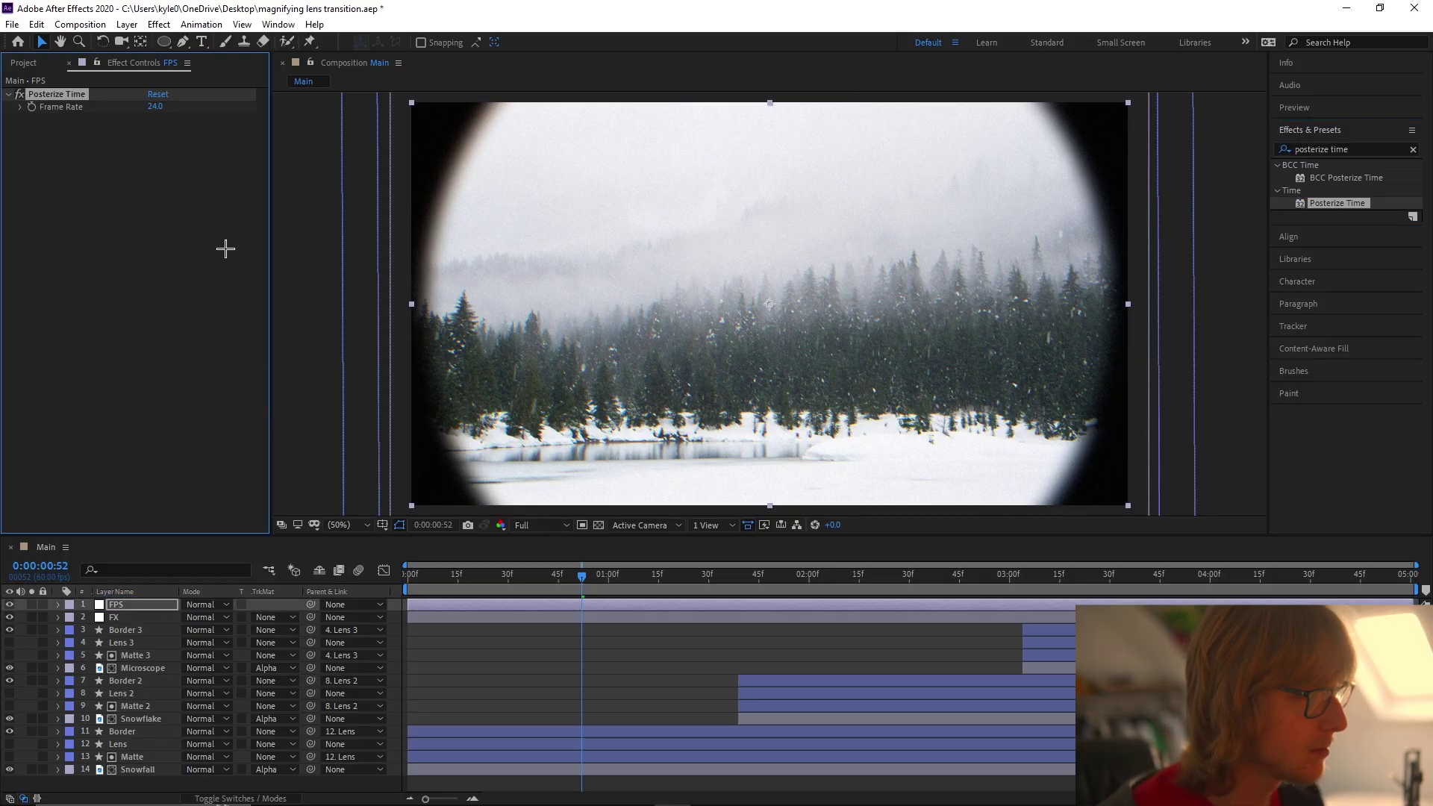
left_click(156, 107)
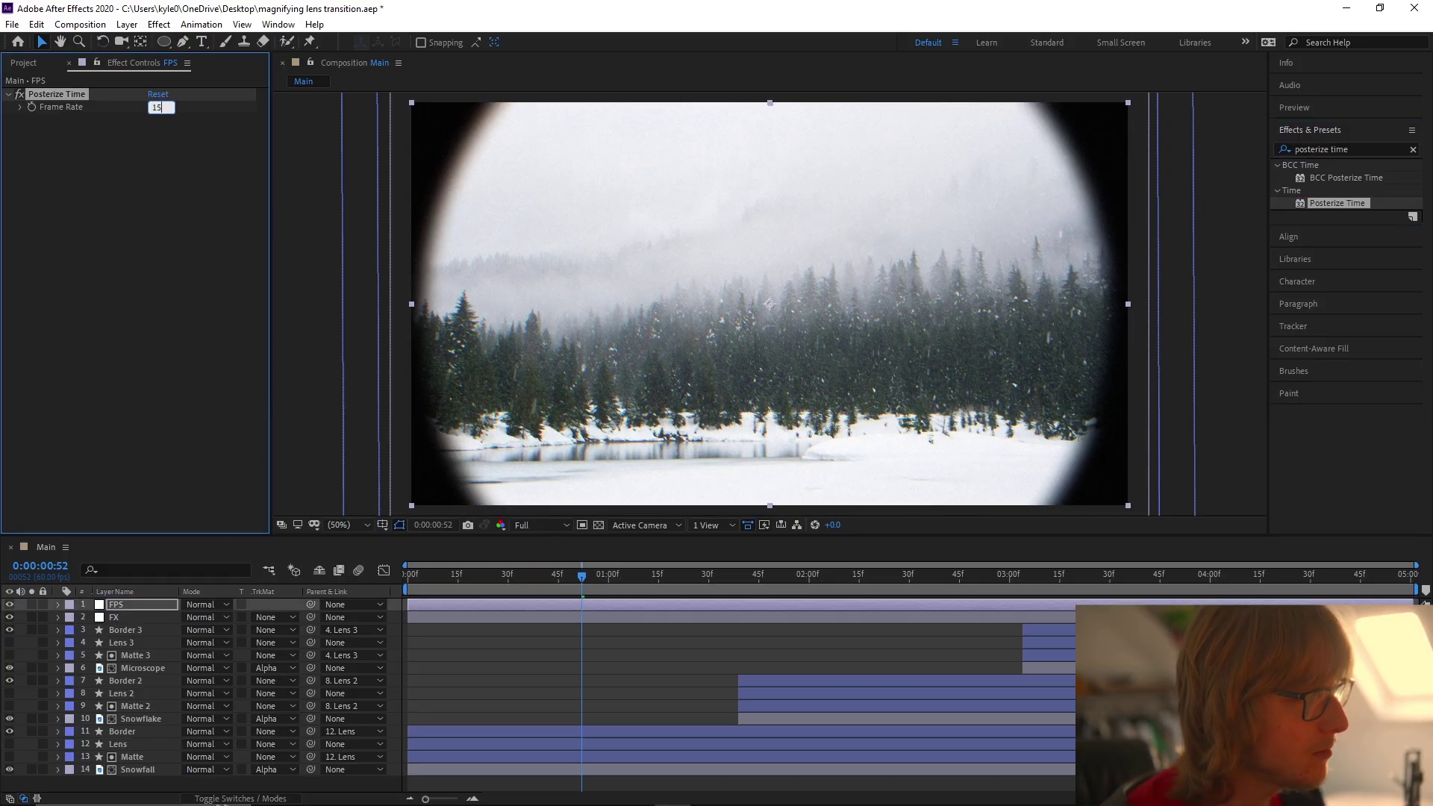
key("Return")
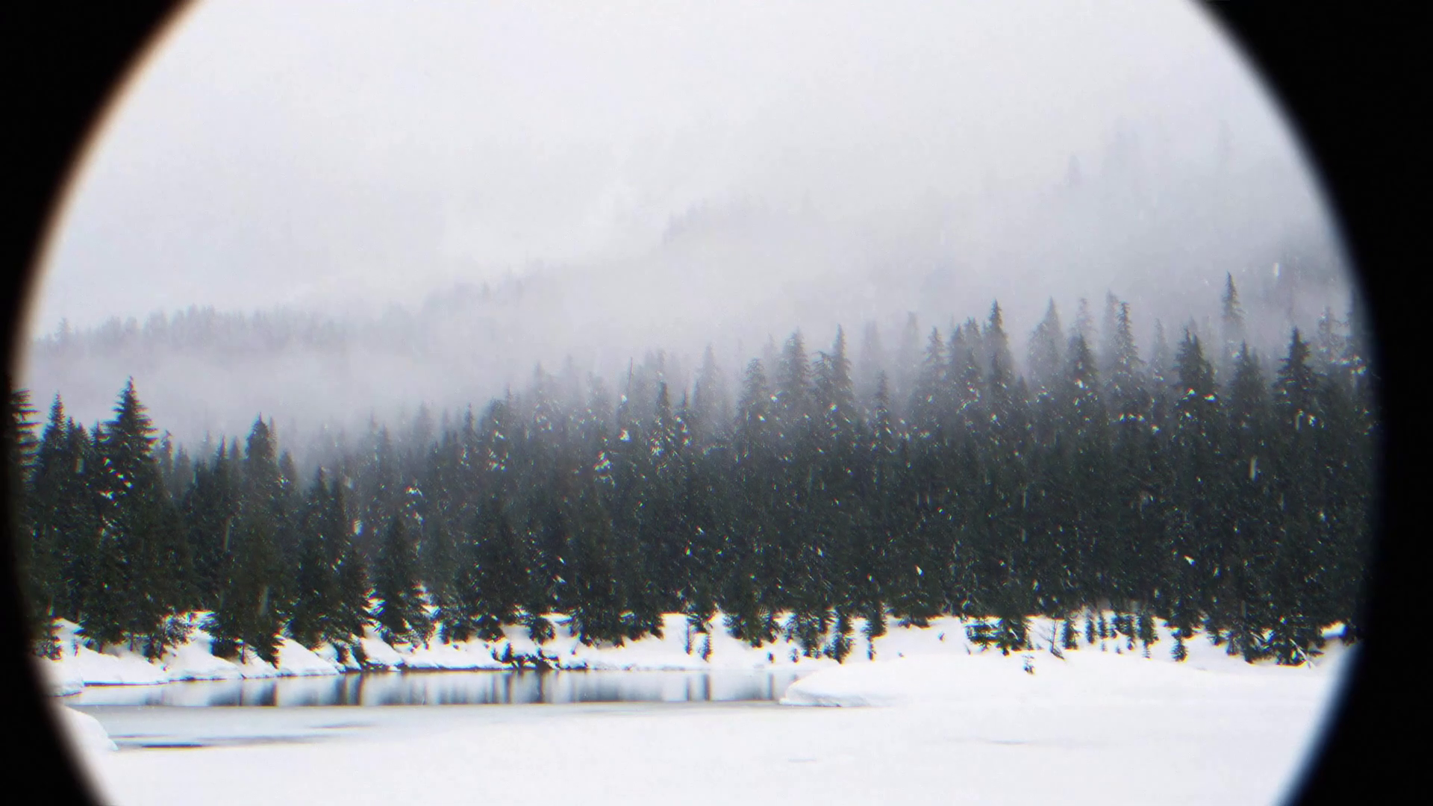